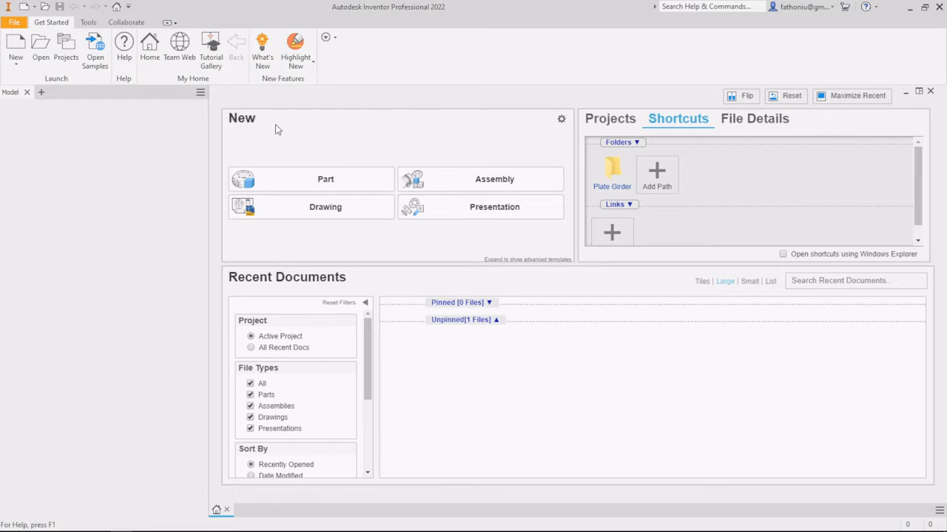
# - Create a new part and start a 2D sketch on the horizontal XZ origin plane
pyautogui.click(329, 185)
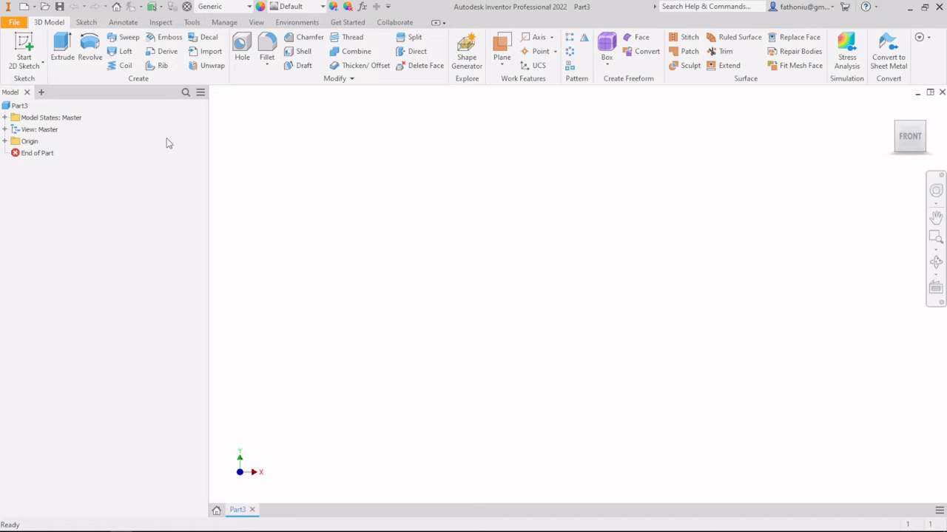
pyautogui.click(25, 46)
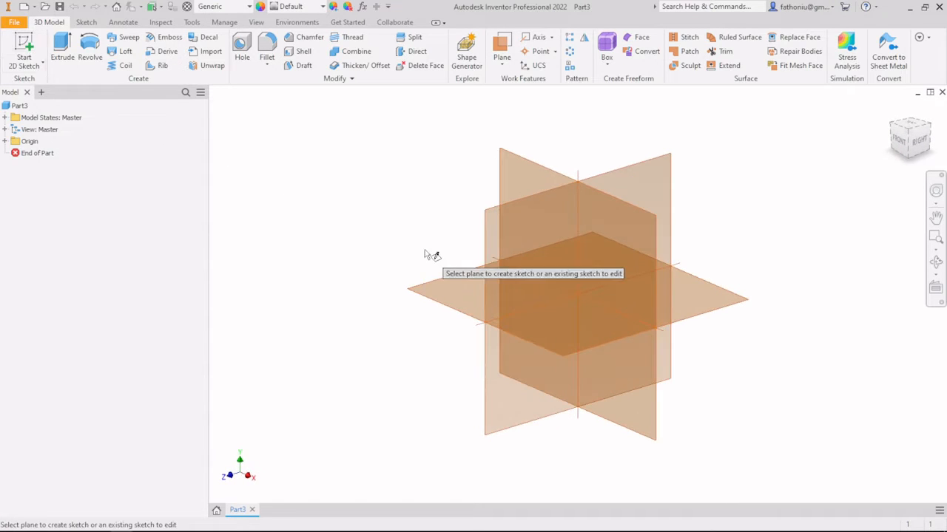
pyautogui.click(436, 289)
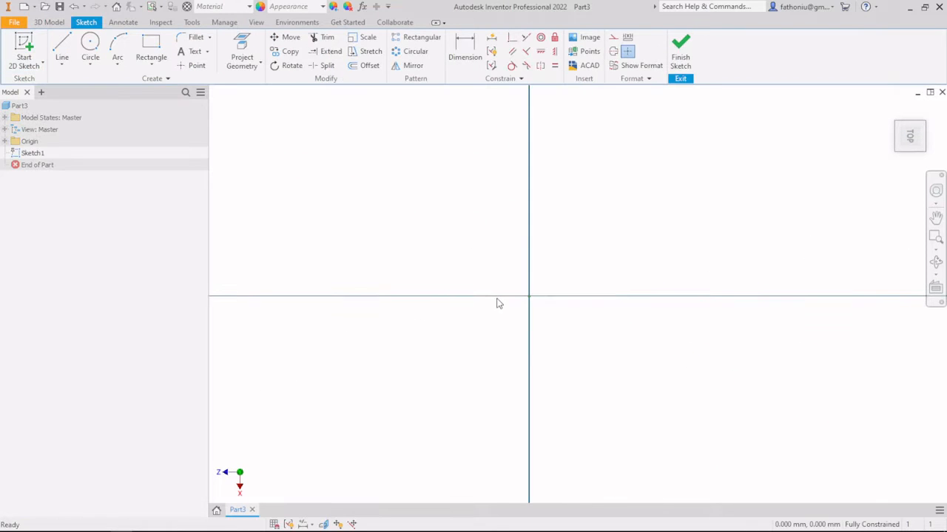
# - Draw a 100 mm line from the origin along the X axis
pyautogui.moveTo(499, 303); pyautogui.dragTo(516, 176, button='middle')
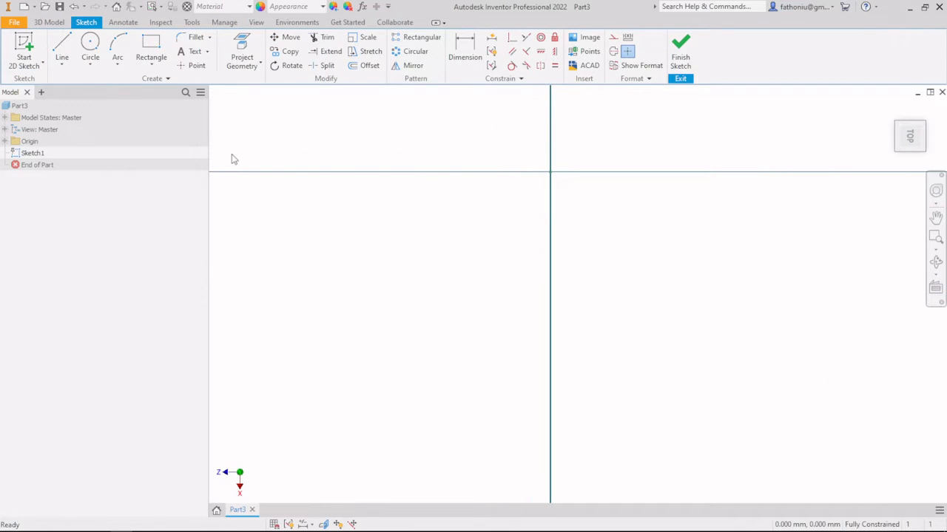
pyautogui.click(65, 47)
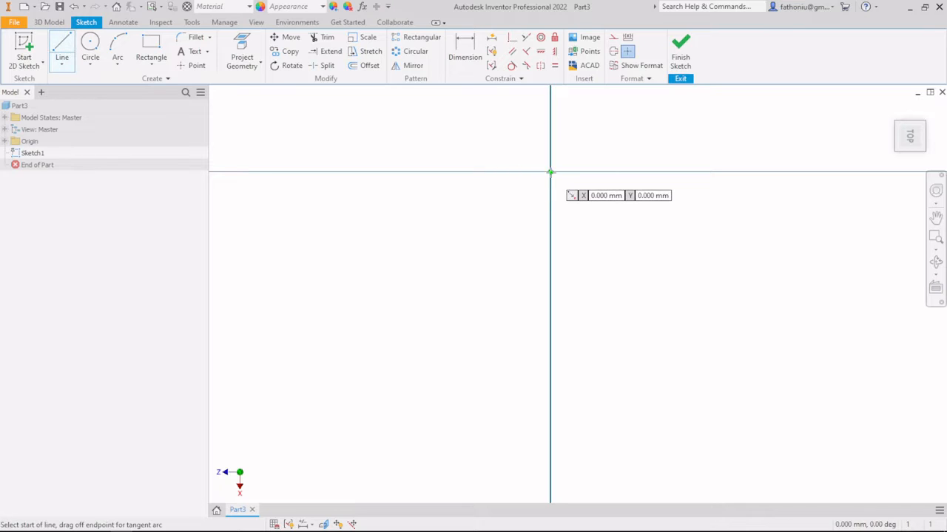
pyautogui.click(550, 174)
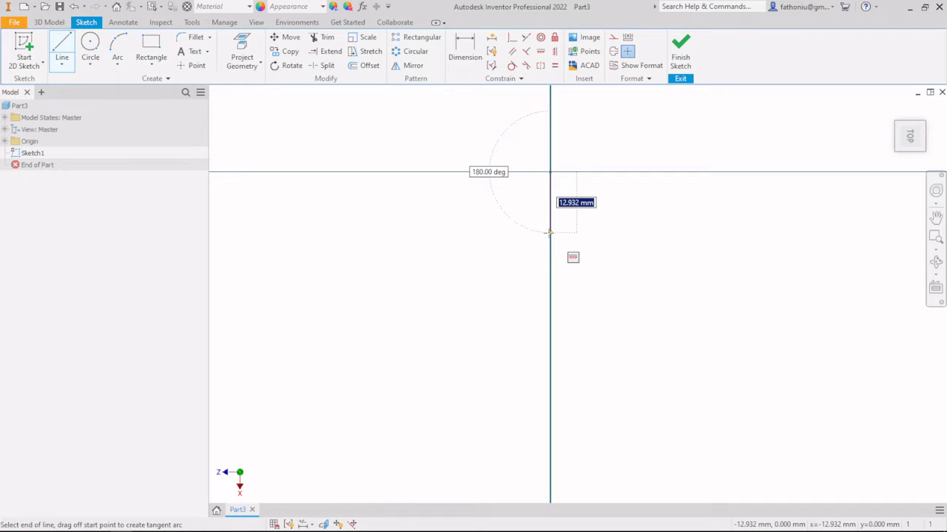
pyautogui.write('100')
pyautogui.press('Return')
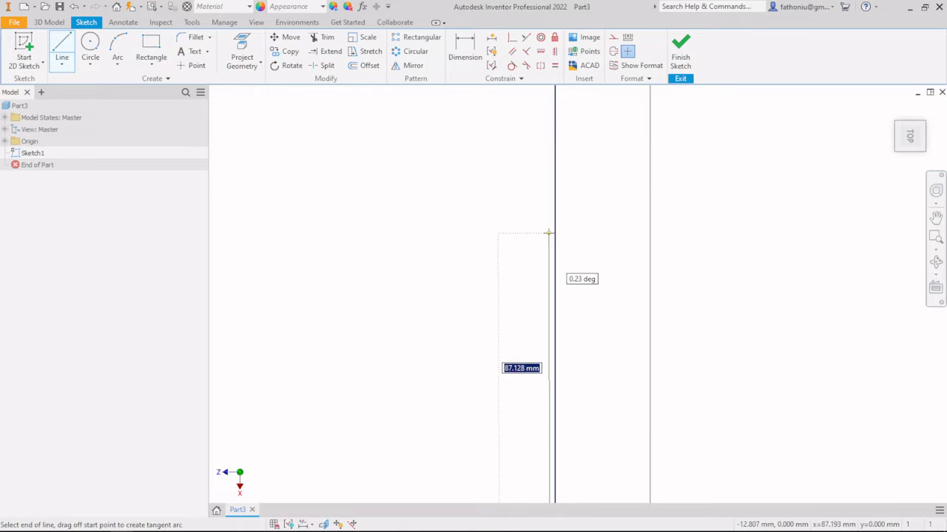
pyautogui.scroll(-3, 549, 232)
pyautogui.moveTo(550, 232); pyautogui.dragTo(403, 172, button='middle')
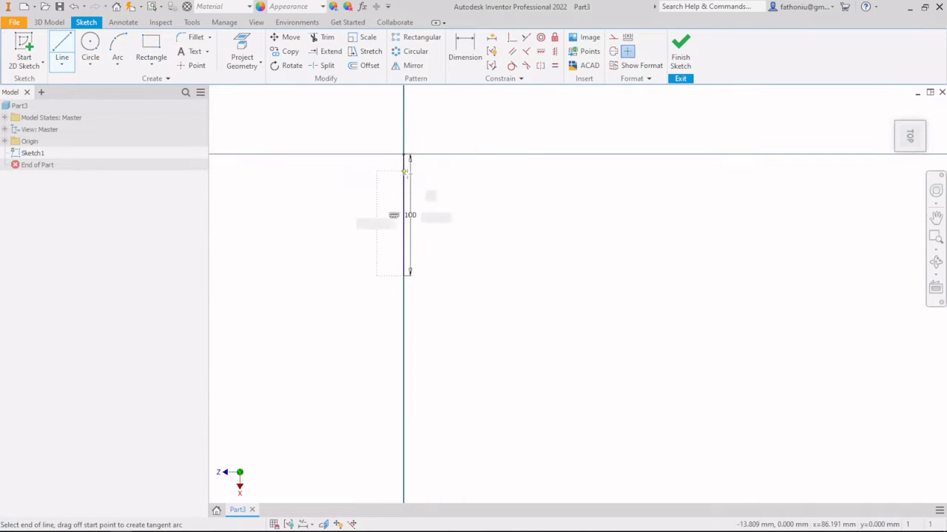
pyautogui.press('Escape')
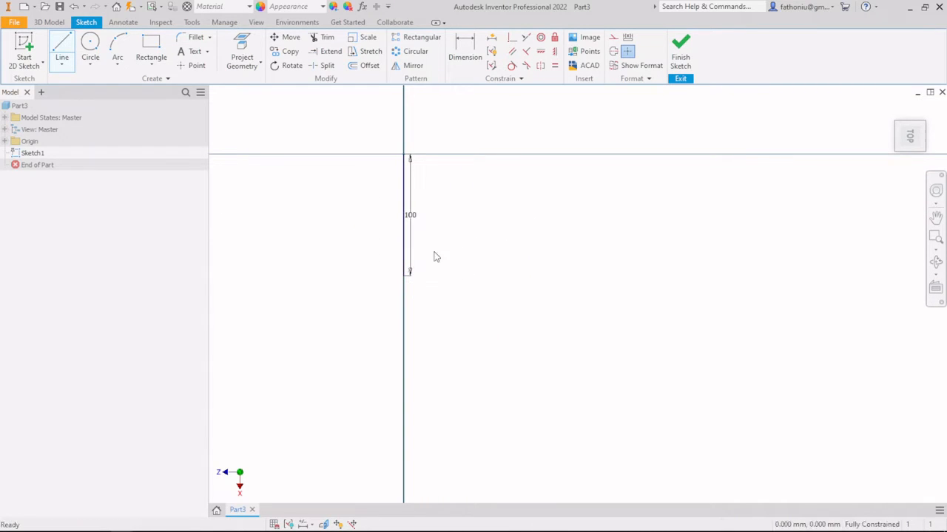
# - Draw a 100 mm line from the origin perpendicular to the first line, continuing with a 500 mm line parallel to the first line
pyautogui.click(62, 46)
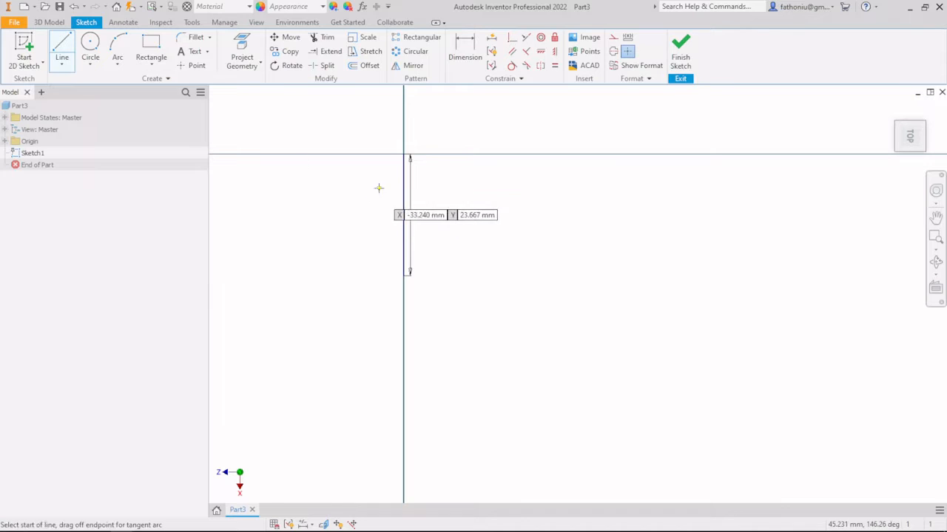
pyautogui.click(404, 155)
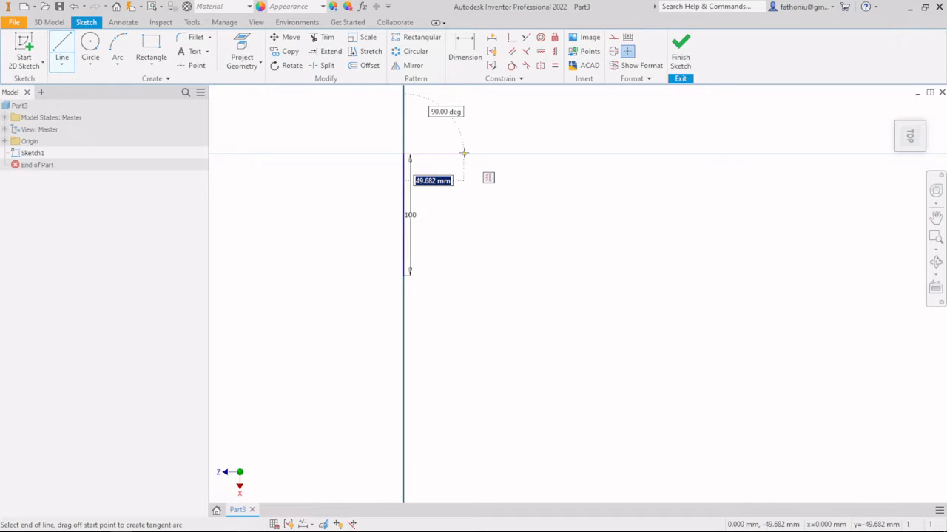
pyautogui.write('100')
pyautogui.press('Return')
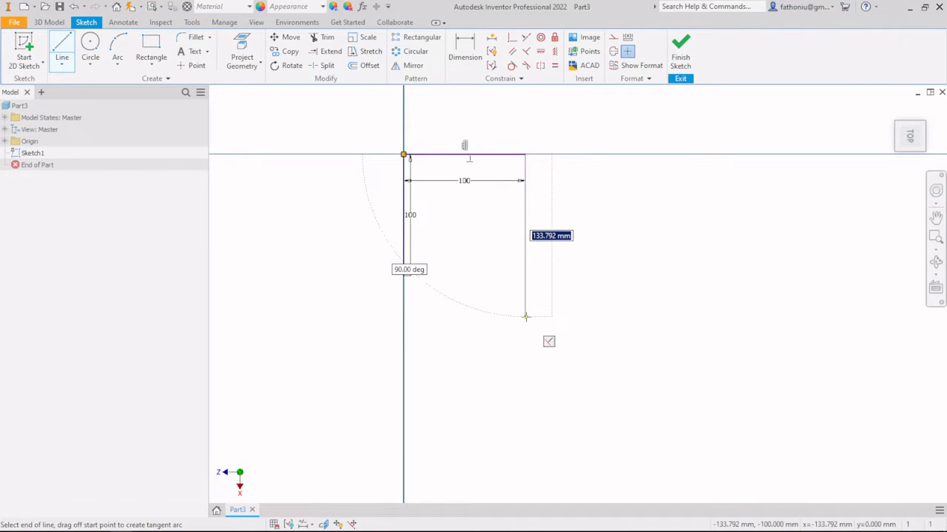
pyautogui.write('500')
pyautogui.press('Return')
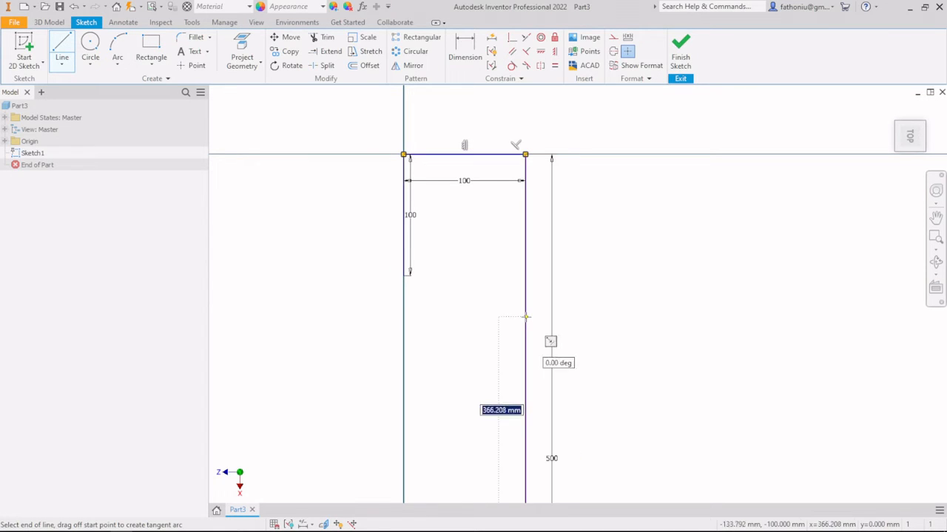
pyautogui.press('Escape')
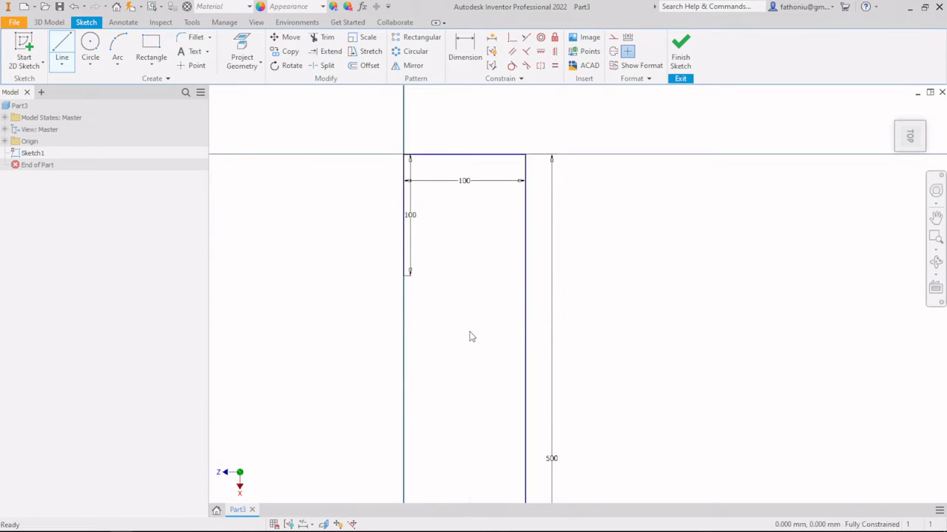
# - Draw a 400 mm line from the first line's free end at 150 degrees, crossing the 500 mm line
pyautogui.click(61, 45)
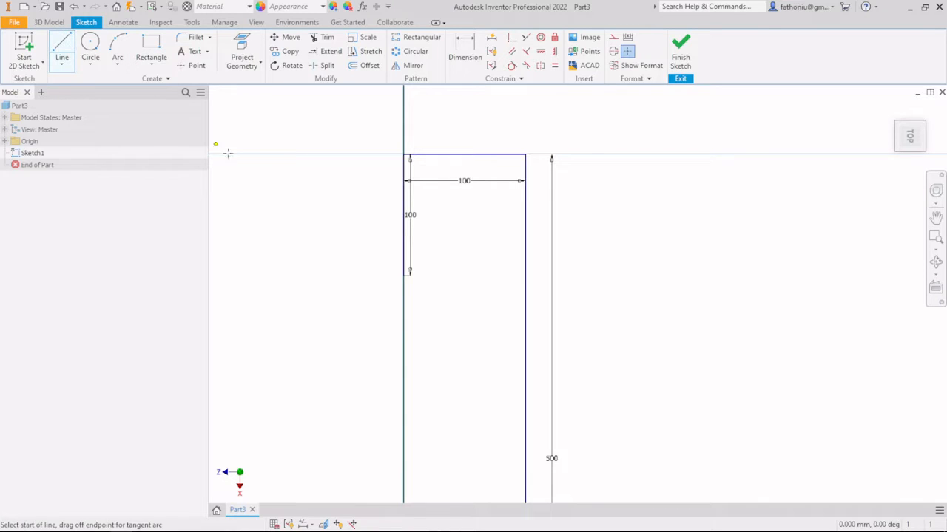
pyautogui.click(404, 275)
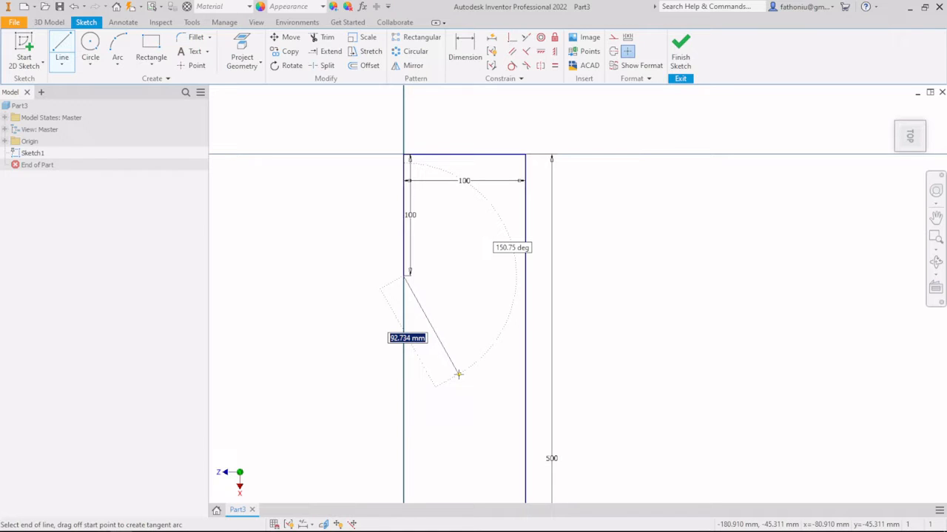
pyautogui.write('400')
pyautogui.press('Tab')
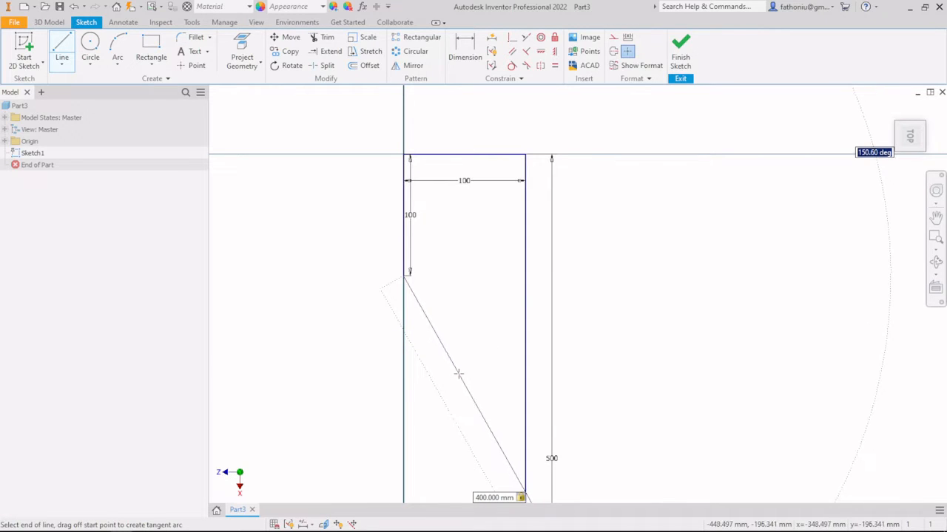
pyautogui.scroll(3, 447, 366)
pyautogui.scroll(-5, 460, 288)
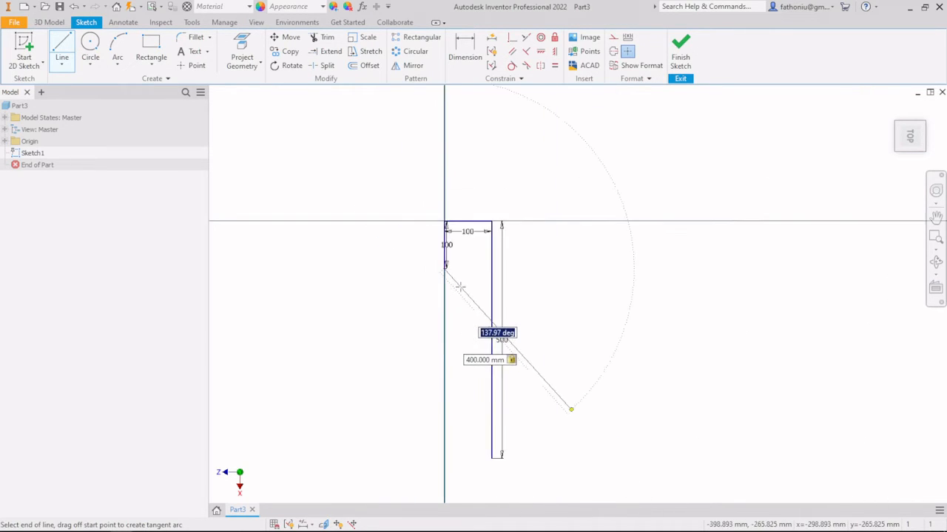
pyautogui.scroll(3, 465, 293)
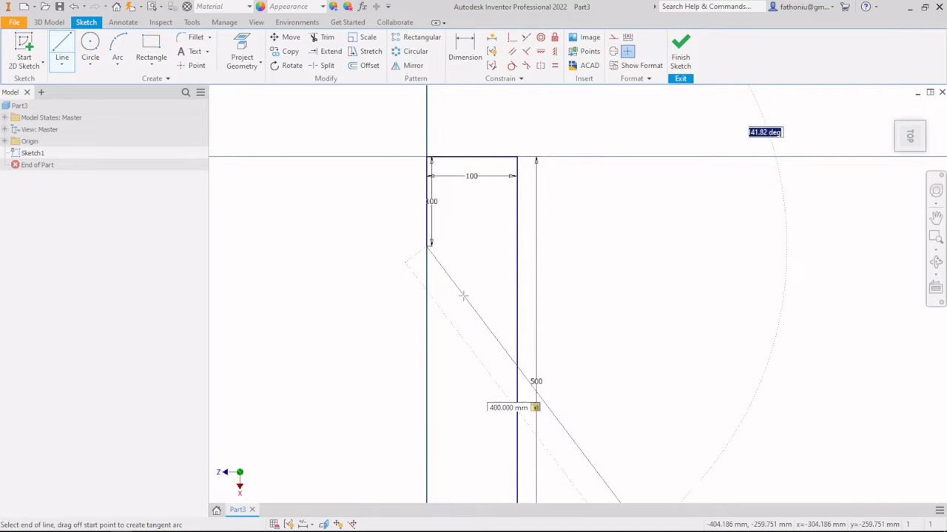
pyautogui.scroll(2, 463, 294)
pyautogui.scroll(-4, 459, 297)
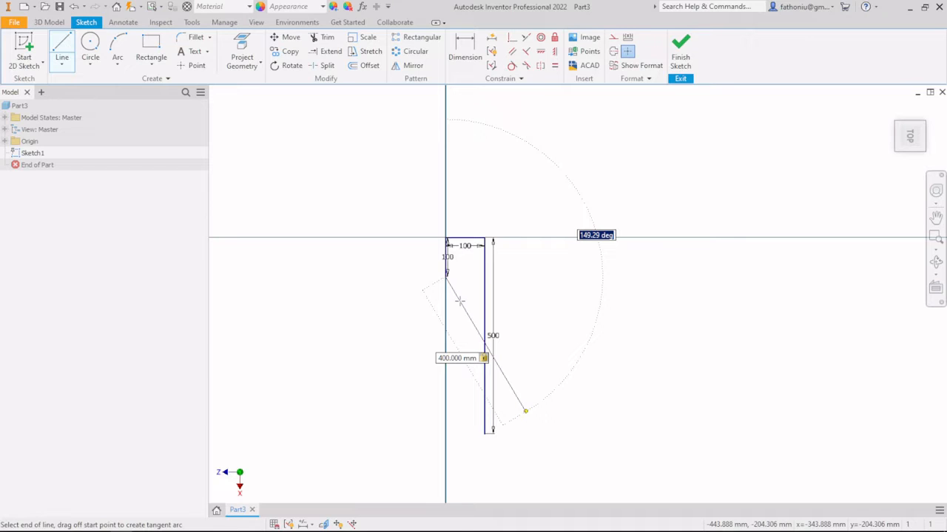
pyautogui.write('150')
pyautogui.press('Return')
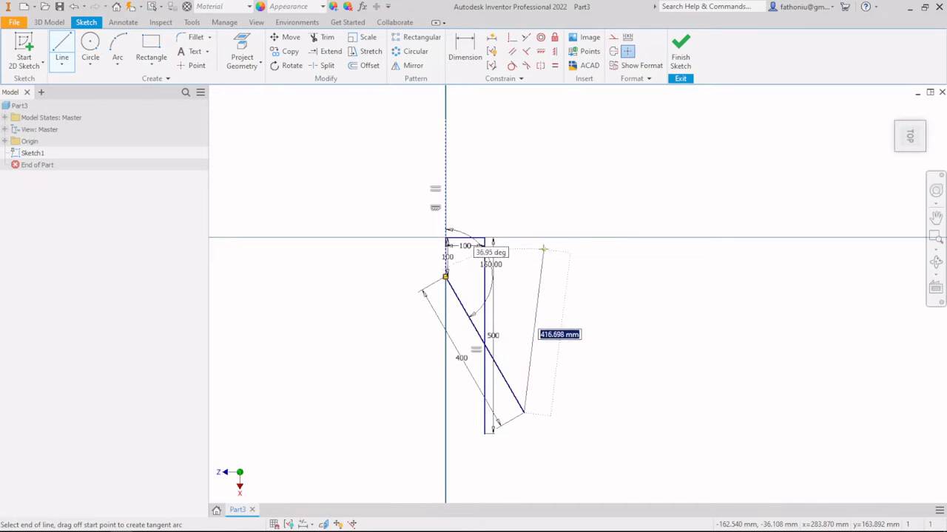
pyautogui.press('Escape')
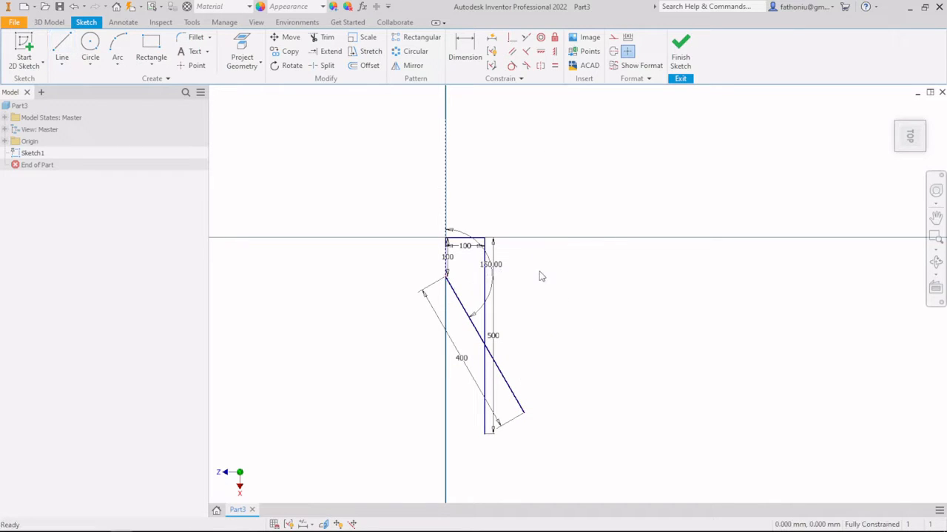
# - Delete the 400 mm, 500 mm, 150-degree and both 100 mm dimensions from the sketch
pyautogui.click(433, 312)
pyautogui.press('Delete')
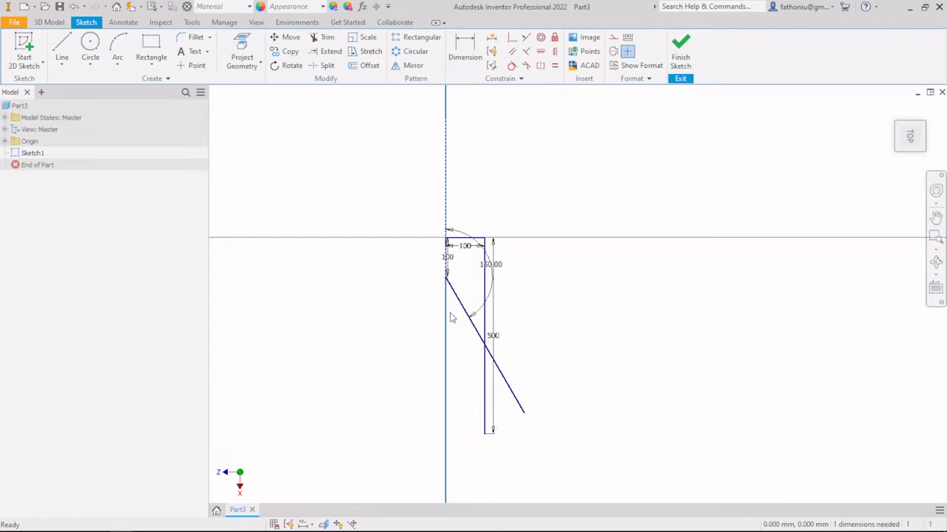
pyautogui.click(494, 325)
pyautogui.press('Delete')
pyautogui.click(492, 292)
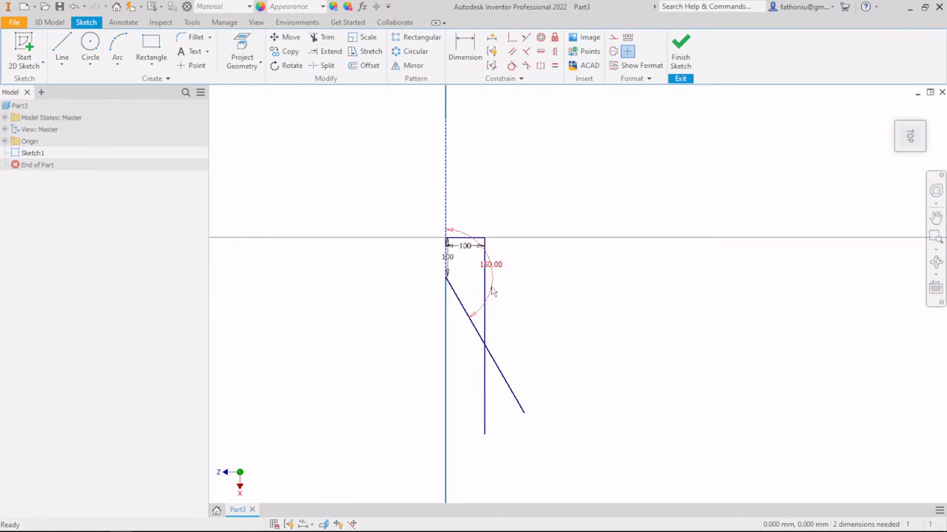
pyautogui.press('Delete')
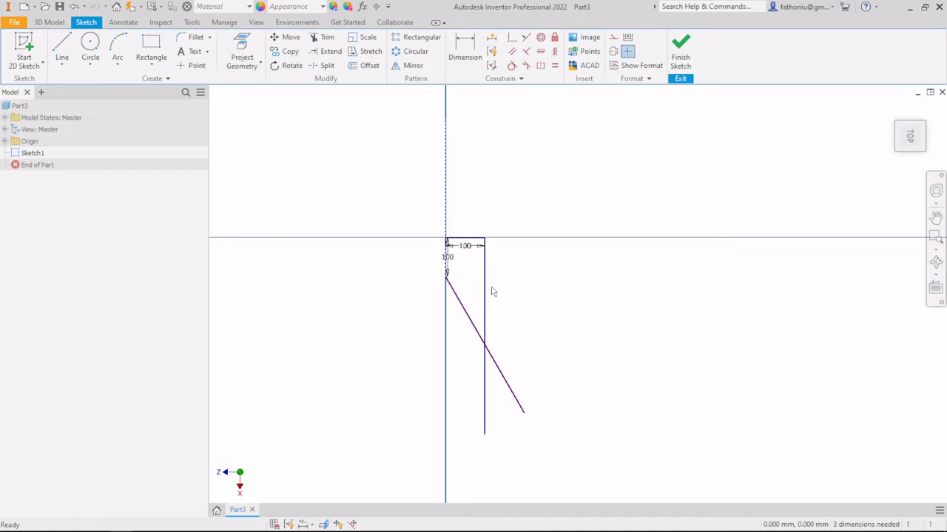
pyautogui.click(480, 247)
pyautogui.press('Delete')
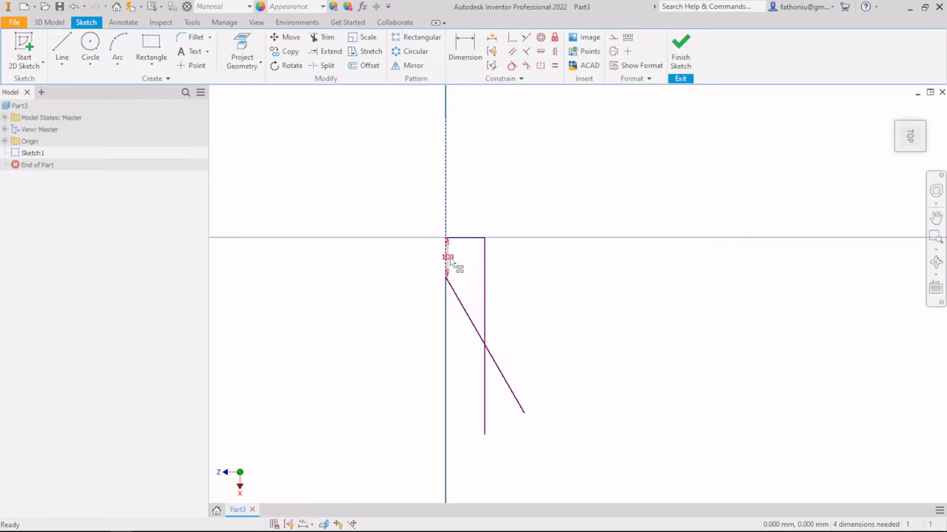
pyautogui.click(448, 258)
pyautogui.press('Delete')
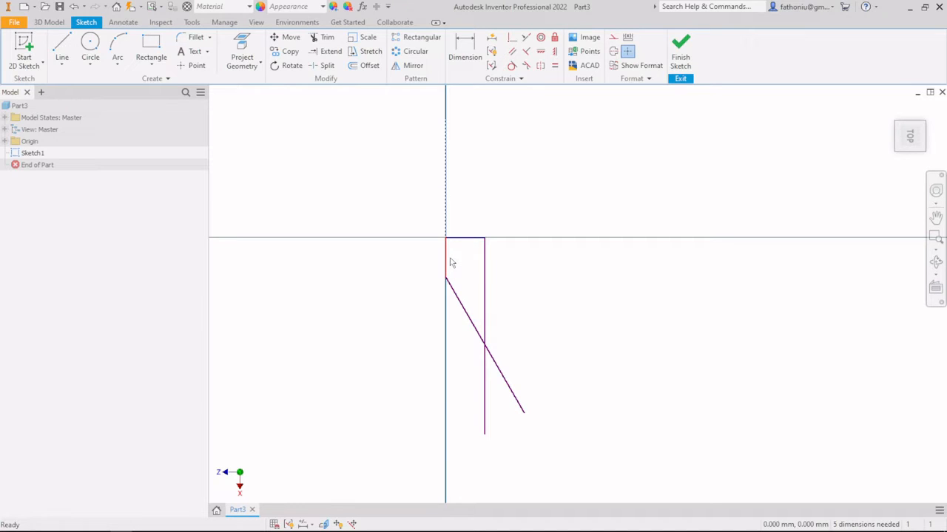
# - Delete the short perpendicular line that connects the origin to the long straight line
pyautogui.moveTo(470, 281)
pyautogui.click(474, 243)
pyautogui.press('Delete')
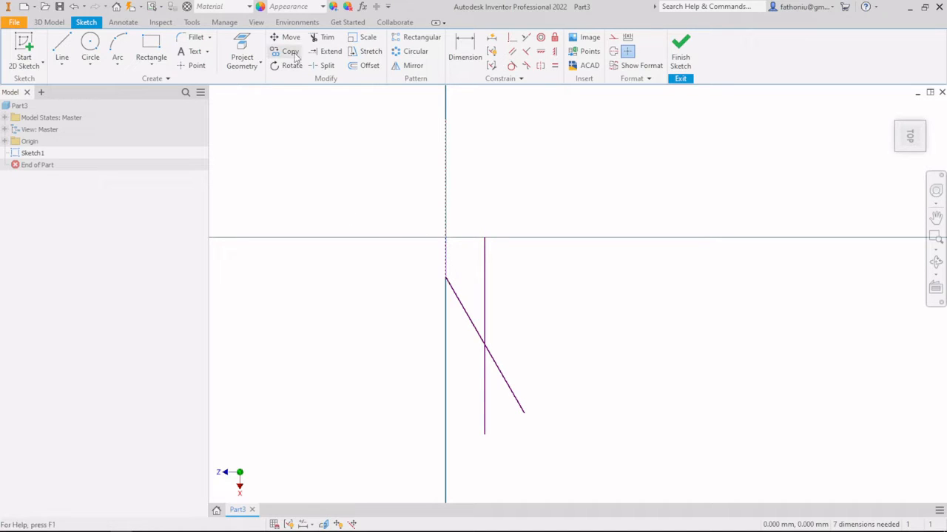
# - Trim the long straight line above the crossing and the slanted line beyond it, leaving one bent profile
pyautogui.click(323, 37)
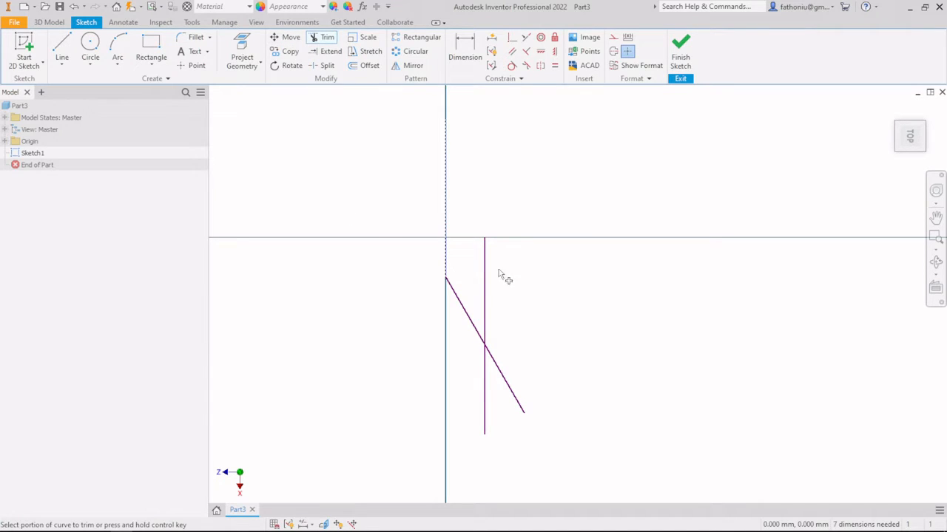
pyautogui.click(485, 328)
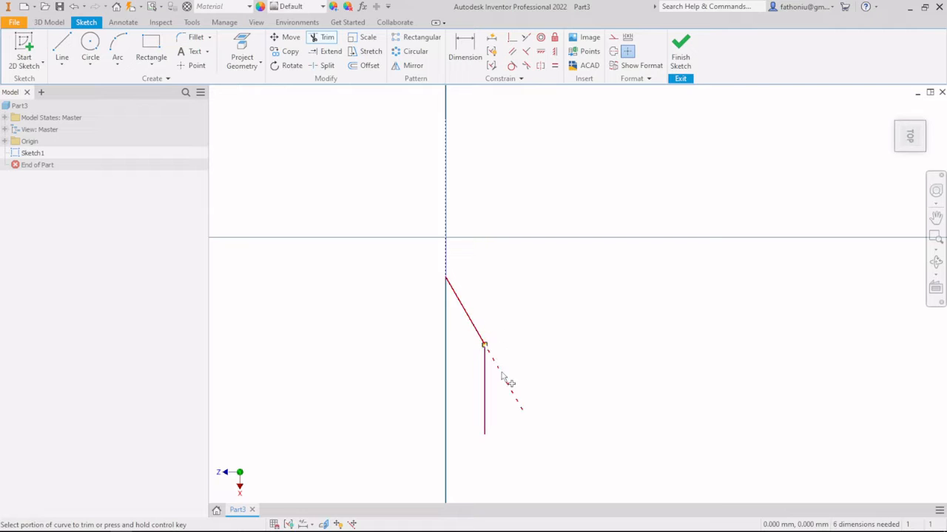
pyautogui.click(505, 375)
pyautogui.moveTo(527, 346); pyautogui.dragTo(482, 266, button='middle')
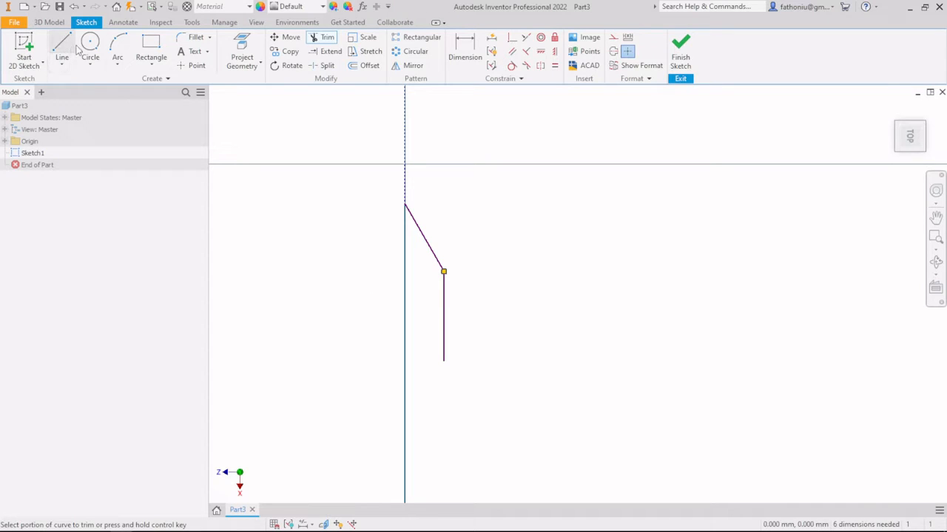
pyautogui.click(464, 51)
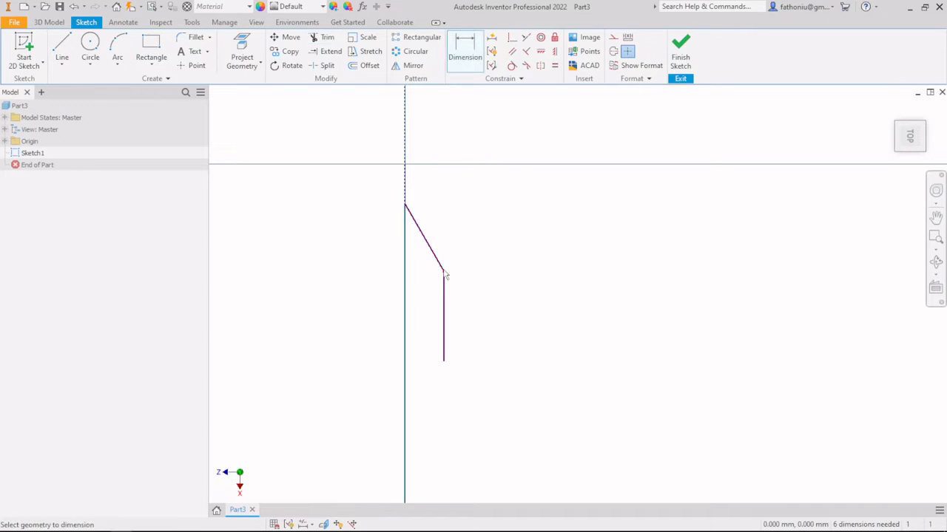
pyautogui.click(444, 330)
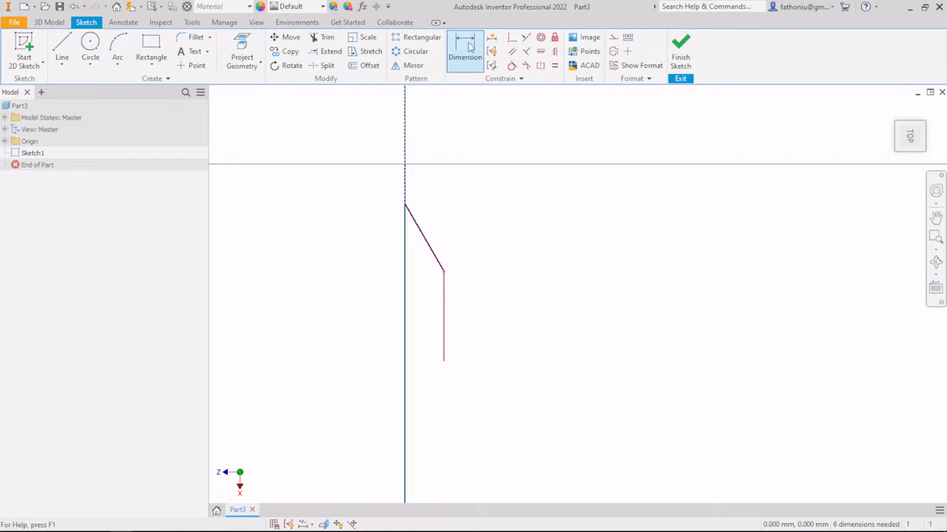
pyautogui.click(468, 58)
pyautogui.click(444, 313)
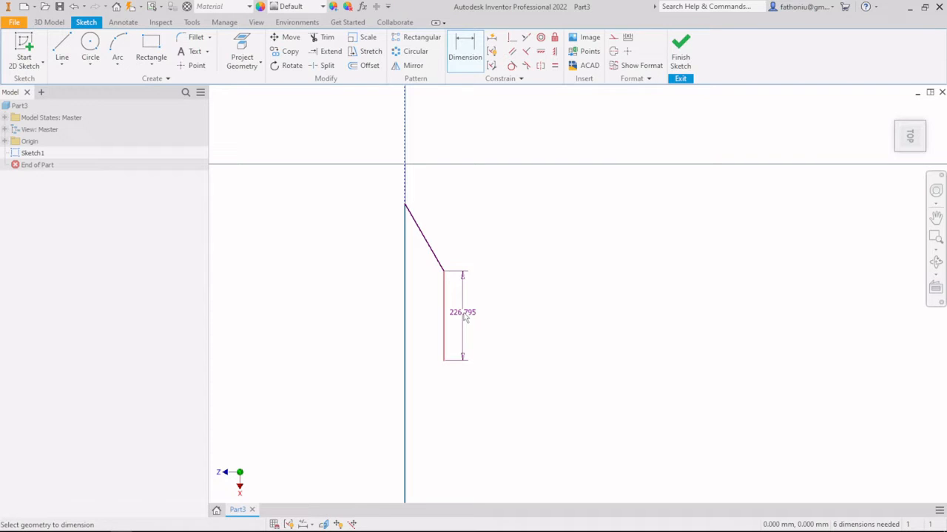
pyautogui.press('Escape')
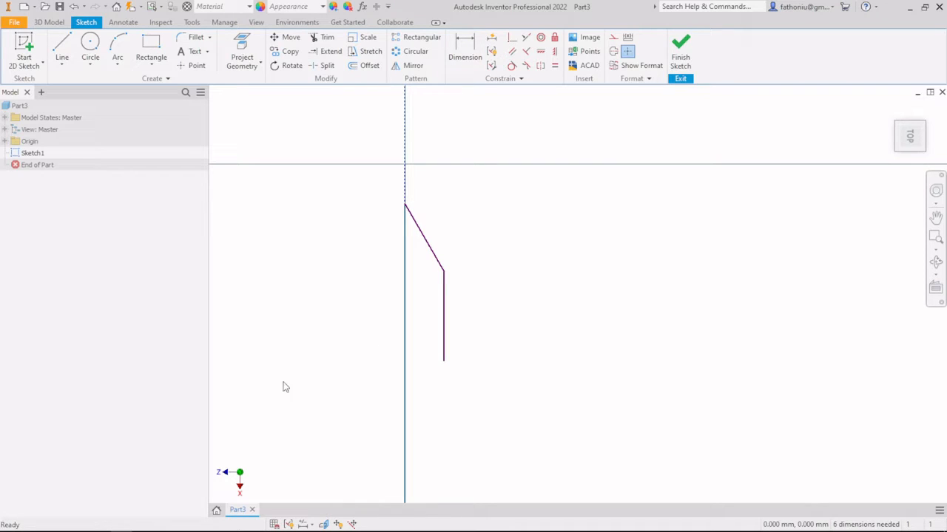
# - Delete the straight segment that continues from the slanted line's lower end
pyautogui.click(464, 52)
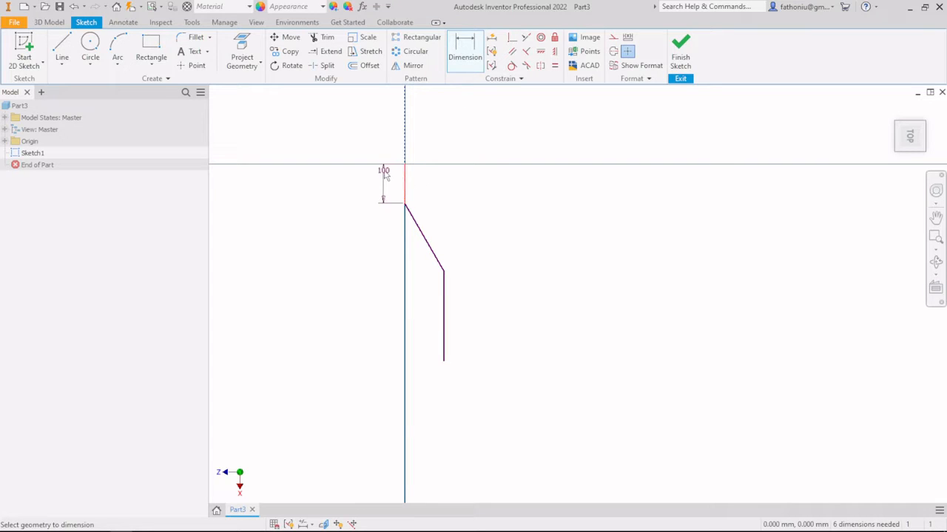
pyautogui.press('Escape')
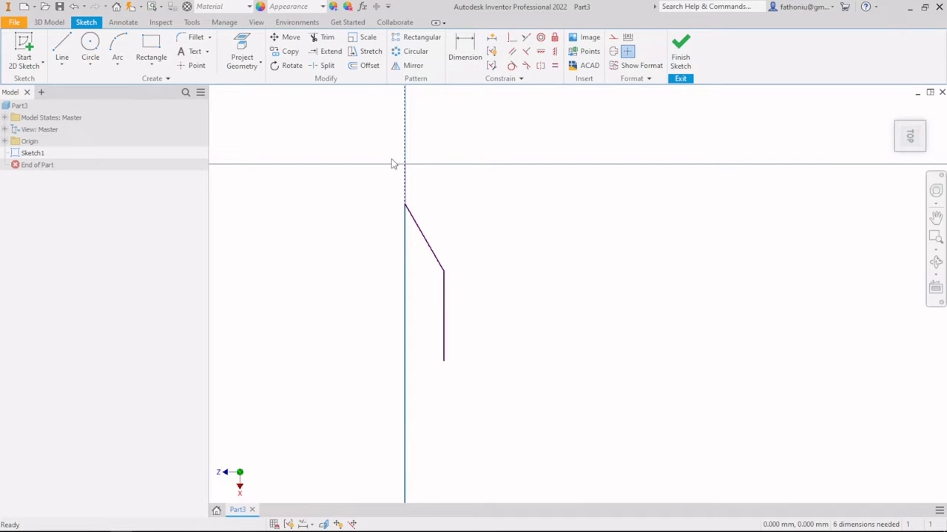
pyautogui.click(445, 315)
pyautogui.press('Delete')
# - Draw a 200 mm line straight down from the slanted line's lower end, parallel to the profile's first segment
pyautogui.click(62, 45)
pyautogui.click(410, 201)
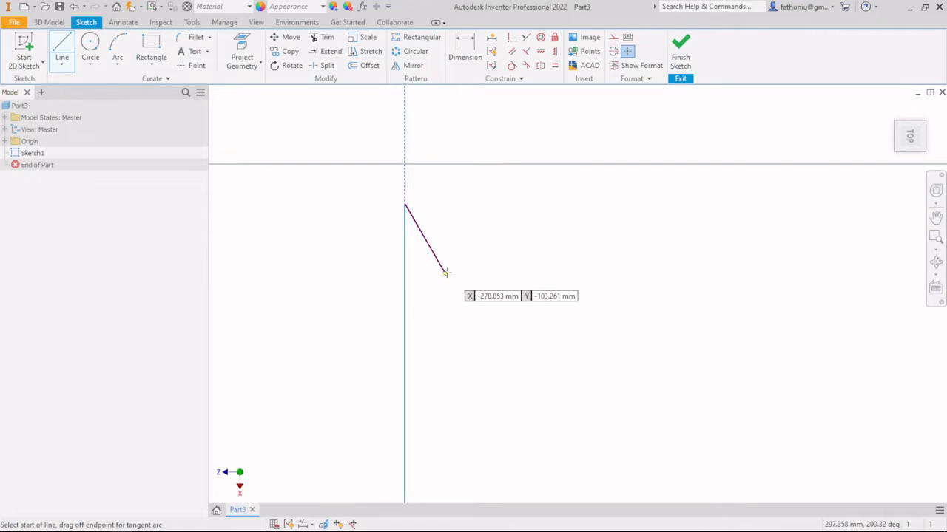
pyautogui.click(444, 270)
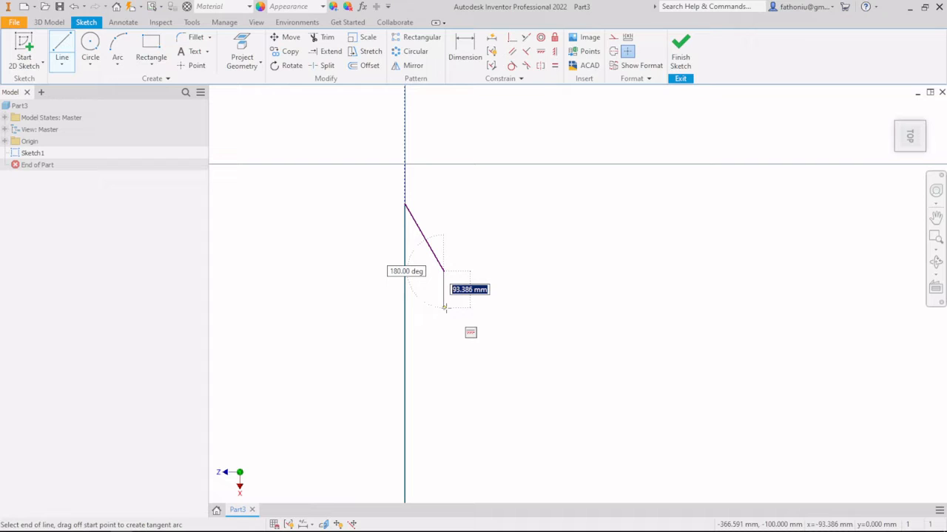
pyautogui.write('200')
pyautogui.press('Return')
pyautogui.press('Escape')
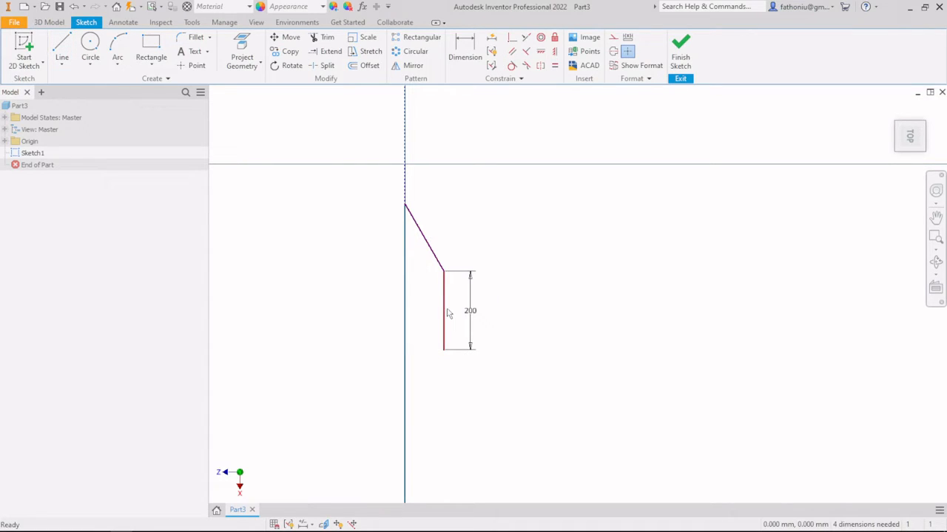
# - Delete the 200 mm dimension from the new straight line
pyautogui.moveTo(457, 289); pyautogui.dragTo(444, 260, button='middle')
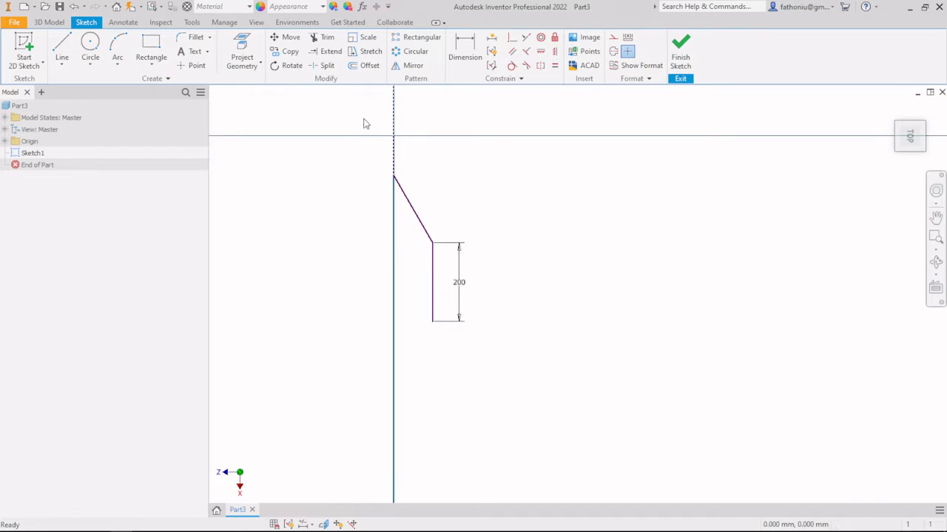
pyautogui.moveTo(362, 116); pyautogui.dragTo(452, 262)
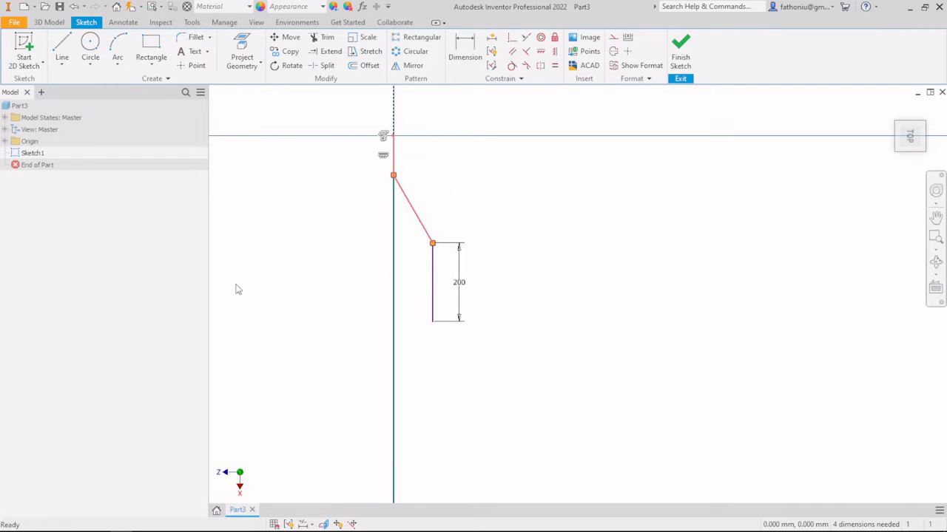
pyautogui.click(280, 283)
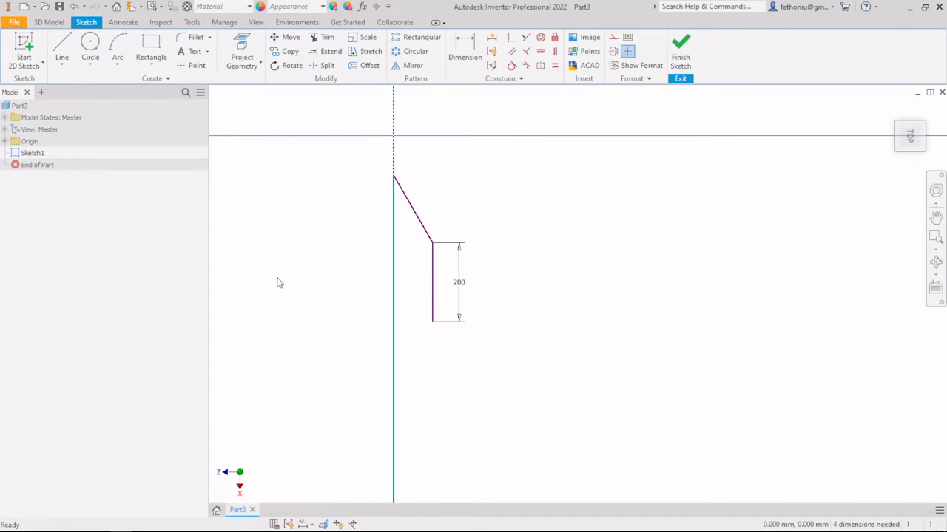
pyautogui.click(459, 275)
pyautogui.press('Delete')
# - Copy the first straight segment and the slanted line, using the slanted line's lower end as base point and the straight line's lower end as destination
pyautogui.moveTo(345, 96); pyautogui.dragTo(482, 255)
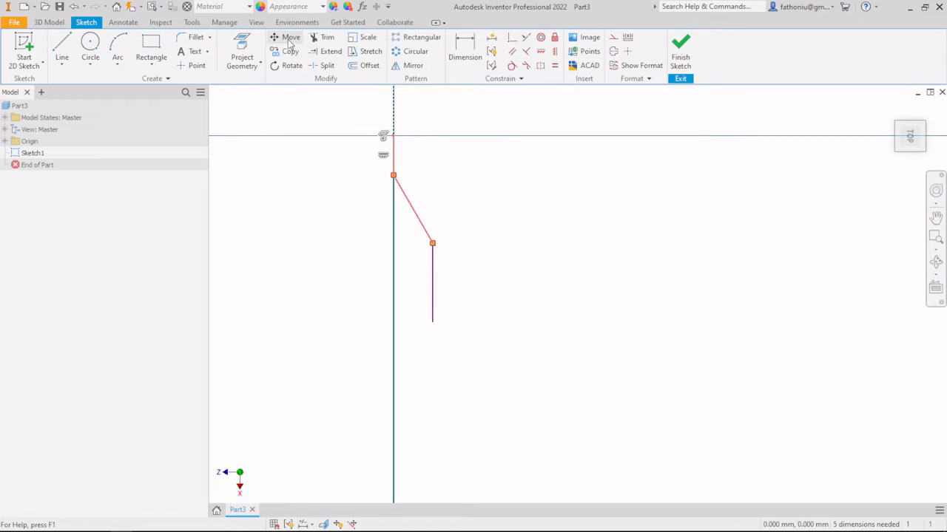
pyautogui.click(273, 57)
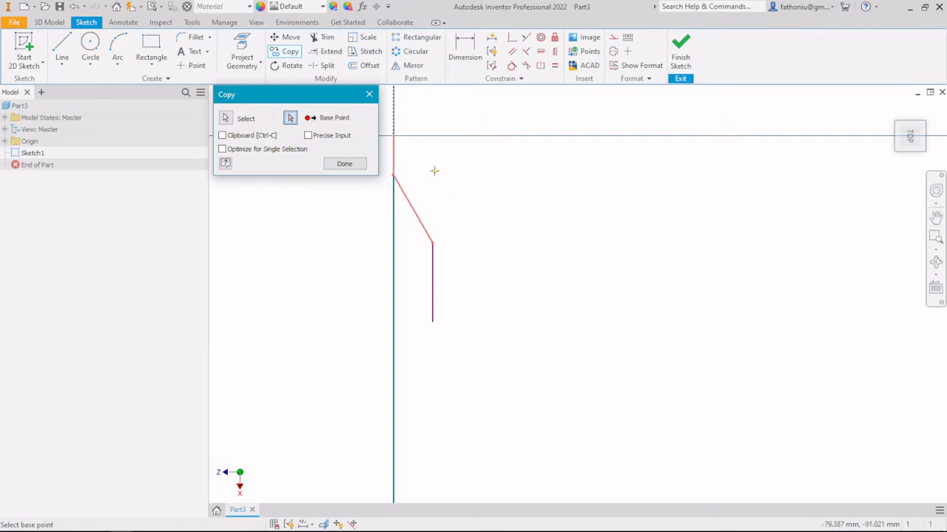
pyautogui.click(432, 243)
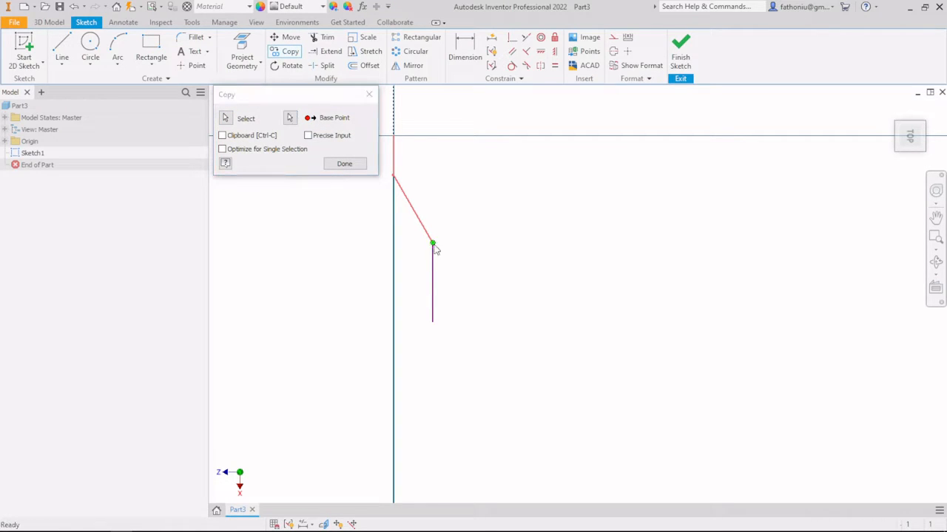
pyautogui.click(432, 322)
pyautogui.click(348, 164)
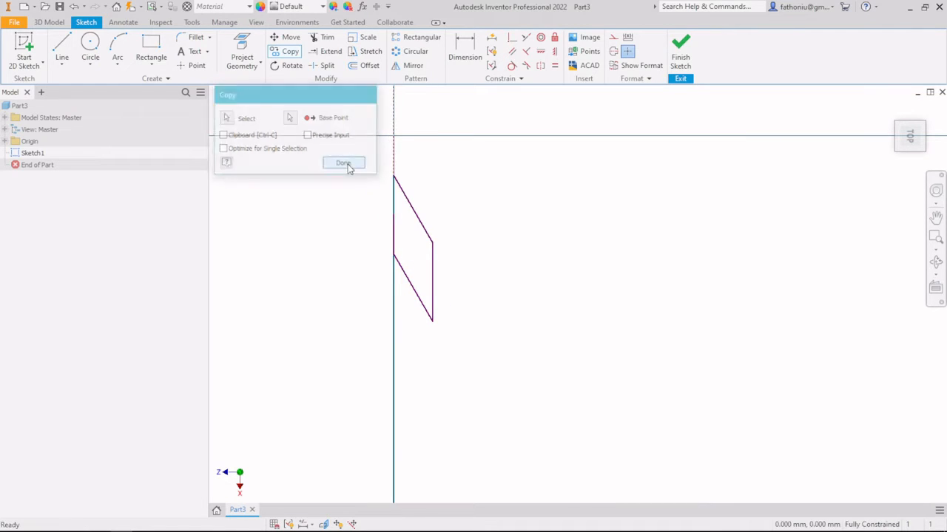
# - Draw a perpendicular mirror line about 62 mm long outward from the lower end of the straight outer segment
pyautogui.click(61, 46)
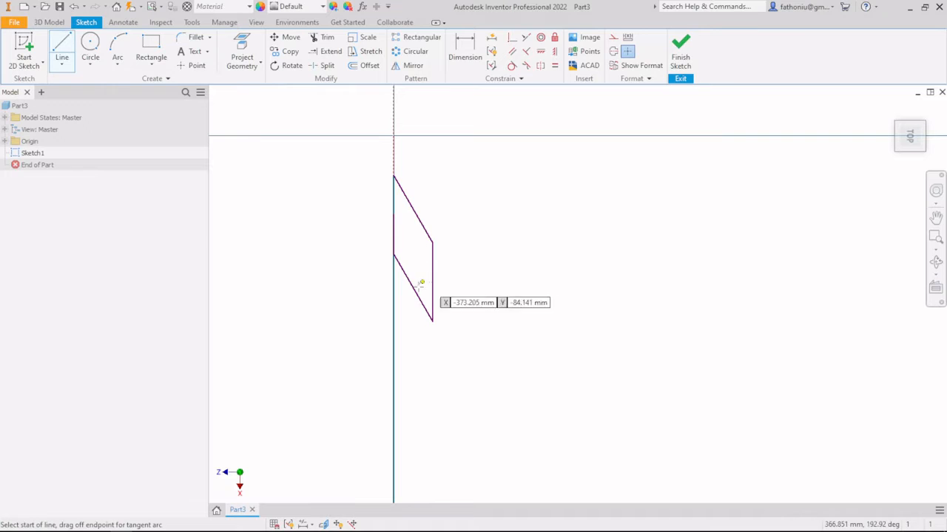
pyautogui.click(433, 321)
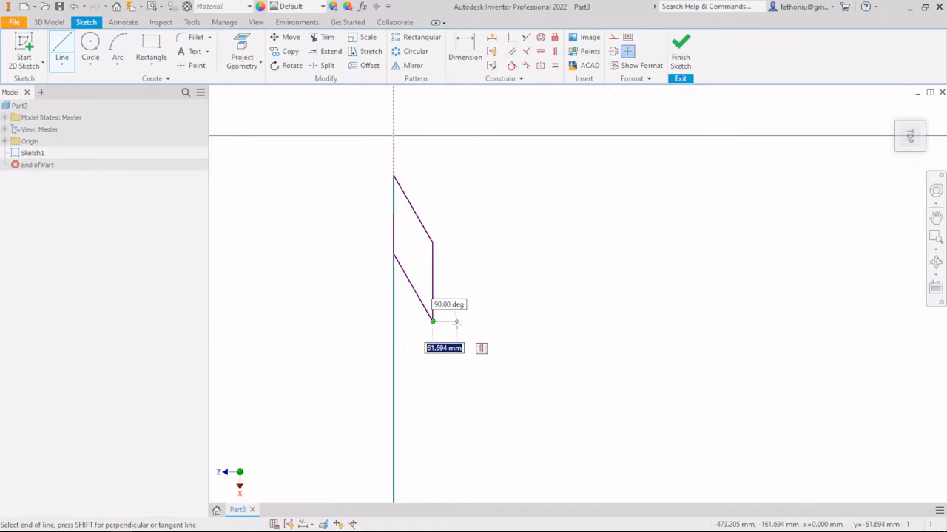
pyautogui.click(456, 322)
pyautogui.press('Escape')
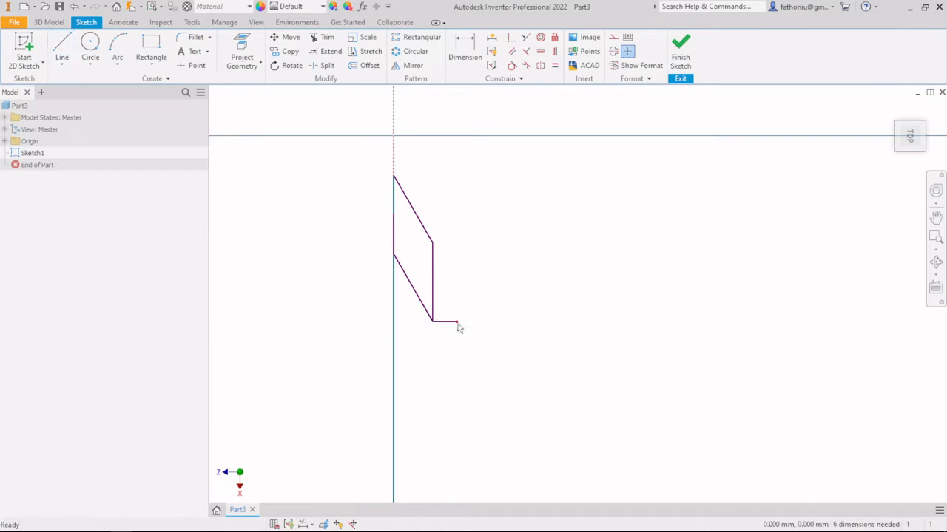
# - Mirror the copied straight and slanted segments about the short perpendicular line
pyautogui.click(392, 233)
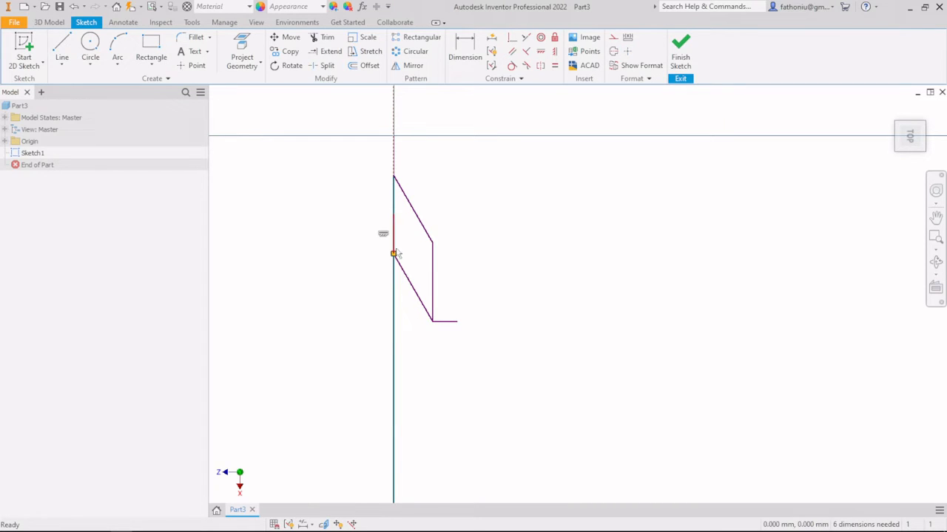
pyautogui.keyDown('ctrl'); pyautogui.click(419, 300); pyautogui.keyUp('ctrl')
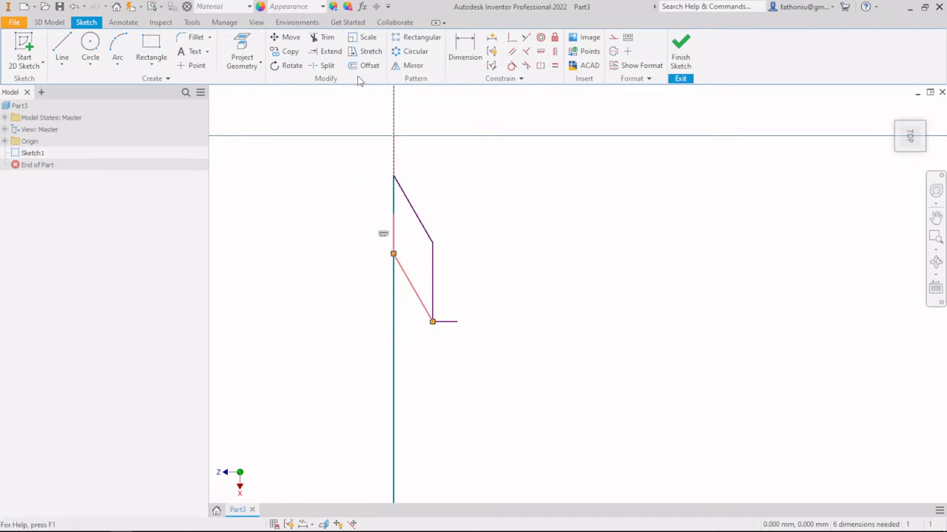
pyautogui.click(400, 66)
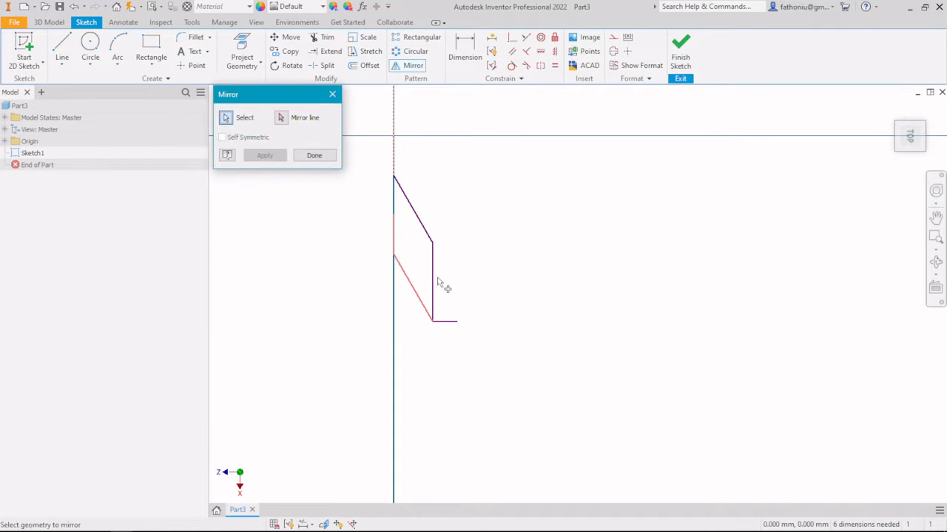
pyautogui.click(450, 323)
pyautogui.click(275, 161)
pyautogui.click(313, 156)
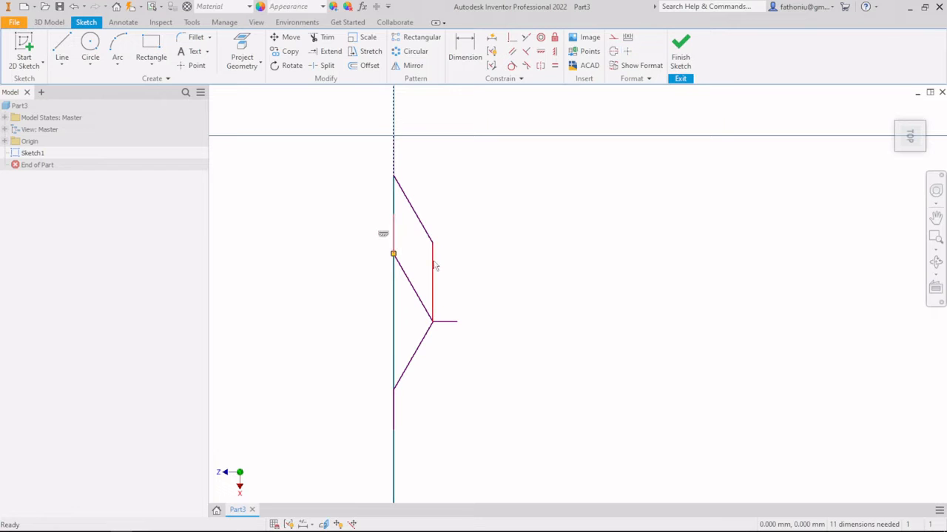
# - Delete the copied source segments and the short mirror line, leaving one continuous trapezoidal profile
pyautogui.click(411, 286)
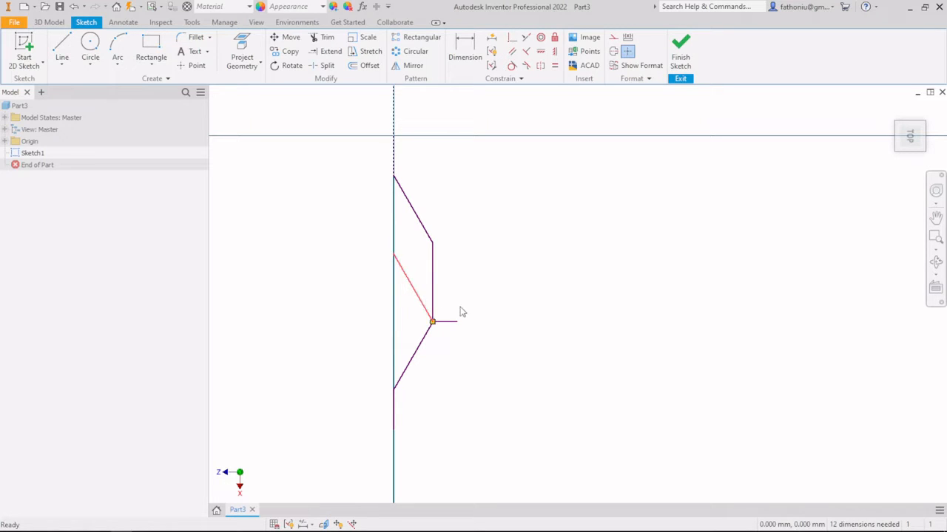
pyautogui.press('Delete')
pyautogui.click(445, 323)
pyautogui.press('Delete')
# - Copy the whole trapezoidal profile from its start point at the origin to its lower free end
pyautogui.moveTo(360, 113)
pyautogui.mouseDown()
pyautogui.moveTo(463, 233)
pyautogui.moveTo(475, 445)
pyautogui.mouseUp()
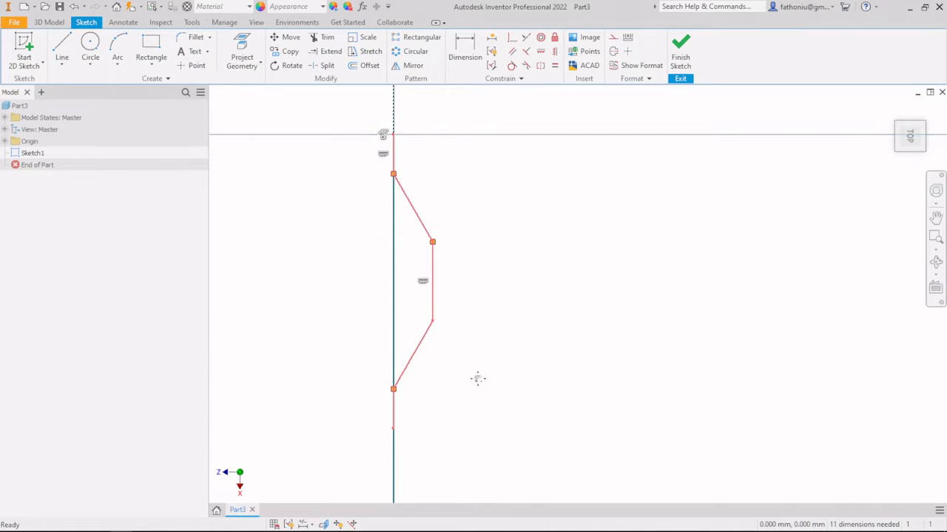
pyautogui.moveTo(477, 379); pyautogui.dragTo(459, 312, button='middle')
pyautogui.scroll(2, 467, 308)
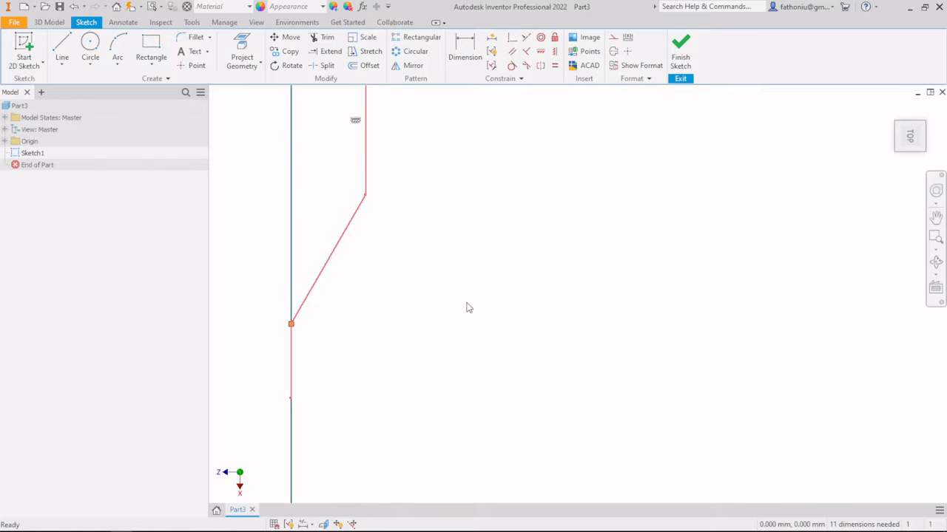
pyautogui.scroll(-4, 470, 300)
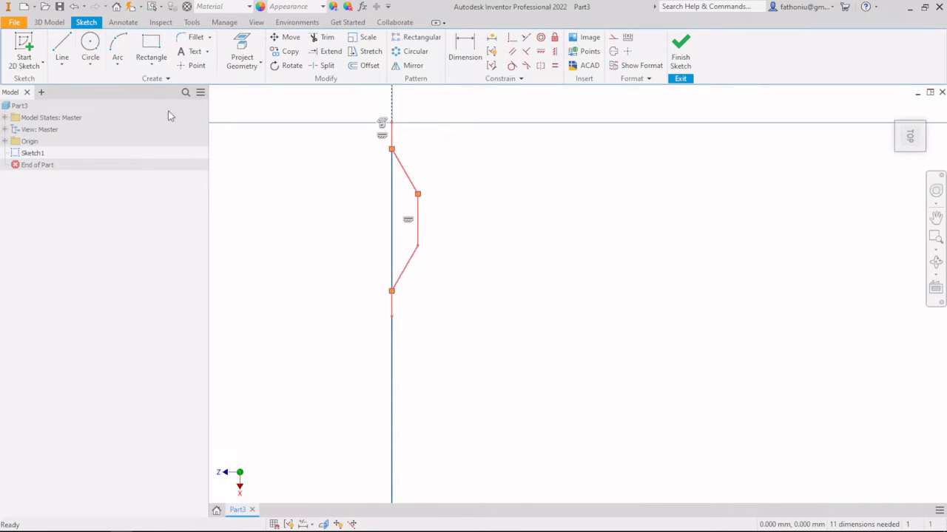
pyautogui.click(278, 53)
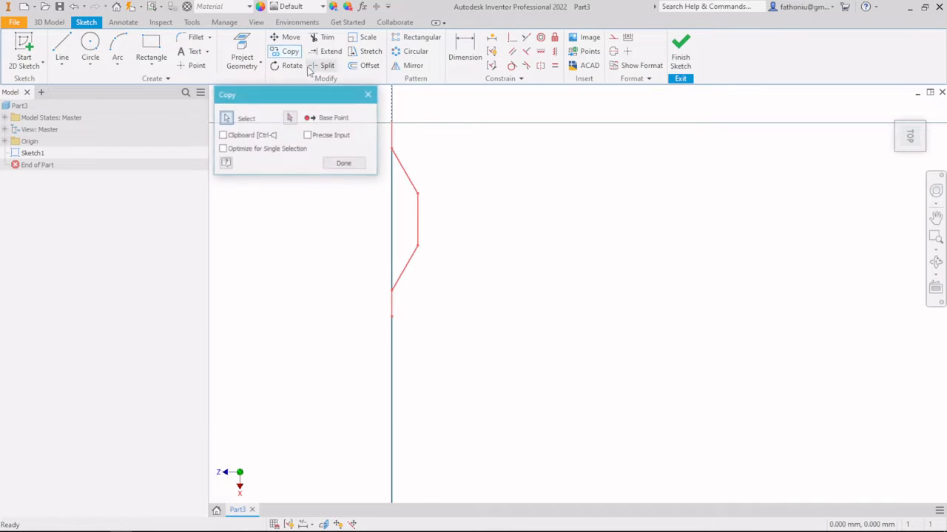
pyautogui.click(289, 118)
pyautogui.click(392, 122)
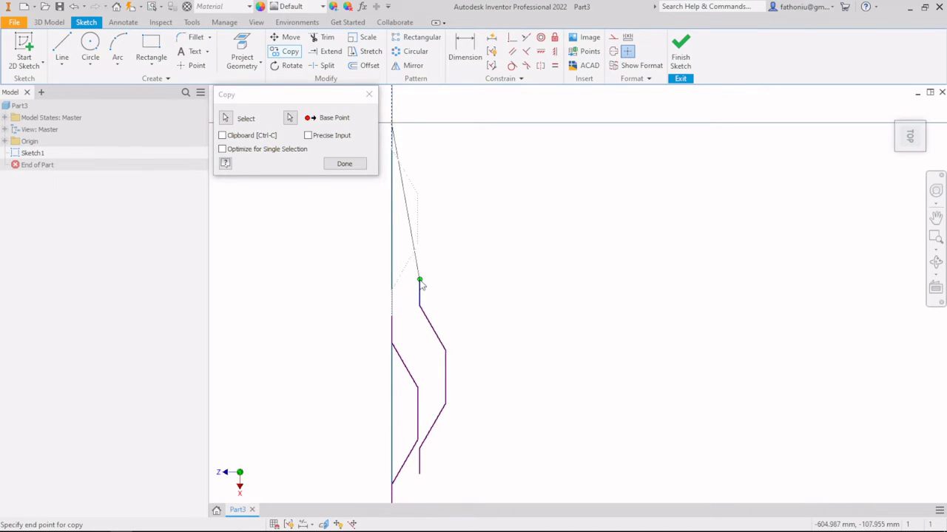
pyautogui.press('Escape')
# - Check the distance from the origin to the second trapezoid's lower bend with the Dimension tool, without placing a dimension
pyautogui.scroll(-2, 363, 327)
pyautogui.scroll(5, 375, 362)
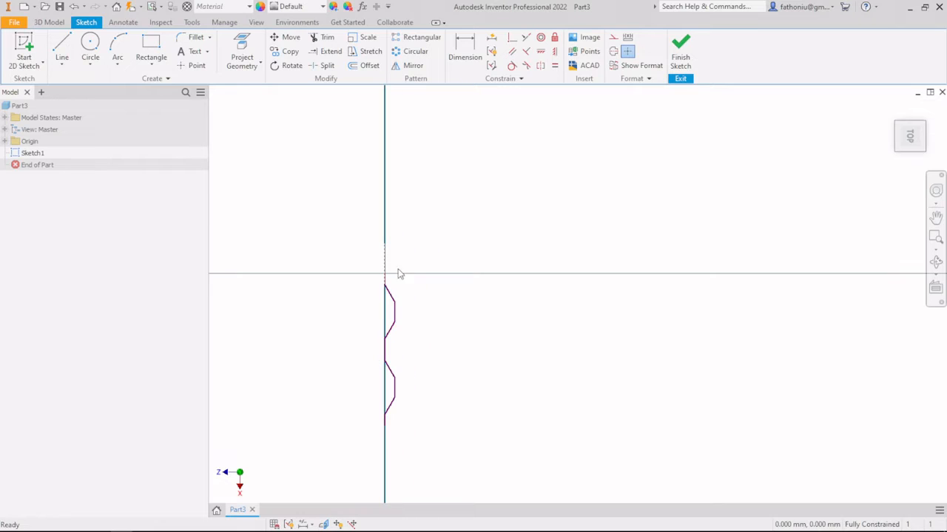
pyautogui.press('d')
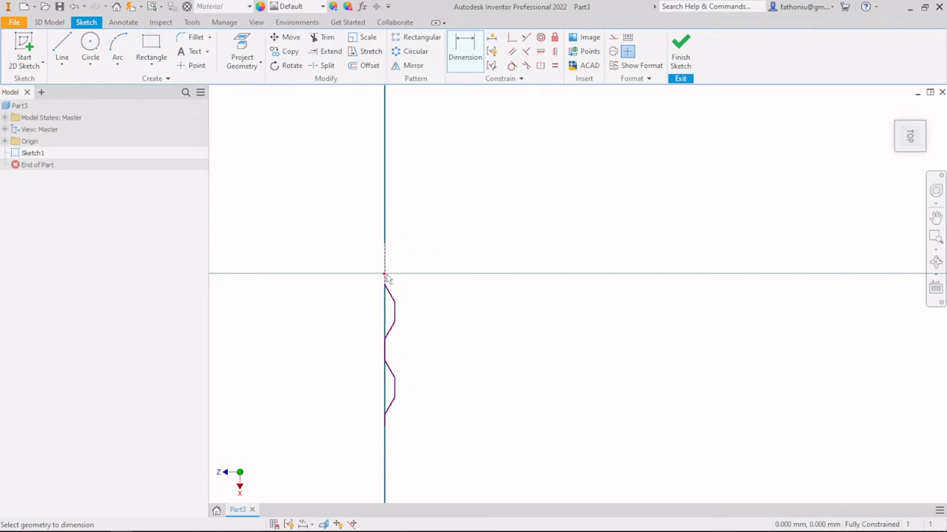
pyautogui.click(385, 275)
pyautogui.click(384, 414)
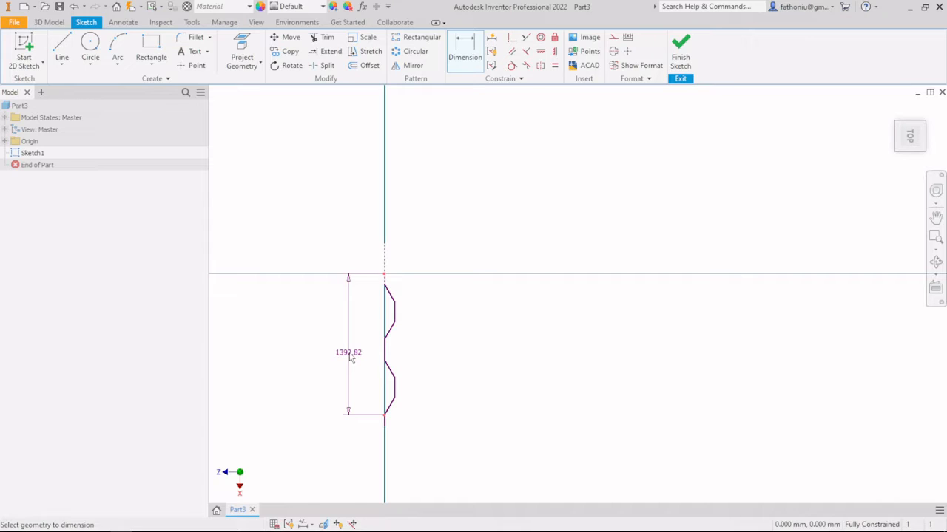
pyautogui.press('Escape')
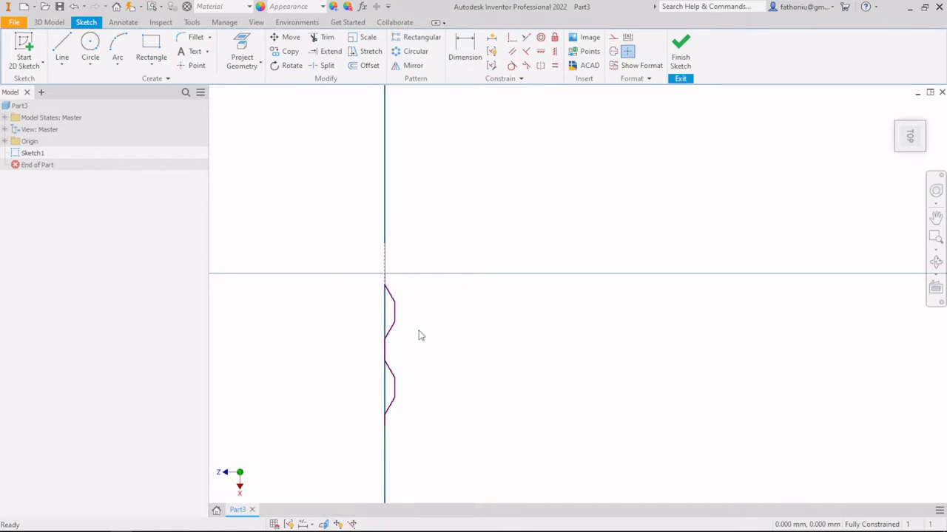
# - Select the whole double-trapezoid profile, diagnose the sketch with Sketch Doctor, and choose the redundant points problem
pyautogui.moveTo(418, 336); pyautogui.dragTo(438, 300, button='middle')
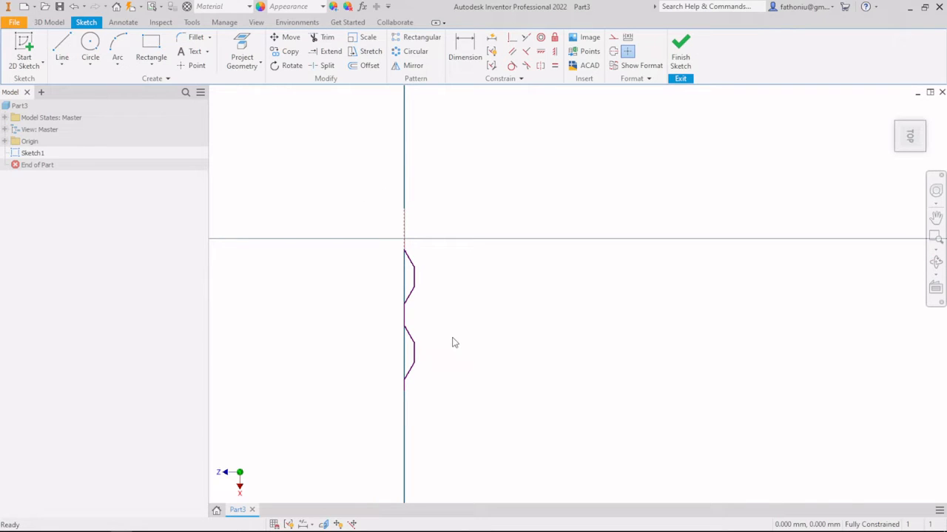
pyautogui.moveTo(370, 209)
pyautogui.mouseDown()
pyautogui.moveTo(397, 224)
pyautogui.moveTo(467, 436)
pyautogui.mouseUp()
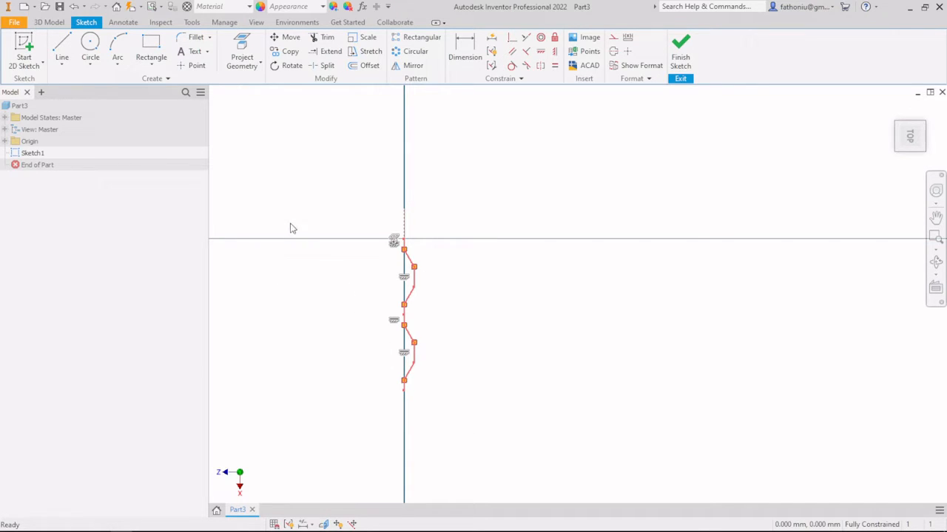
pyautogui.moveTo(375, 207); pyautogui.dragTo(450, 425)
pyautogui.rightClick(444, 306)
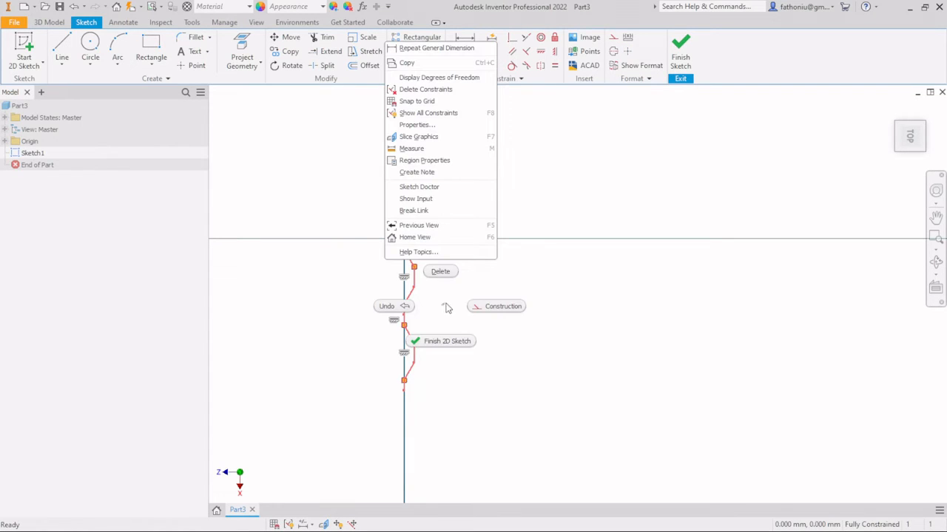
pyautogui.click(425, 188)
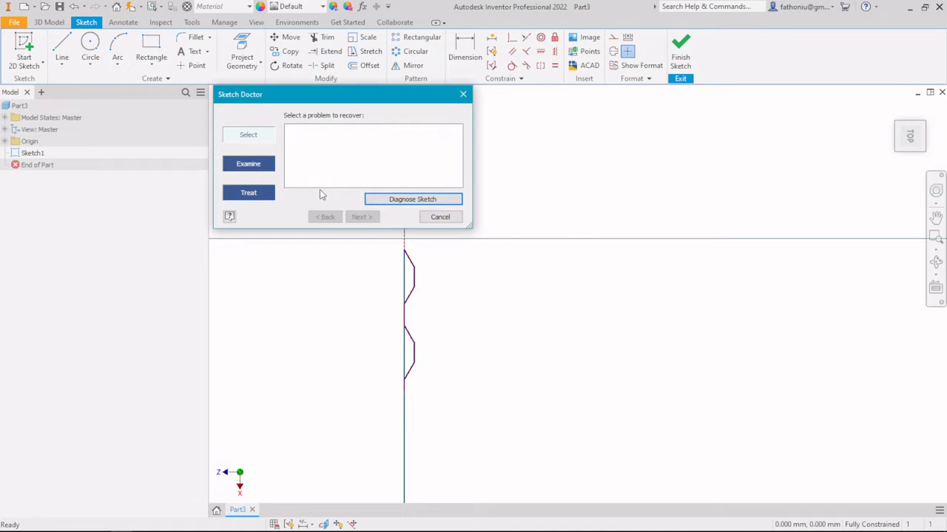
pyautogui.click(391, 202)
pyautogui.click(383, 129)
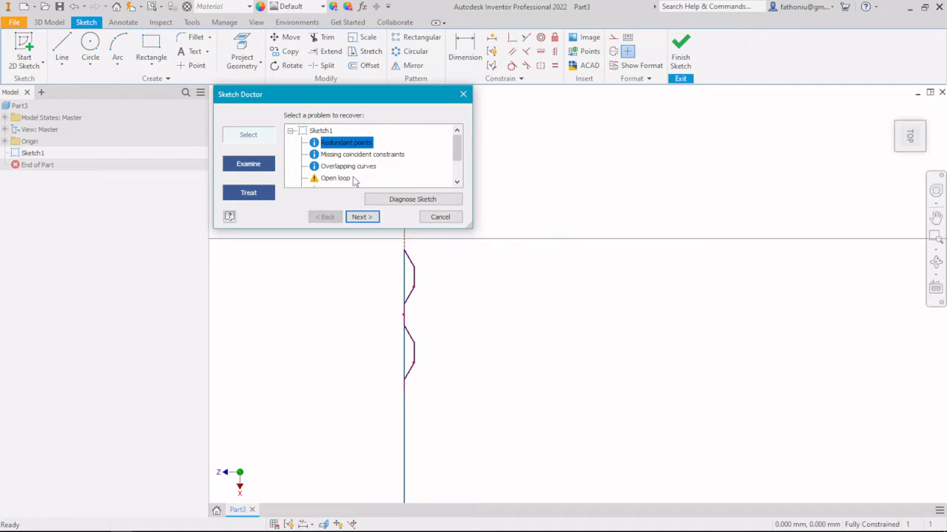
# - Treat the redundant points with Combine Sketch Points, merging each highlighted set into a single point
pyautogui.click(367, 219)
pyautogui.click(361, 218)
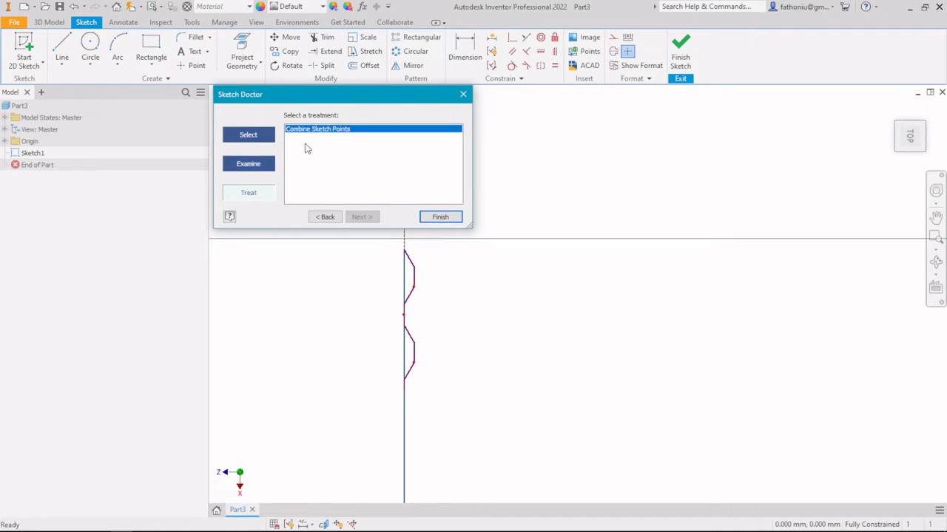
pyautogui.click(439, 216)
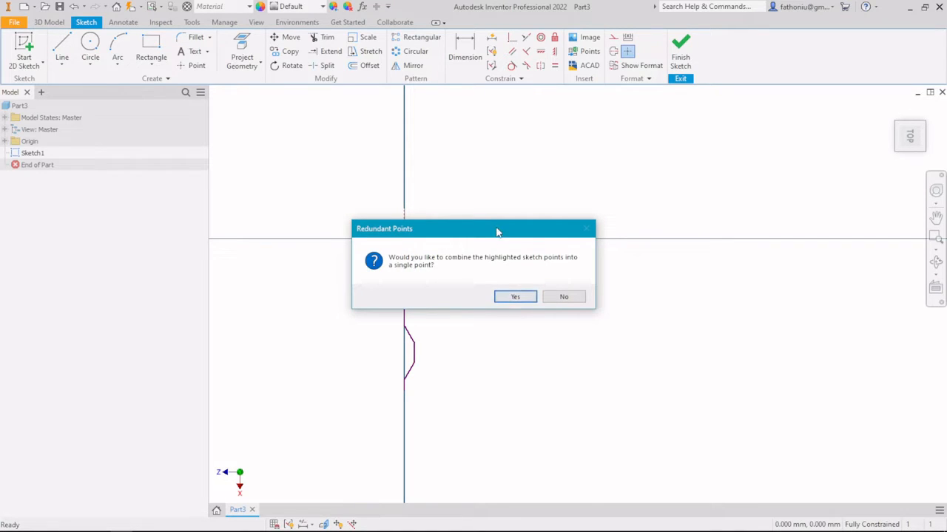
pyautogui.moveTo(497, 230); pyautogui.dragTo(629, 150)
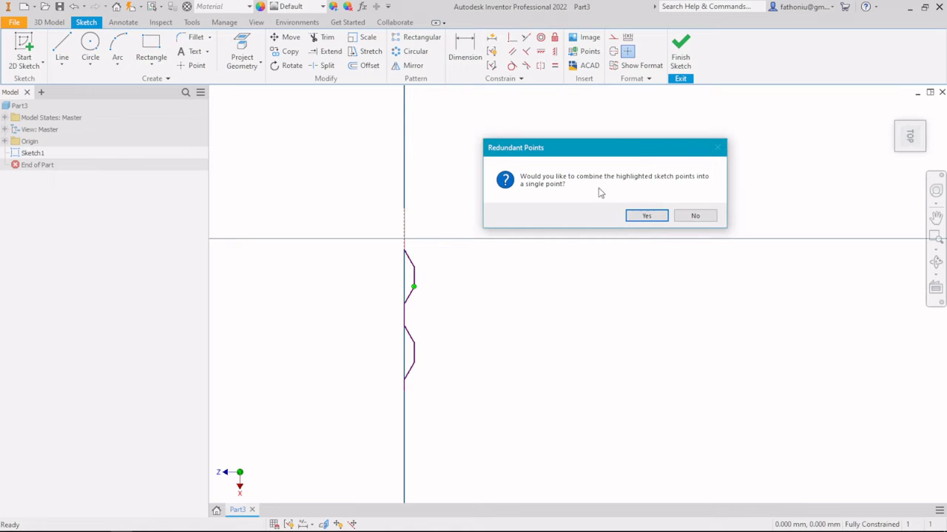
pyautogui.click(646, 216)
pyautogui.click(516, 297)
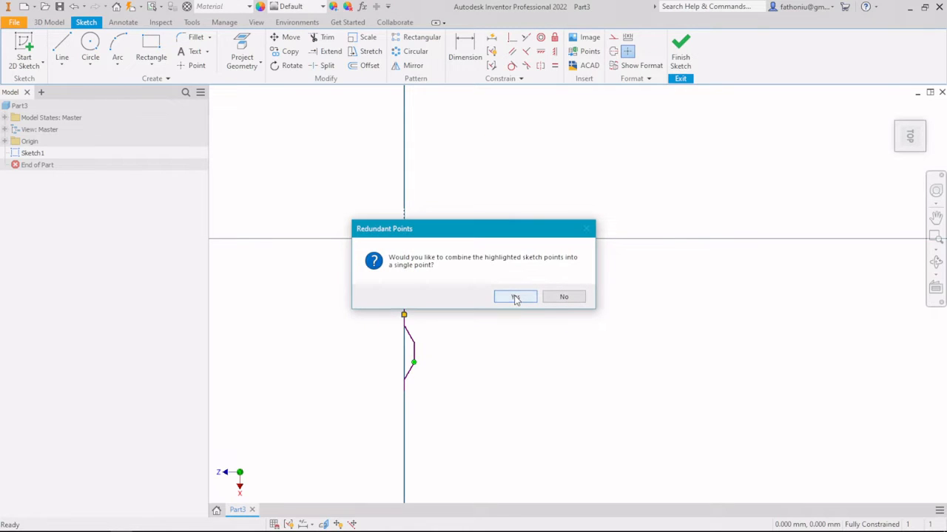
pyautogui.click(515, 298)
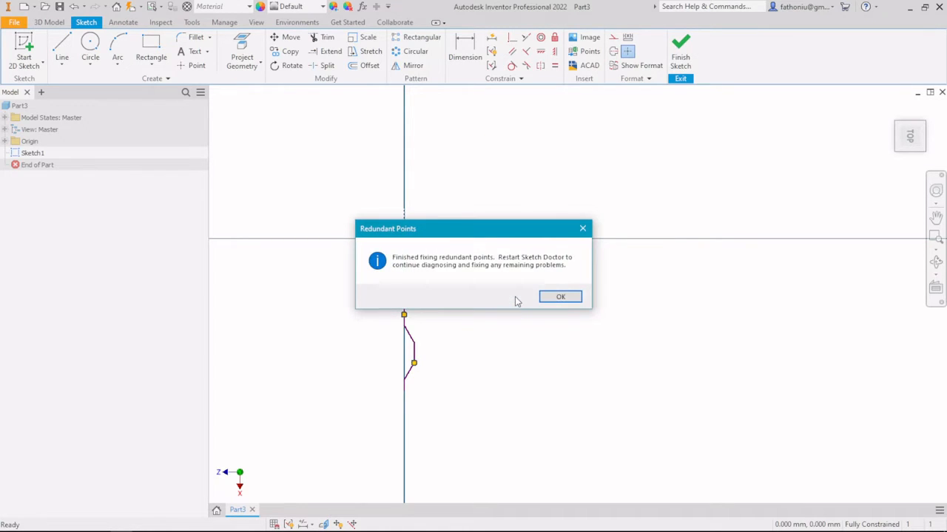
pyautogui.click(556, 296)
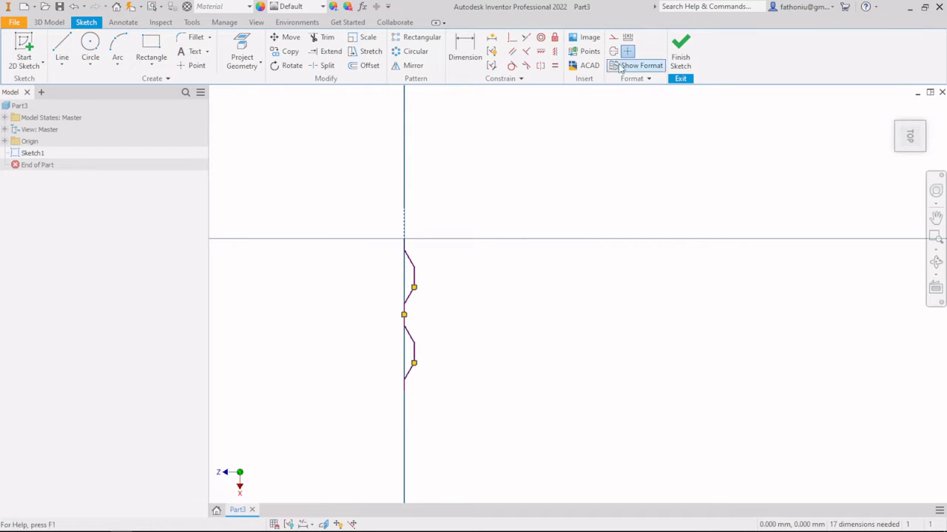
# - Finish the sketch and extrude the open trapezoidal profile 1000 mm as a surface
pyautogui.click(680, 52)
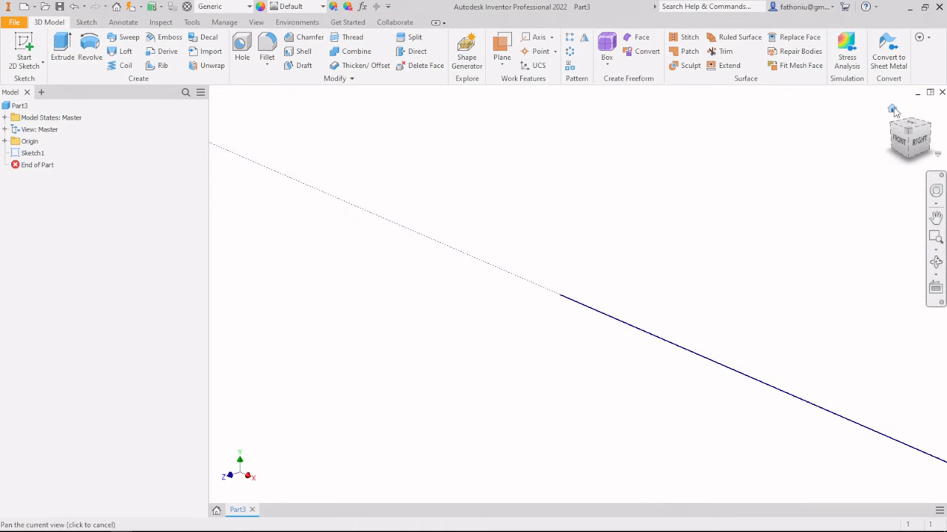
pyautogui.click(895, 110)
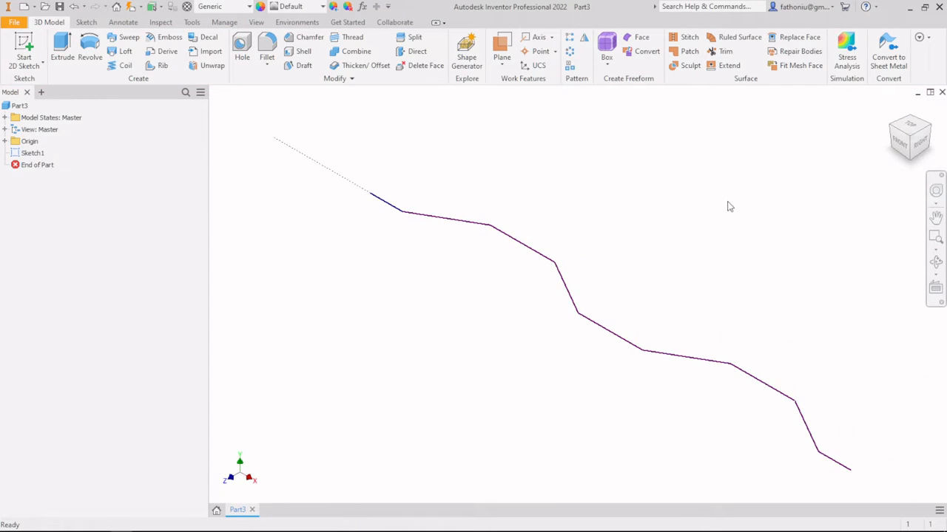
pyautogui.click(64, 48)
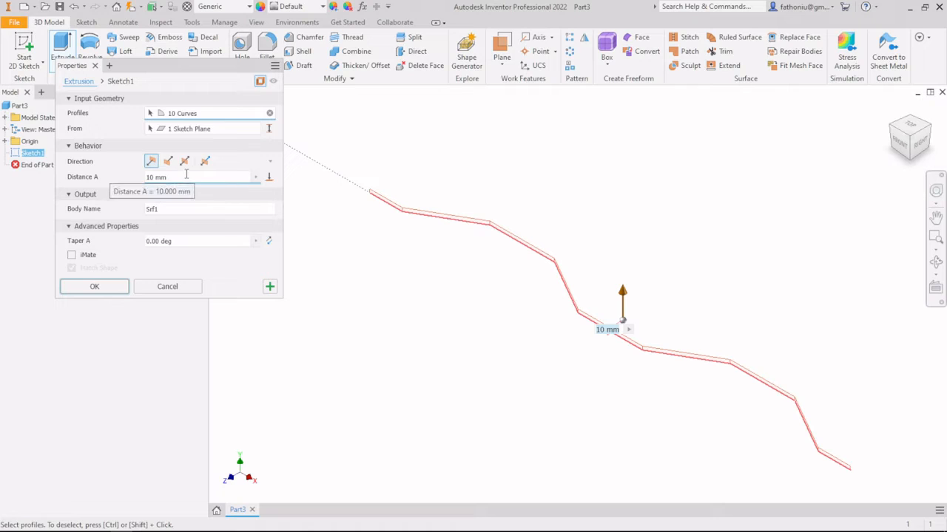
pyautogui.moveTo(186, 176); pyautogui.dragTo(125, 178)
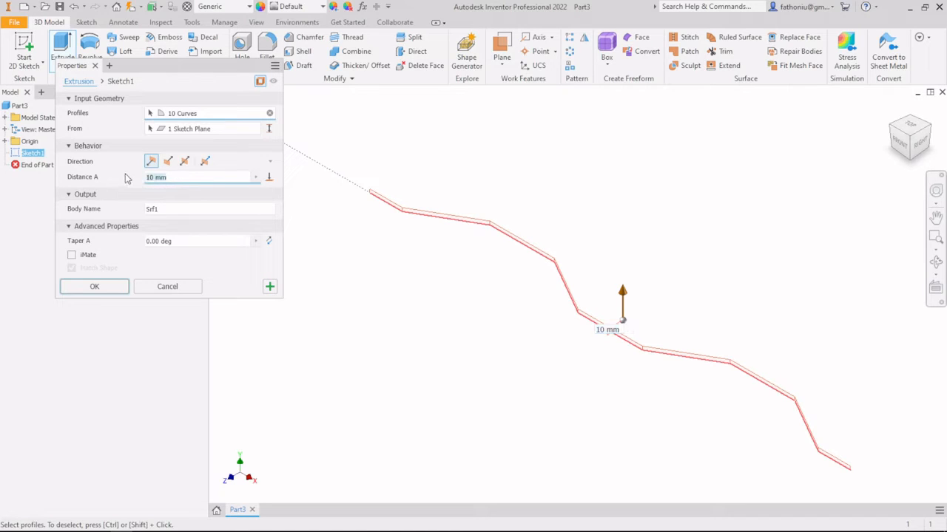
pyautogui.write('1000')
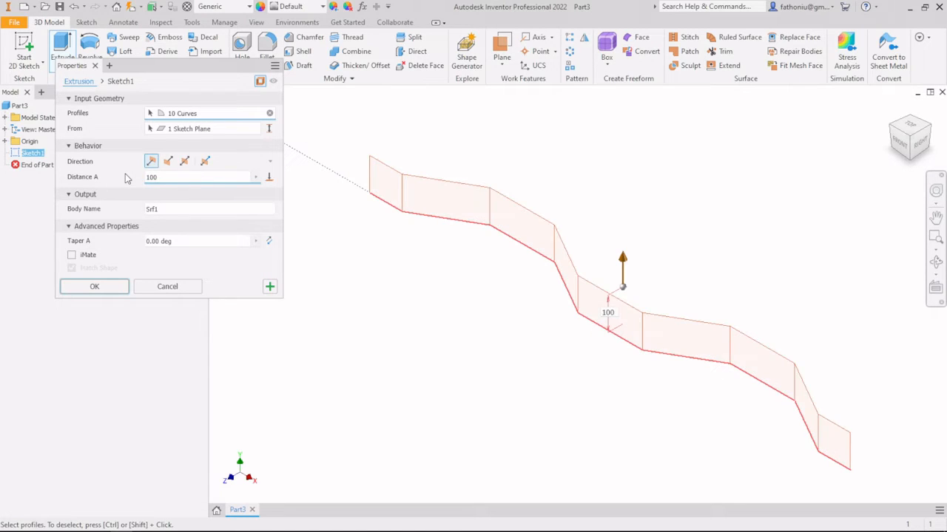
pyautogui.click(99, 290)
pyautogui.scroll(-6, 337, 298)
pyautogui.moveTo(351, 288); pyautogui.dragTo(377, 297, button='middle')
pyautogui.scroll(-1, 378, 296)
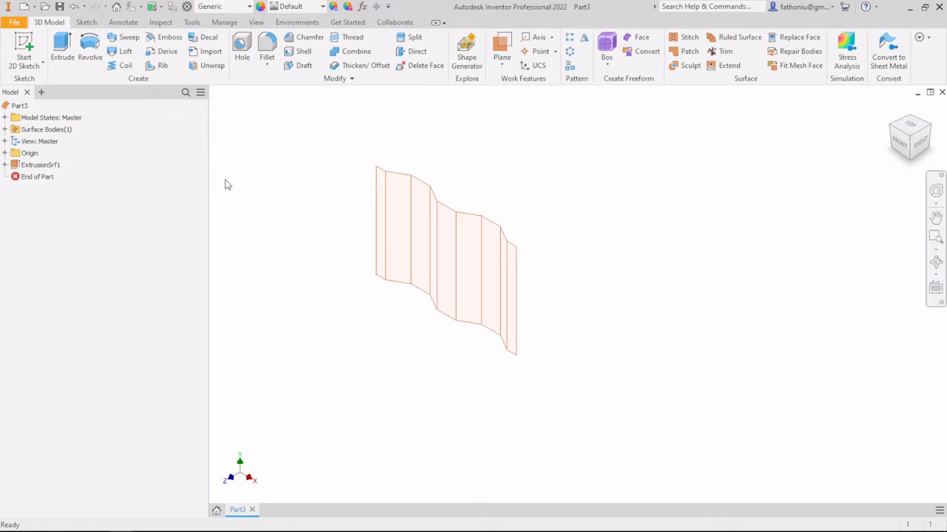
pyautogui.click(24, 52)
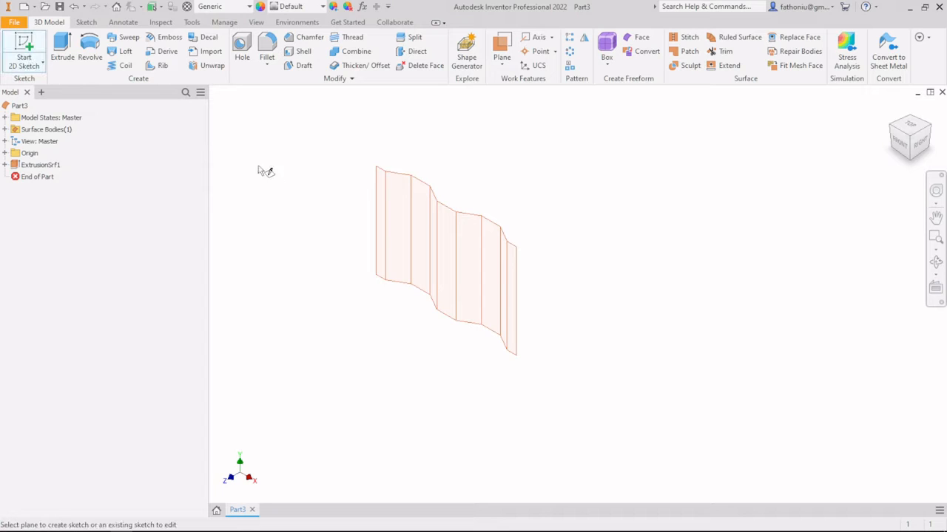
pyautogui.scroll(2, 370, 219)
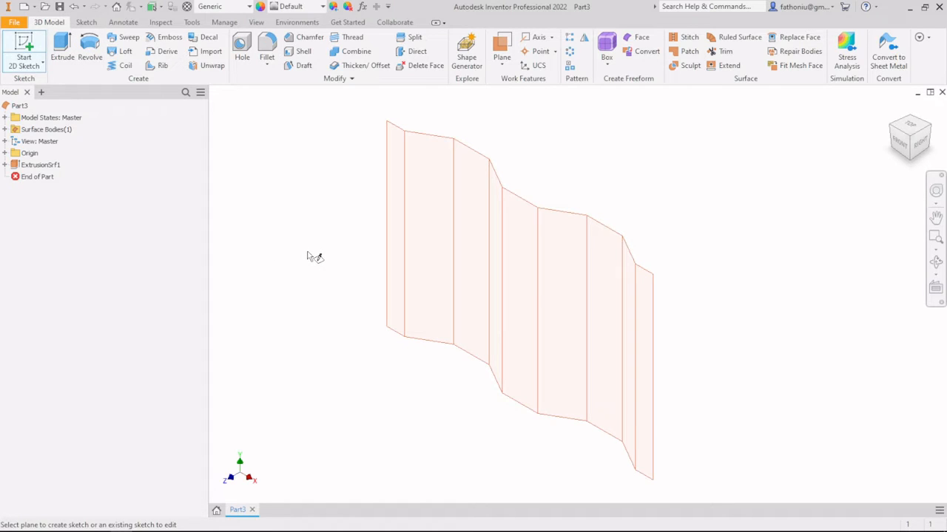
pyautogui.press('Escape')
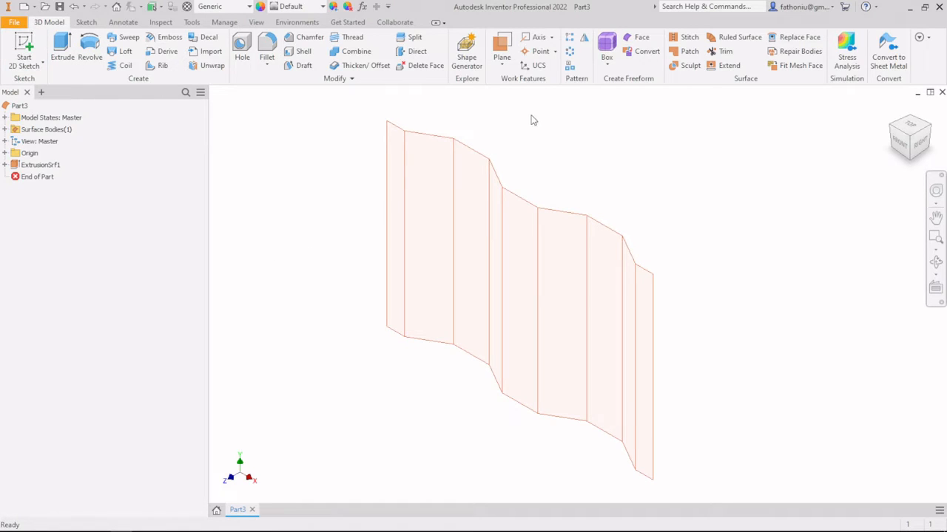
# - Create a work plane through the corrugated surface's vertical end edge at the origin, at 90° to the adjoining narrow face
pyautogui.click(503, 46)
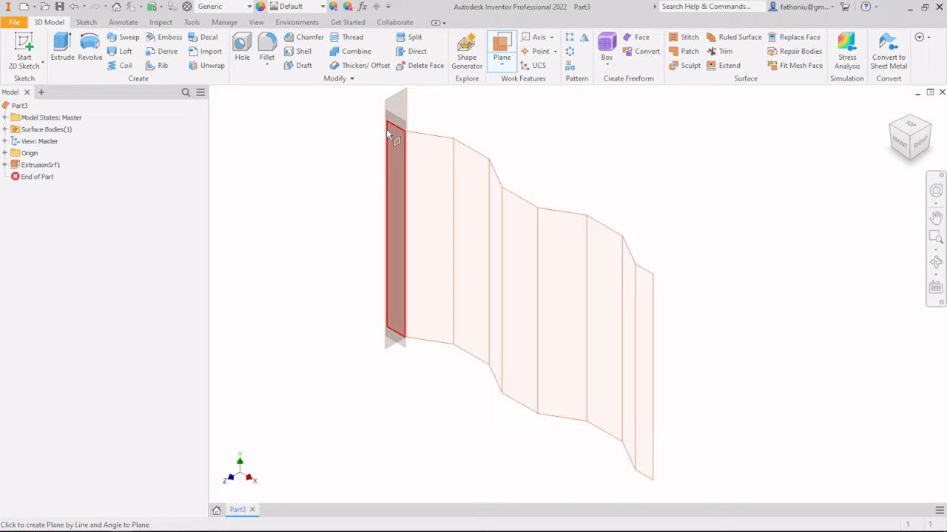
pyautogui.click(387, 133)
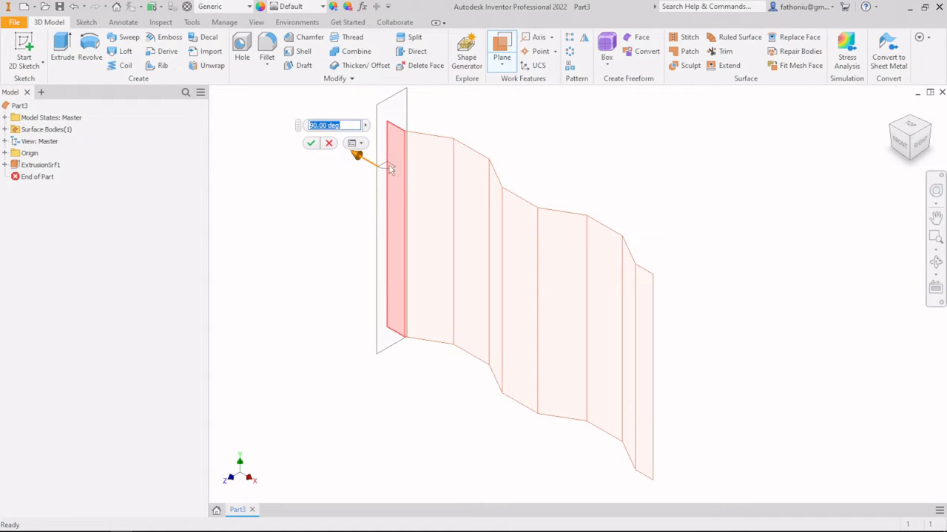
pyautogui.click(311, 144)
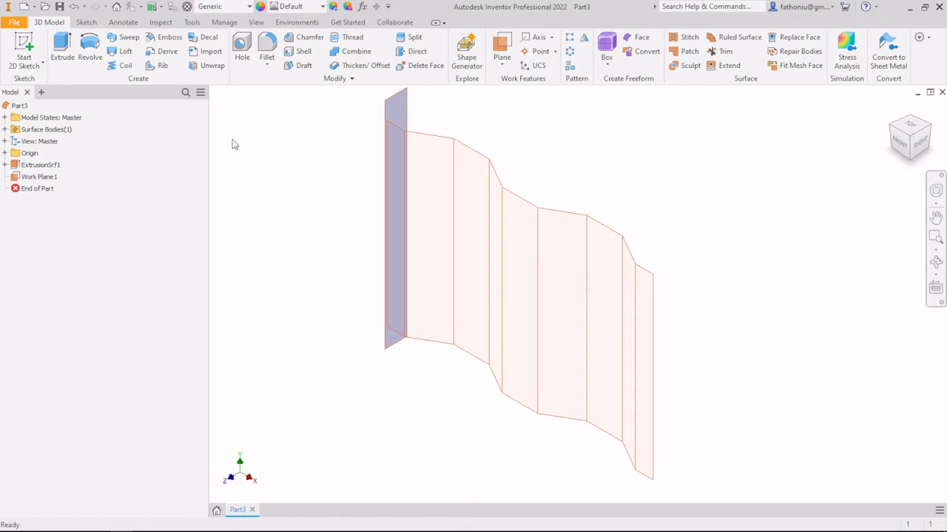
# - Start a new 2D sketch on the work plane at the corrugated surface's end edge
pyautogui.click(25, 46)
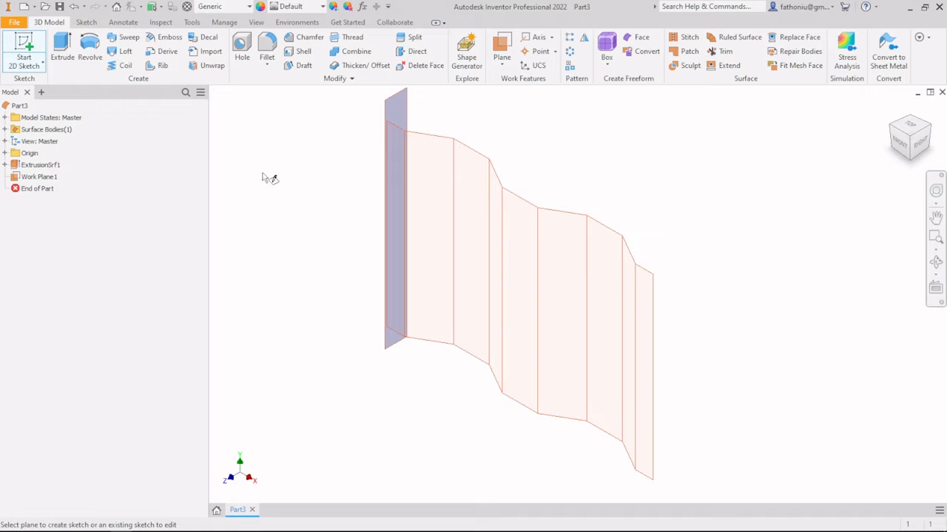
pyautogui.click(406, 107)
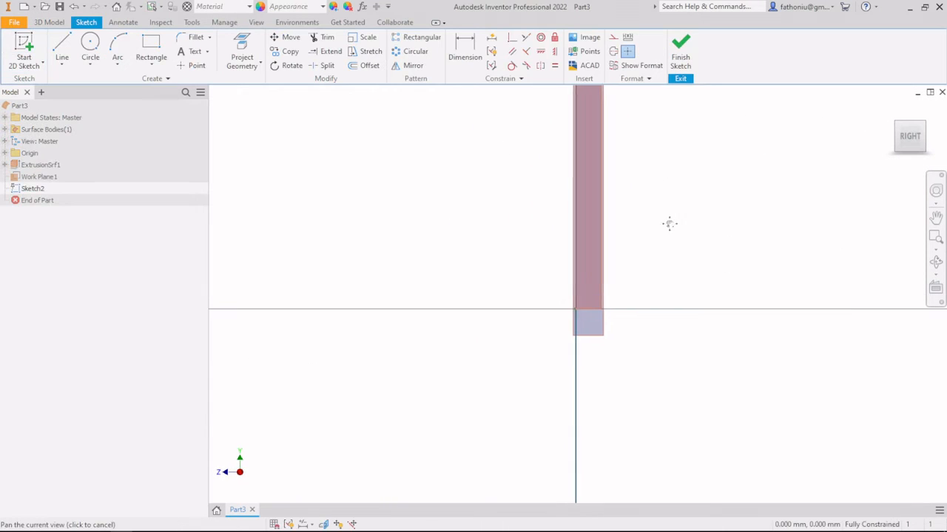
pyautogui.moveTo(669, 223); pyautogui.dragTo(653, 338, button='middle')
pyautogui.scroll(-1, 638, 283)
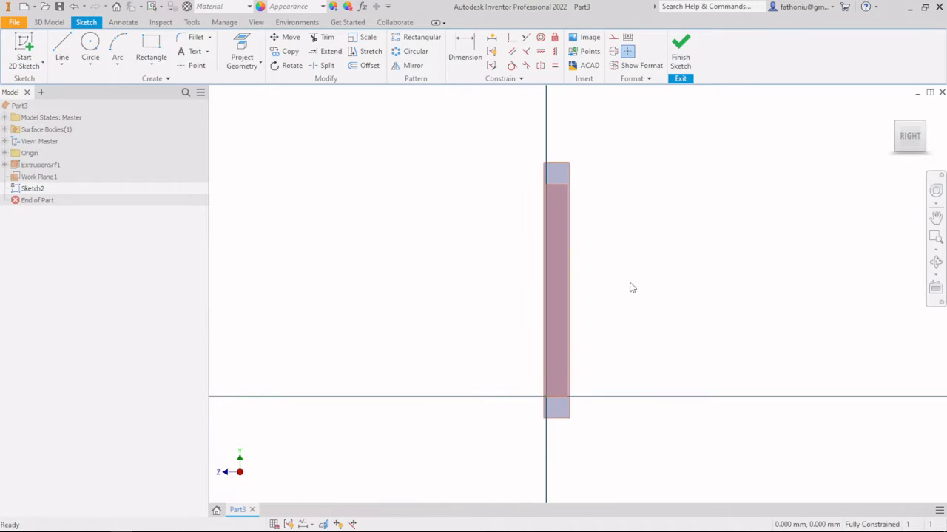
pyautogui.scroll(1, 576, 185)
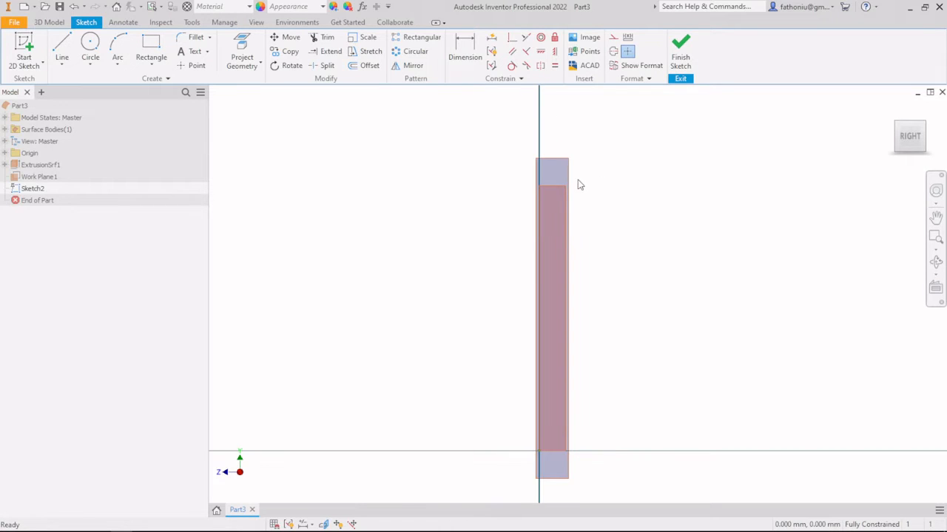
pyautogui.keyDown('shift'); pyautogui.moveTo(631, 176); pyautogui.dragTo(619, 178, button='middle'); pyautogui.keyUp('shift')
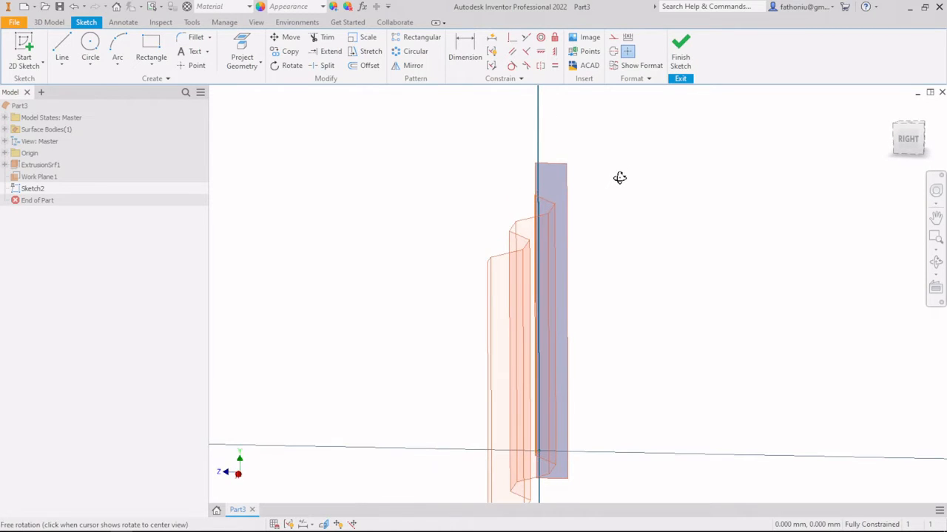
pyautogui.click(916, 145)
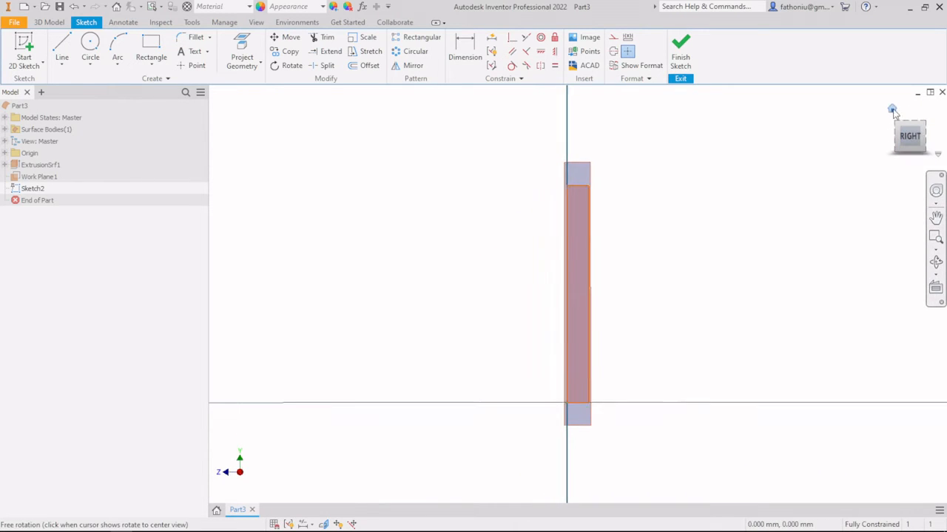
pyautogui.click(891, 111)
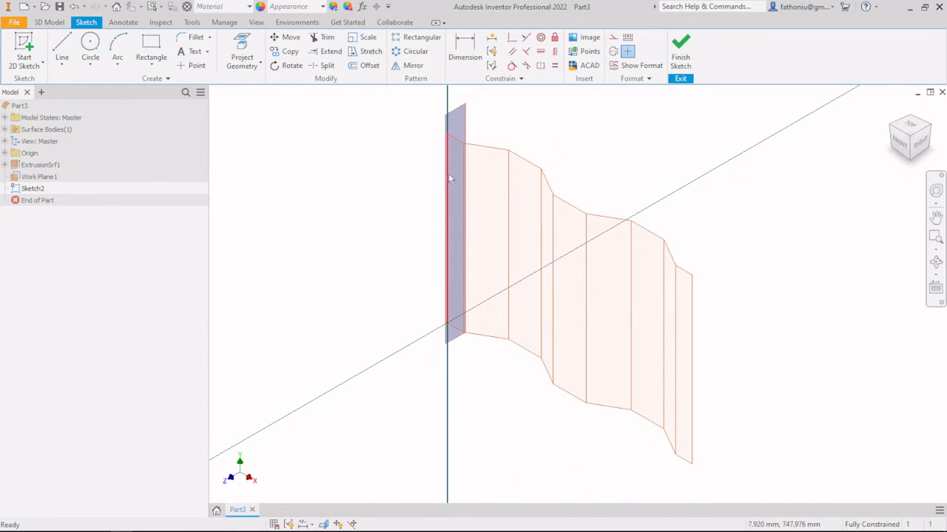
pyautogui.scroll(6, 457, 126)
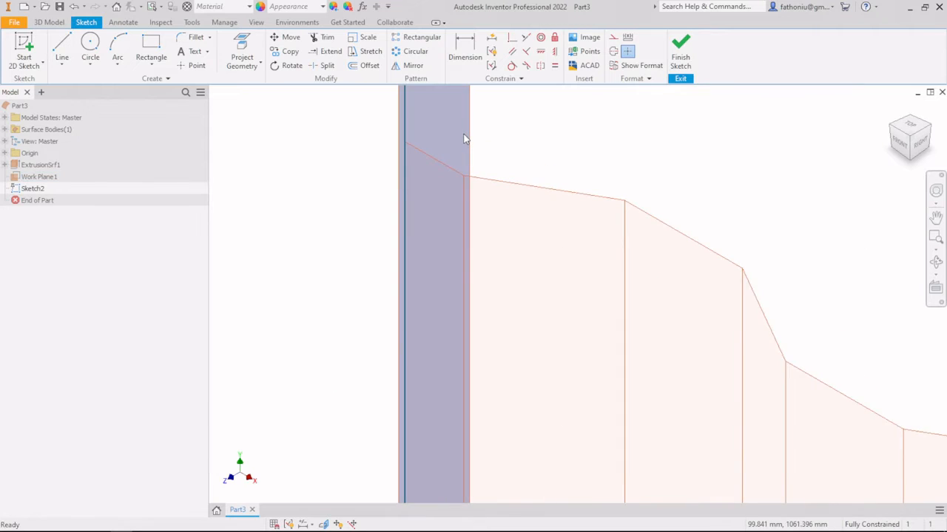
pyautogui.scroll(-5, 466, 132)
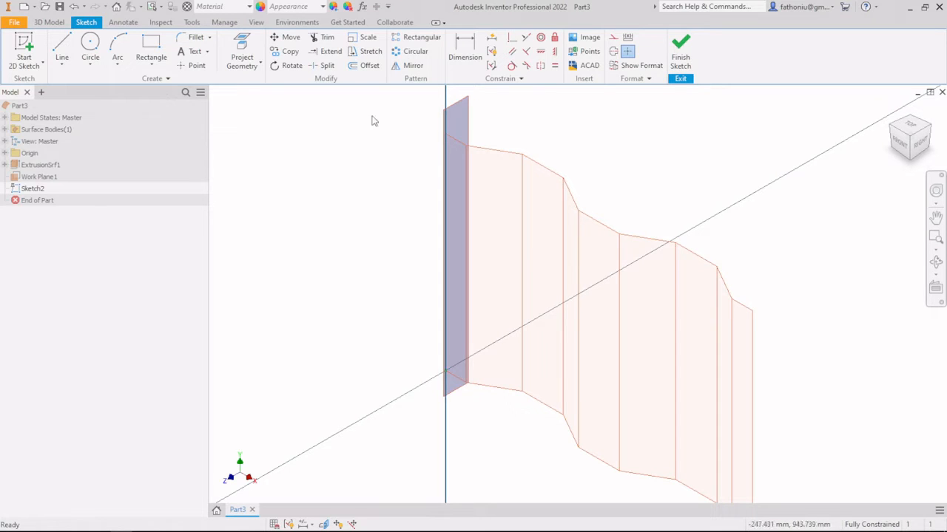
pyautogui.click(62, 46)
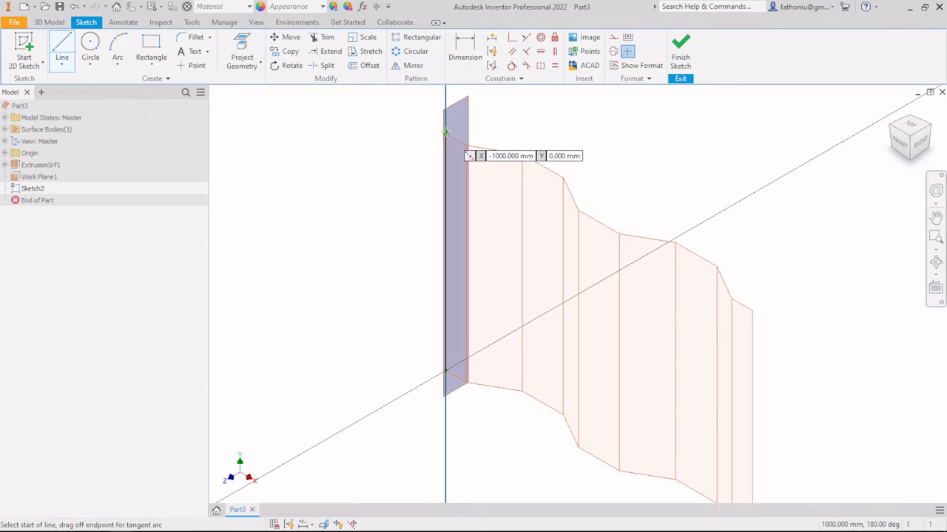
pyautogui.click(445, 133)
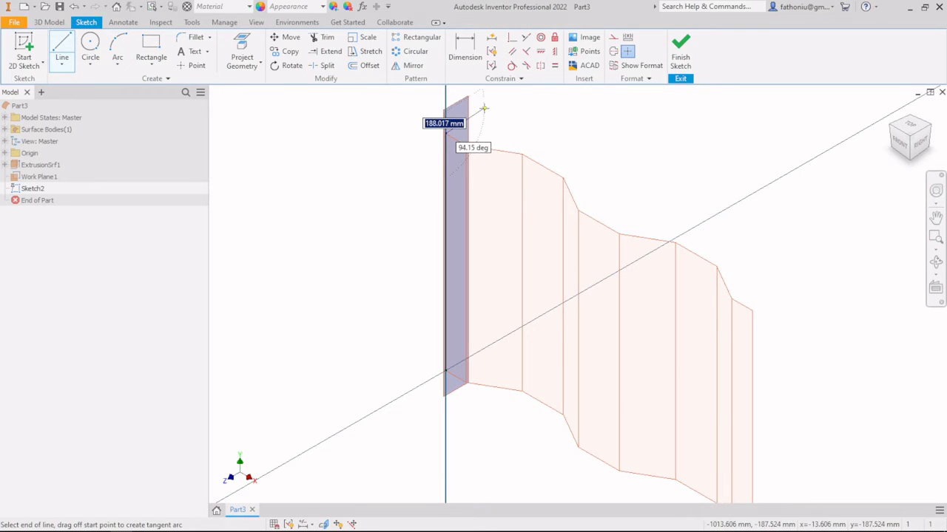
pyautogui.press('Escape')
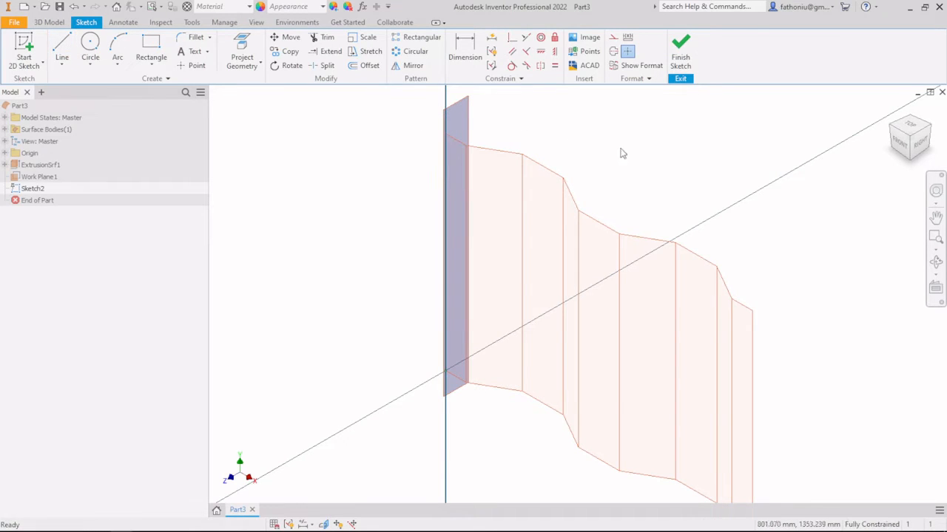
# - Draw a 100 mm line from the upper end of the corrugated surface's end edge, perpendicular to it toward positive Z
pyautogui.click(900, 147)
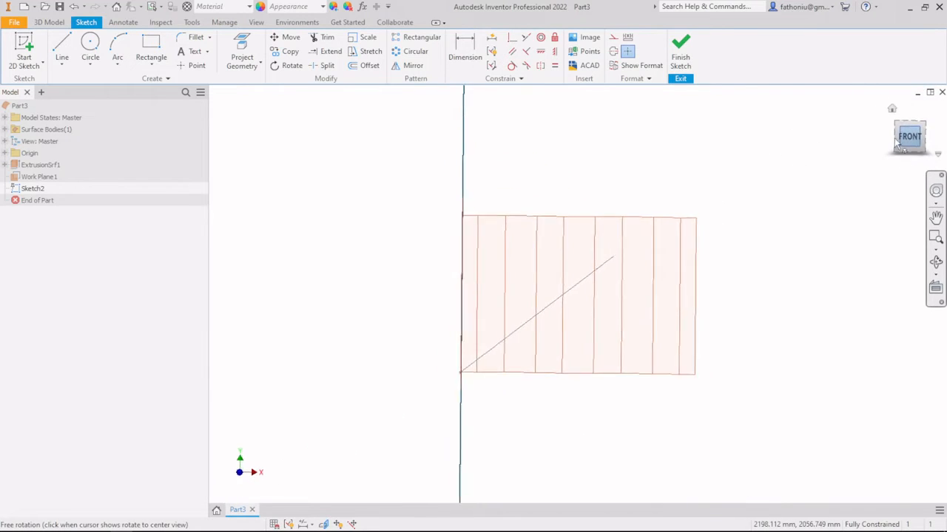
pyautogui.click(895, 144)
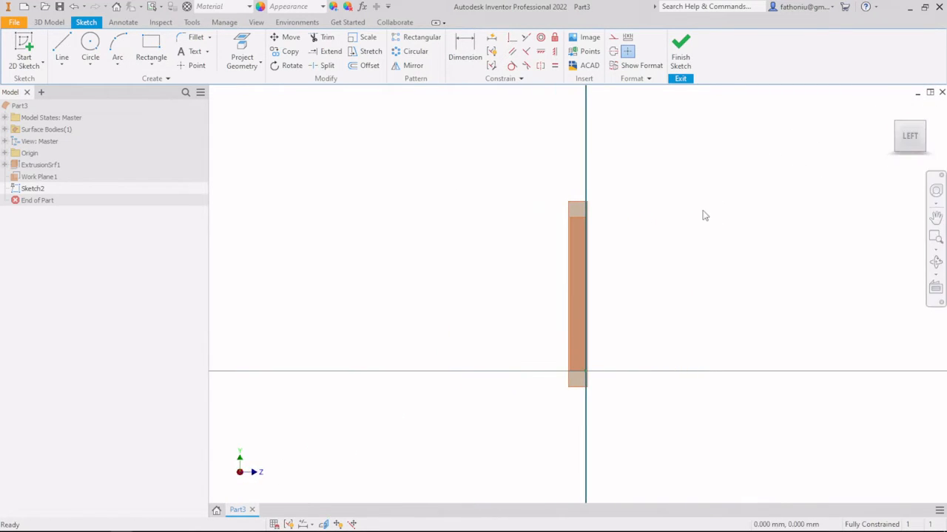
pyautogui.scroll(-5, 608, 223)
pyautogui.scroll(2, 600, 211)
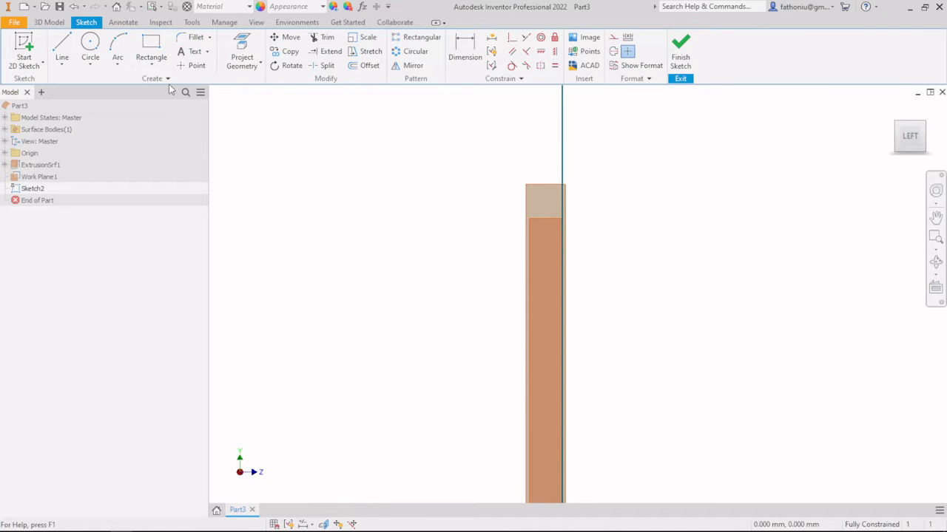
pyautogui.click(63, 45)
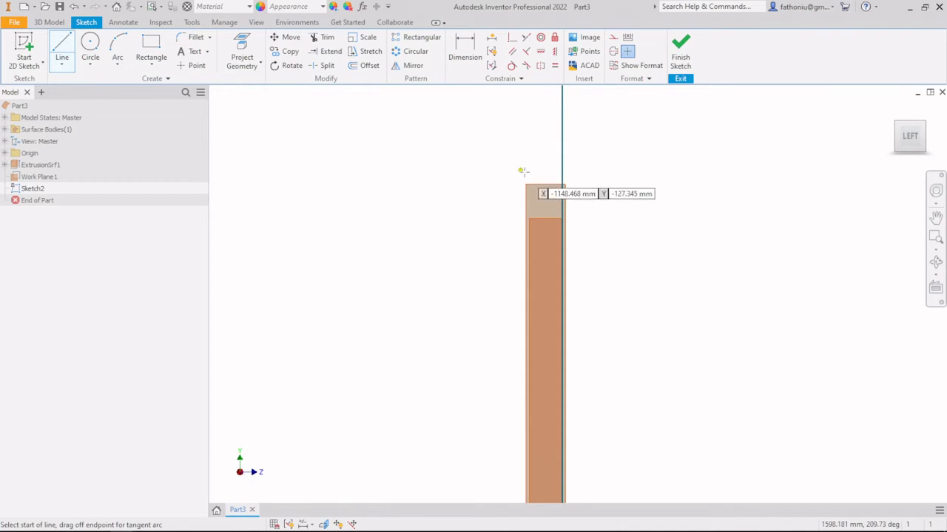
pyautogui.click(562, 218)
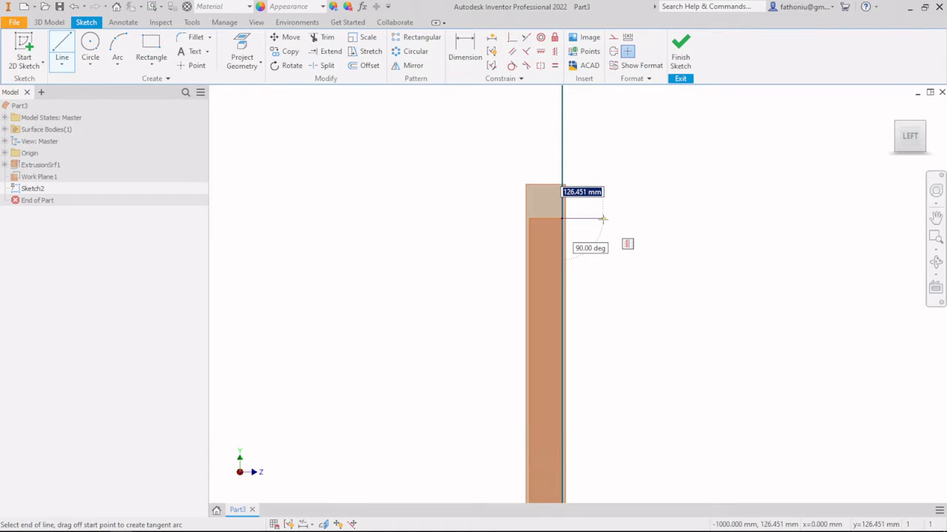
pyautogui.write('100')
pyautogui.press('Return')
pyautogui.scroll(3, 603, 221)
pyautogui.scroll(-5, 605, 251)
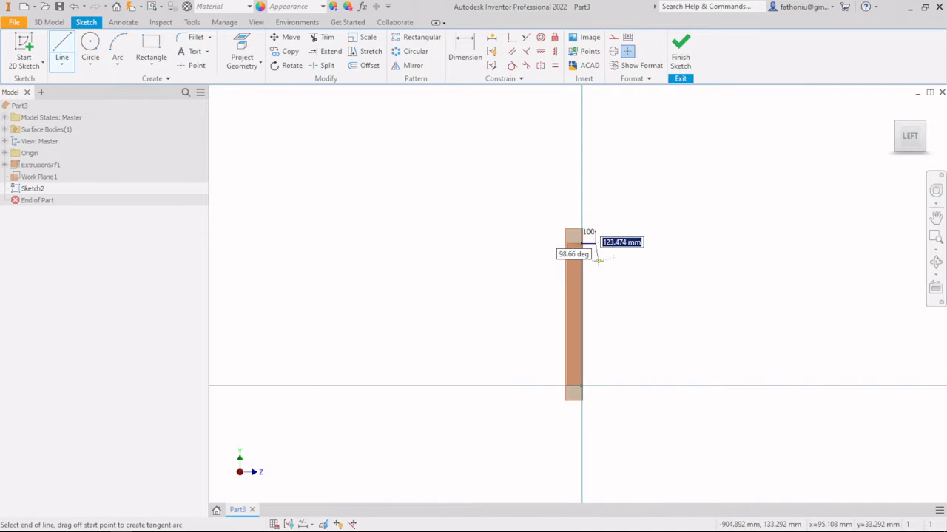
pyautogui.press('Escape')
# - Draw a 200 mm line from the origin, perpendicular to the surface's end edge and toward negative Z
pyautogui.moveTo(596, 255); pyautogui.dragTo(572, 154, button='middle')
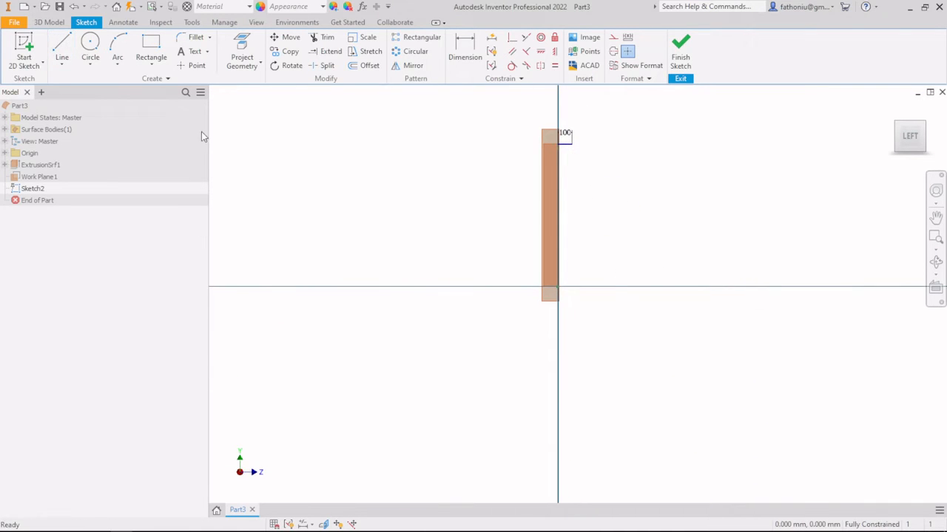
pyautogui.click(68, 40)
pyautogui.scroll(4, 520, 303)
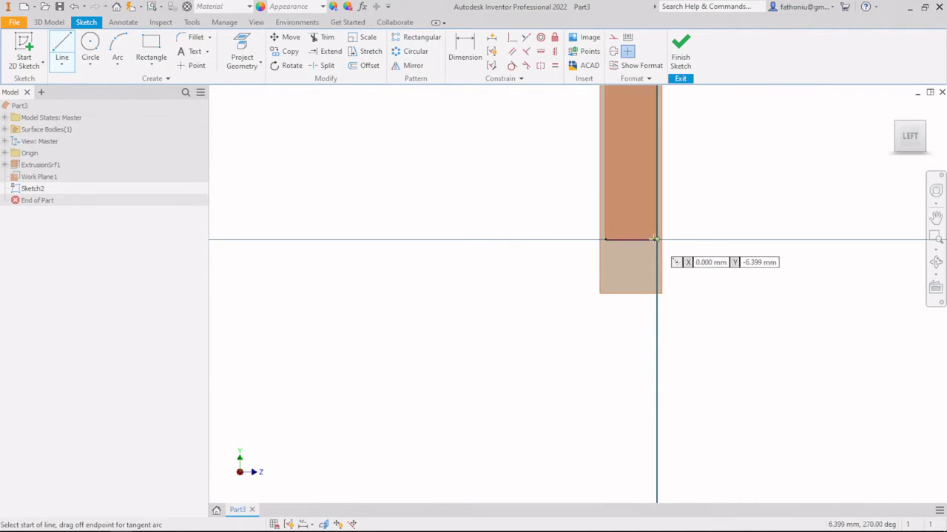
pyautogui.click(657, 241)
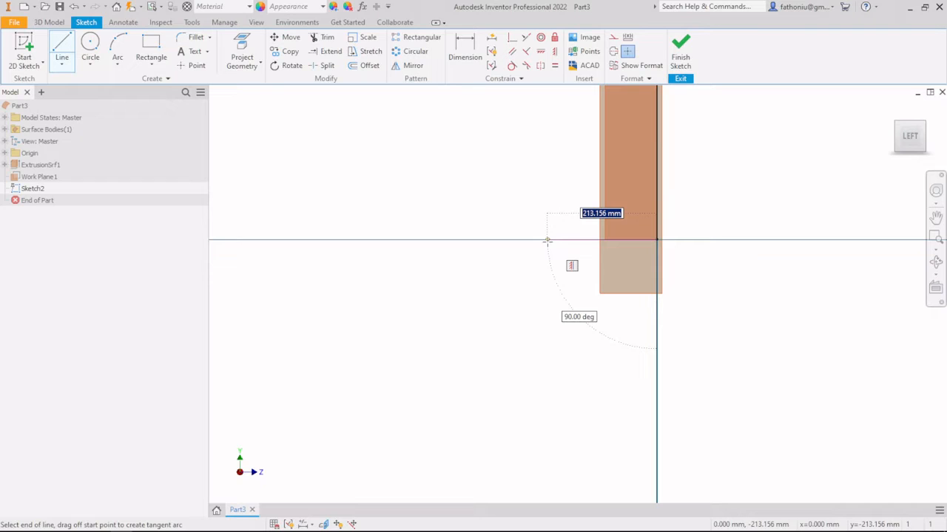
pyautogui.write('200')
pyautogui.press('Return')
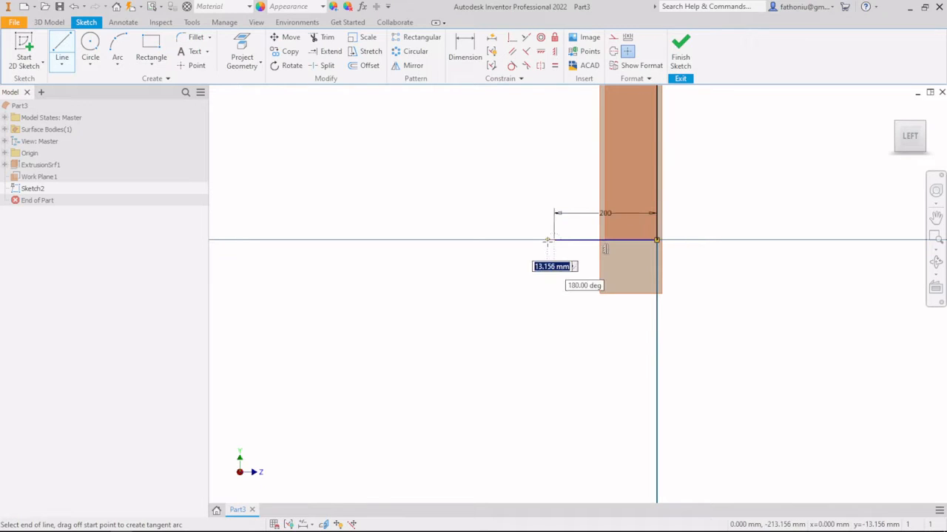
pyautogui.press('Escape')
pyautogui.scroll(2, 560, 247)
pyautogui.scroll(-4, 560, 244)
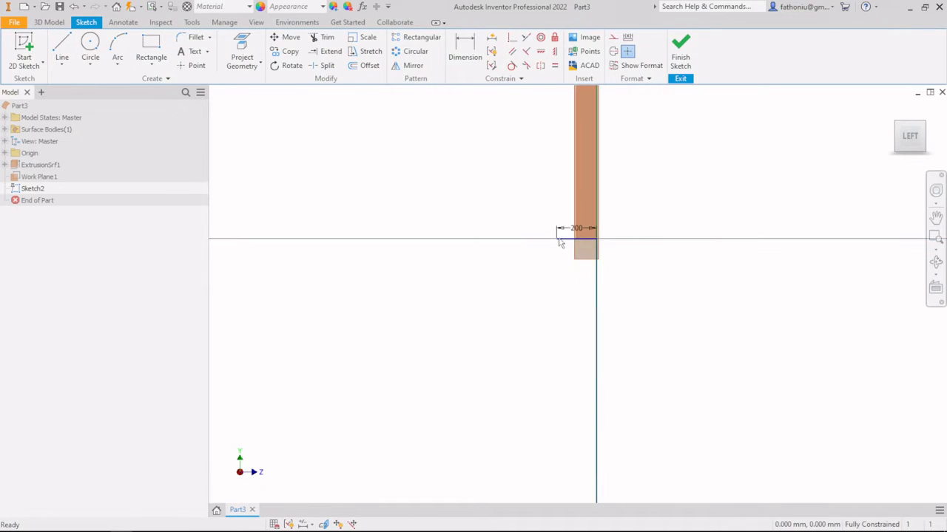
# - Draw two adjoining rectangles along the end edge, 100 by 1000 mm and 200 by 1000 mm, cornered on the ends of the two lines
pyautogui.moveTo(613, 239)
pyautogui.keyDown('shift'); pyautogui.mouseDown(button='middle')
pyautogui.moveTo(600, 232)
pyautogui.moveTo(588, 256)
pyautogui.mouseUp(button='middle'); pyautogui.keyUp('shift')
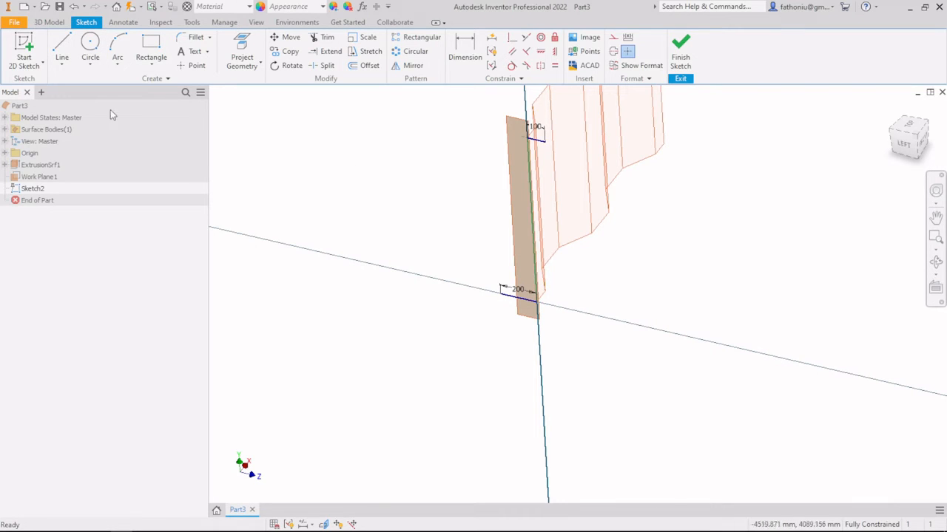
pyautogui.click(152, 52)
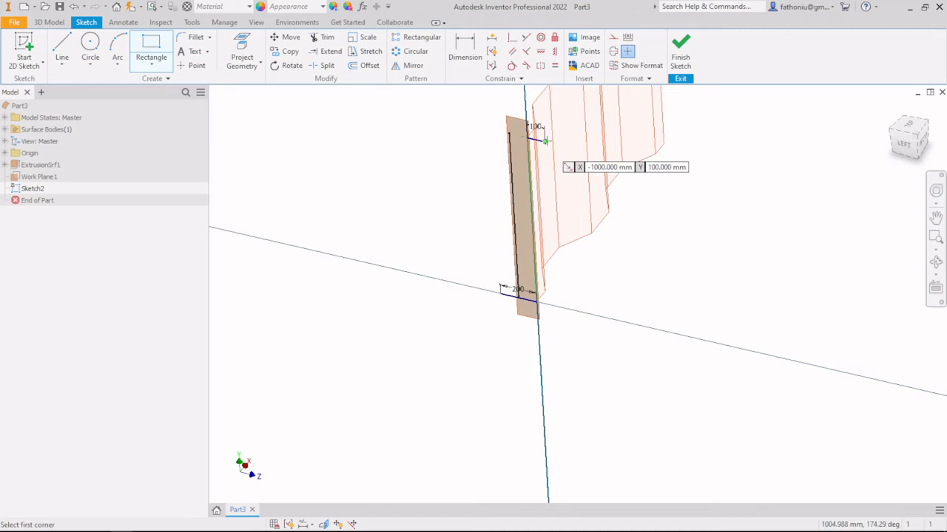
pyautogui.click(544, 140)
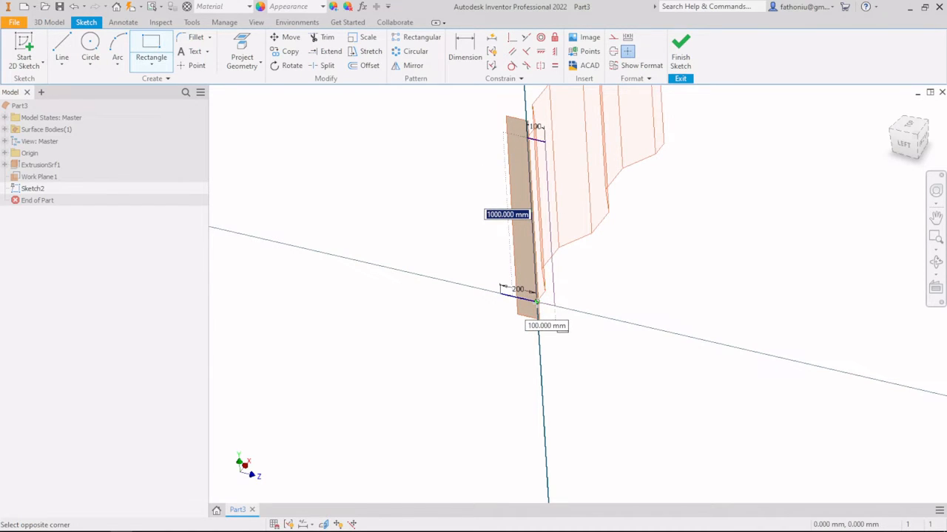
pyautogui.click(537, 302)
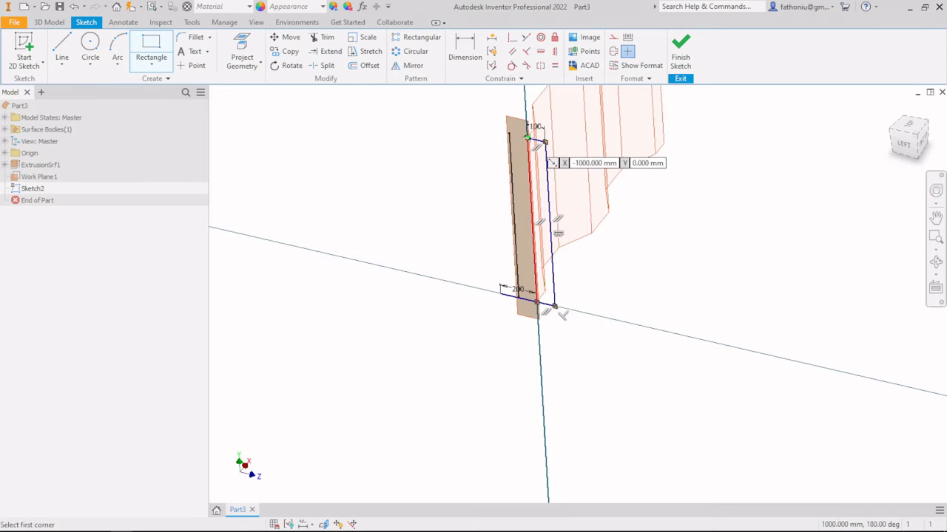
pyautogui.click(527, 138)
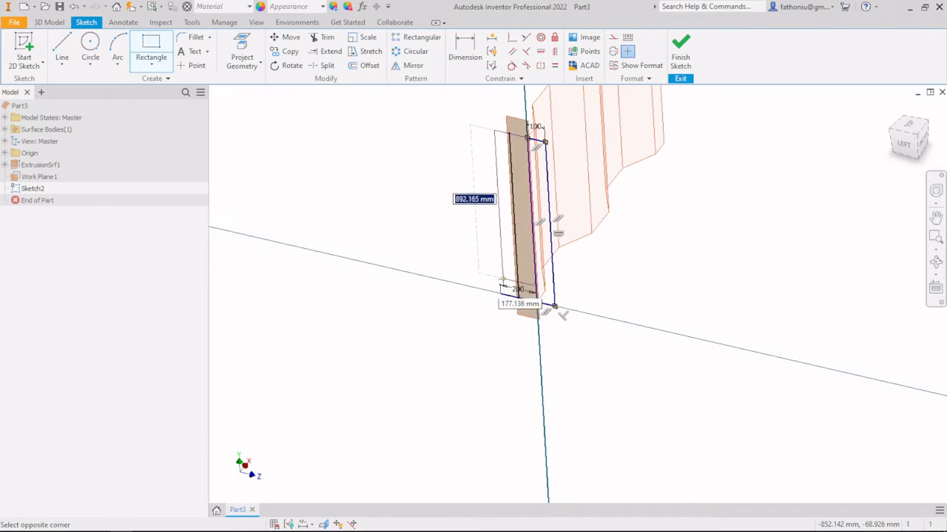
pyautogui.click(500, 293)
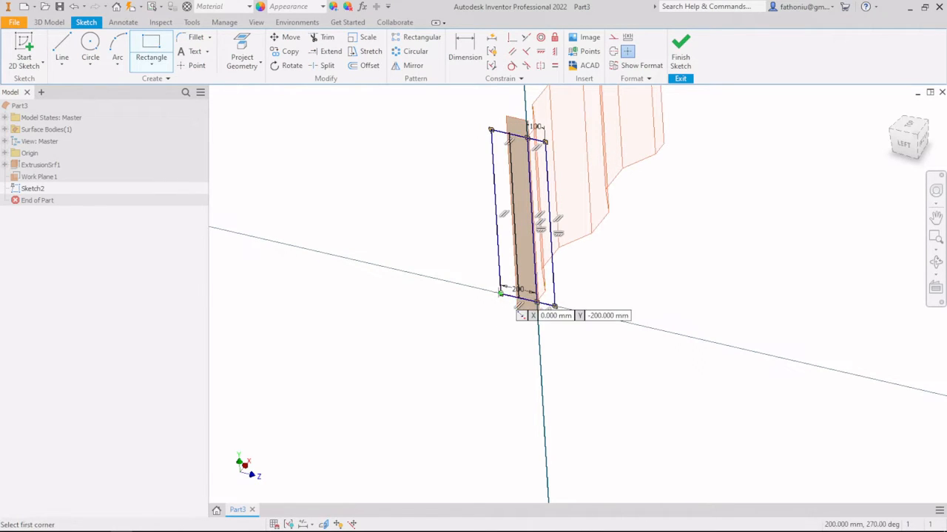
pyautogui.scroll(-2, 476, 199)
pyautogui.scroll(3, 475, 201)
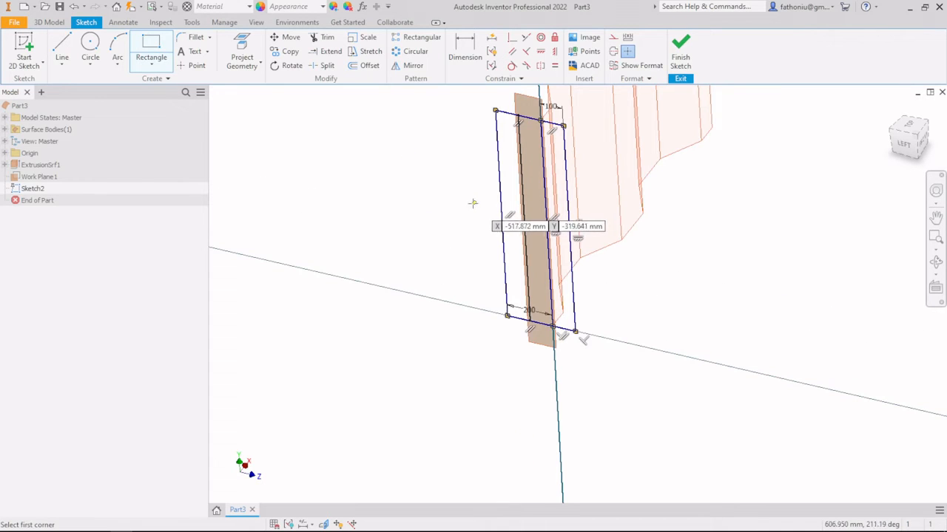
# - Finish the sketch and create a boundary patch from the rectangular profile
pyautogui.click(678, 49)
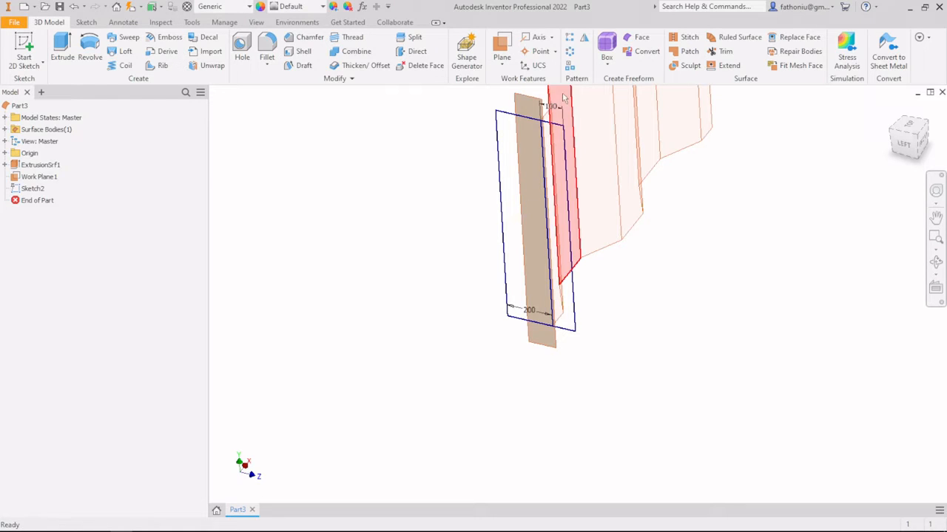
pyautogui.click(686, 53)
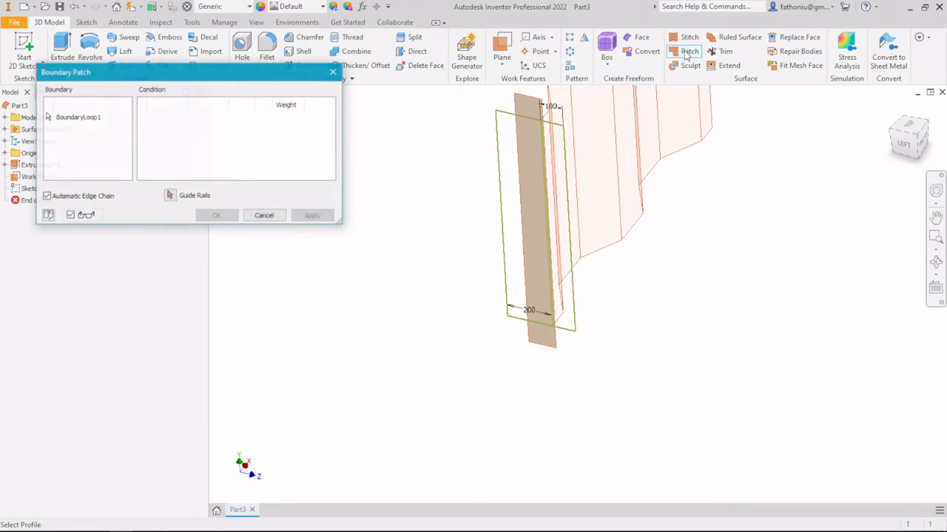
pyautogui.click(516, 171)
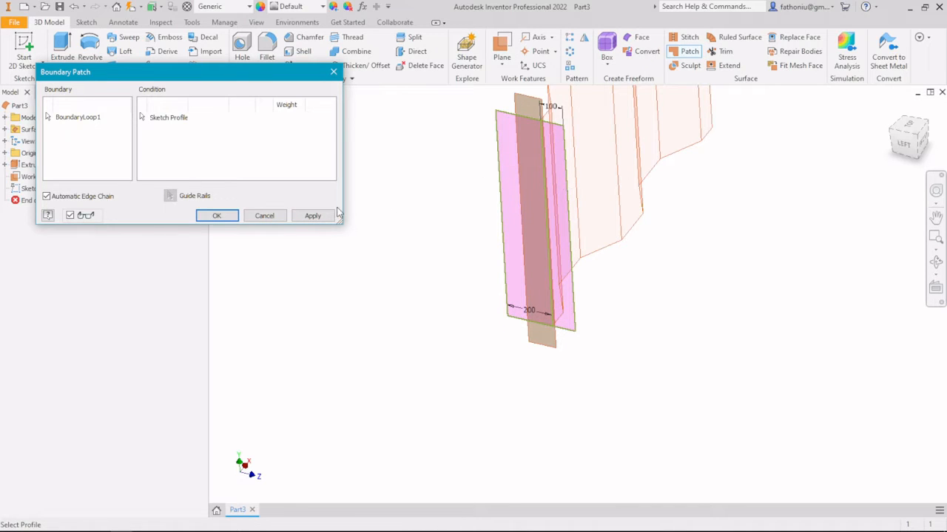
pyautogui.click(217, 215)
# - Create a work plane through the corrugated surface's opposite vertical end edge, at 90° to the adjoining narrow face
pyautogui.keyDown('shift'); pyautogui.moveTo(638, 299); pyautogui.dragTo(543, 388, button='middle'); pyautogui.keyUp('shift')
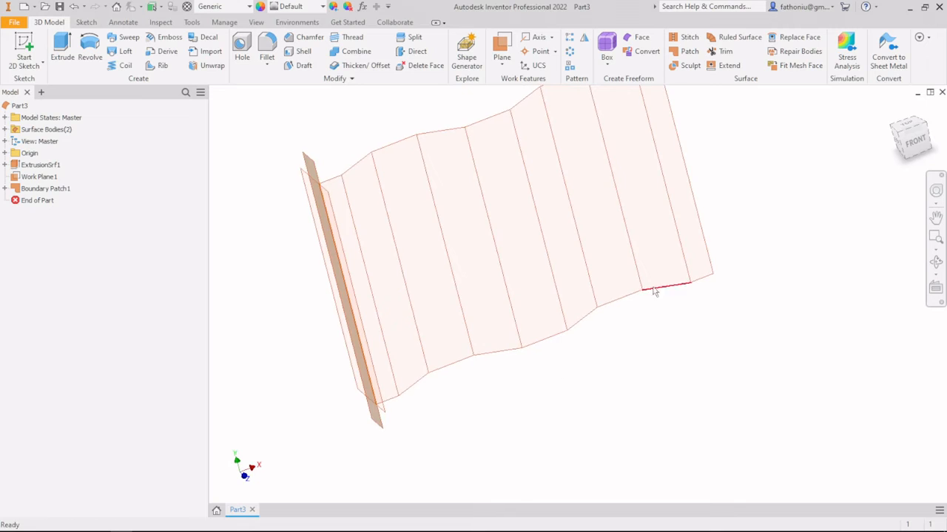
pyautogui.scroll(-3, 655, 284)
pyautogui.moveTo(534, 175); pyautogui.dragTo(448, 182, button='middle')
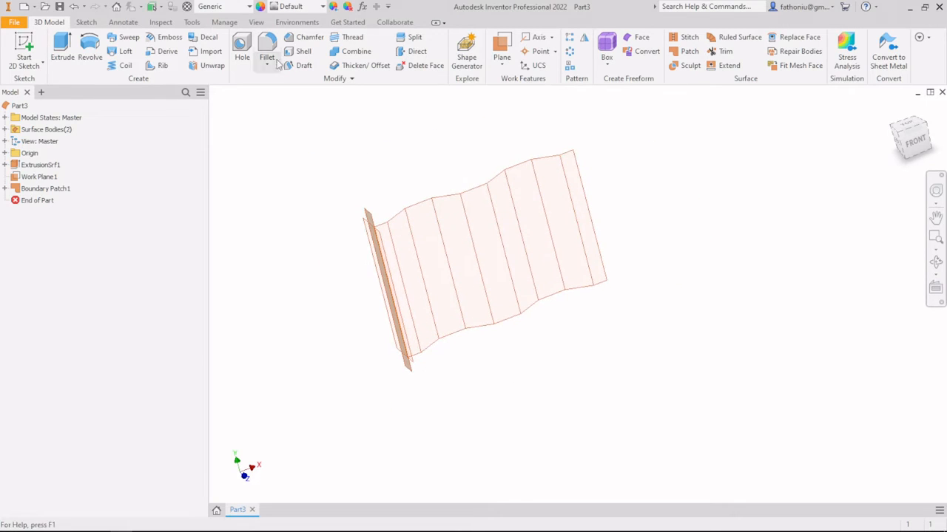
pyautogui.click(503, 52)
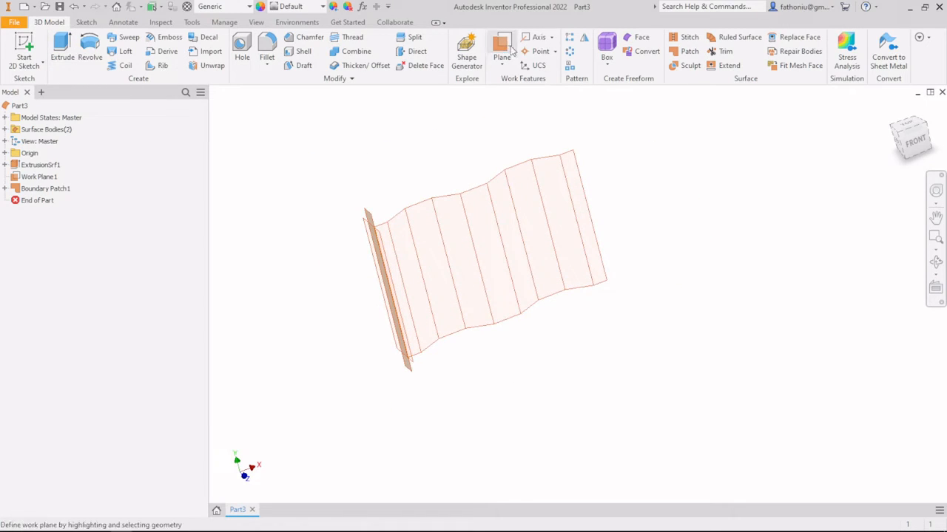
pyautogui.click(582, 180)
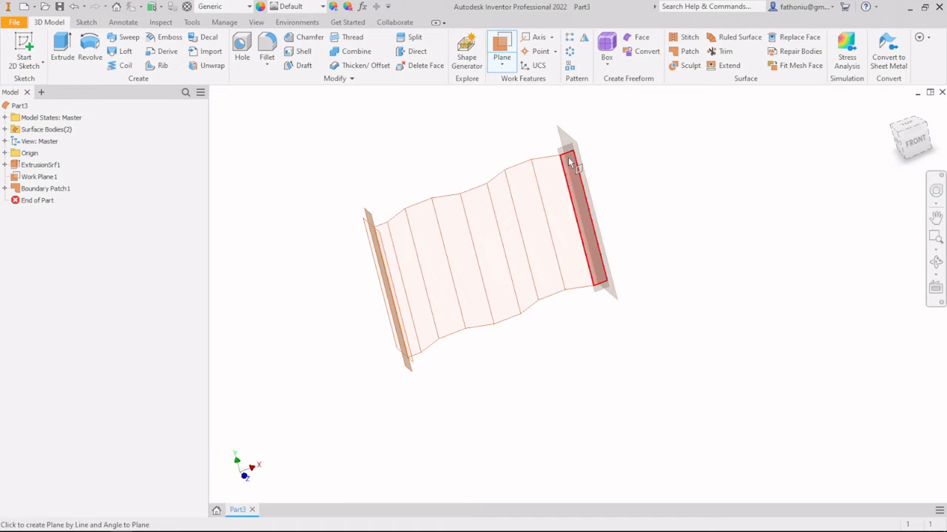
pyautogui.click(570, 164)
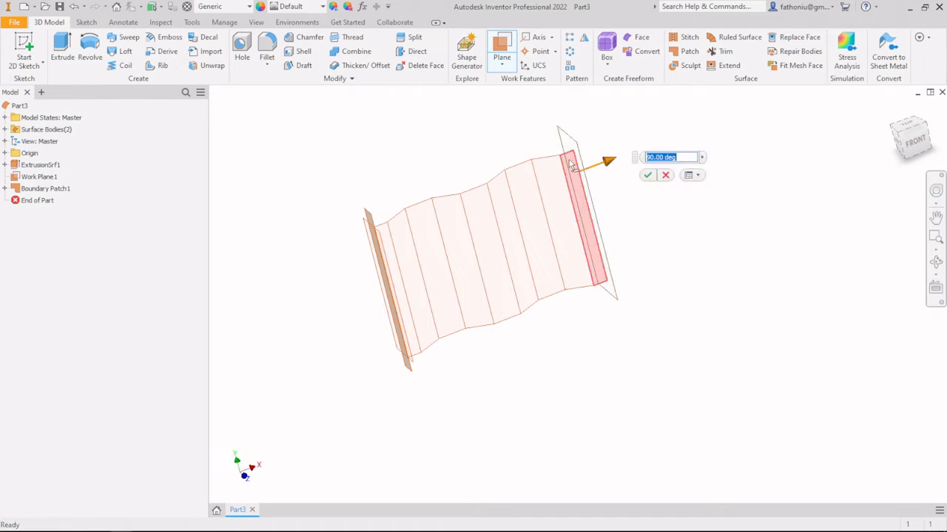
pyautogui.click(647, 175)
# - Start a new 2D sketch on the work plane at the corrugated surface's far end
pyautogui.keyDown('shift'); pyautogui.moveTo(621, 178); pyautogui.dragTo(609, 181, button='middle'); pyautogui.keyUp('shift')
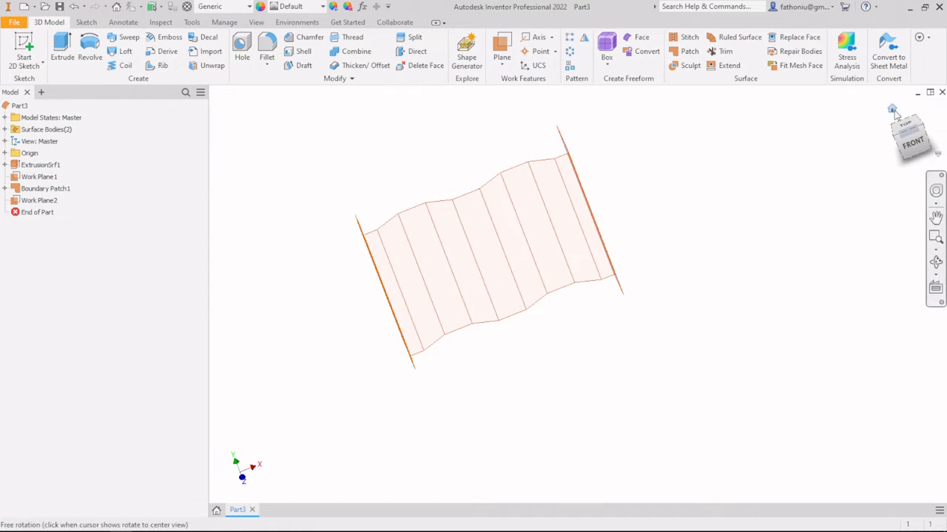
pyautogui.click(927, 144)
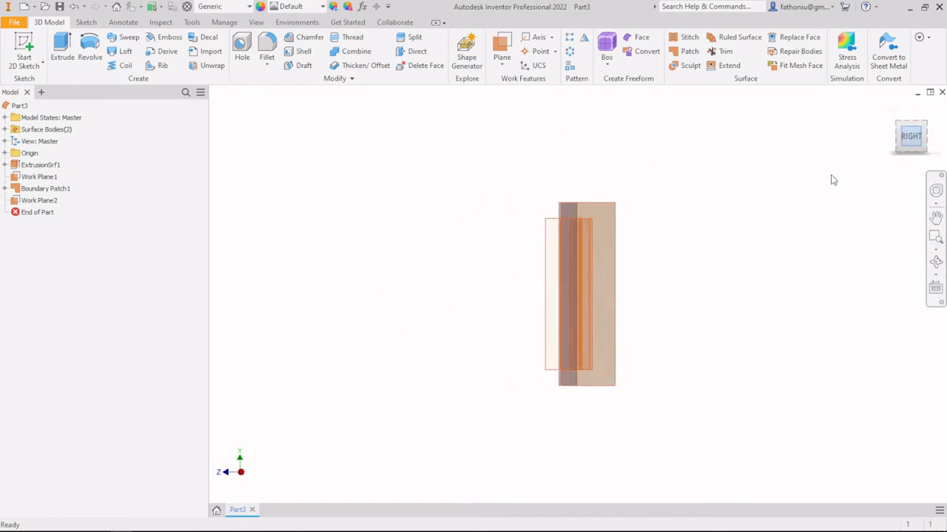
pyautogui.scroll(1, 568, 225)
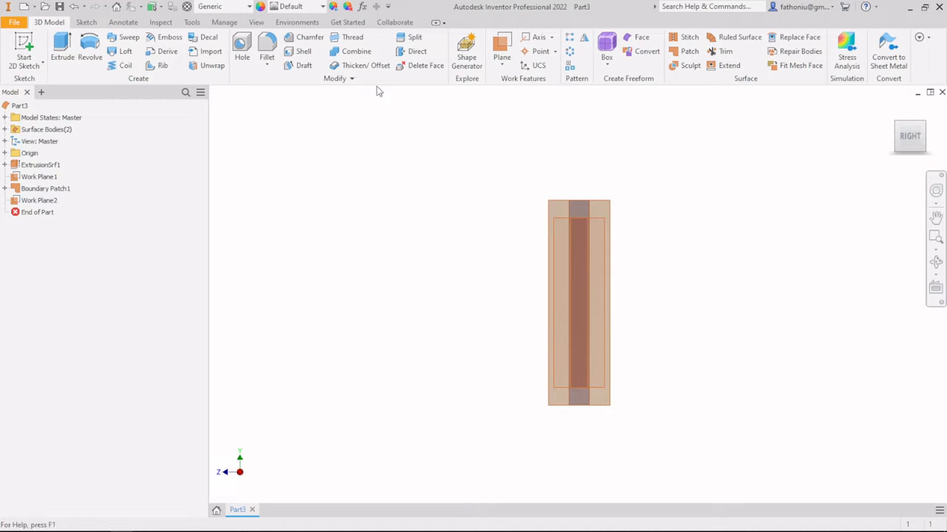
pyautogui.click(86, 23)
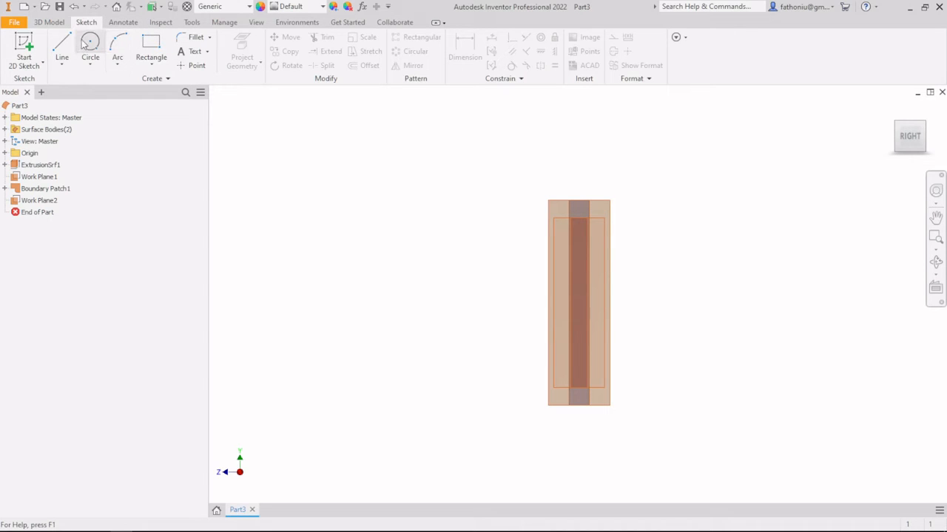
pyautogui.click(57, 23)
pyautogui.click(85, 22)
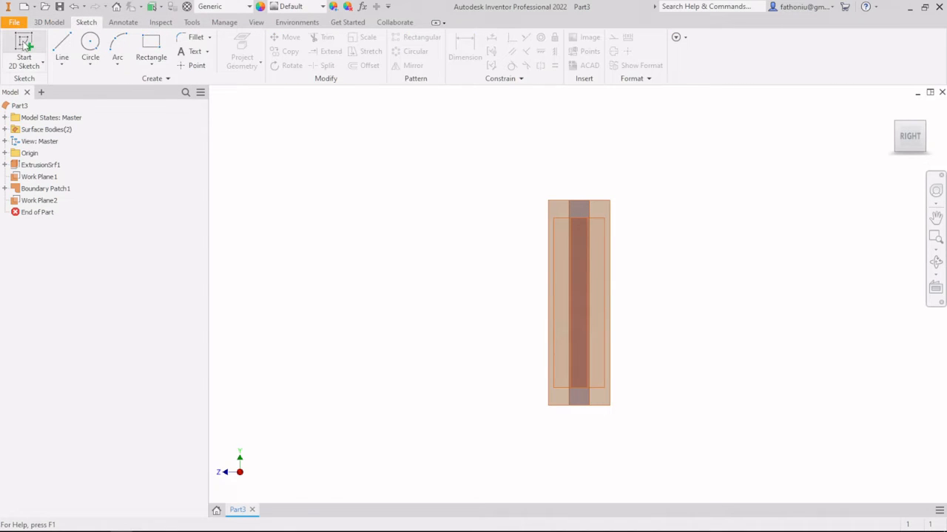
pyautogui.click(24, 44)
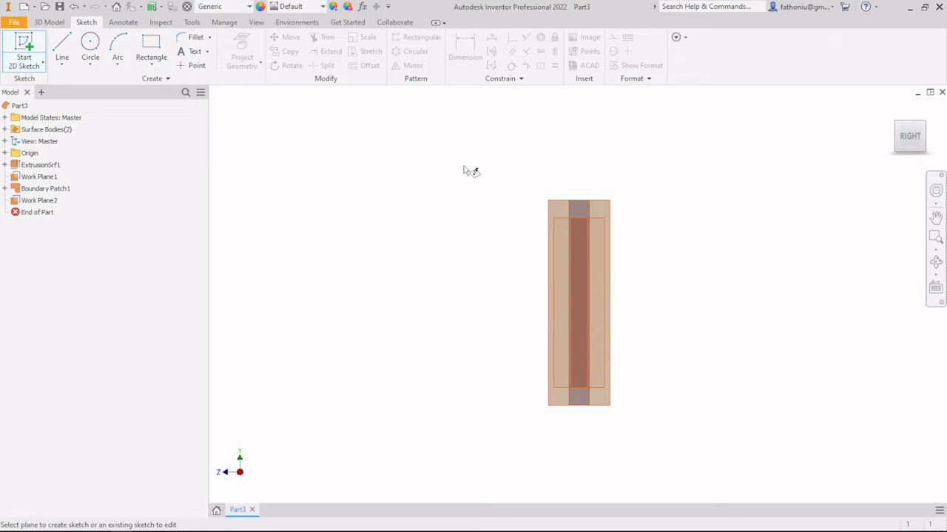
pyautogui.keyDown('shift'); pyautogui.moveTo(347, 221); pyautogui.dragTo(371, 223, button='middle'); pyautogui.keyUp('shift')
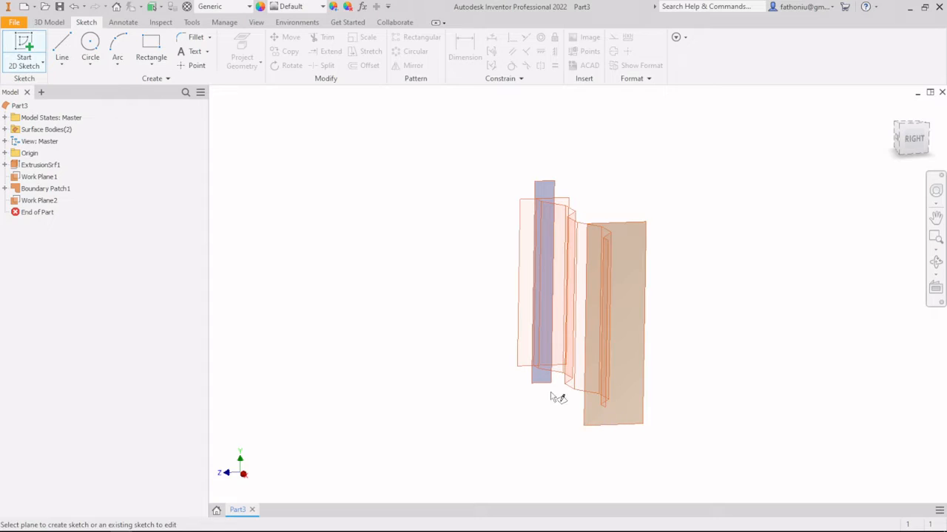
pyautogui.click(603, 427)
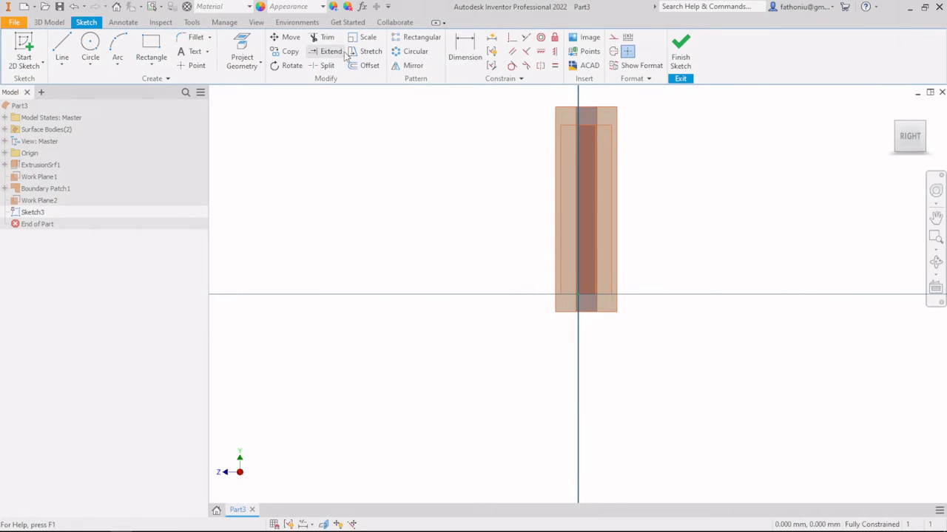
# - Project the opposite end patch's corner points into the sketch
pyautogui.click(242, 52)
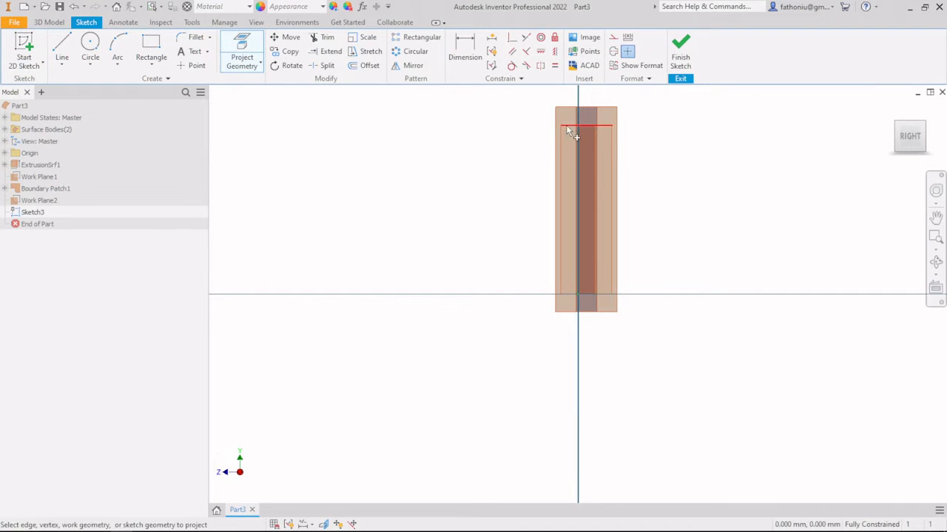
pyautogui.scroll(-2, 566, 132)
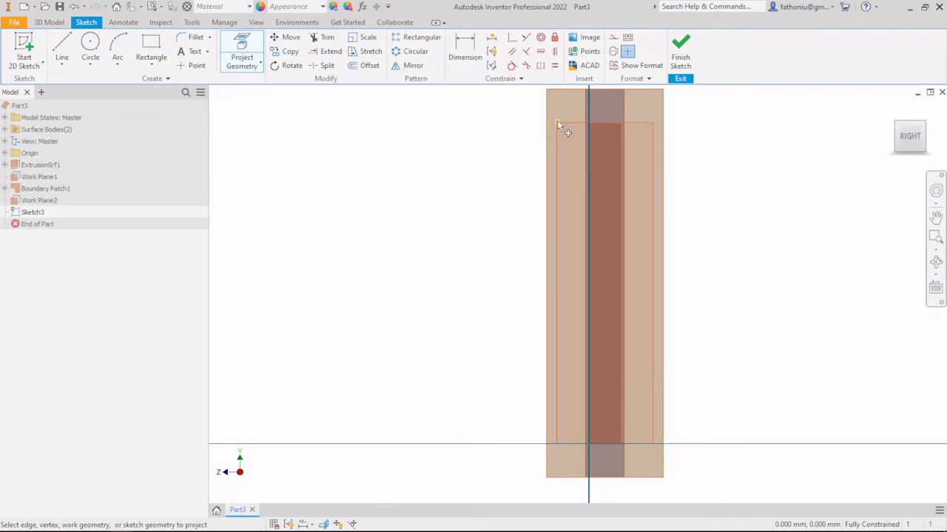
pyautogui.click(556, 123)
# - Draw two adjoining rectangles on the far-end work plane, 100 by 1000 mm and 200 by 1000 mm, cornered on the projected points and the end edge
pyautogui.click(151, 52)
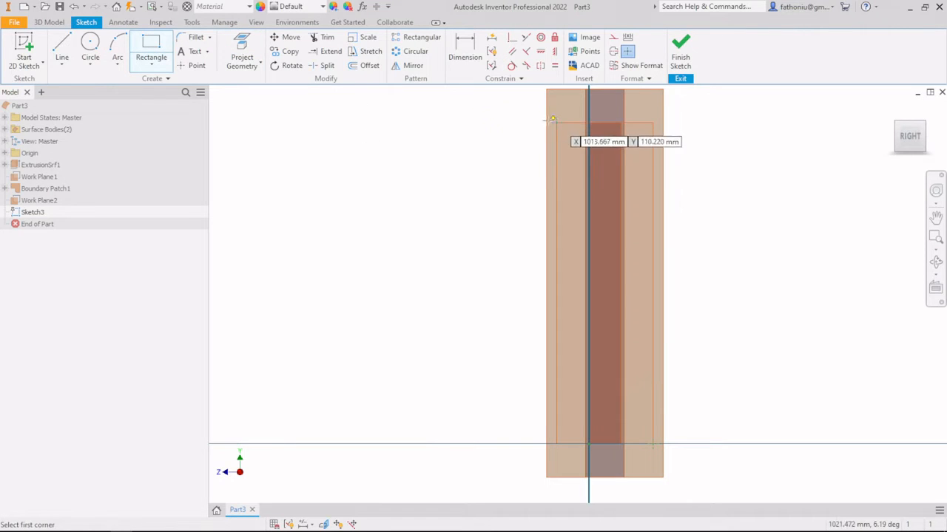
pyautogui.keyDown('shift'); pyautogui.moveTo(552, 118); pyautogui.dragTo(484, 175, button='middle'); pyautogui.keyUp('shift')
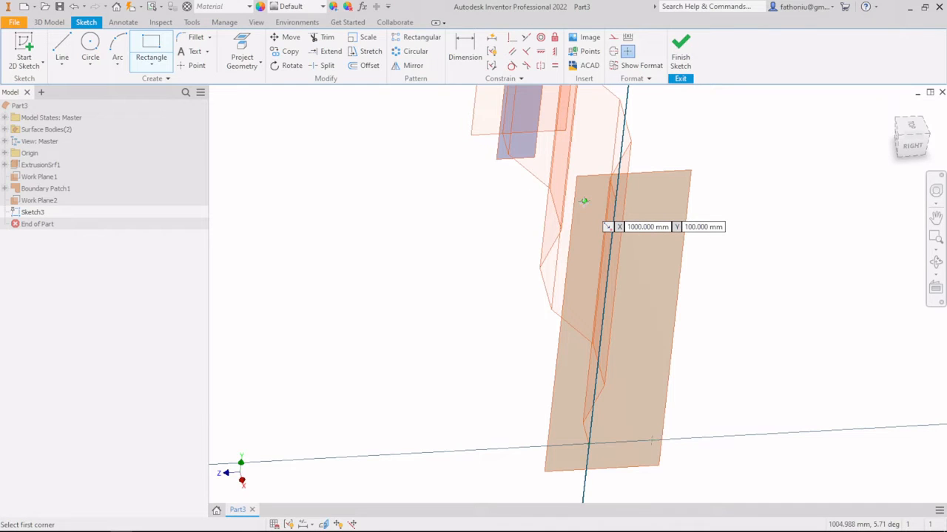
pyautogui.click(583, 200)
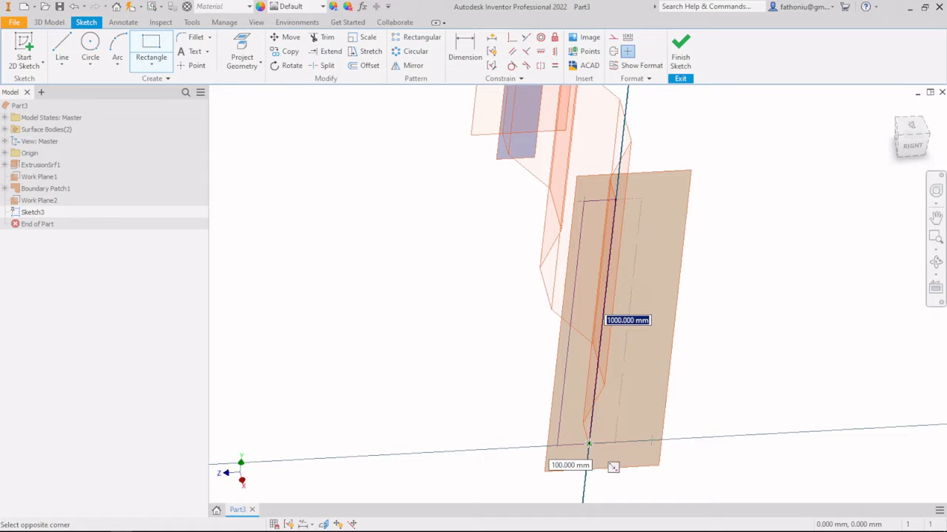
pyautogui.click(608, 462)
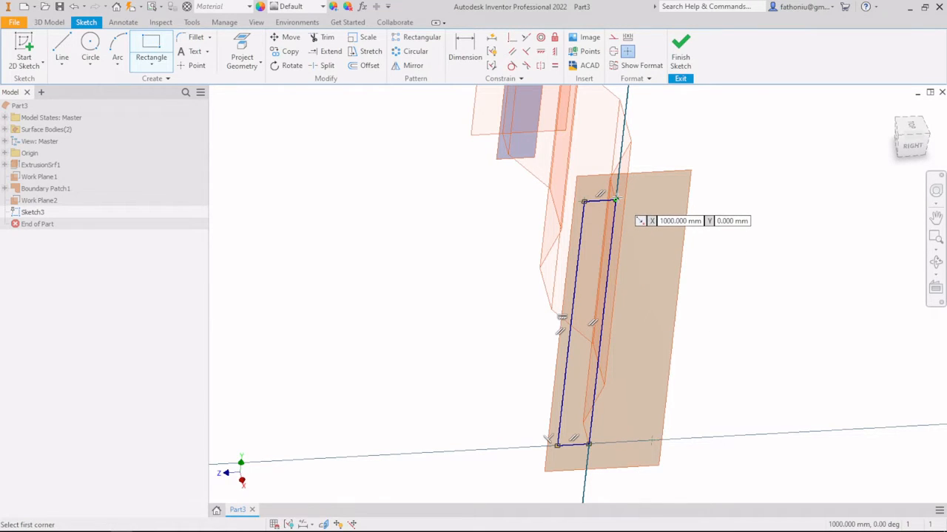
pyautogui.click(615, 200)
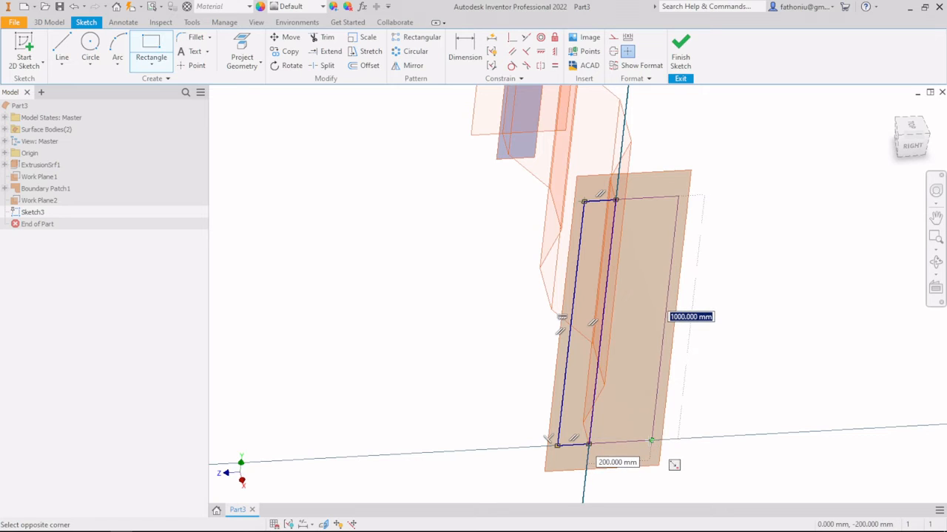
pyautogui.click(651, 442)
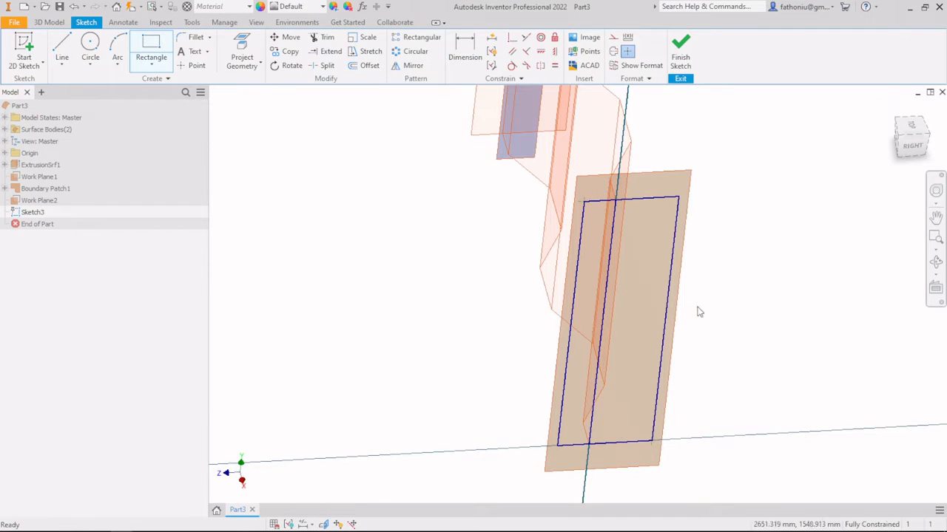
pyautogui.press('Escape')
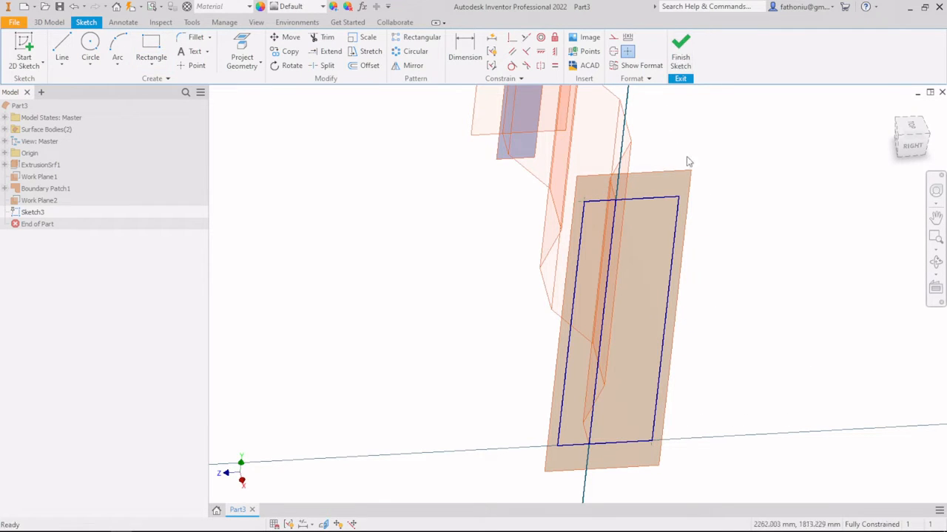
# - Finish the far-end sketch and create a boundary patch from its rectangular profile
pyautogui.click(681, 49)
pyautogui.click(45, 22)
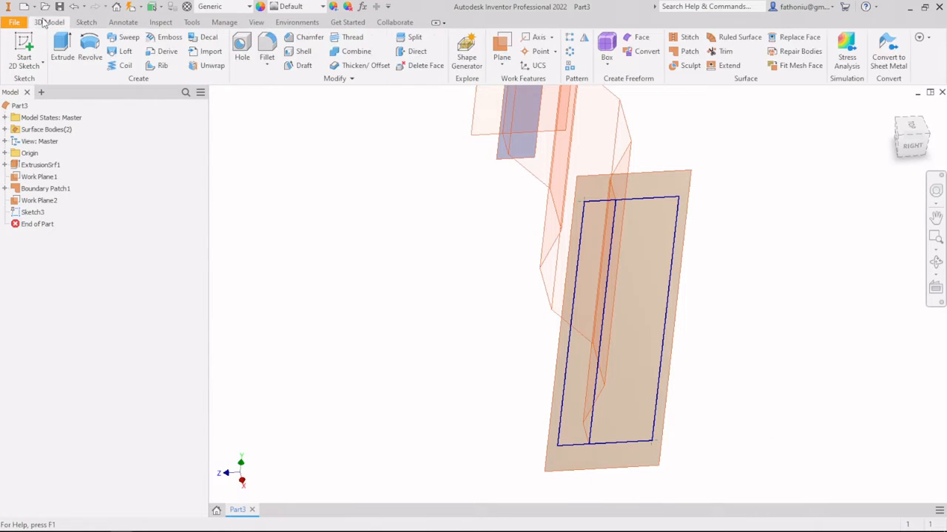
pyautogui.click(675, 56)
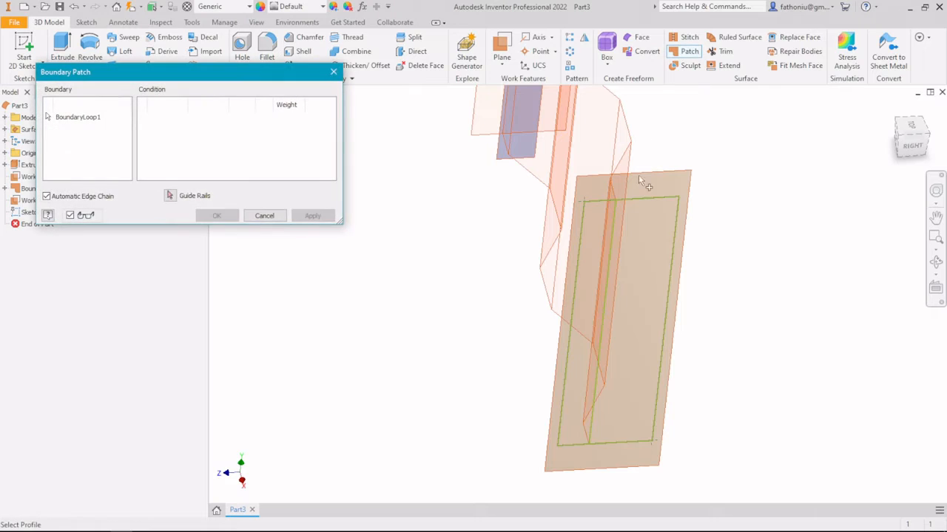
pyautogui.click(595, 226)
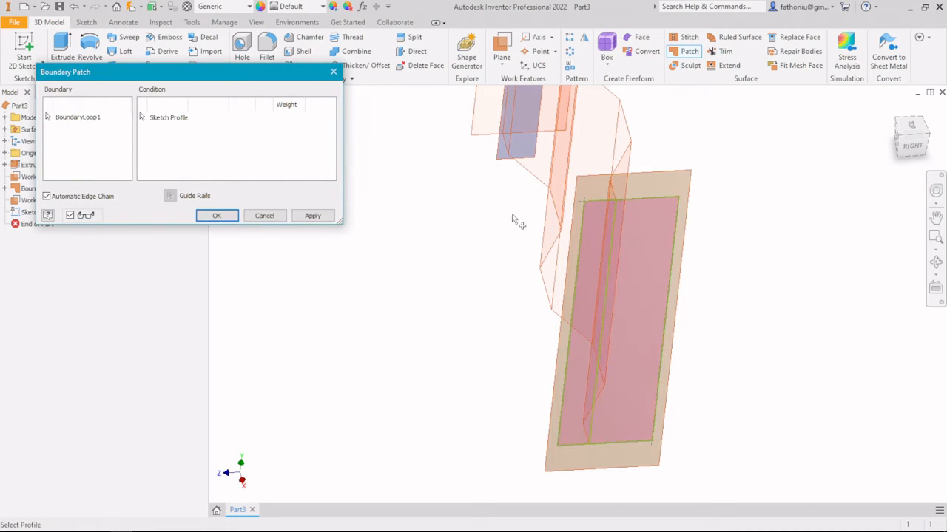
pyautogui.click(219, 216)
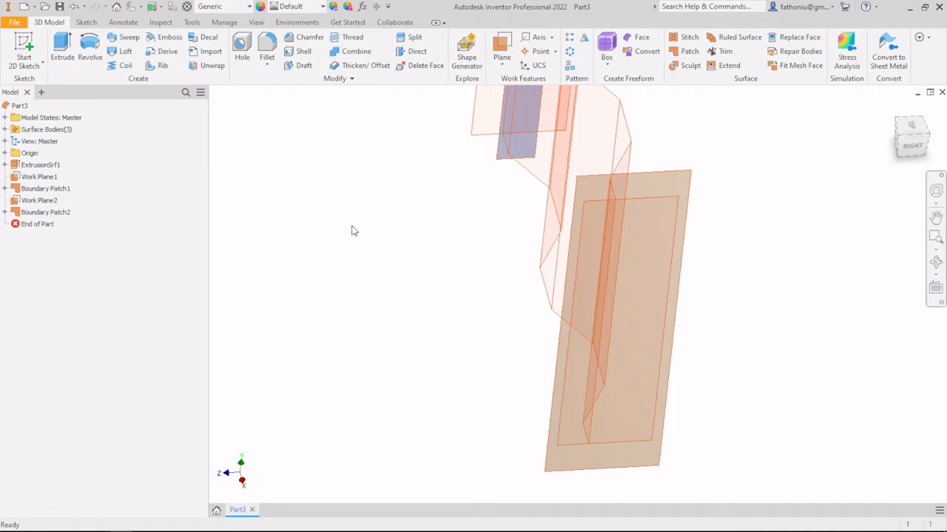
# - Create a work plane through the upper edge of the corrugated surface's narrow end face, at 90° to that face
pyautogui.keyDown('shift'); pyautogui.moveTo(465, 239); pyautogui.dragTo(626, 405, button='middle'); pyautogui.keyUp('shift')
pyautogui.scroll(3, 491, 177)
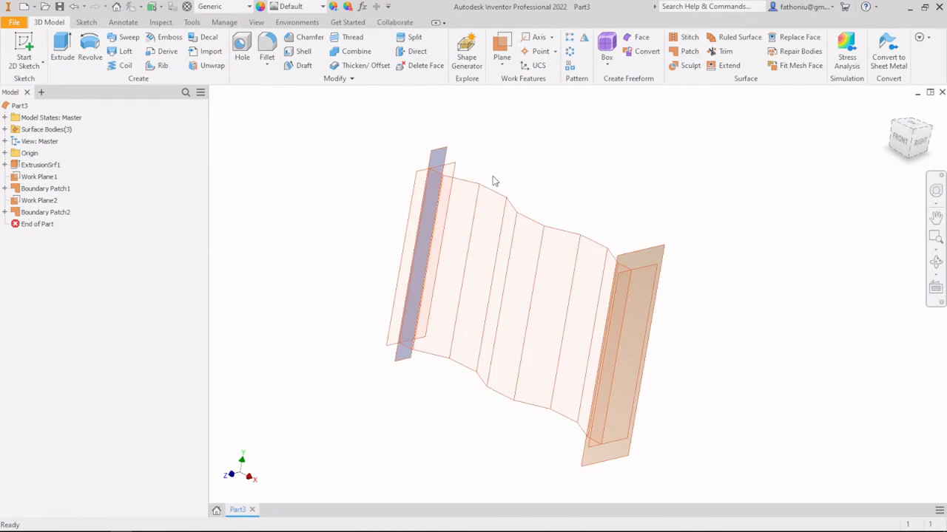
pyautogui.moveTo(491, 176); pyautogui.dragTo(495, 161, button='middle')
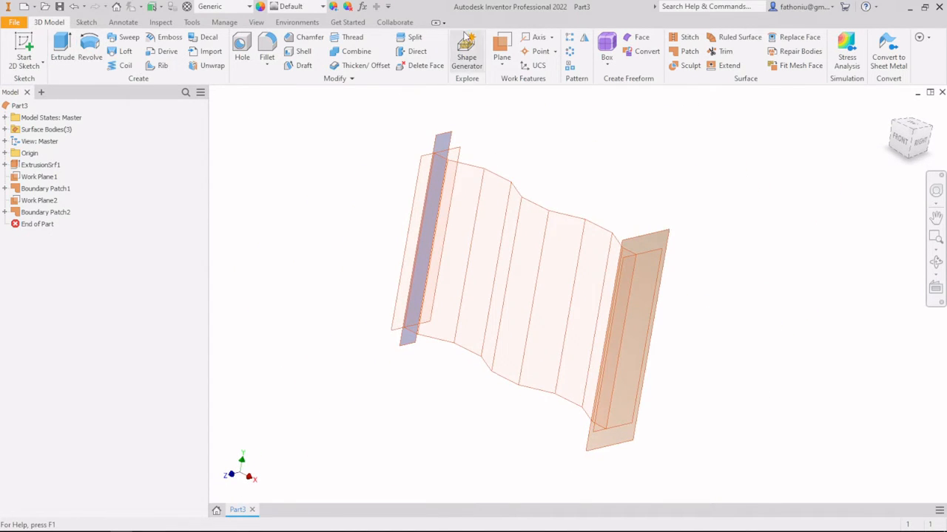
pyautogui.click(502, 53)
pyautogui.scroll(-4, 444, 163)
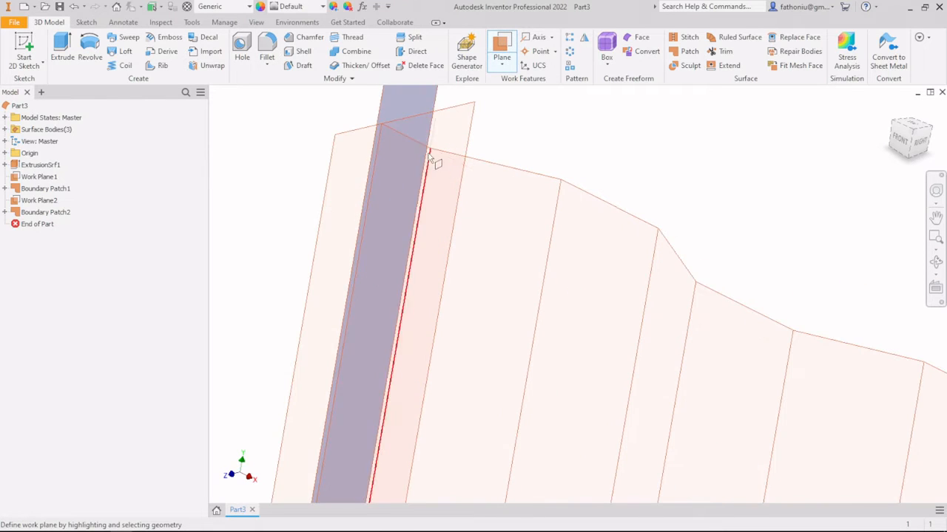
pyautogui.click(424, 149)
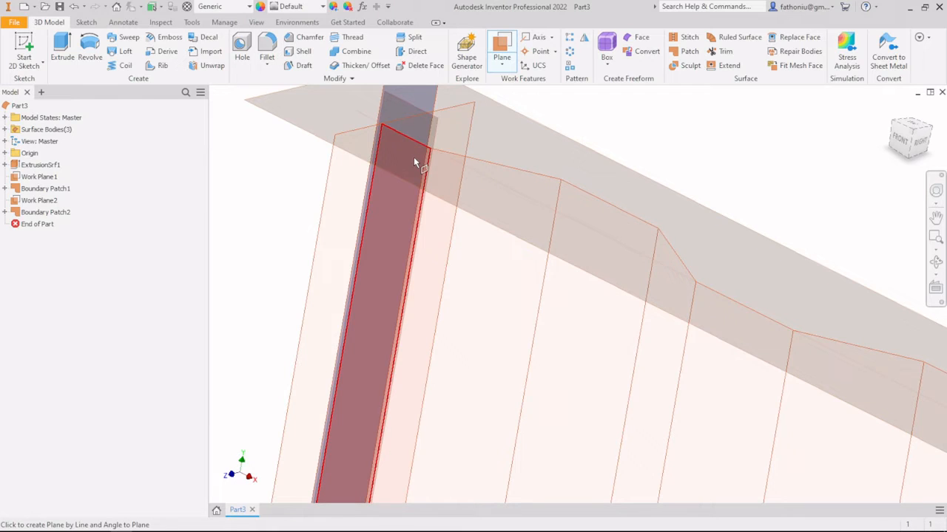
pyautogui.click(414, 158)
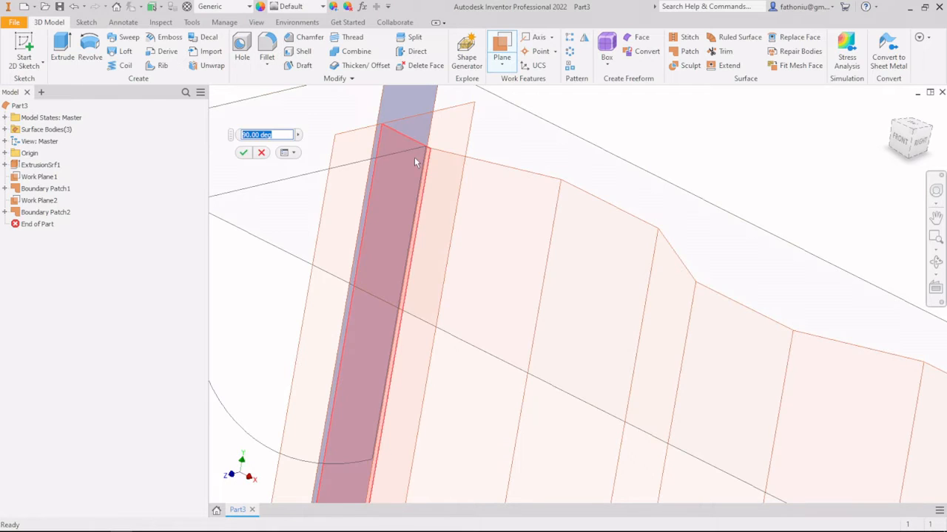
pyautogui.scroll(4, 403, 152)
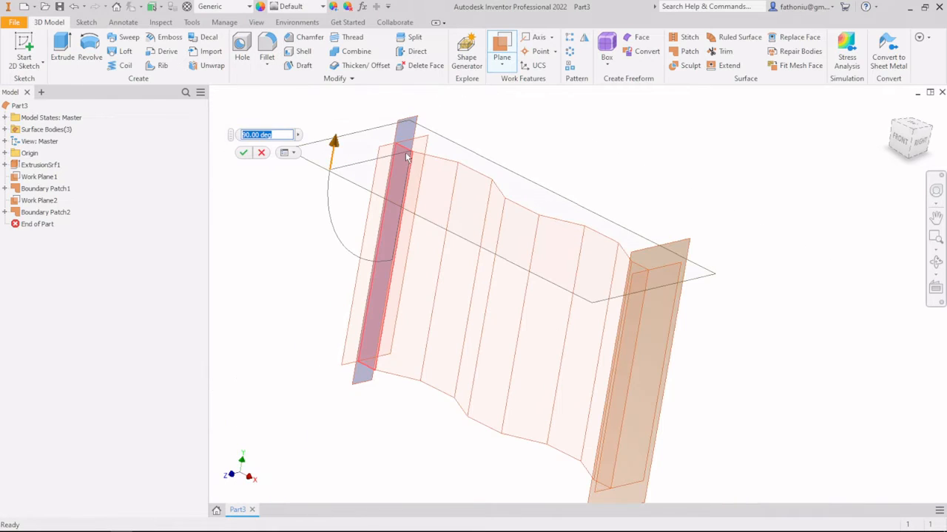
pyautogui.click(245, 157)
# - Sketch a 300 by 1492.82 mm rectangle on the upper work plane, spanning opposite corners of the two end patches
pyautogui.moveTo(320, 171); pyautogui.dragTo(304, 196, button='middle')
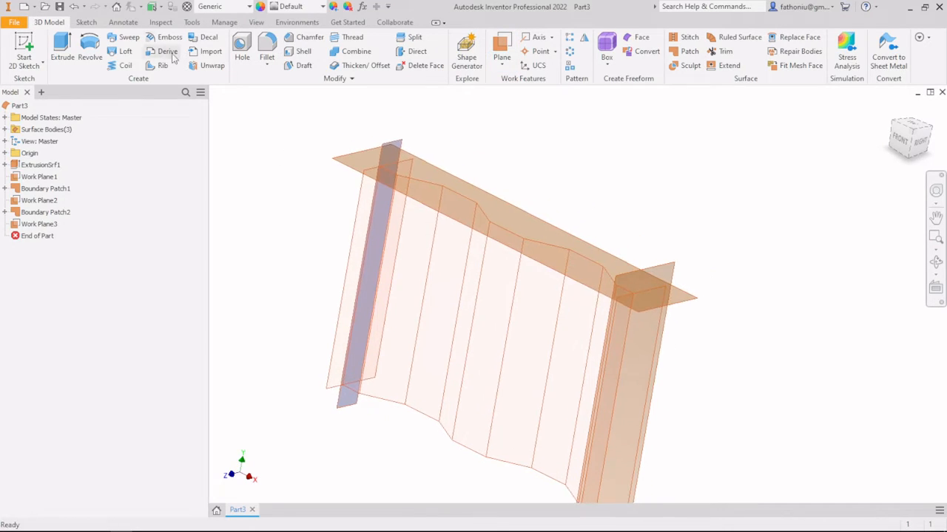
pyautogui.click(25, 43)
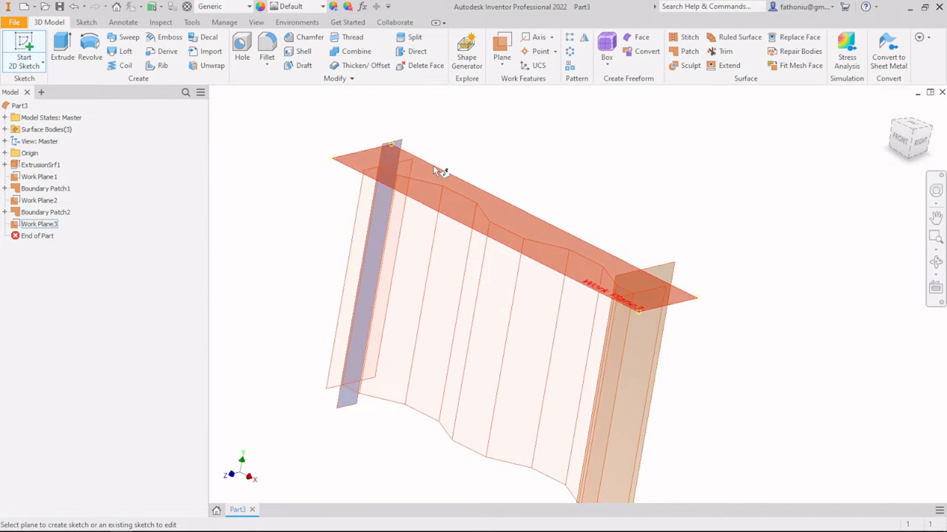
pyautogui.click(433, 168)
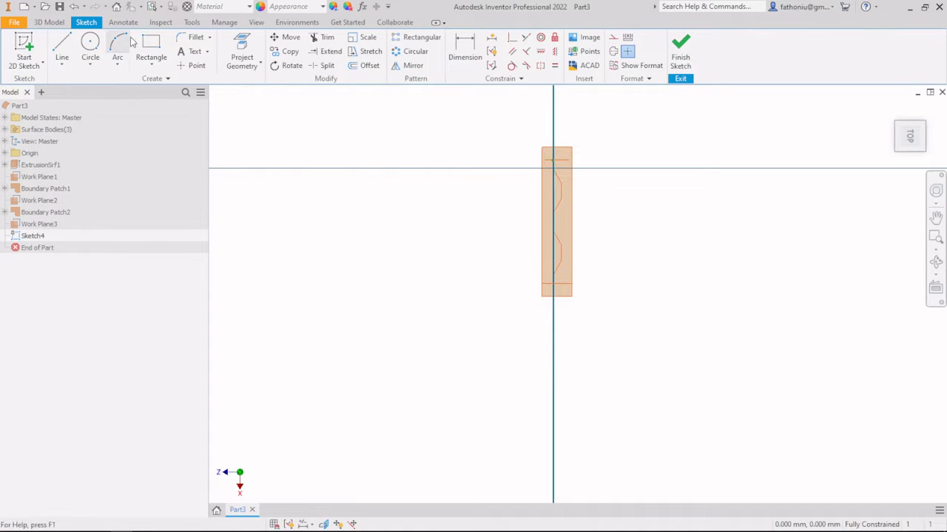
pyautogui.click(151, 49)
pyautogui.scroll(5, 545, 160)
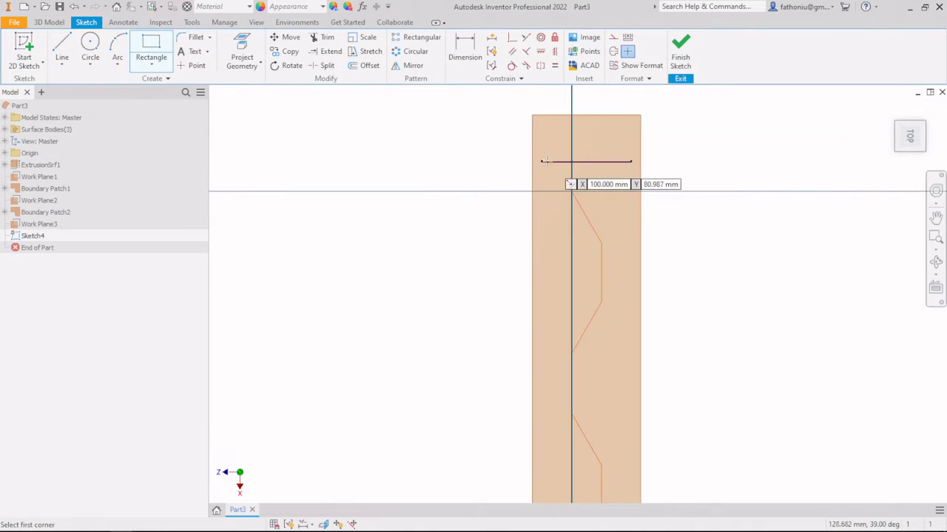
pyautogui.click(541, 161)
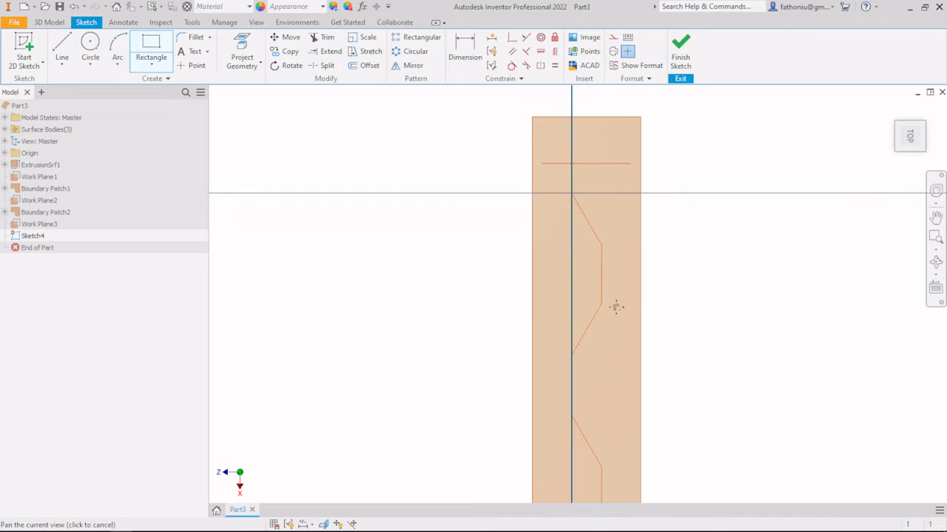
pyautogui.moveTo(617, 307); pyautogui.dragTo(575, 147, button='middle')
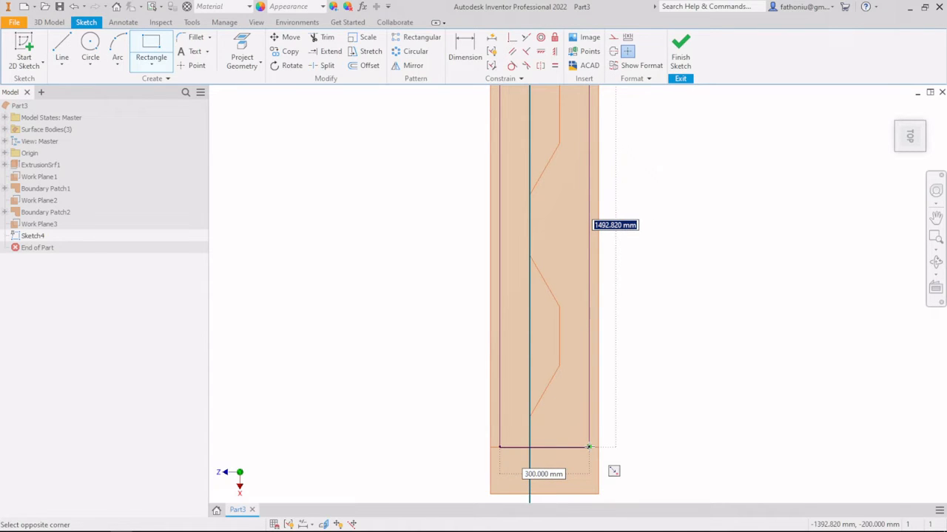
pyautogui.click(589, 447)
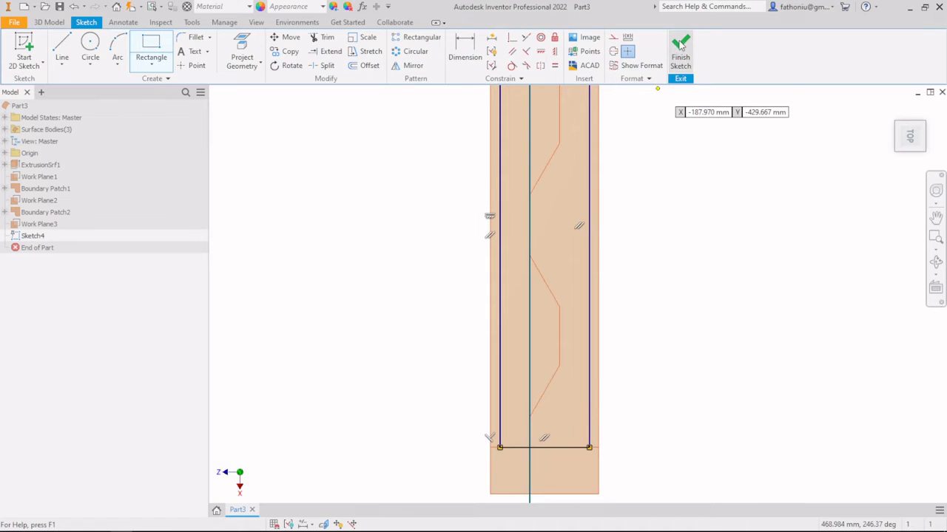
# - Finish the sketch and create a boundary patch from the rectangle over the corrugated surface's upper side
pyautogui.click(680, 46)
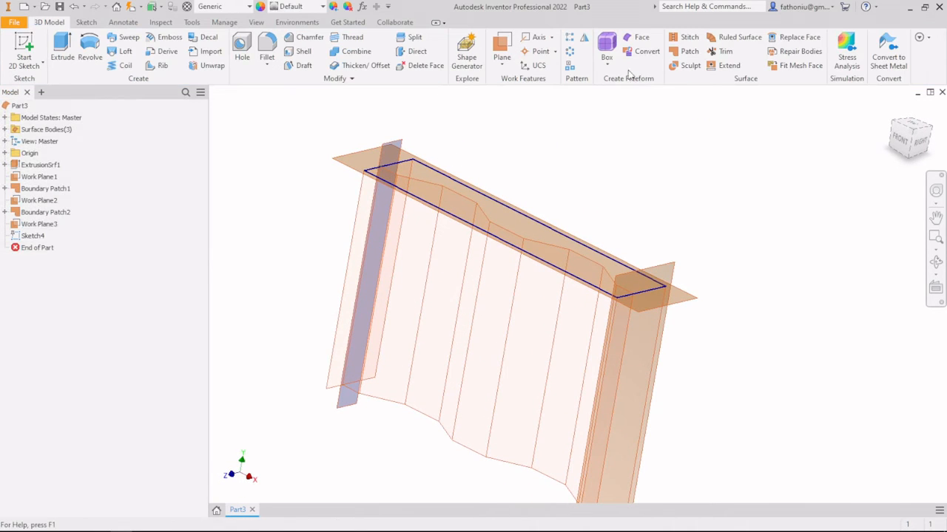
pyautogui.click(686, 51)
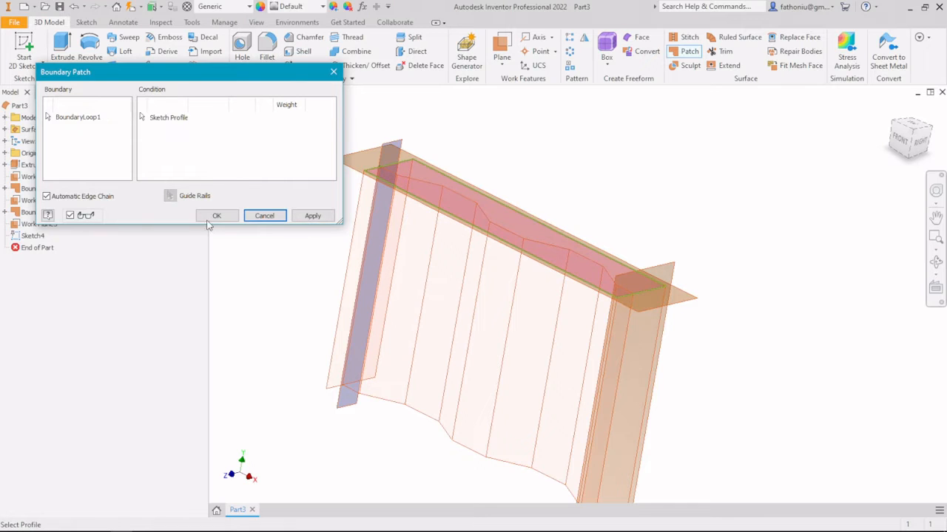
pyautogui.click(216, 215)
# - Create a work plane through the lower edge of the corrugated surface's narrow end face, at 90° to that face
pyautogui.moveTo(293, 291); pyautogui.dragTo(331, 201, button='middle')
pyautogui.keyDown('shift'); pyautogui.moveTo(377, 330); pyautogui.dragTo(416, 266, button='middle'); pyautogui.keyUp('shift')
pyautogui.click(891, 109)
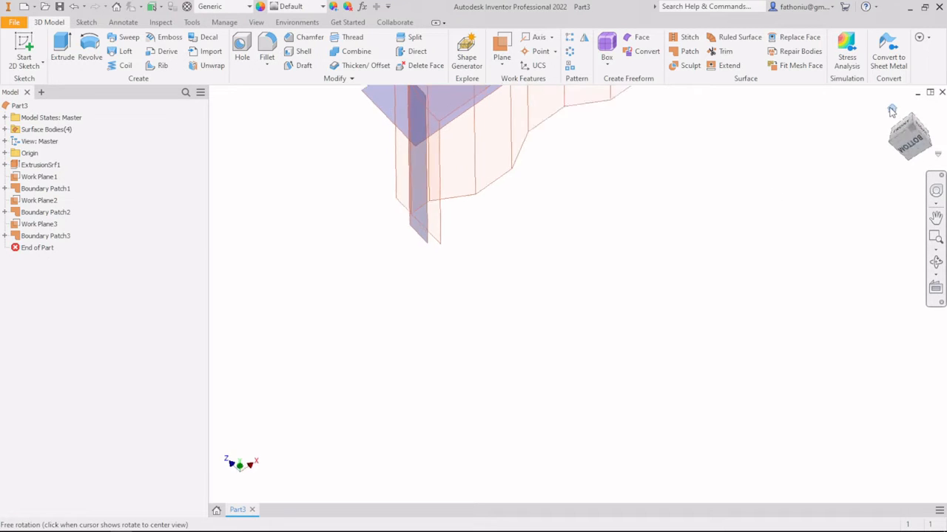
pyautogui.click(905, 148)
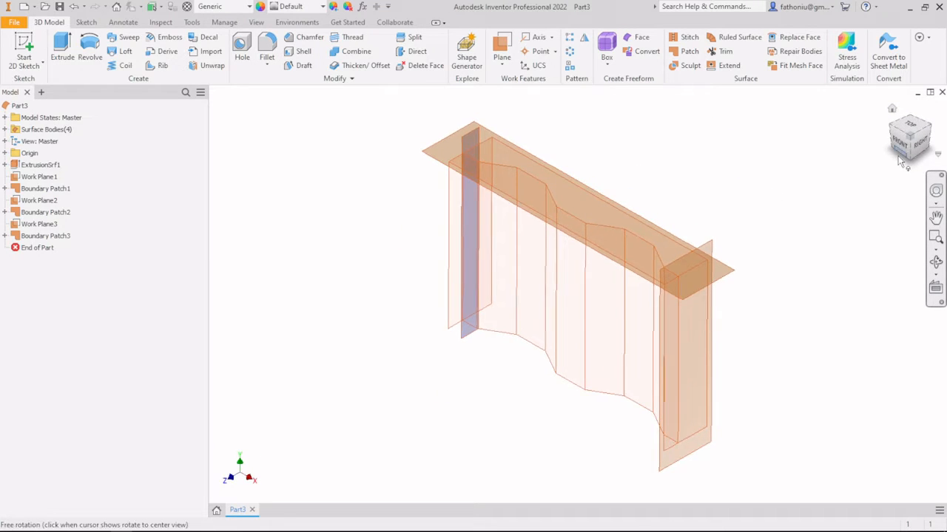
pyautogui.click(910, 149)
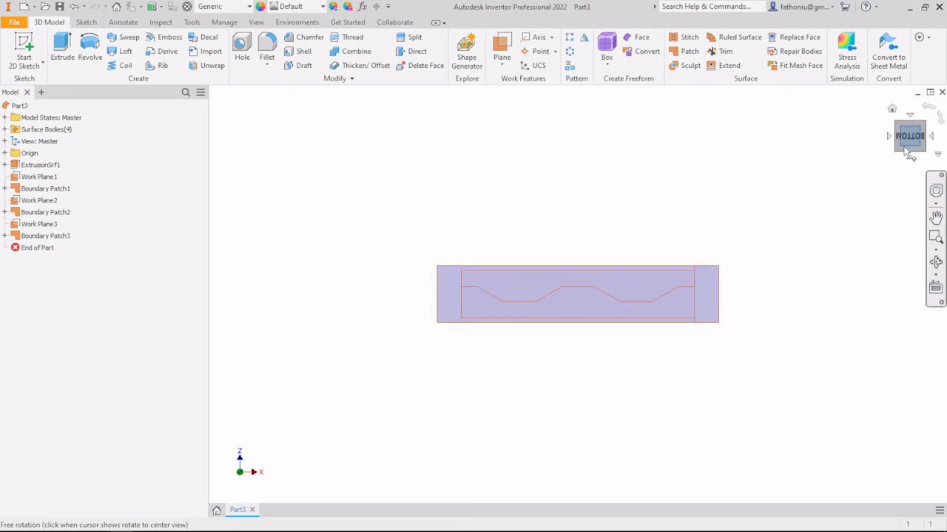
pyautogui.click(898, 149)
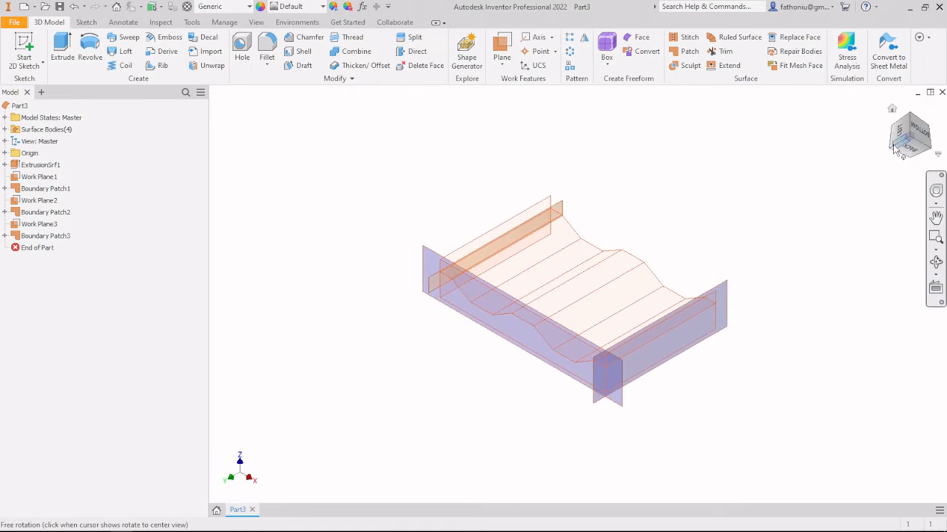
pyautogui.moveTo(405, 134); pyautogui.dragTo(312, 142, button='middle')
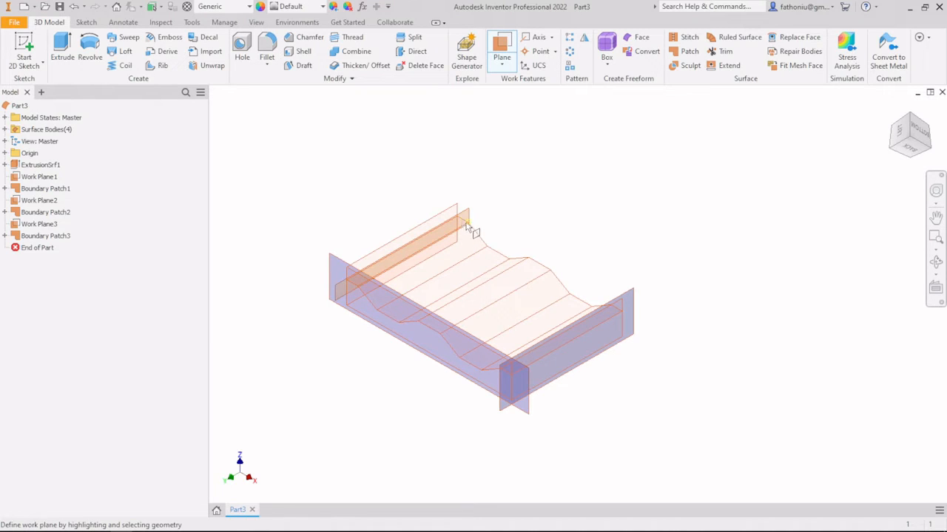
pyautogui.scroll(3, 466, 228)
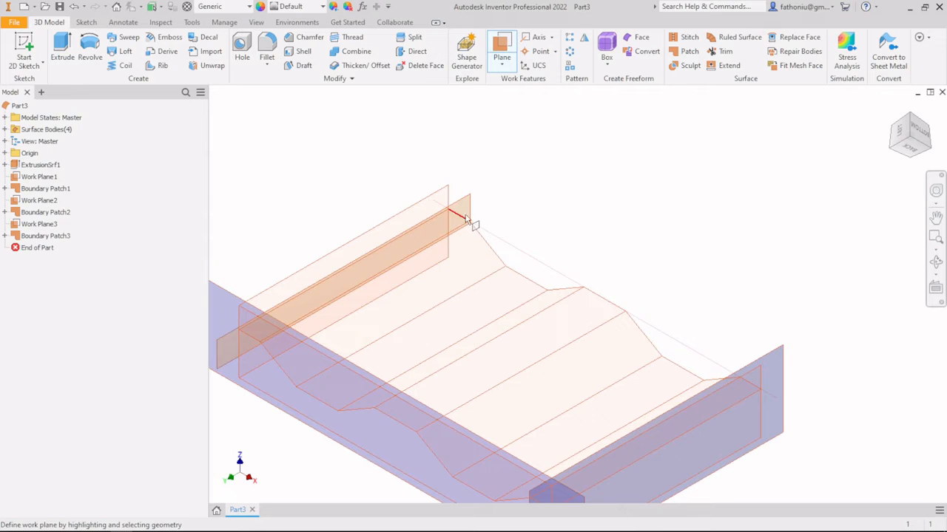
pyautogui.click(465, 219)
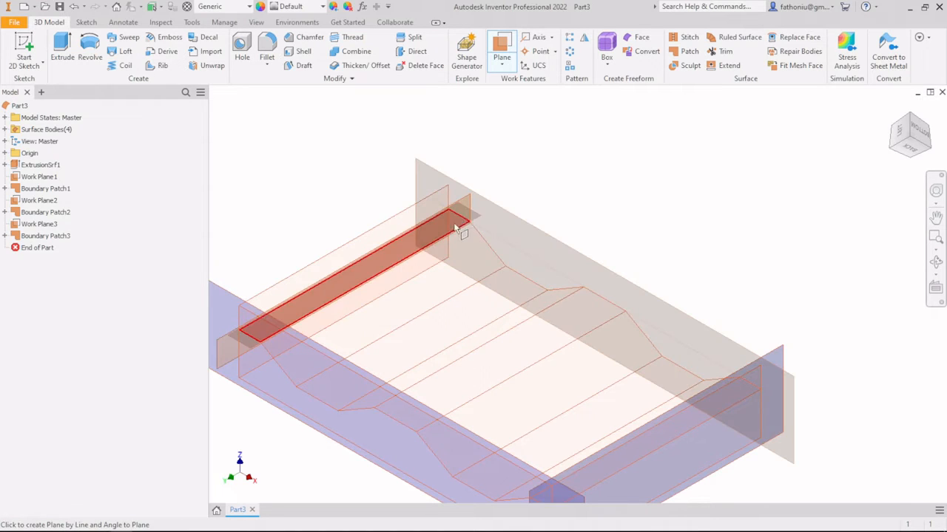
pyautogui.click(456, 226)
pyautogui.scroll(-3, 466, 226)
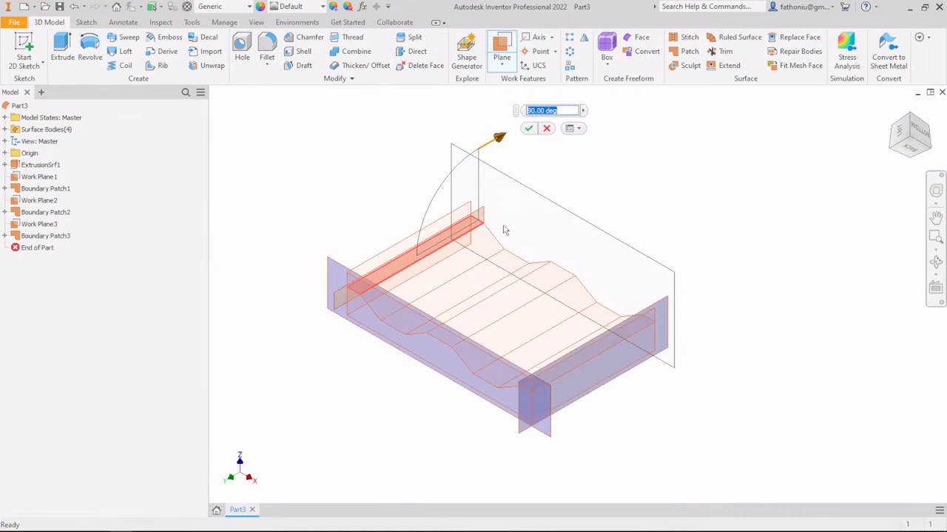
pyautogui.click(529, 130)
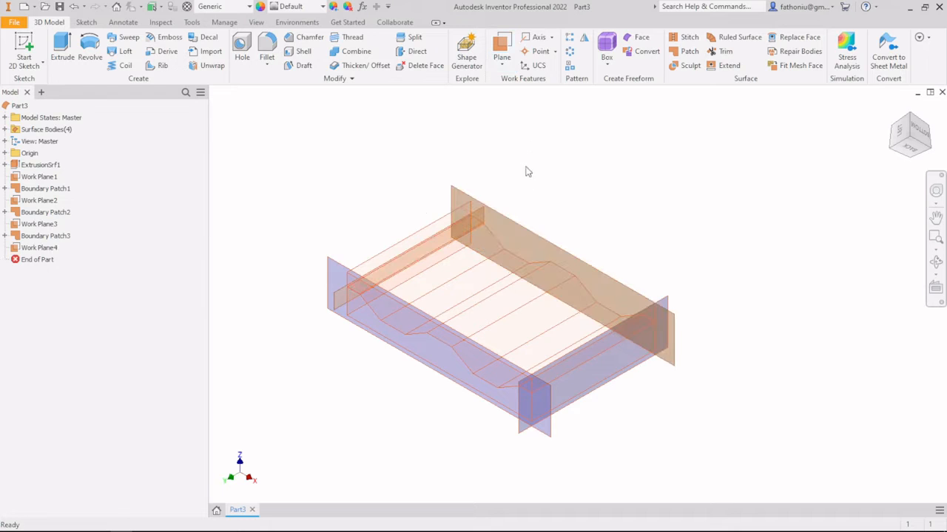
# - Sketch a 300 mm deep rectangle on the lower work plane, spanning opposite corners of the two end patches
pyautogui.scroll(-5, 527, 203)
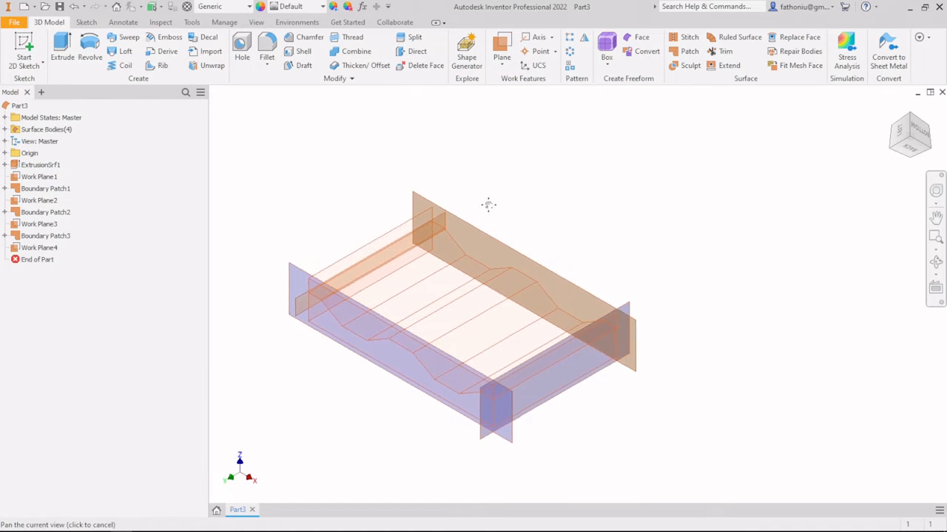
pyautogui.click(24, 54)
pyautogui.scroll(3, 379, 152)
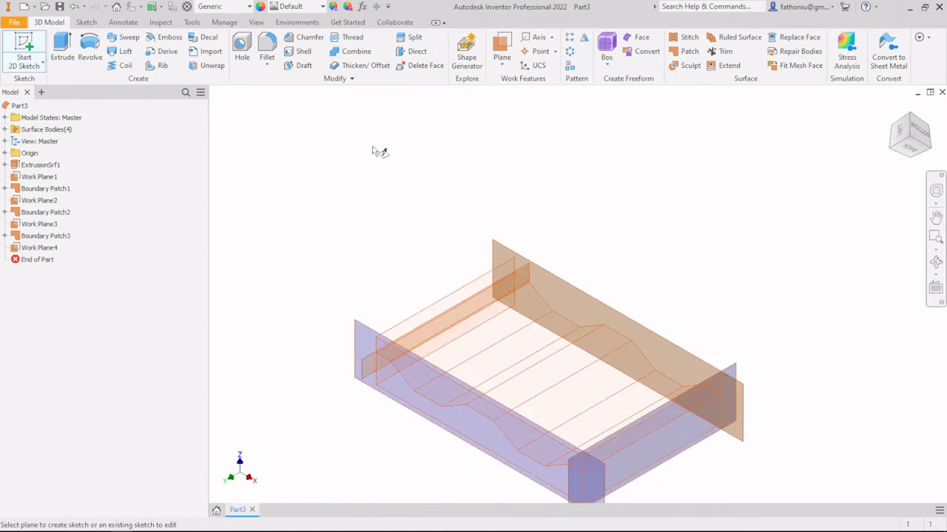
pyautogui.click(499, 250)
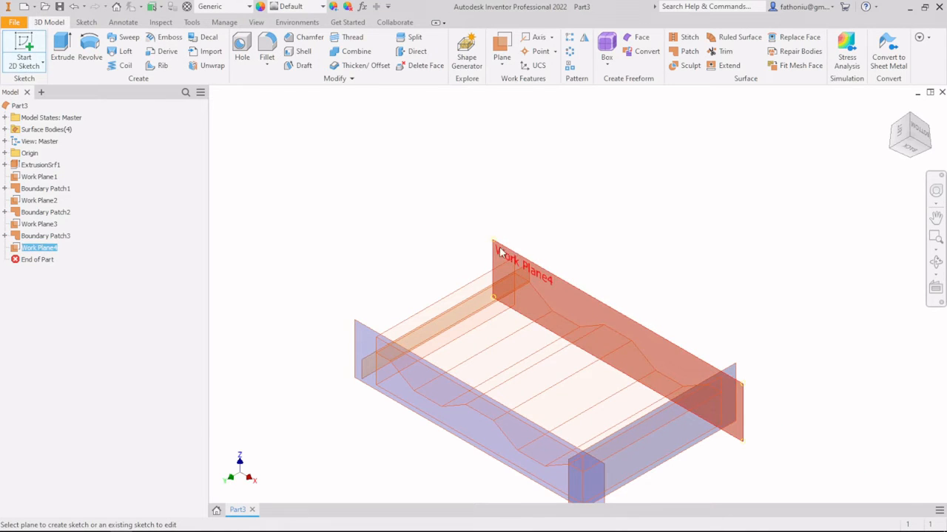
pyautogui.moveTo(511, 219); pyautogui.dragTo(355, 163, button='middle')
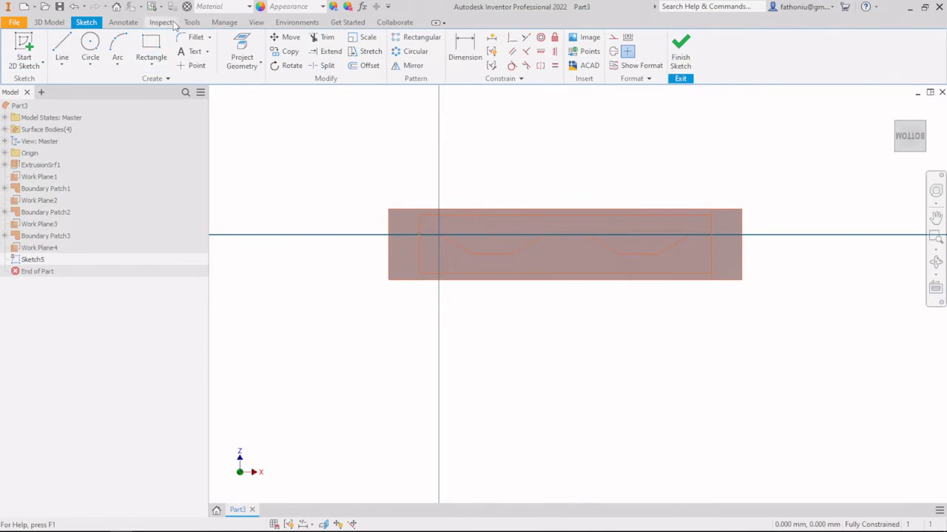
pyautogui.click(151, 49)
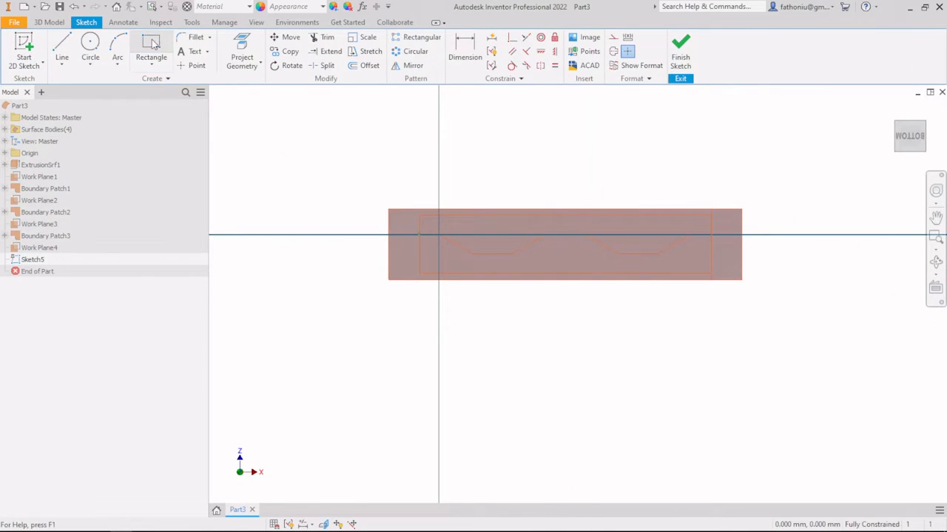
pyautogui.click(420, 215)
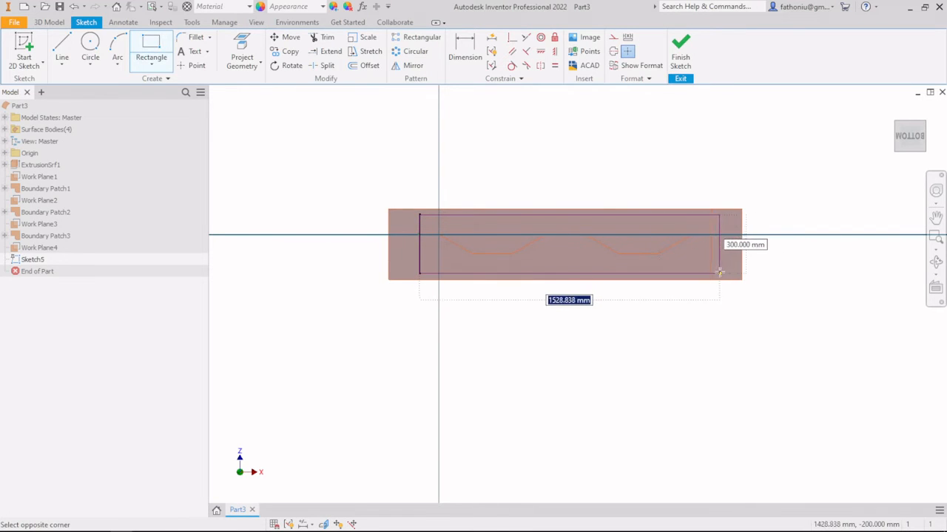
pyautogui.scroll(3, 721, 278)
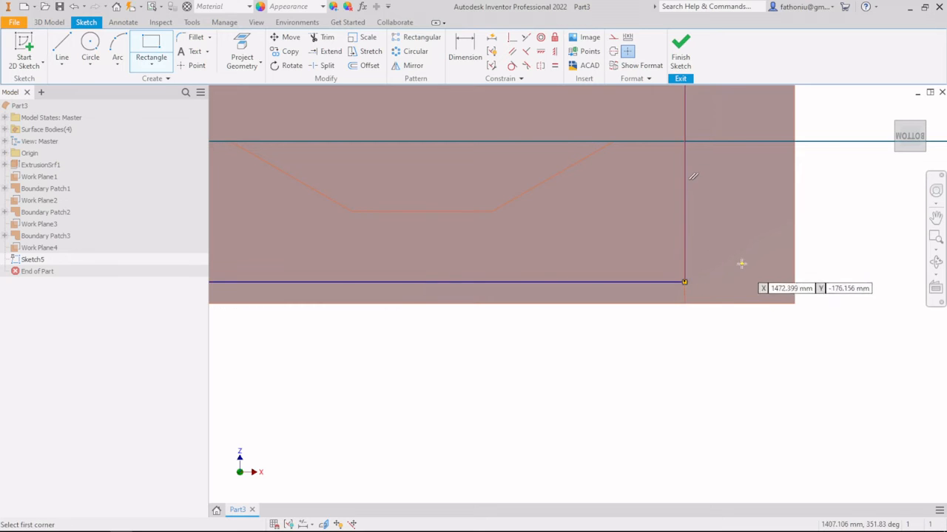
pyautogui.scroll(-3, 742, 264)
pyautogui.moveTo(742, 264)
pyautogui.keyDown('shift'); pyautogui.mouseDown(button='middle')
pyautogui.moveTo(670, 255)
pyautogui.moveTo(676, 165)
pyautogui.mouseUp(button='middle'); pyautogui.keyUp('shift')
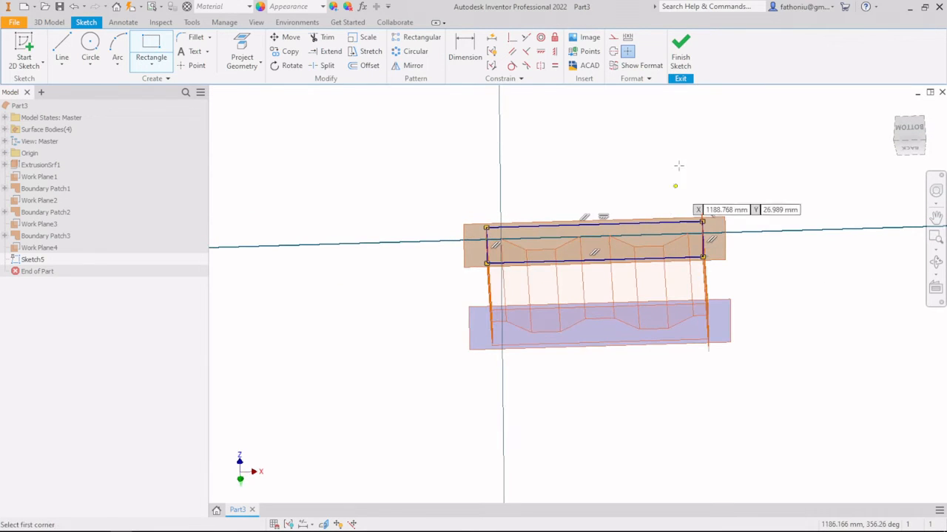
# - Finish the sketch and create a boundary patch from the rectangle over the corrugated surface's lower side
pyautogui.click(681, 50)
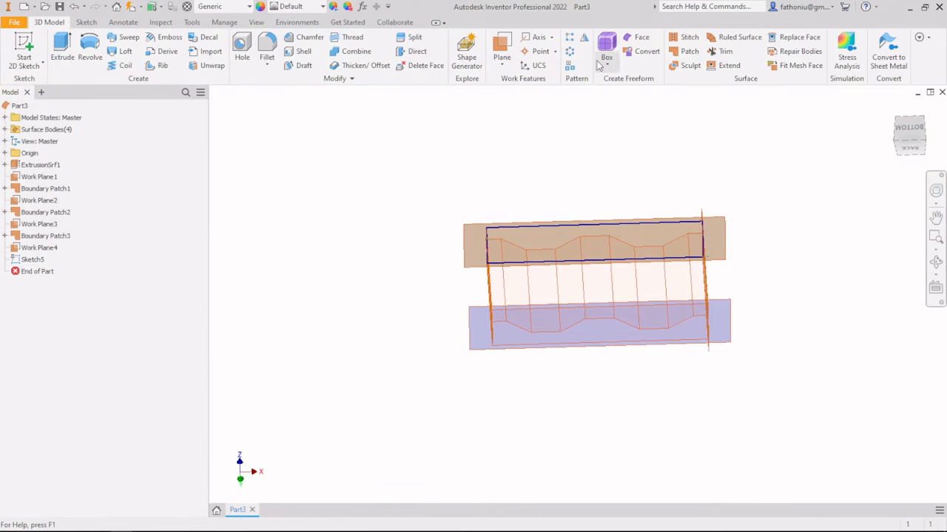
pyautogui.click(686, 51)
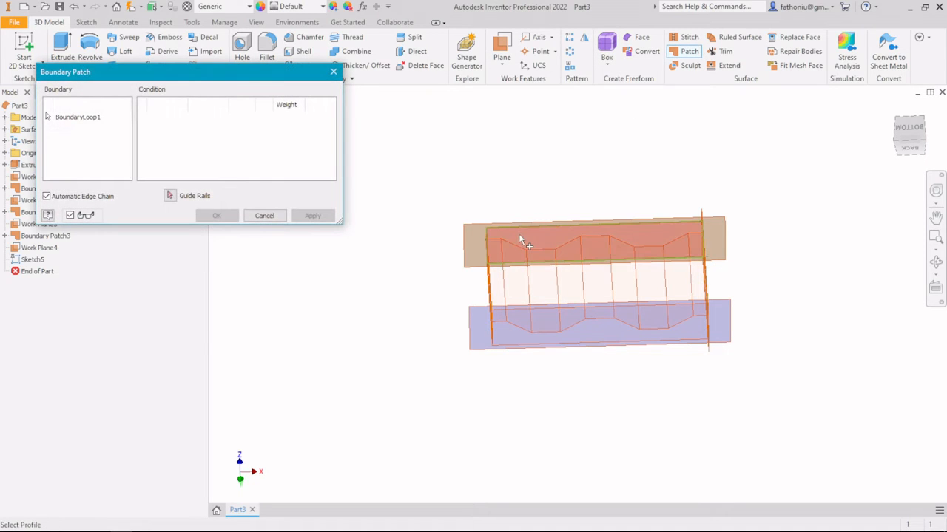
pyautogui.click(519, 234)
pyautogui.click(213, 216)
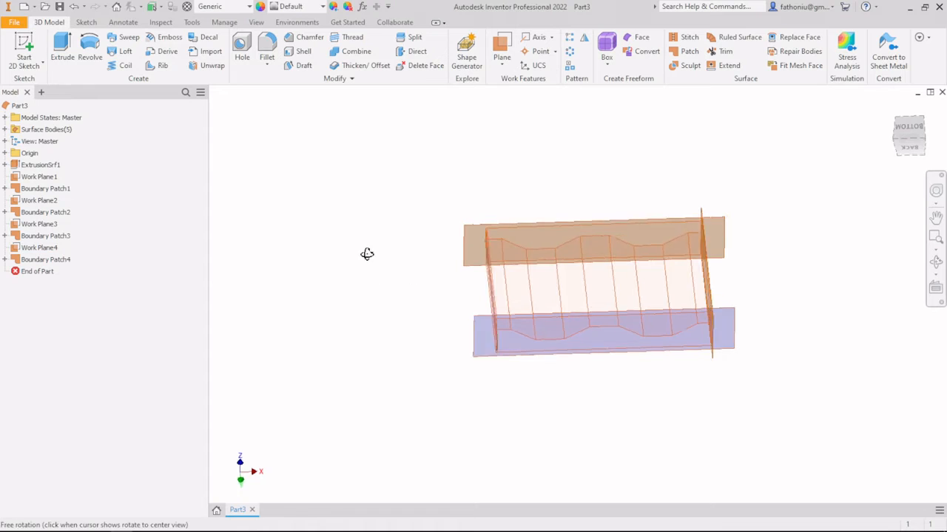
# - Return to the home view and hide all four work planes
pyautogui.keyDown('shift'); pyautogui.moveTo(365, 254); pyautogui.dragTo(279, 234, button='middle'); pyautogui.keyUp('shift')
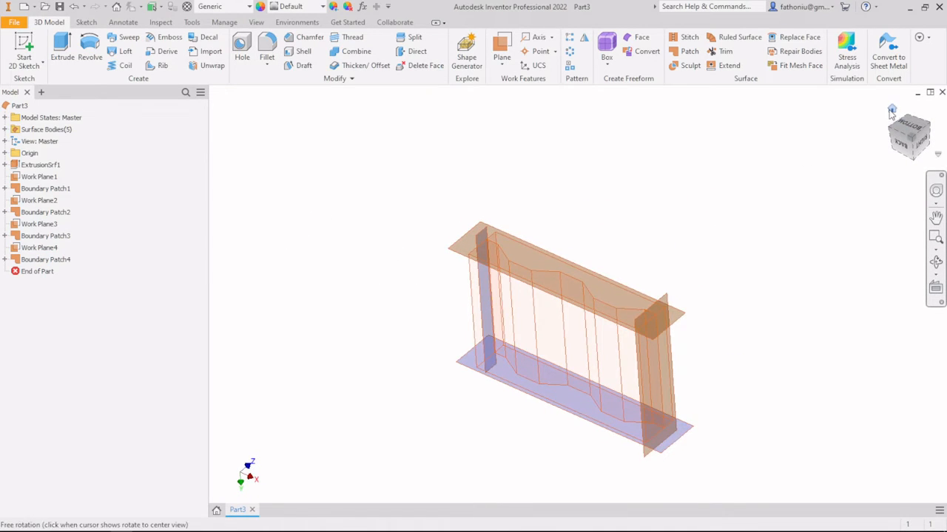
pyautogui.click(891, 109)
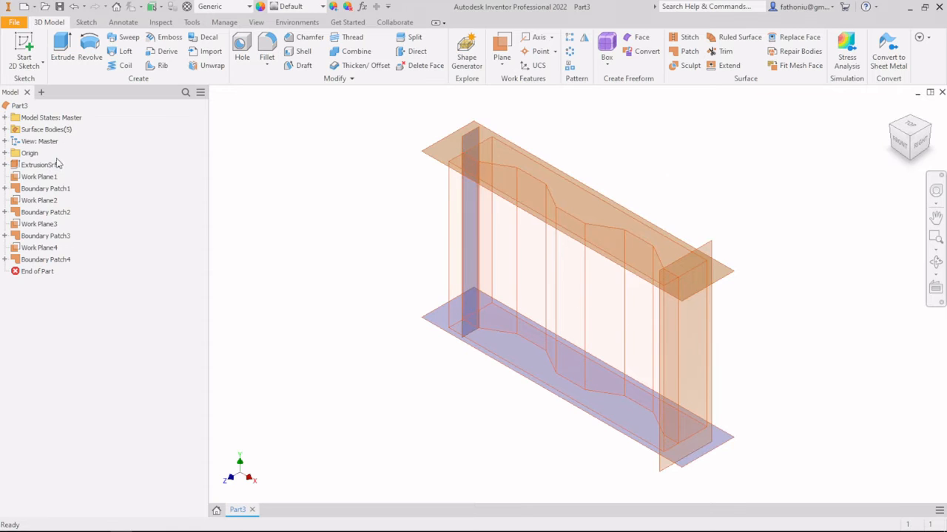
pyautogui.click(38, 176)
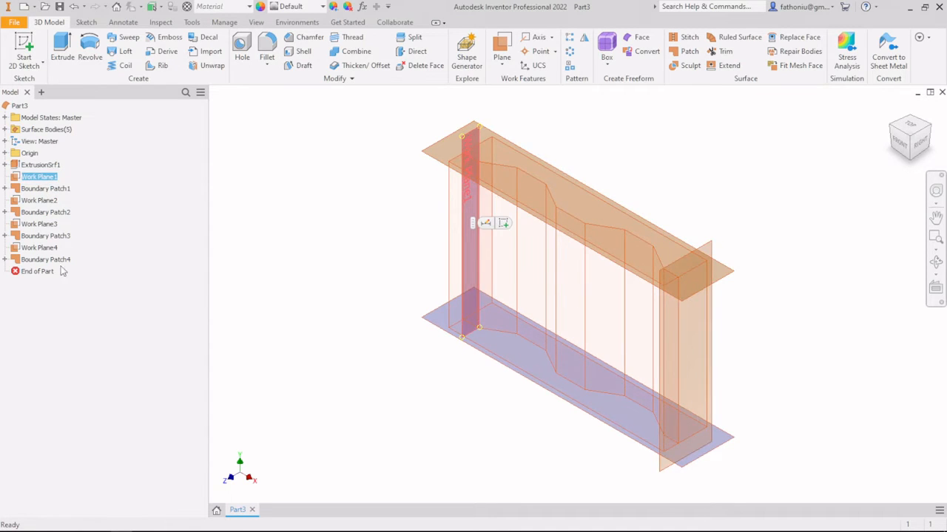
pyautogui.keyDown('ctrl'); pyautogui.click(38, 200); pyautogui.keyUp('ctrl')
pyautogui.keyDown('ctrl'); pyautogui.click(39, 224); pyautogui.keyUp('ctrl')
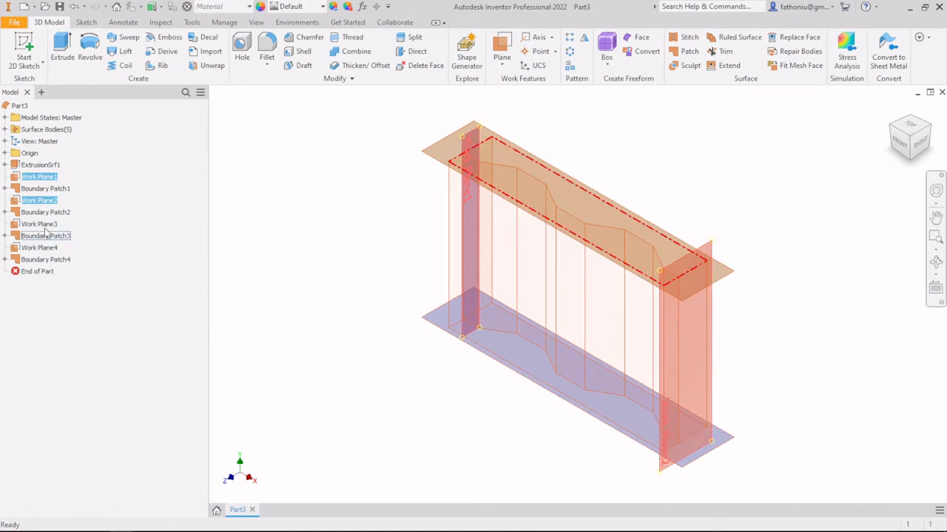
pyautogui.keyDown('ctrl'); pyautogui.click(39, 248); pyautogui.keyUp('ctrl')
pyautogui.rightClick(37, 248)
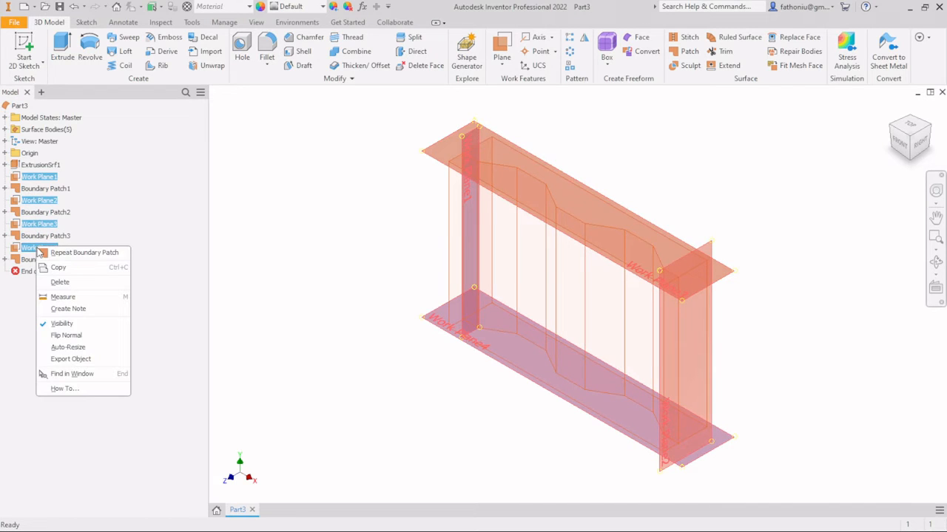
pyautogui.click(61, 324)
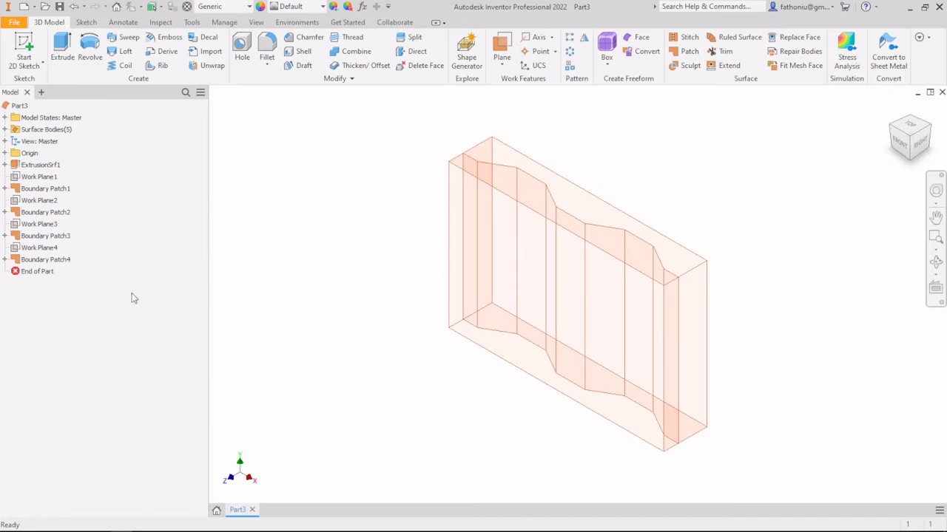
# - Open the part in the Autodesk Inventor Nastran environment
pyautogui.scroll(4, 426, 343)
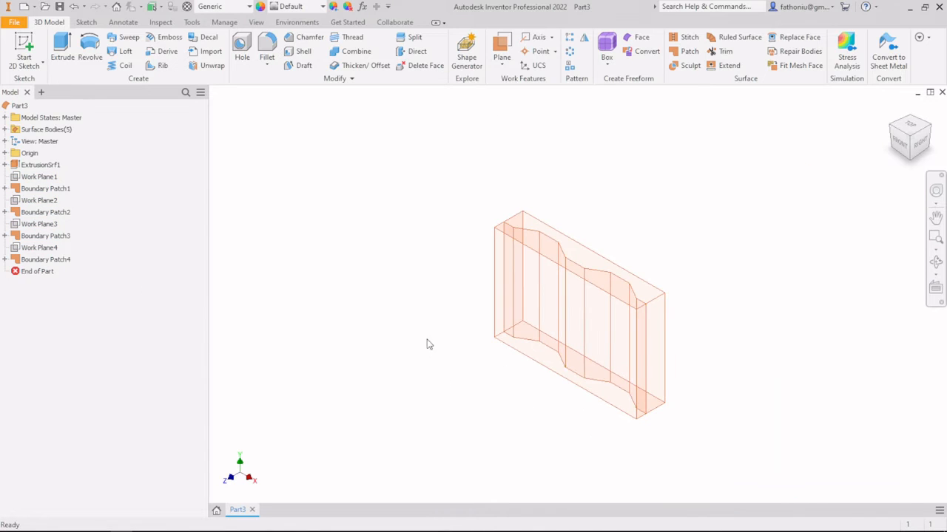
pyautogui.scroll(-3, 467, 346)
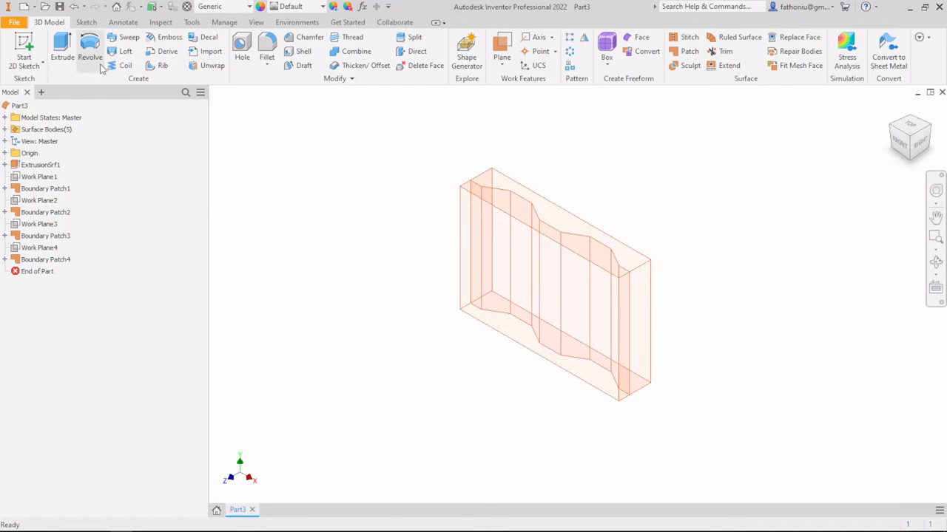
pyautogui.click(296, 22)
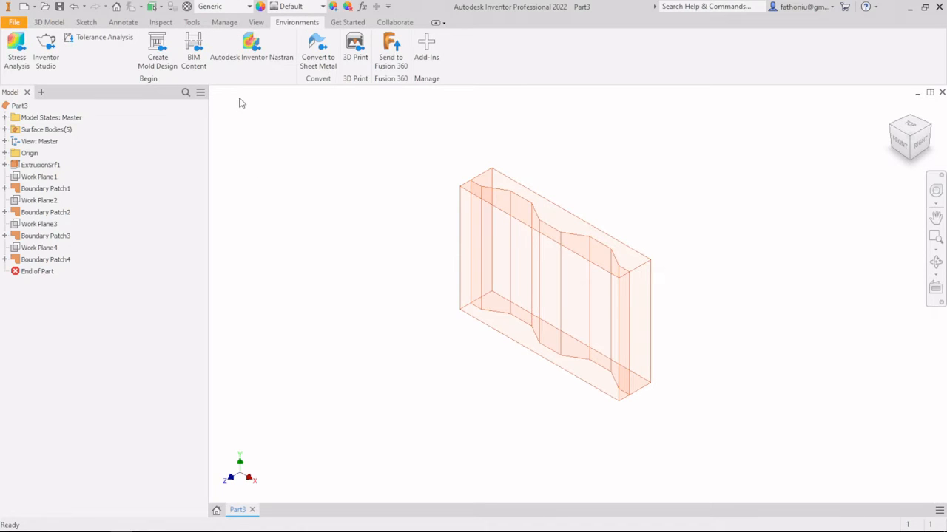
pyautogui.click(251, 47)
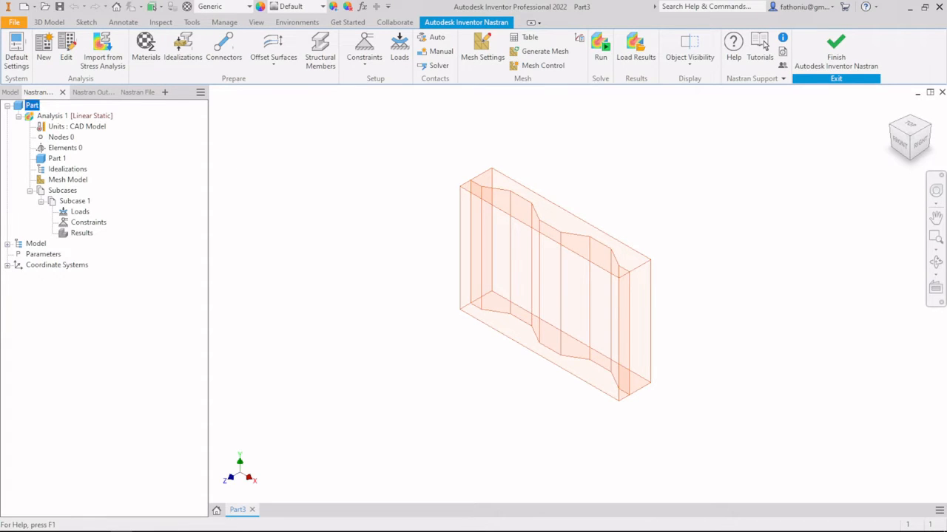
# - Change Analysis 1 to the Linear Buckling type, keeping Bonded contact with a tolerance of 0.1
pyautogui.doubleClick(98, 118)
pyautogui.click(112, 99)
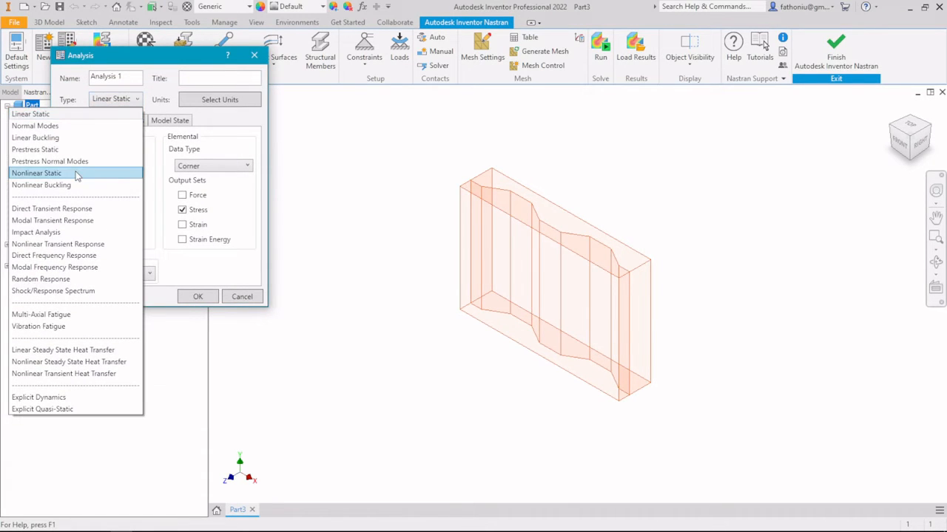
pyautogui.click(71, 137)
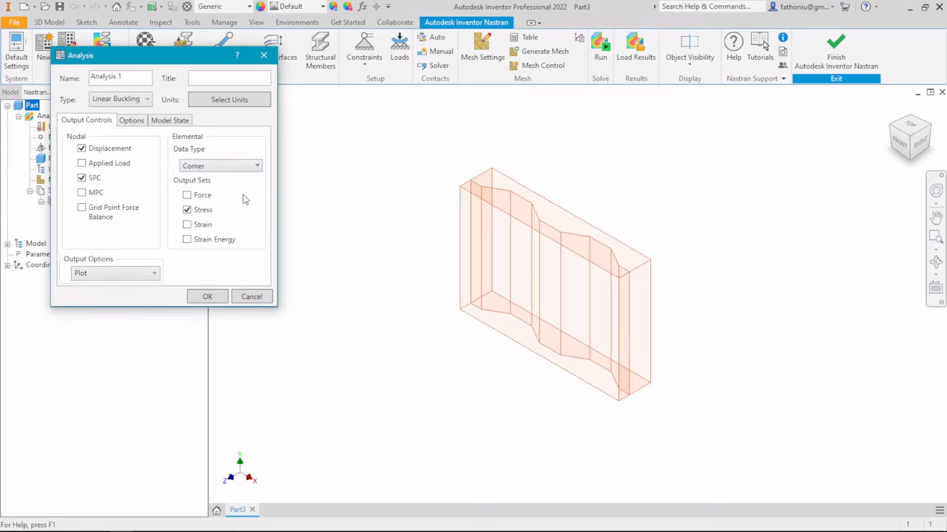
pyautogui.click(133, 120)
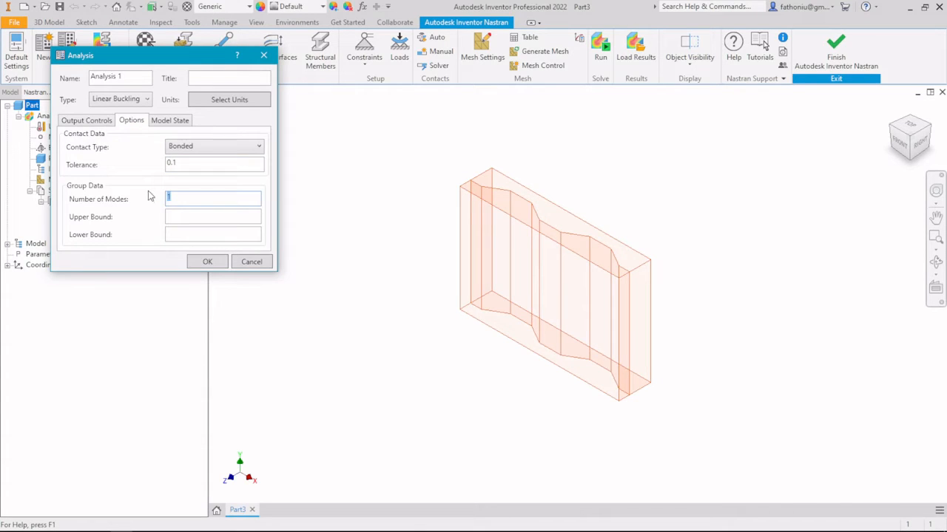
pyautogui.click(208, 262)
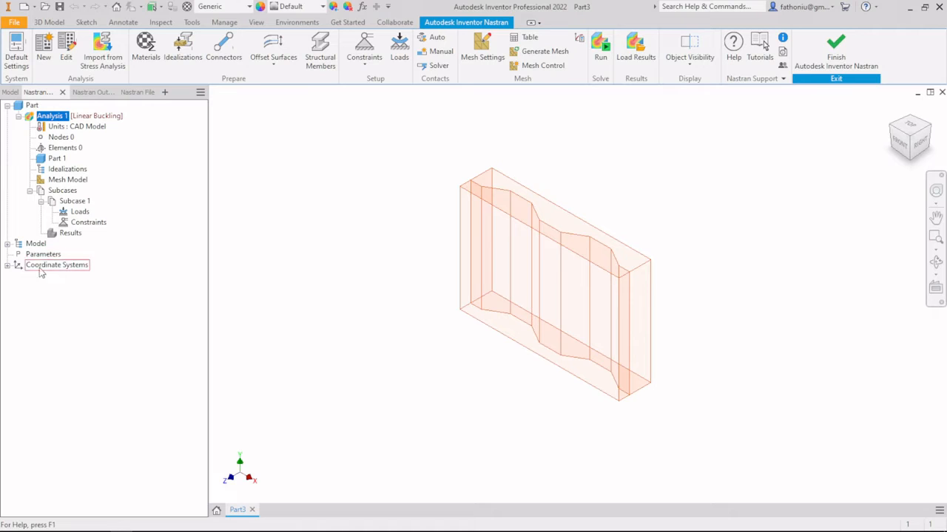
# - Replace the model's Generic material with S 275 from the Autodesk Material Library
pyautogui.click(7, 244)
pyautogui.click(50, 255)
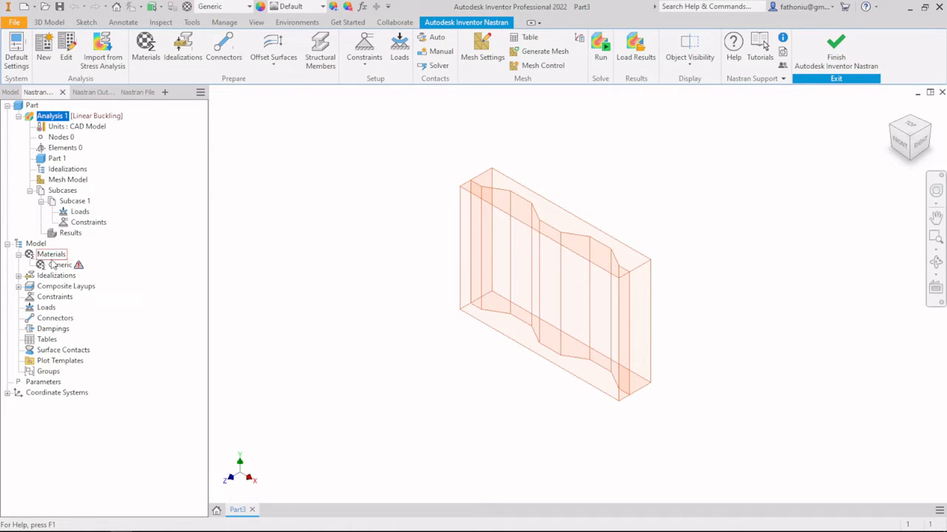
pyautogui.click(7, 244)
pyautogui.click(7, 244)
pyautogui.click(58, 266)
pyautogui.doubleClick(121, 261)
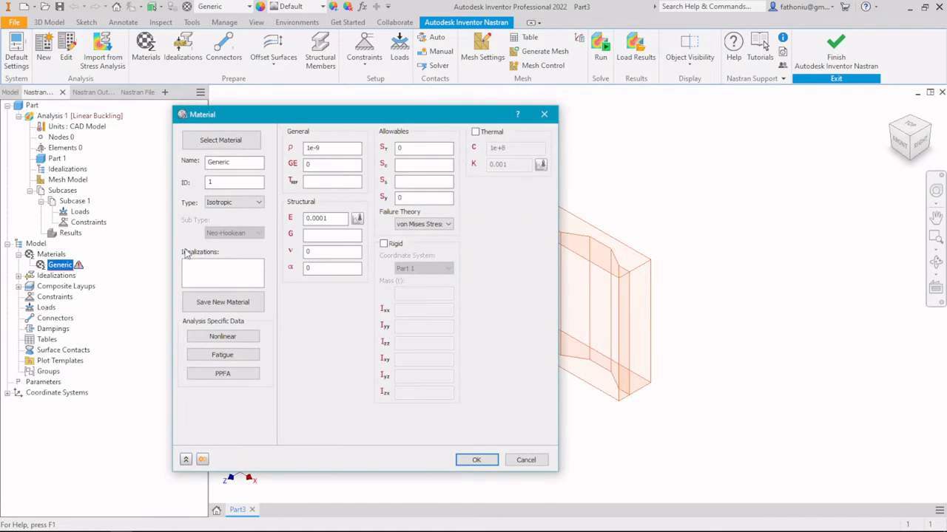
pyautogui.click(221, 139)
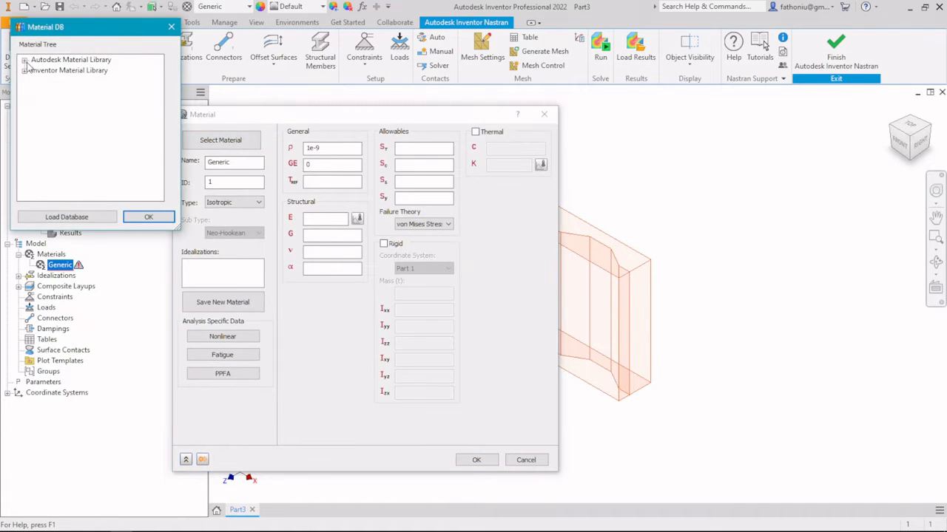
pyautogui.click(24, 60)
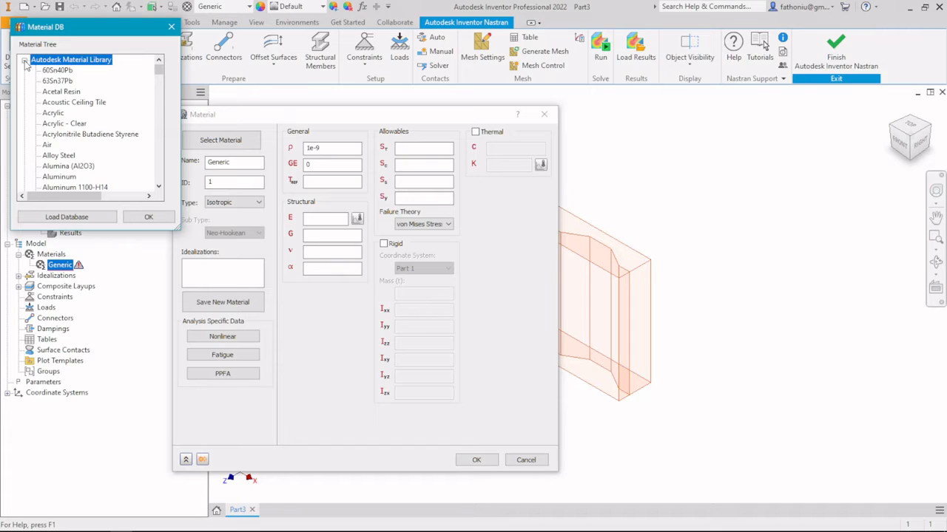
pyautogui.press('s')
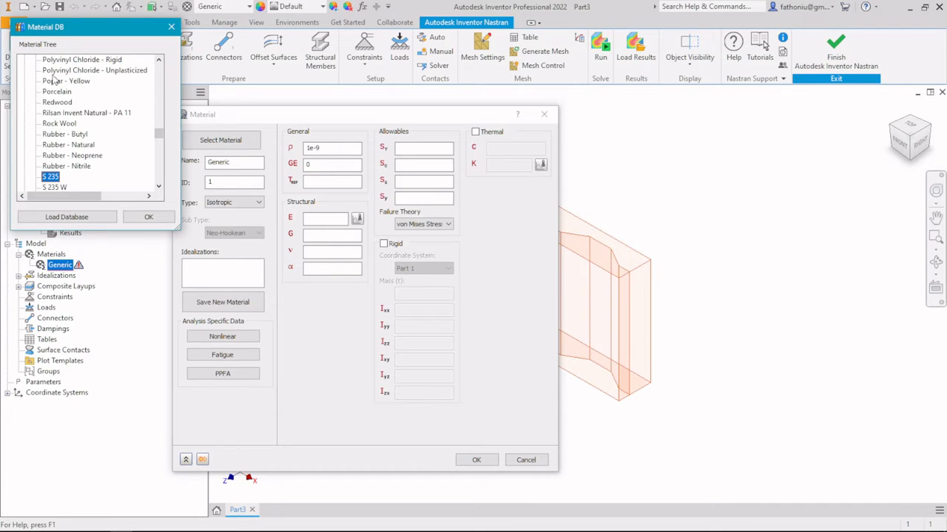
pyautogui.scroll(-1, 65, 179)
pyautogui.click(51, 167)
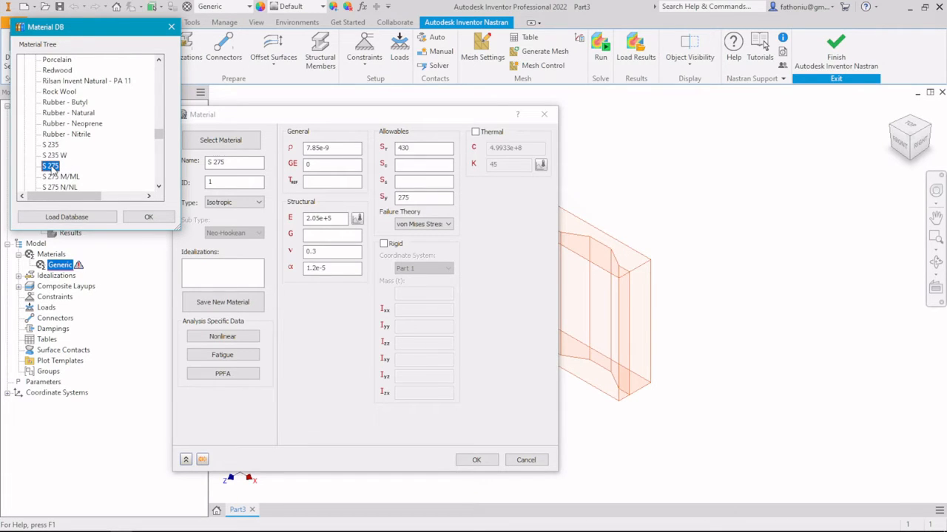
pyautogui.click(155, 218)
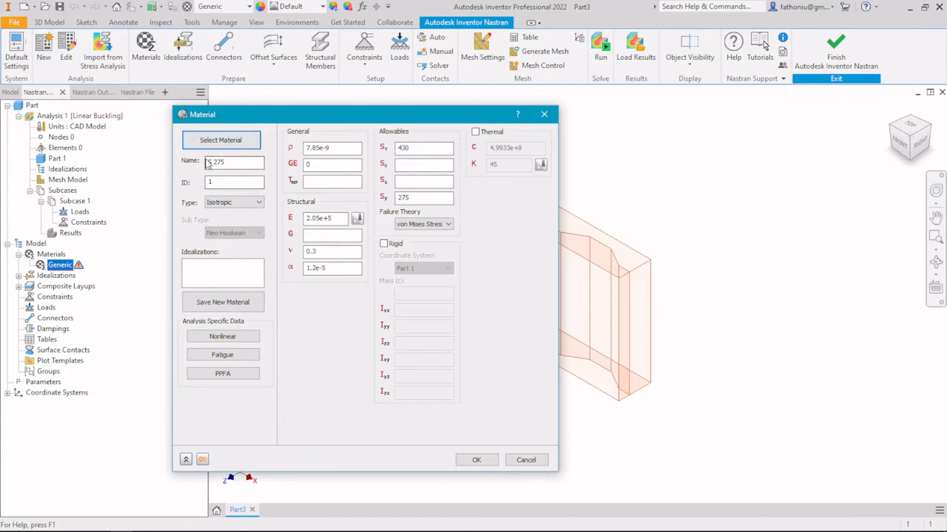
pyautogui.click(477, 460)
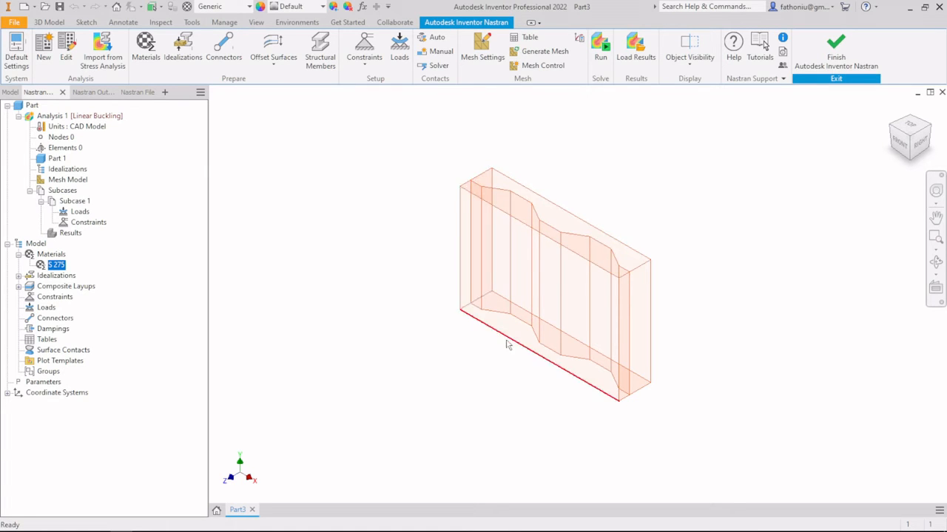
# - Add a second material to the model, using S 355 from the Autodesk Material Library
pyautogui.rightClick(58, 255)
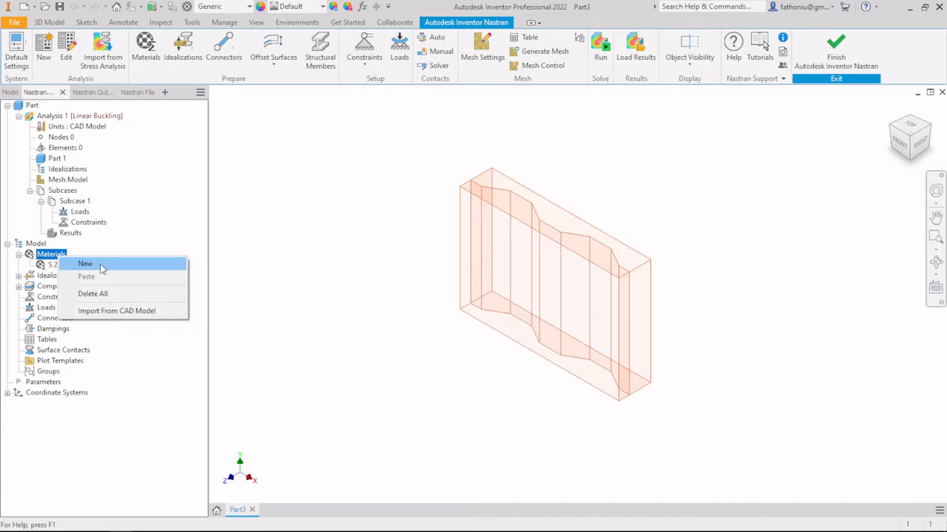
pyautogui.click(100, 264)
pyautogui.click(222, 140)
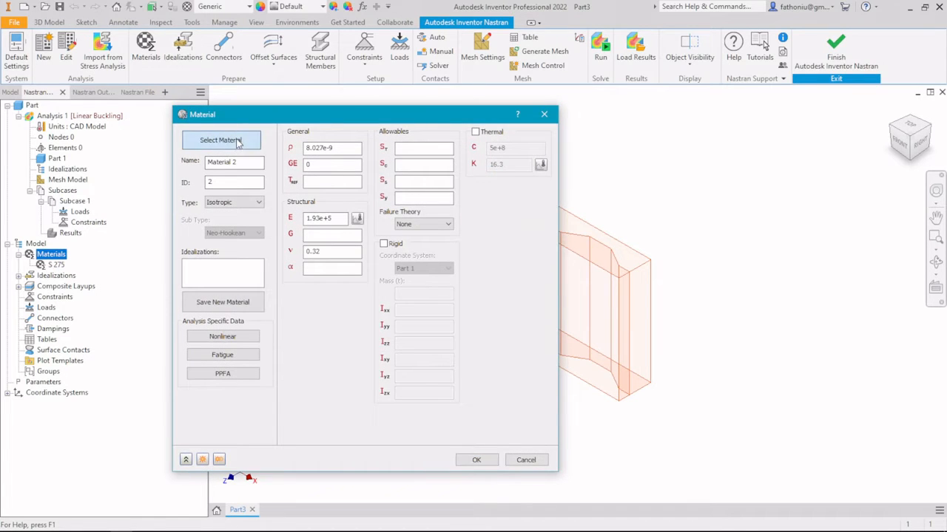
pyautogui.click(44, 60)
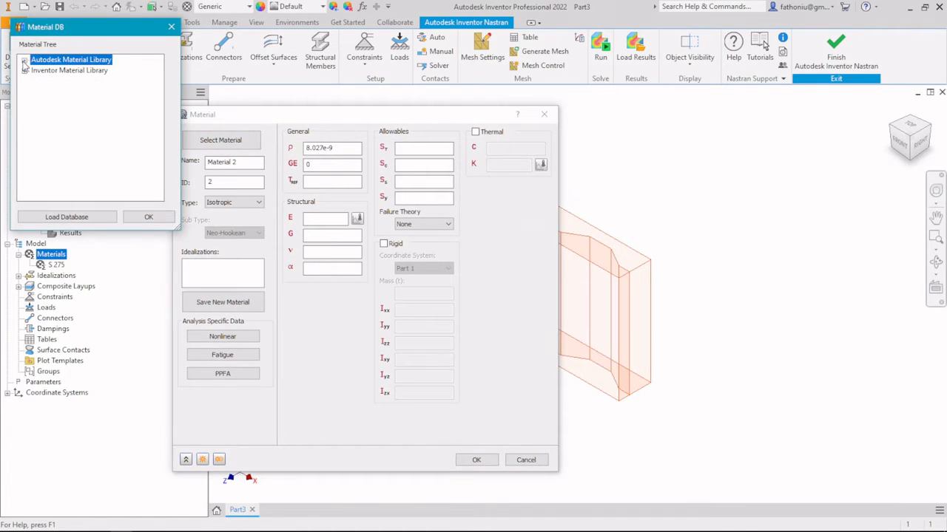
pyautogui.click(24, 60)
pyautogui.press('s')
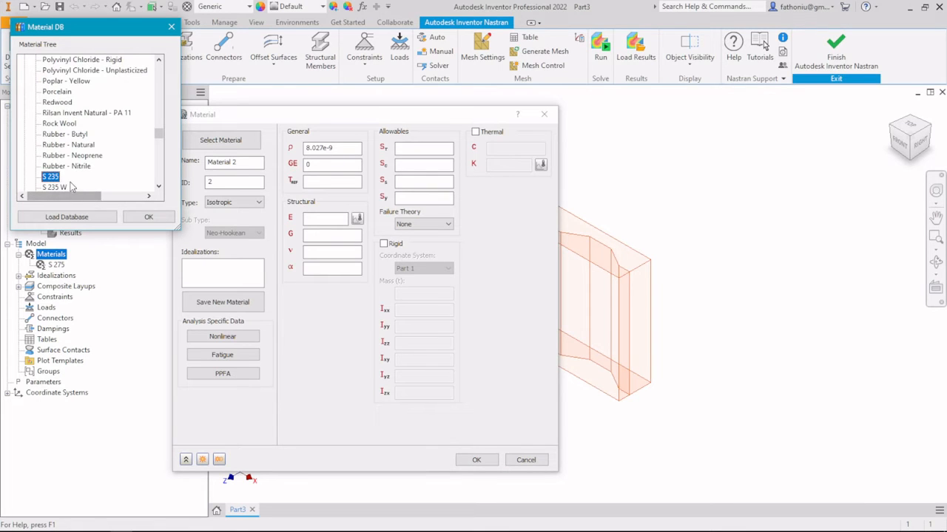
pyautogui.scroll(-2, 71, 183)
pyautogui.doubleClick(51, 166)
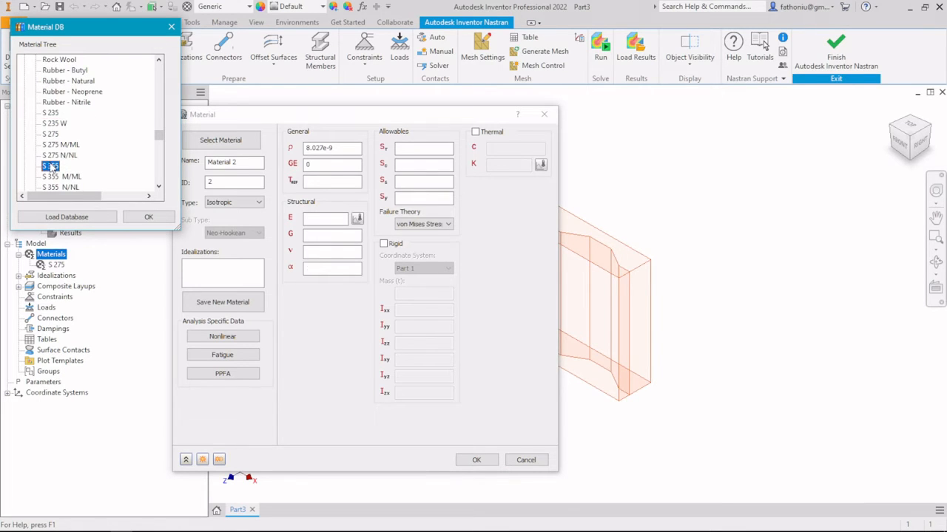
pyautogui.click(148, 218)
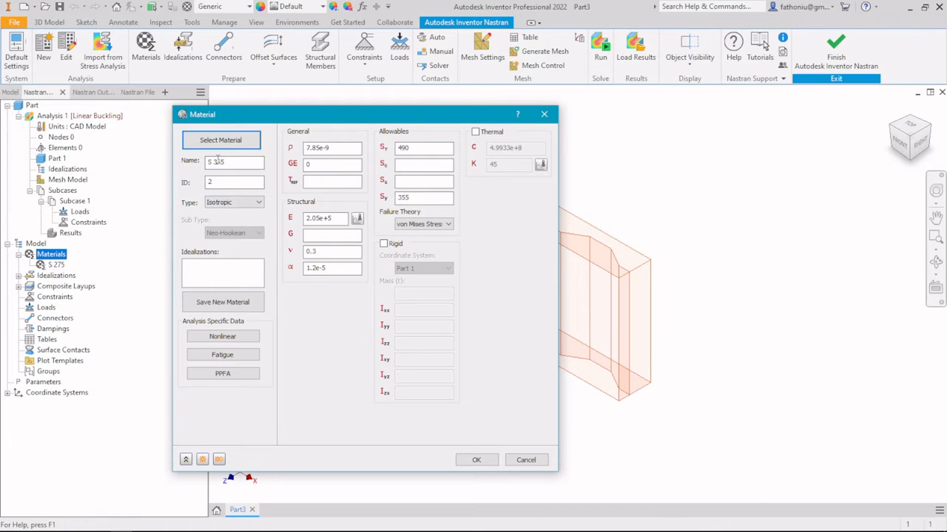
pyautogui.click(479, 460)
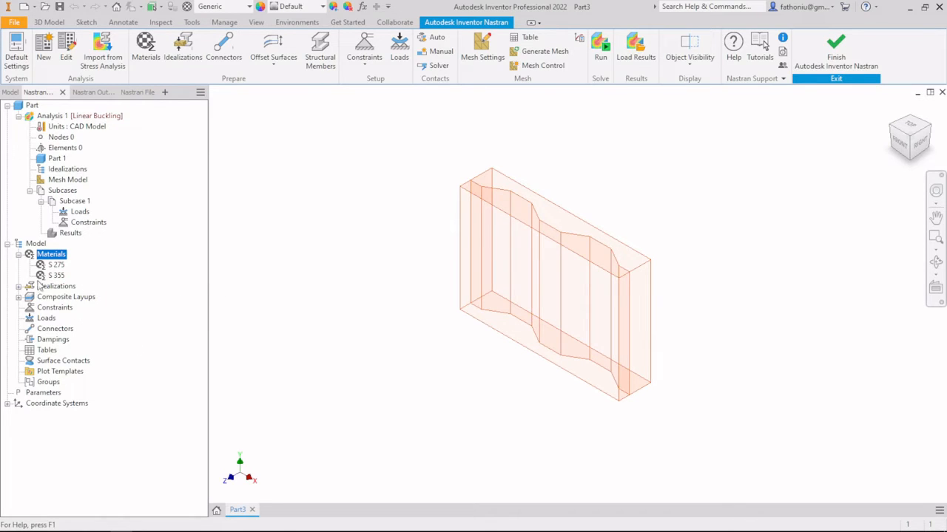
# - Select the Shells category among the model's idealizations
pyautogui.click(18, 286)
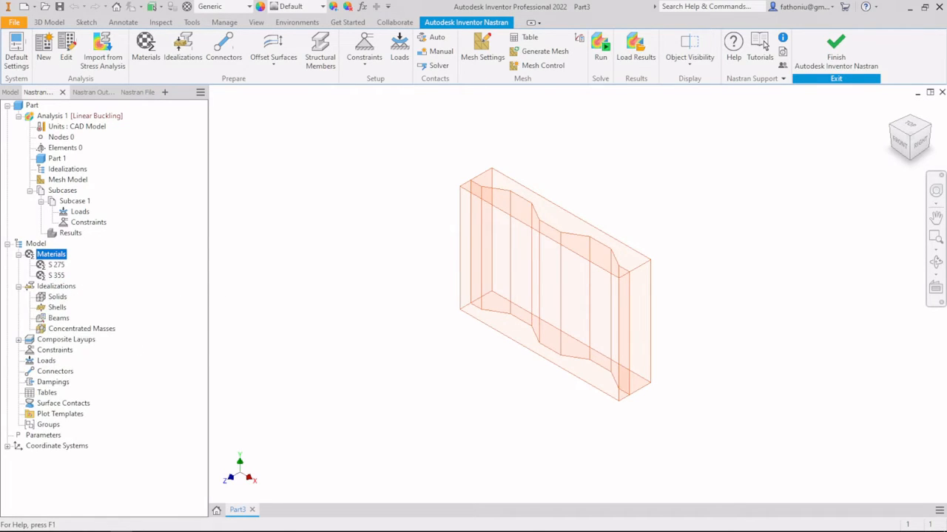
pyautogui.click(59, 308)
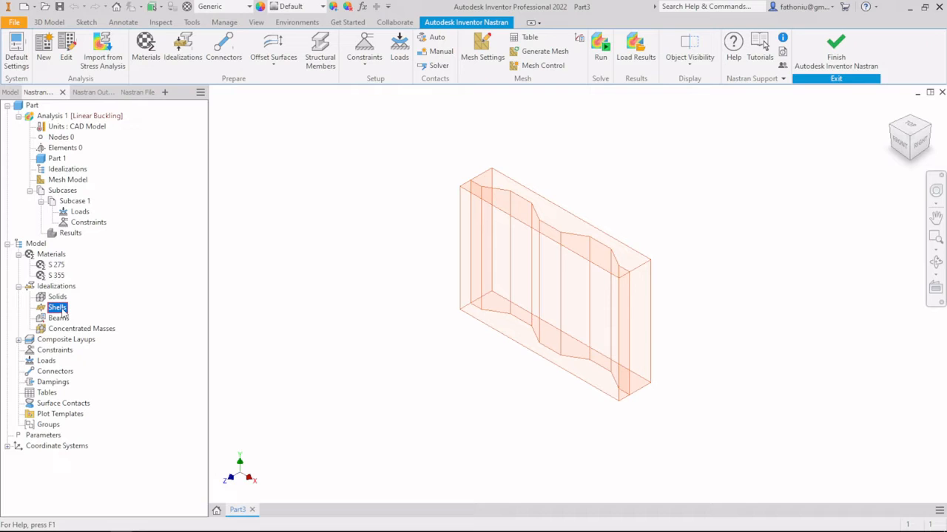
# - Create a new shell idealization with a 30 mm thickness and S 355 material for the flanges
pyautogui.rightClick(63, 311)
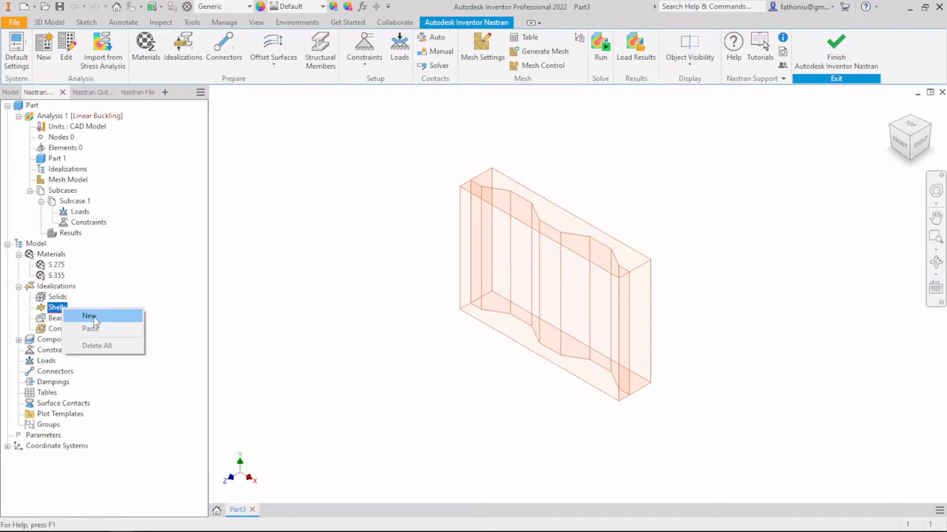
pyautogui.click(89, 317)
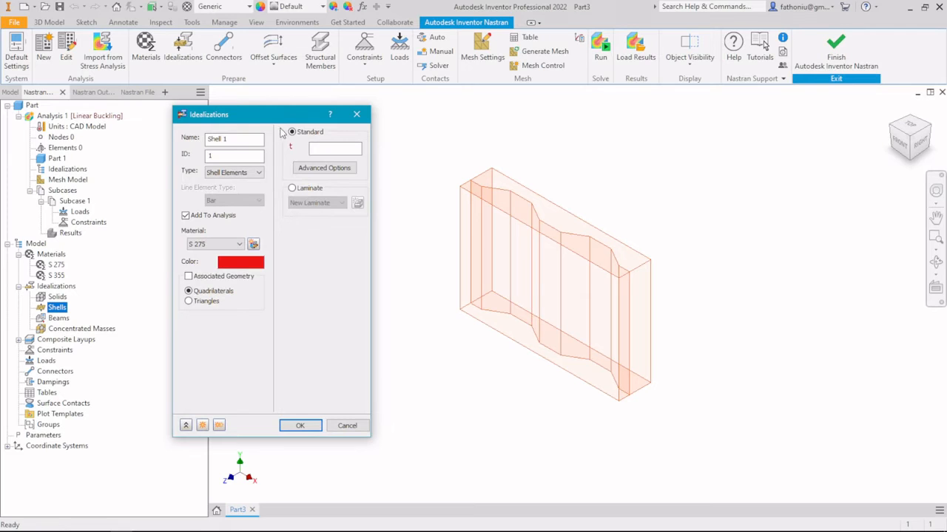
pyautogui.click(325, 148)
pyautogui.write('30')
pyautogui.click(239, 246)
pyautogui.click(216, 263)
# - Associate the Shell 1 idealization with the upper and lower flange faces and accept it
pyautogui.click(189, 276)
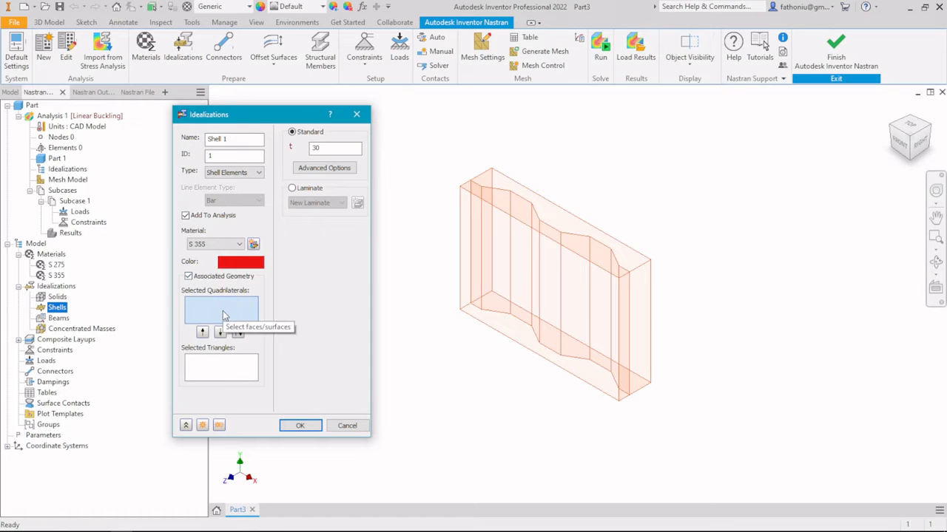
pyautogui.click(553, 222)
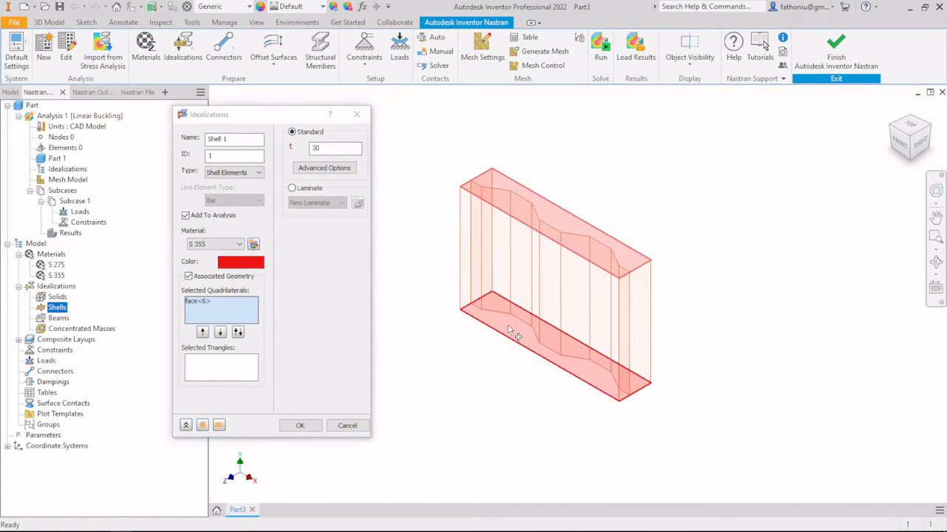
pyautogui.click(509, 327)
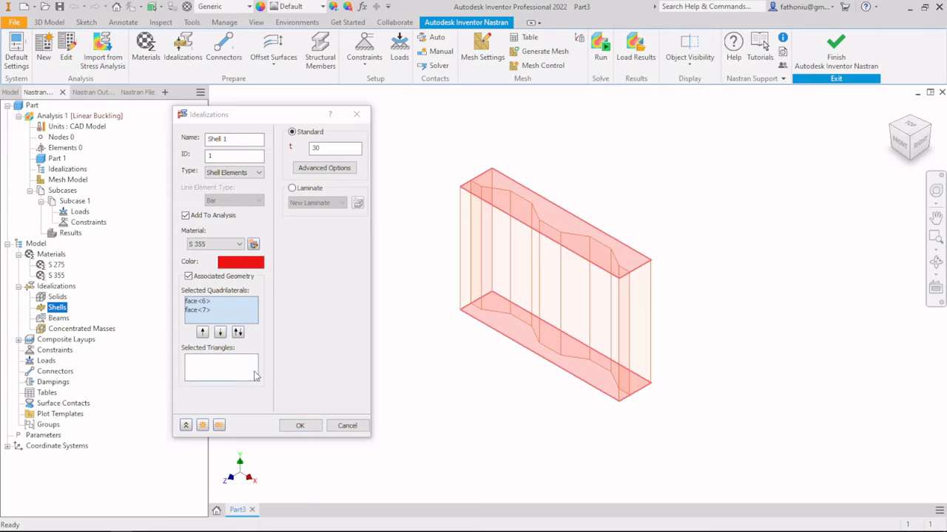
pyautogui.click(299, 428)
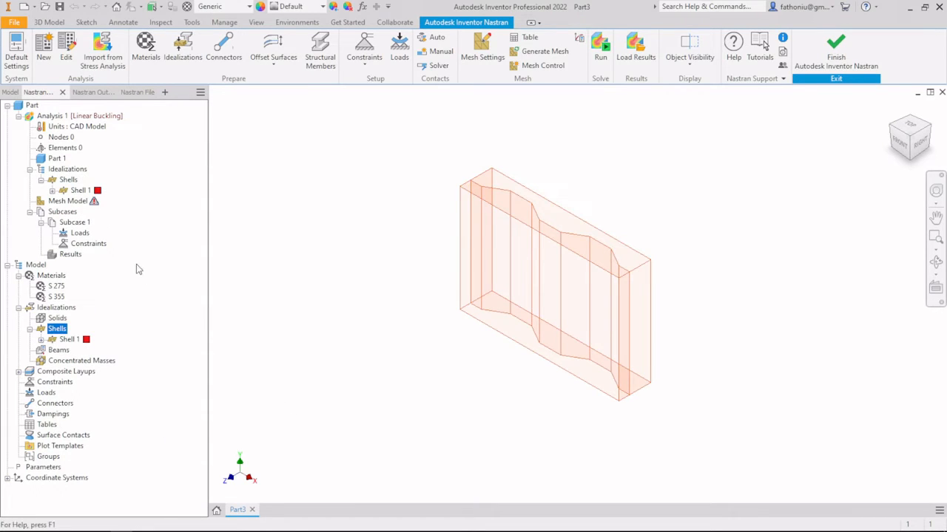
# - Create a second shell idealization with a 15 mm thickness and S 355 material for the end plates
pyautogui.rightClick(77, 328)
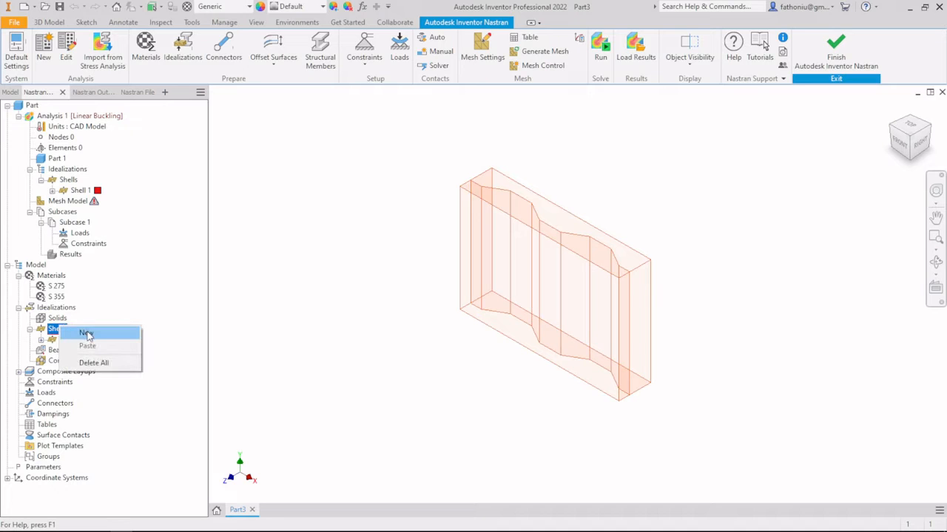
pyautogui.click(86, 333)
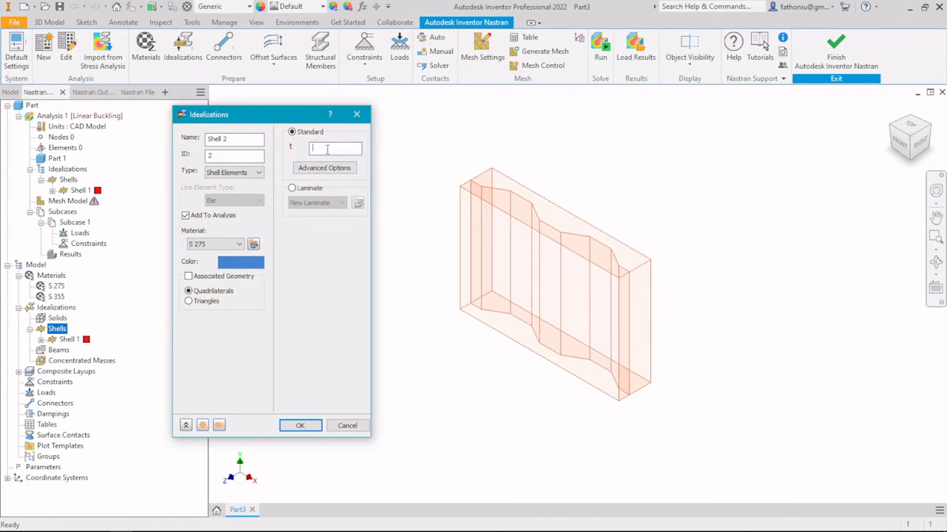
pyautogui.click(327, 149)
pyautogui.click(222, 244)
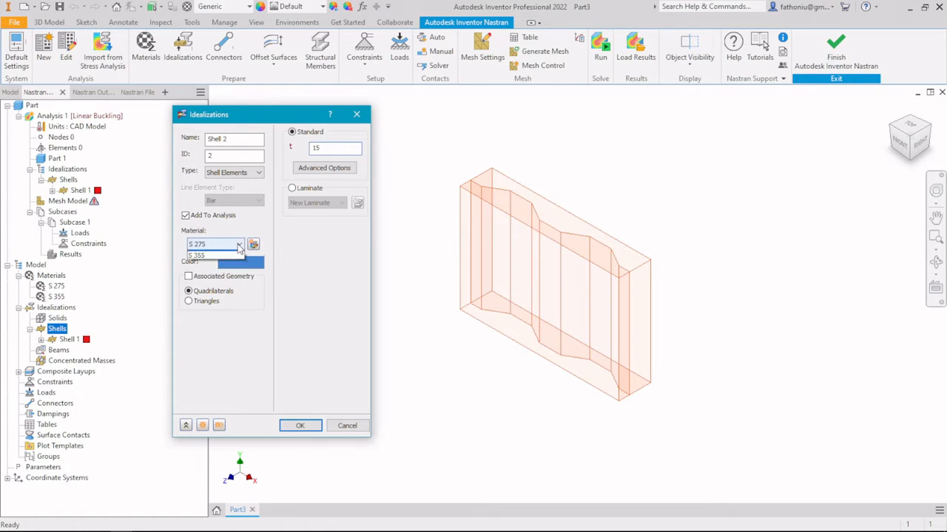
pyautogui.click(217, 268)
# - Associate the Shell 2 idealization with the two end plate faces and accept it
pyautogui.click(210, 277)
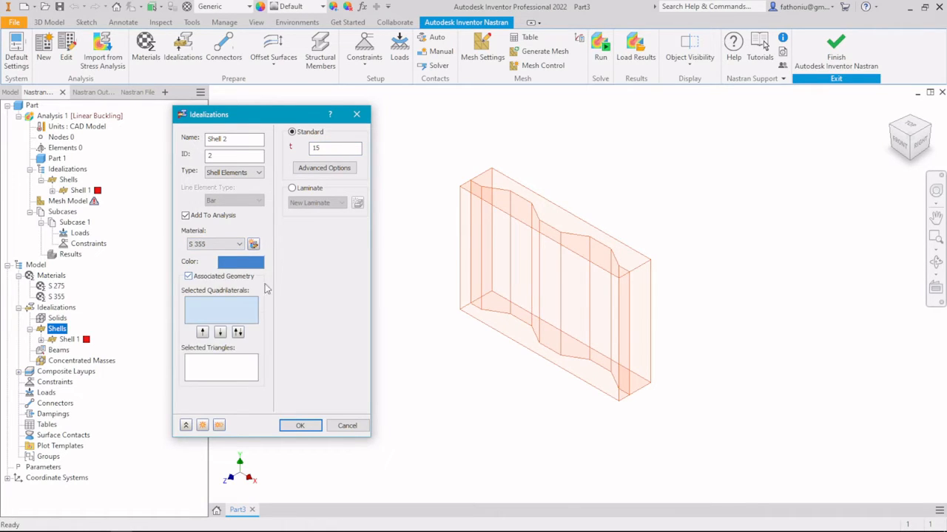
pyautogui.click(475, 247)
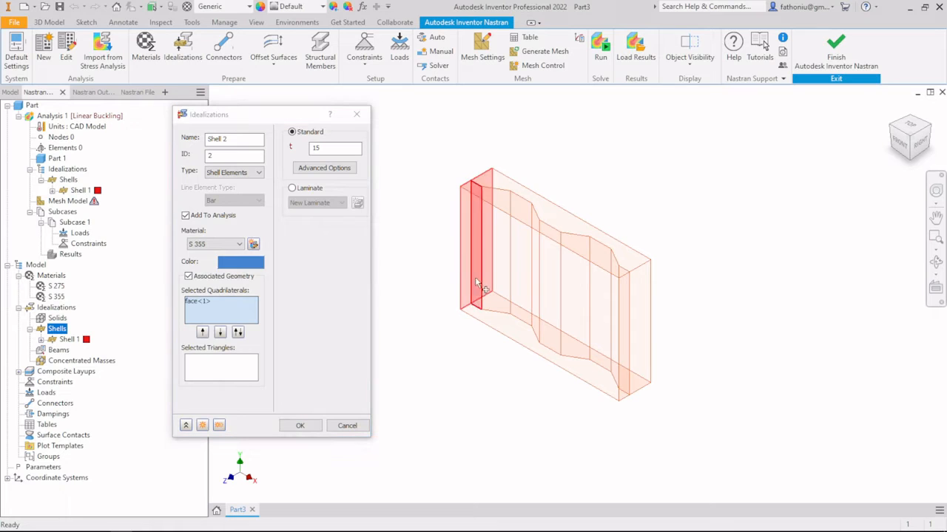
pyautogui.click(643, 334)
pyautogui.click(300, 426)
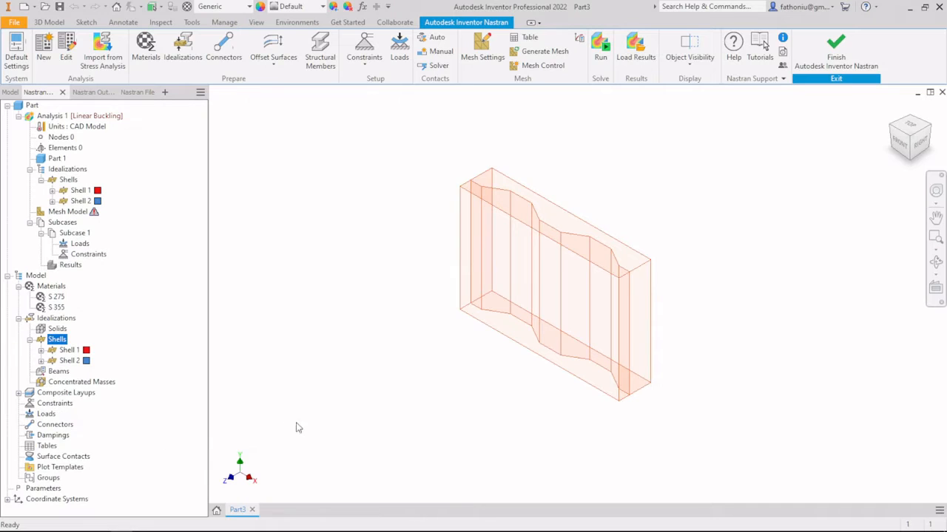
# - Create a third shell idealization with a 6 mm thickness, keeping S 275 as its material, for the corrugated web
pyautogui.rightClick(64, 340)
pyautogui.click(83, 348)
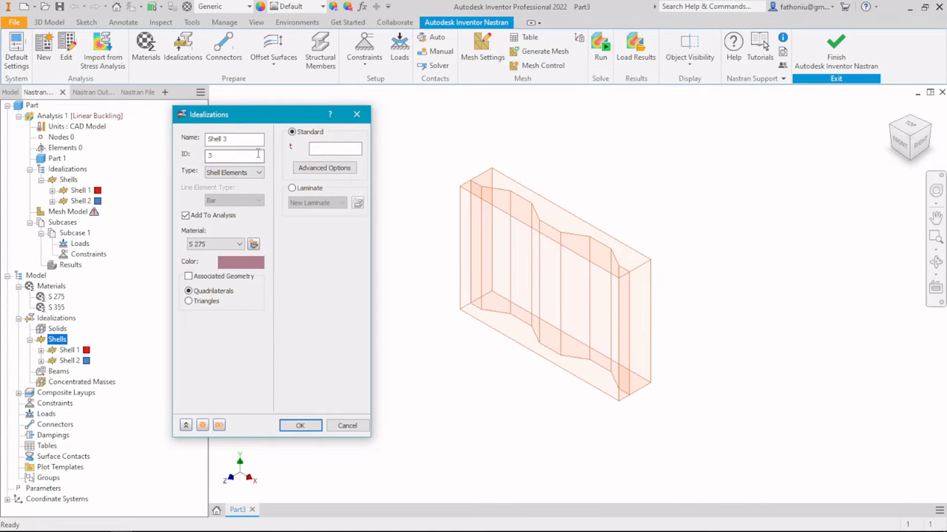
pyautogui.click(321, 150)
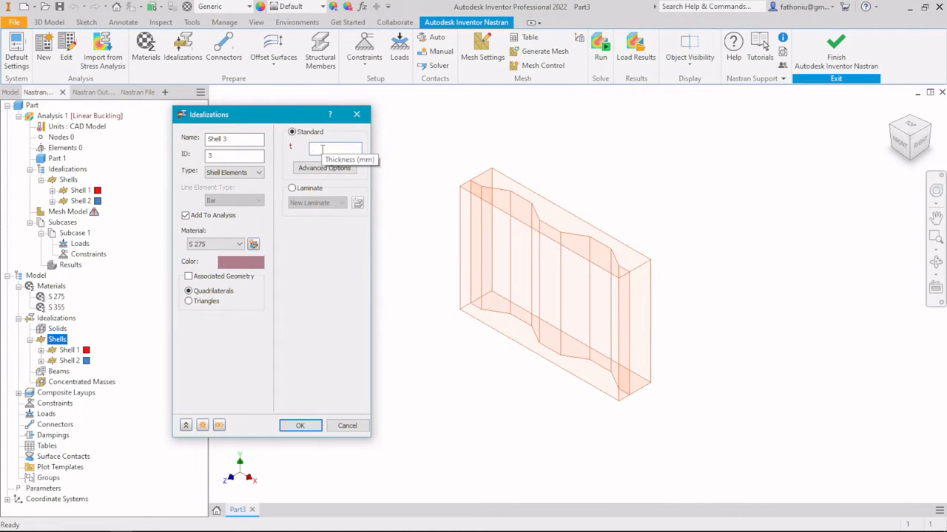
pyautogui.write('6')
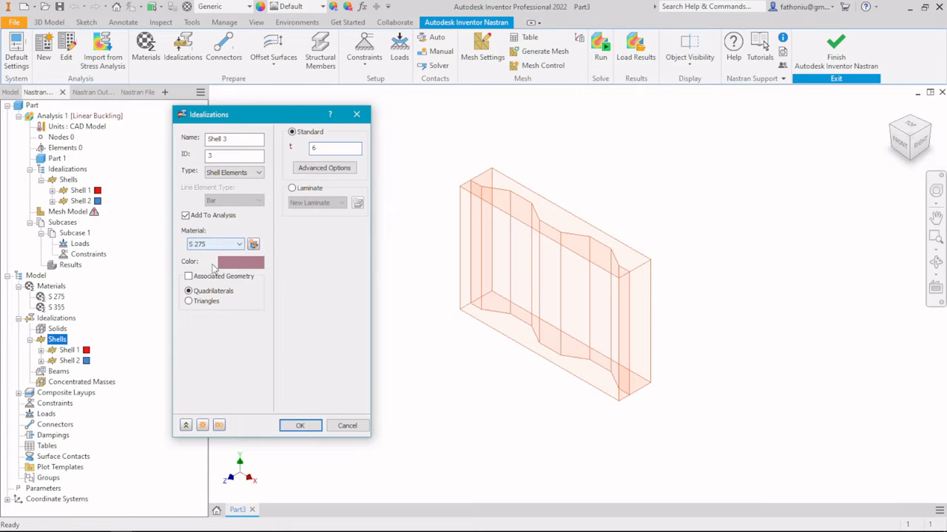
# - Associate the Shell 3 idealization with all faces of the corrugated web and accept it
pyautogui.click(190, 276)
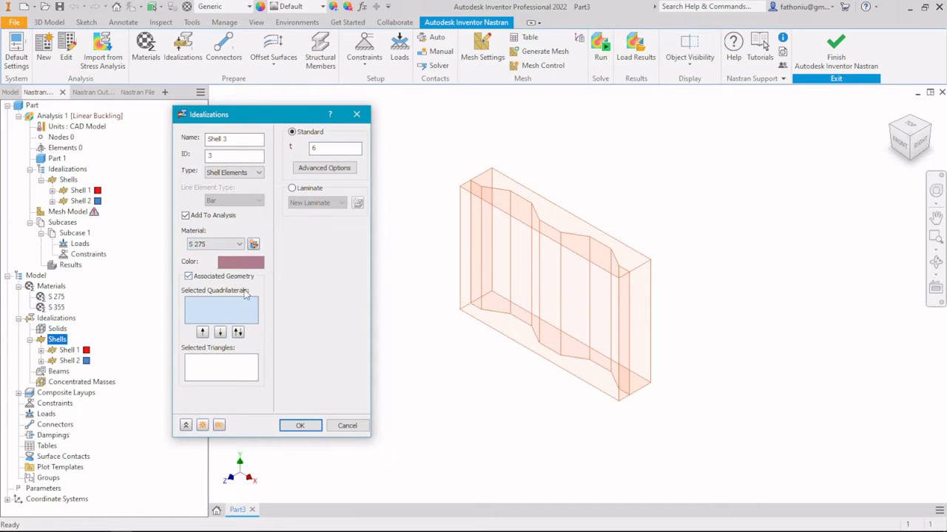
pyautogui.scroll(3, 485, 288)
pyautogui.click(477, 270)
pyautogui.click(529, 286)
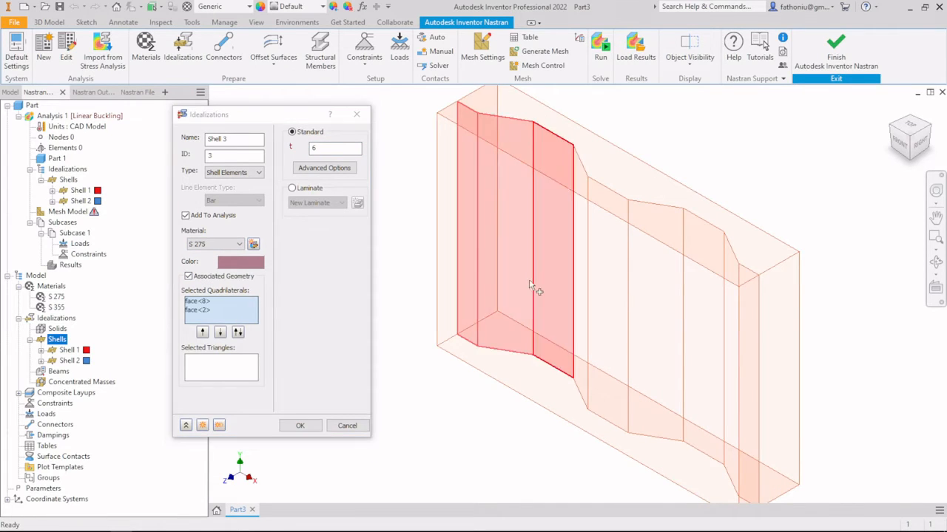
pyautogui.click(539, 289)
pyautogui.click(581, 310)
pyautogui.click(610, 326)
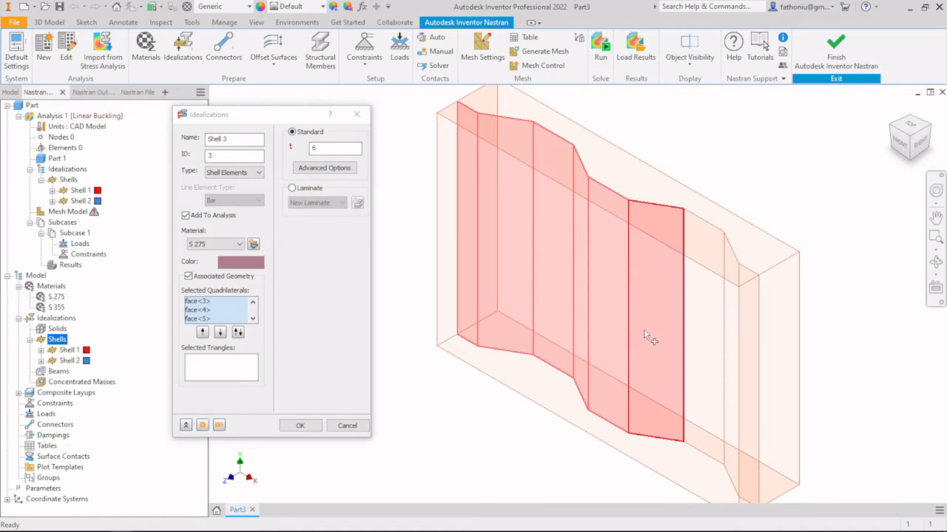
pyautogui.click(644, 331)
pyautogui.click(690, 344)
pyautogui.keyDown('shift'); pyautogui.moveTo(694, 351); pyautogui.dragTo(762, 356, button='middle'); pyautogui.keyUp('shift')
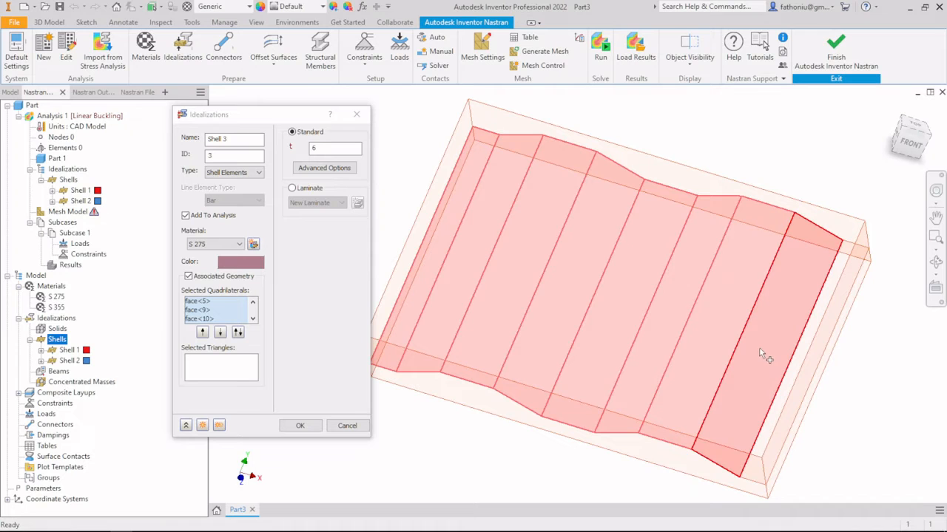
pyautogui.click(759, 348)
pyautogui.click(798, 359)
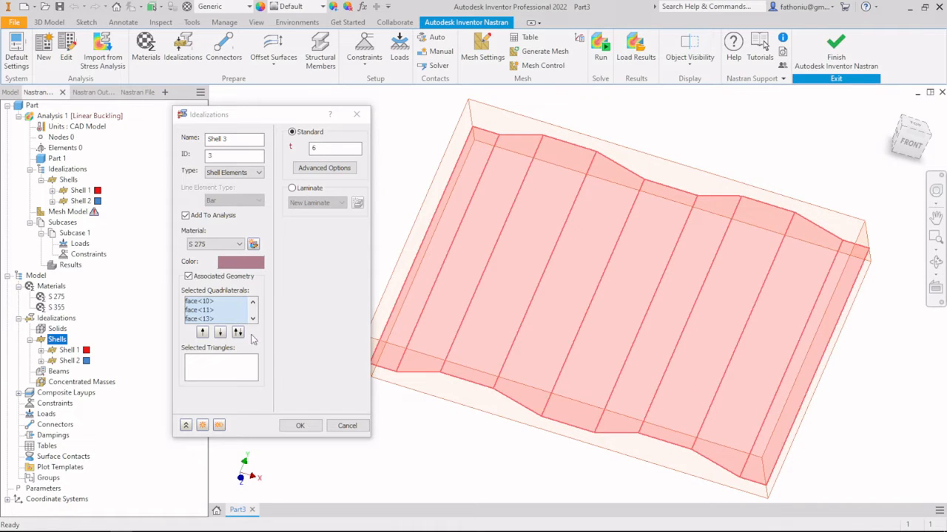
pyautogui.click(302, 429)
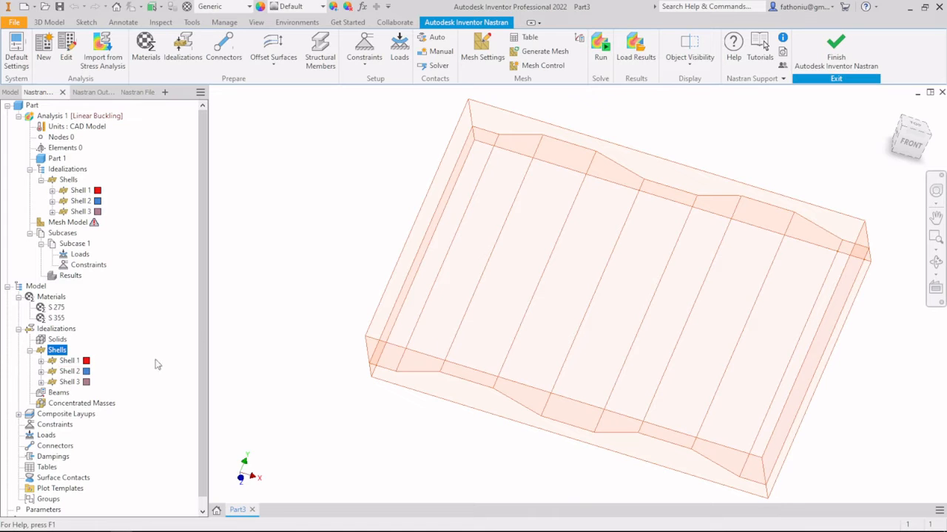
# - Generate the mesh with continuous meshing enabled, check the web-to-flange connection, and accept the mesh settings
pyautogui.scroll(-3, 328, 276)
pyautogui.press('F4')
pyautogui.moveTo(302, 237); pyautogui.dragTo(244, 220)
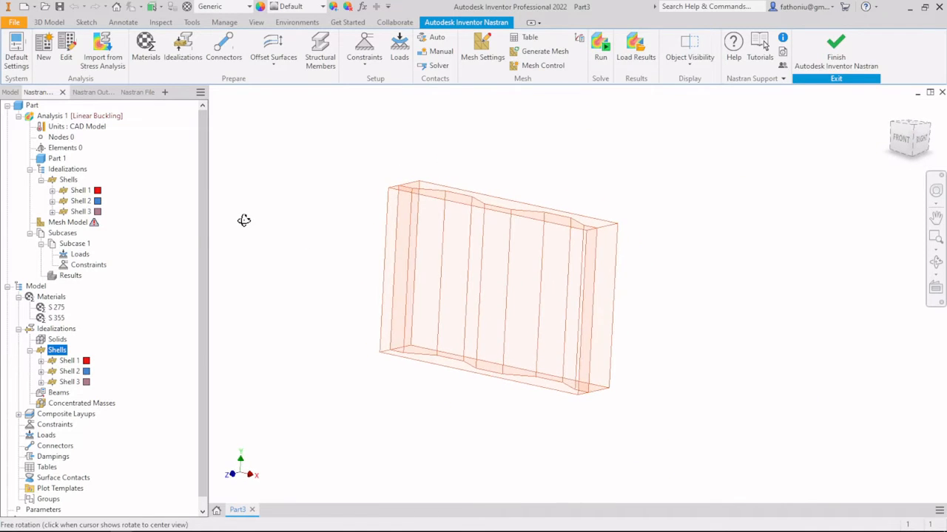
pyautogui.rightClick(65, 229)
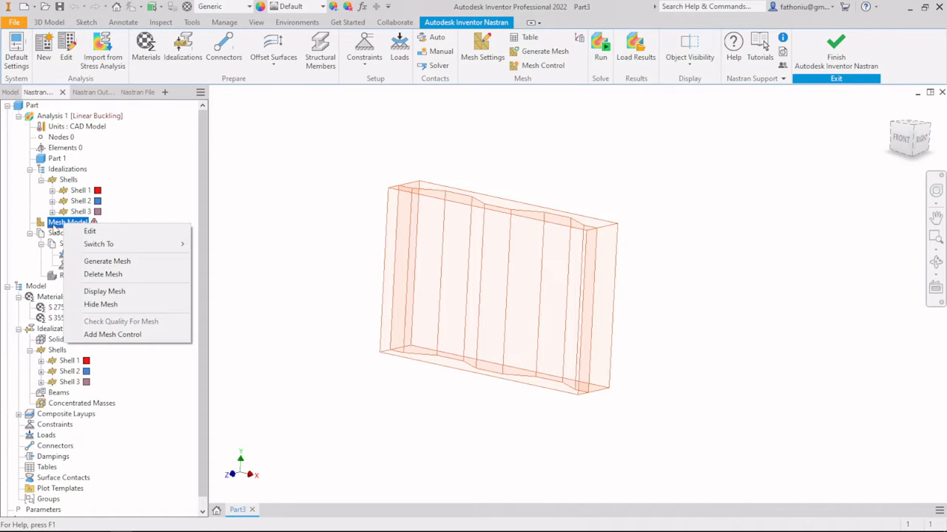
pyautogui.click(88, 233)
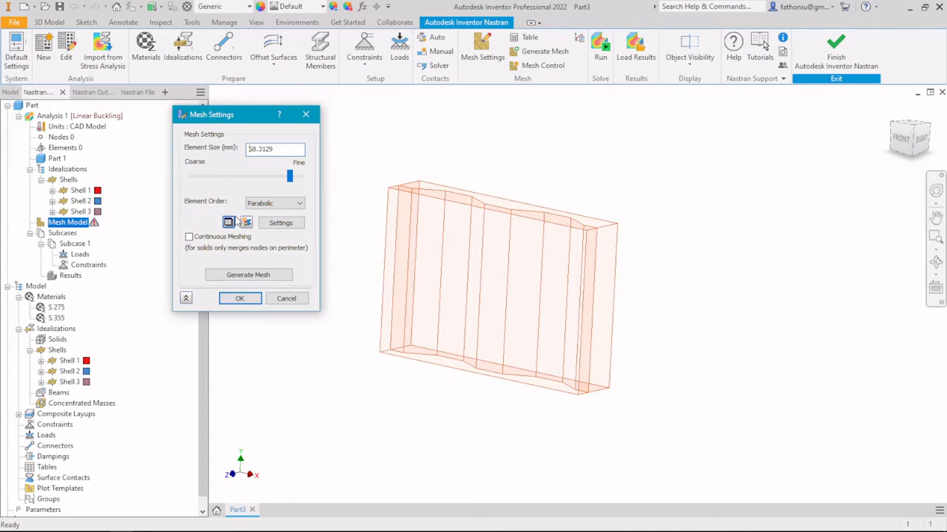
pyautogui.click(189, 237)
pyautogui.click(247, 274)
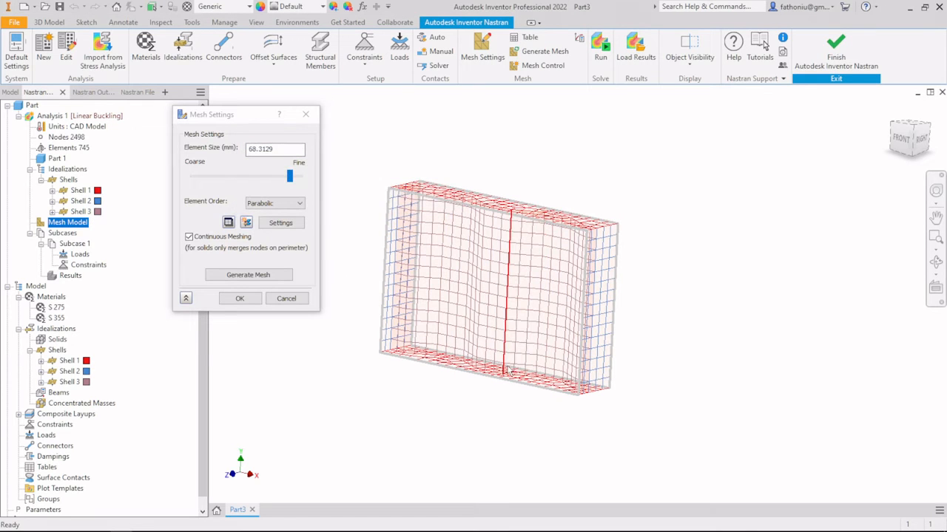
pyautogui.scroll(-2, 446, 371)
pyautogui.scroll(5, 445, 370)
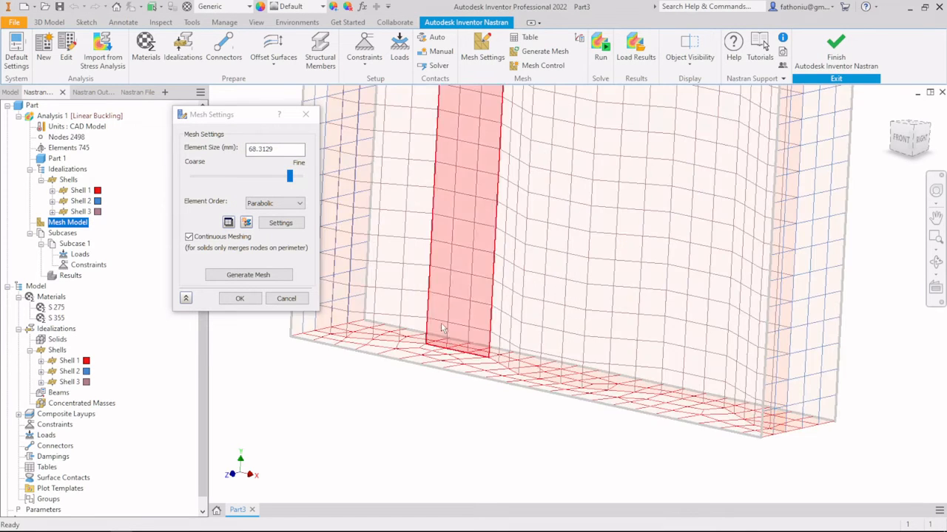
pyautogui.keyDown('shift'); pyautogui.moveTo(444, 333); pyautogui.dragTo(433, 339, button='middle'); pyautogui.keyUp('shift')
pyautogui.scroll(5, 449, 261)
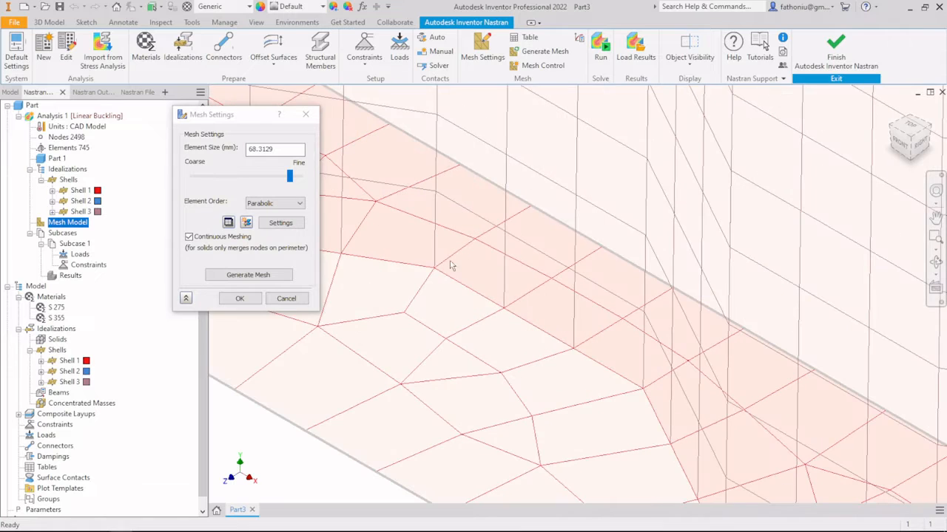
pyautogui.scroll(-8, 428, 361)
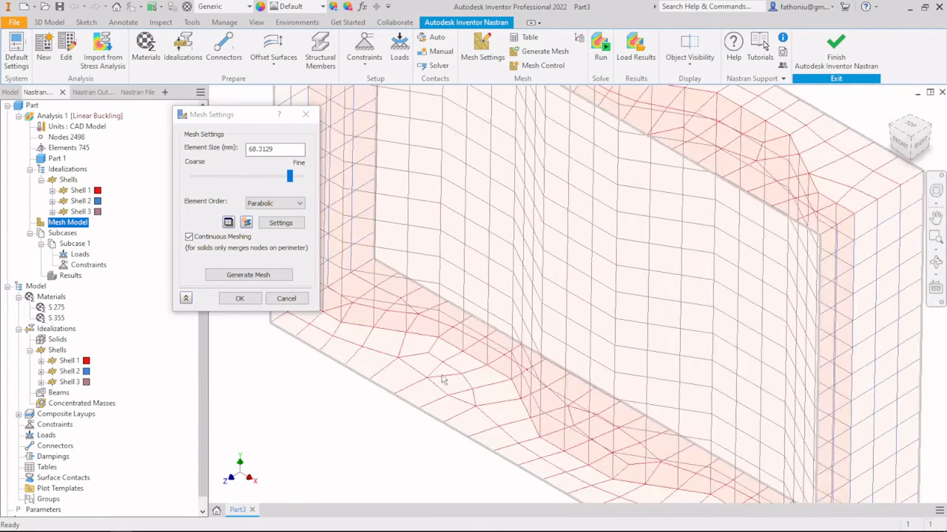
pyautogui.moveTo(664, 392); pyautogui.dragTo(659, 347, button='middle')
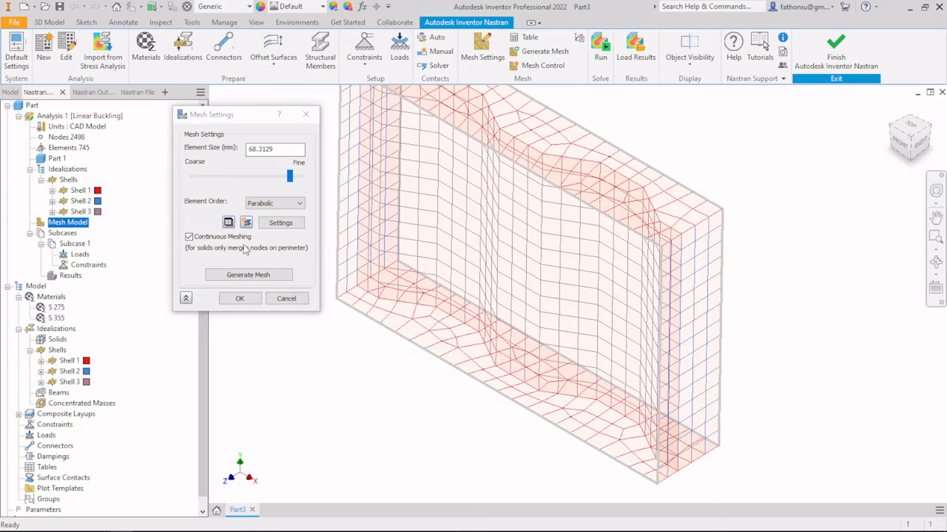
pyautogui.click(239, 299)
# - Add a force load to Subcase 1 with Fy of -1000 N on the end plate face at the girder's +X end
pyautogui.keyDown('shift'); pyautogui.moveTo(332, 309); pyautogui.dragTo(227, 274, button='middle'); pyautogui.keyUp('shift')
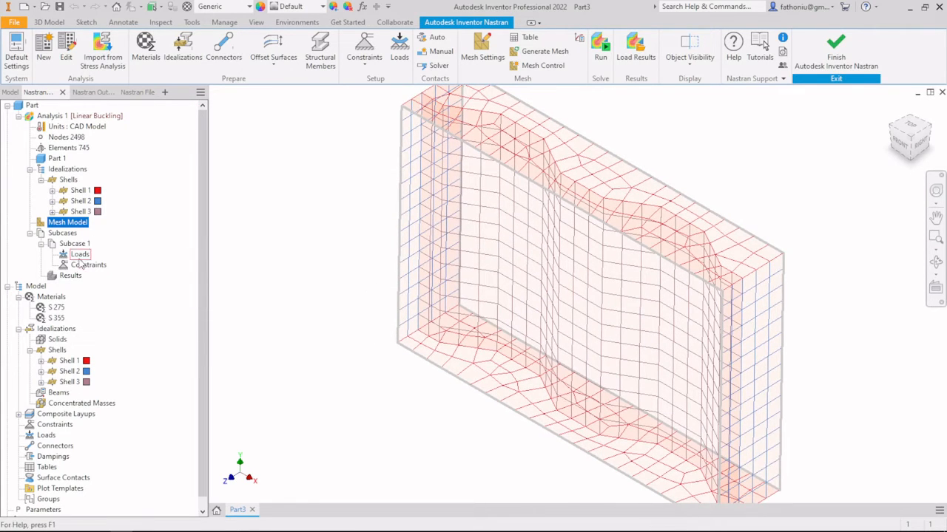
pyautogui.rightClick(80, 254)
pyautogui.click(108, 264)
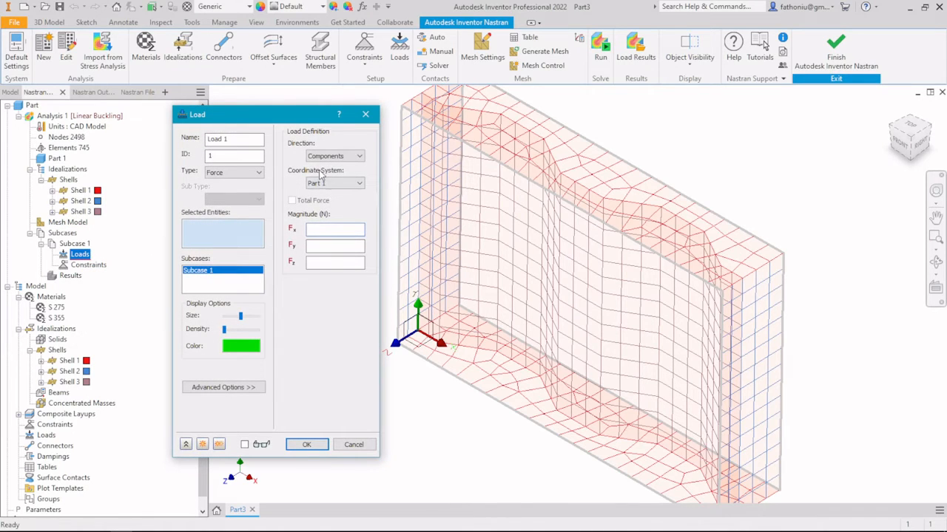
pyautogui.click(318, 246)
pyautogui.click(312, 244)
pyautogui.write('-1000')
pyautogui.click(771, 335)
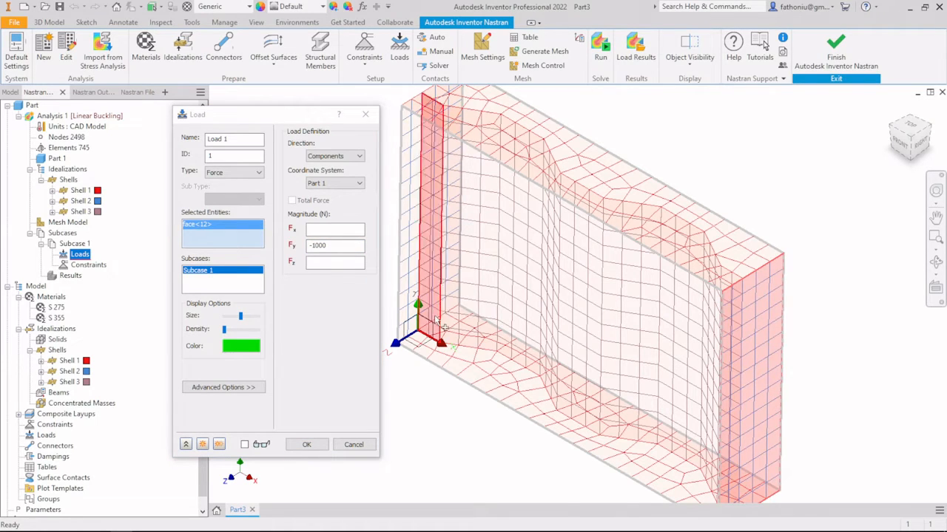
pyautogui.click(306, 447)
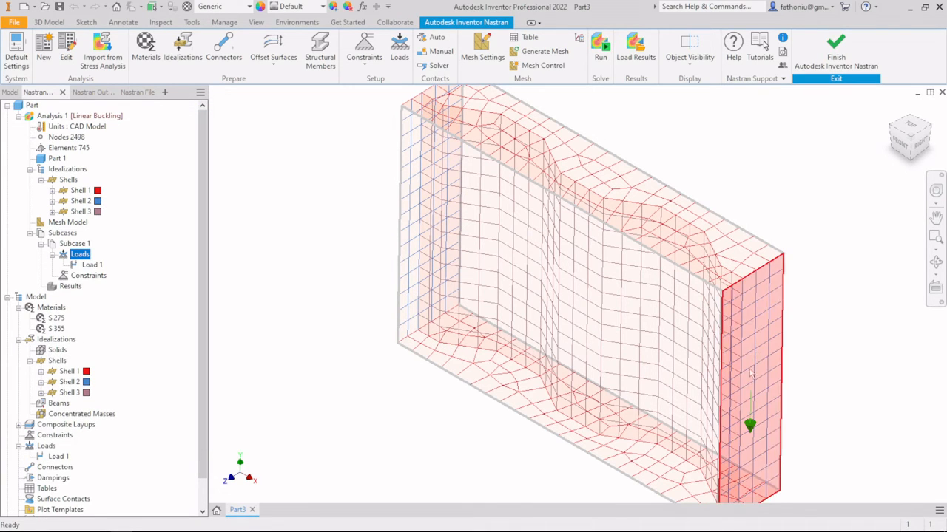
# - Add a structural constraint to Subcase 1 on the loaded +X end plate face, restraining only Tx and Tz
pyautogui.moveTo(365, 392); pyautogui.dragTo(389, 330, button='middle')
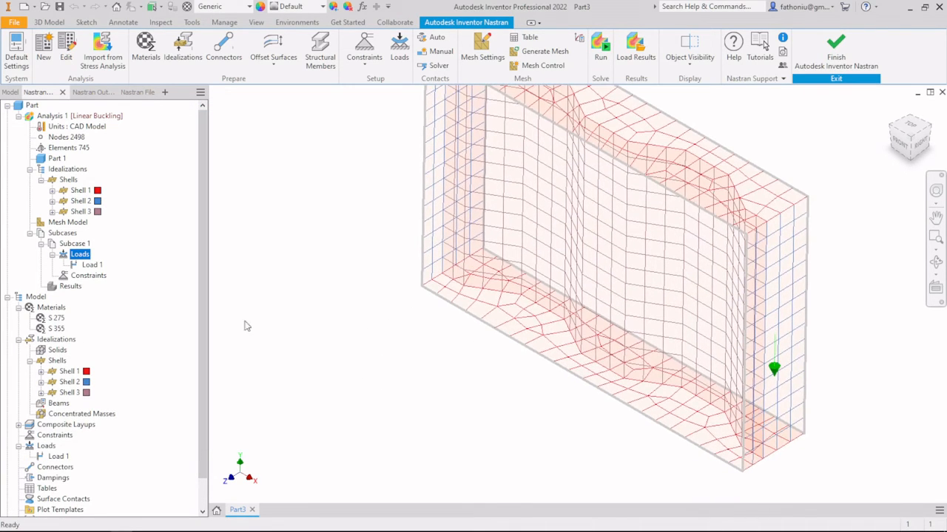
pyautogui.rightClick(102, 278)
pyautogui.click(121, 284)
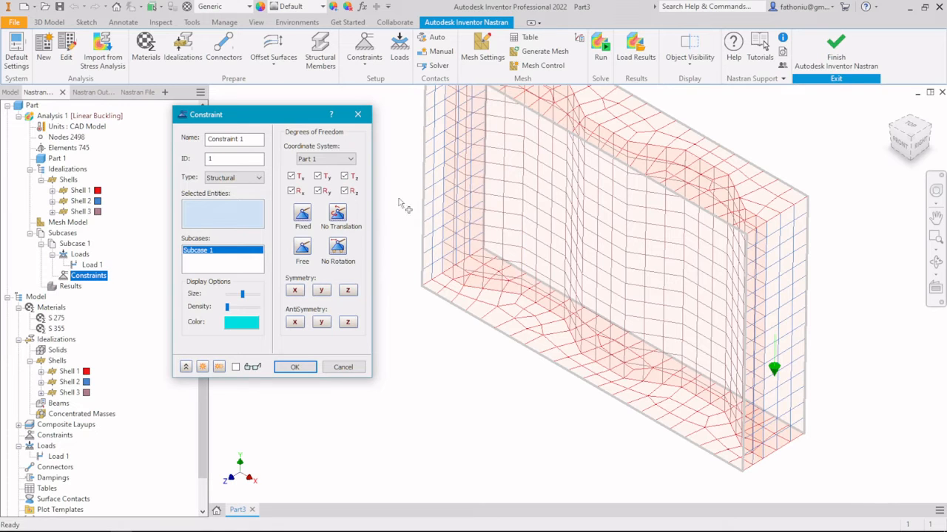
pyautogui.scroll(4, 401, 227)
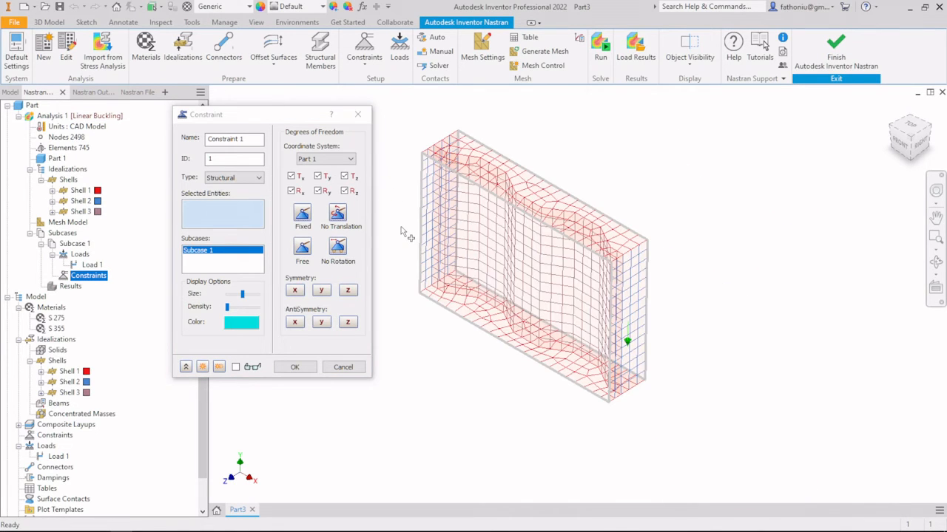
pyautogui.scroll(-5, 400, 226)
pyautogui.scroll(4, 400, 226)
pyautogui.moveTo(400, 227); pyautogui.dragTo(410, 217, button='middle')
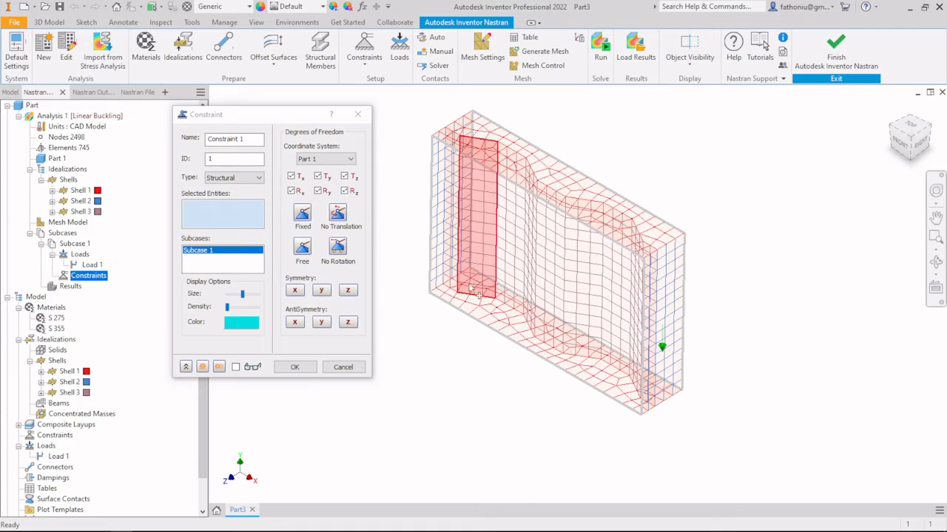
pyautogui.click(318, 176)
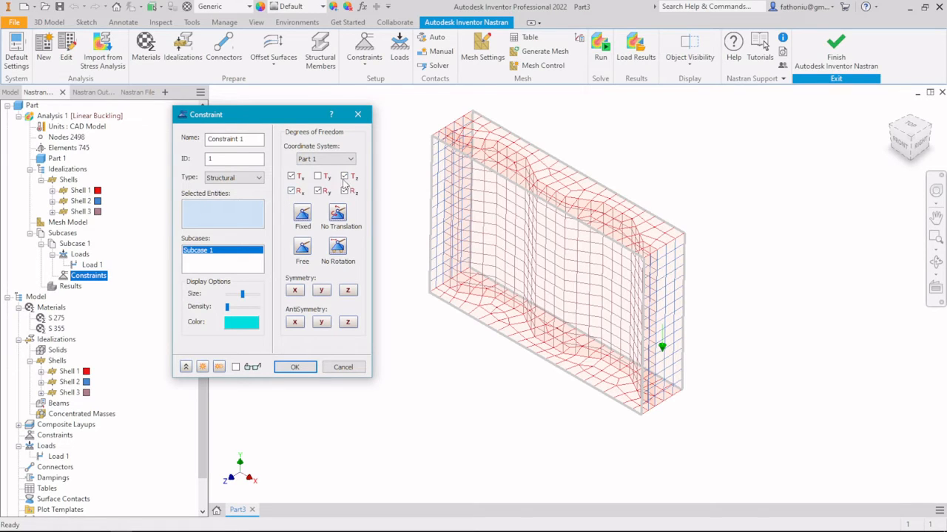
pyautogui.click(292, 191)
pyautogui.click(321, 192)
pyautogui.click(345, 191)
pyautogui.click(669, 304)
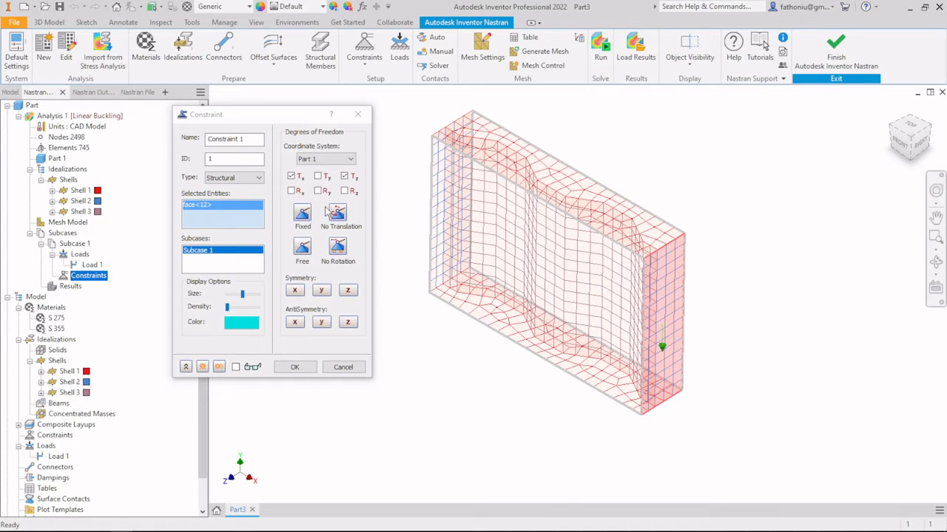
pyautogui.click(298, 369)
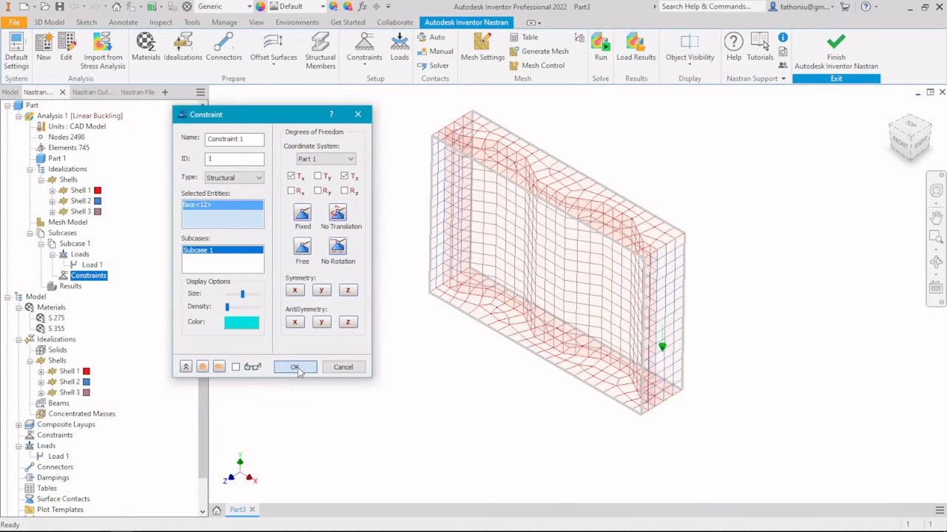
# - Add a second constraint to Subcase 1 that fixes all six degrees of freedom on the opposite end plate face
pyautogui.rightClick(104, 280)
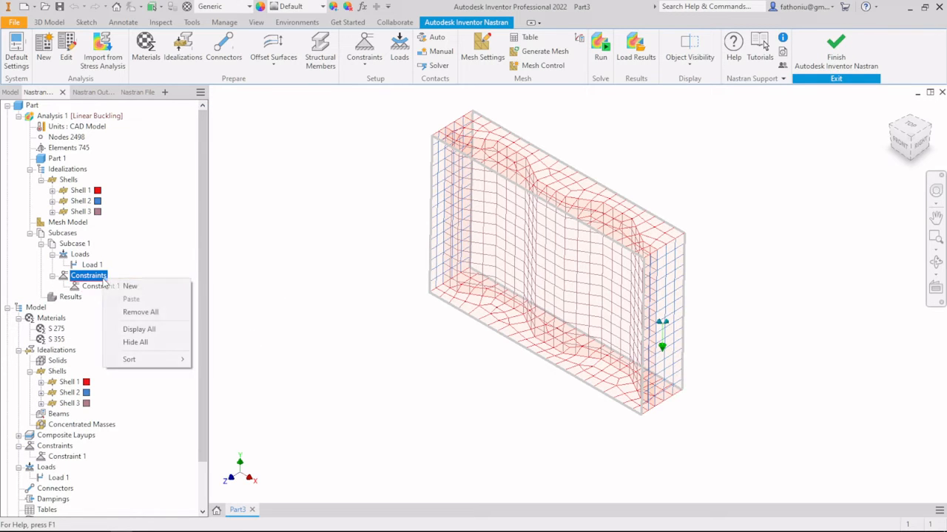
pyautogui.click(130, 286)
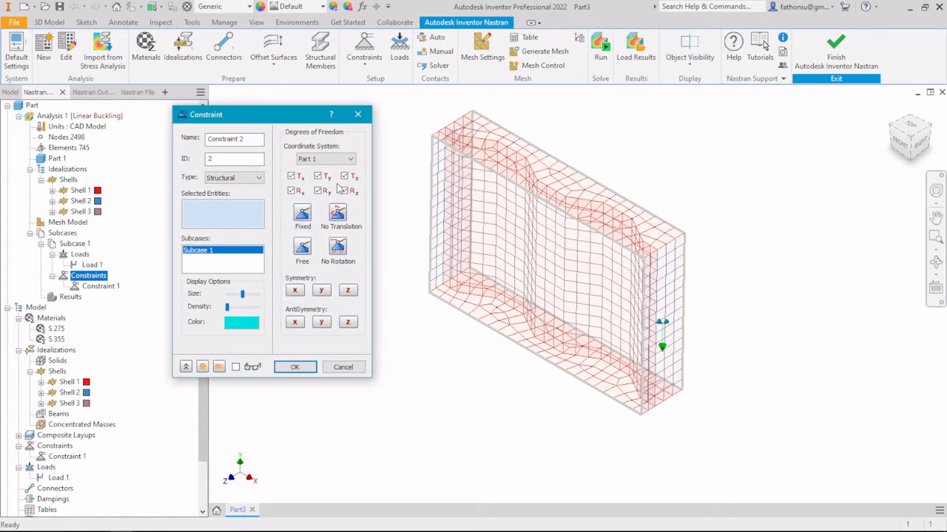
pyautogui.keyDown('shift'); pyautogui.moveTo(382, 380); pyautogui.dragTo(441, 343, button='middle'); pyautogui.keyUp('shift')
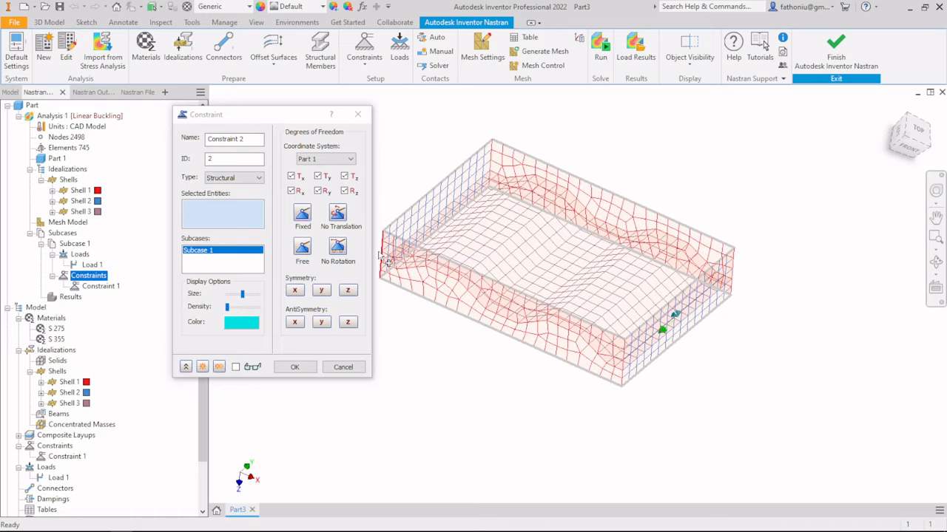
pyautogui.click(441, 204)
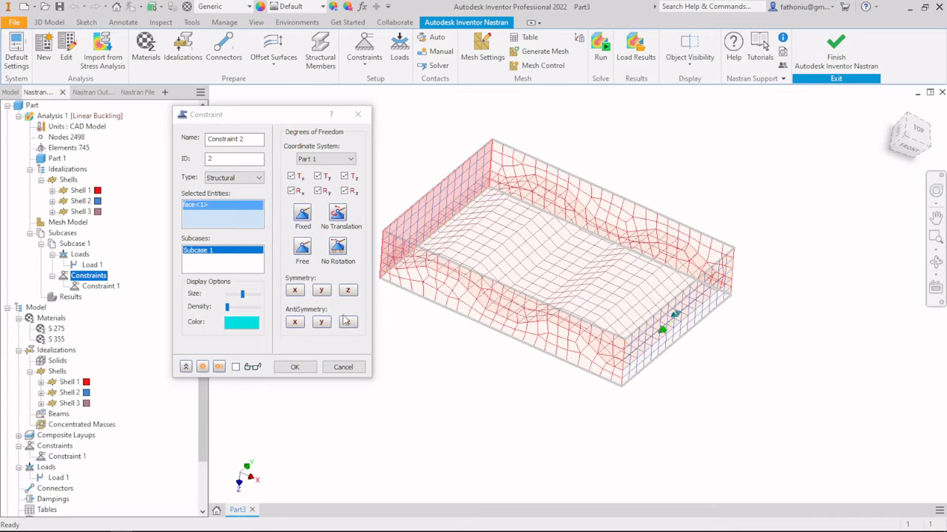
pyautogui.click(294, 367)
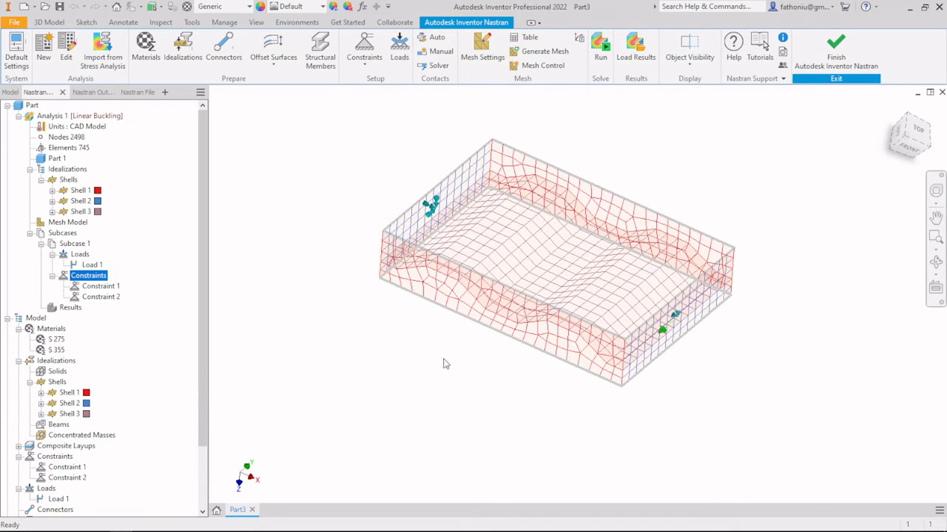
# - Run the linear buckling analysis, saving the part as ShellGirder in the PackNGo folder and accepting the location outside the active project
pyautogui.keyDown('shift'); pyautogui.moveTo(445, 363); pyautogui.dragTo(399, 328, button='middle'); pyautogui.keyUp('shift')
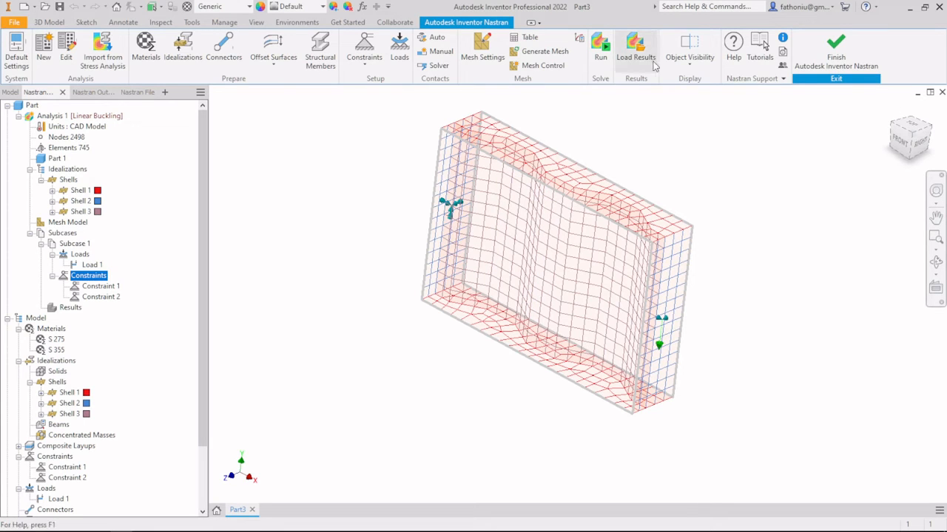
pyautogui.click(596, 46)
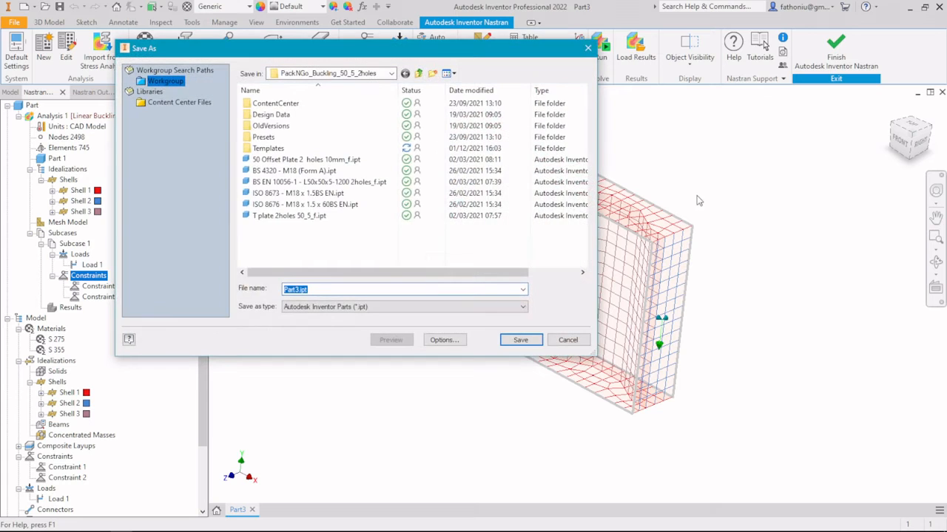
pyautogui.click(419, 73)
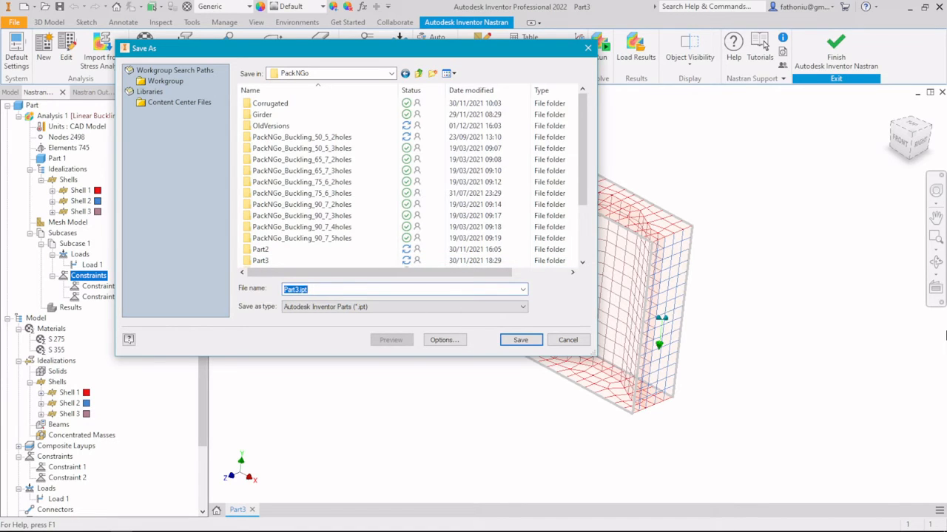
pyautogui.write('She')
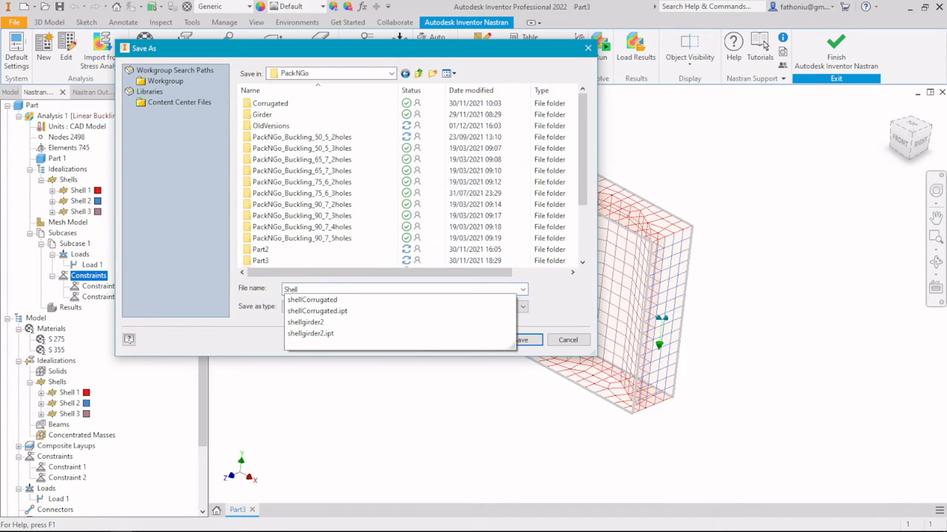
pyautogui.write('llGirder')
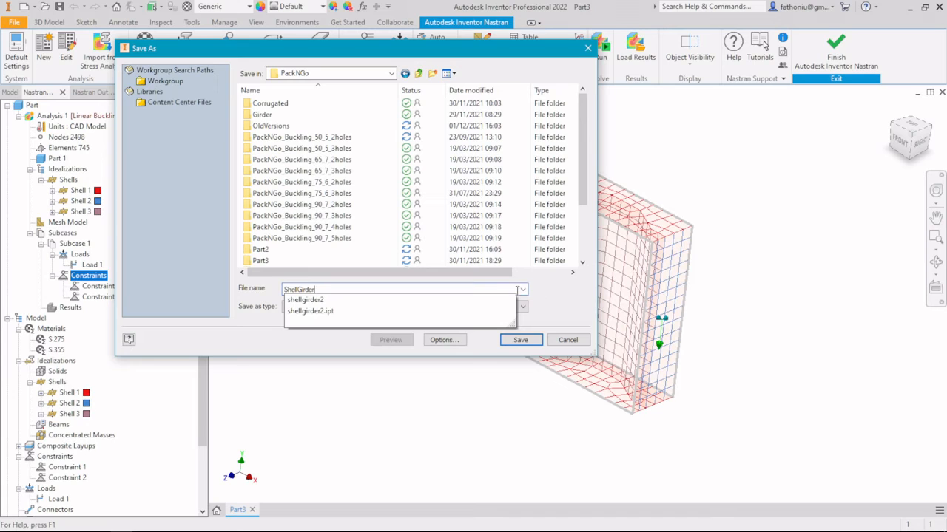
pyautogui.click(555, 304)
pyautogui.click(521, 341)
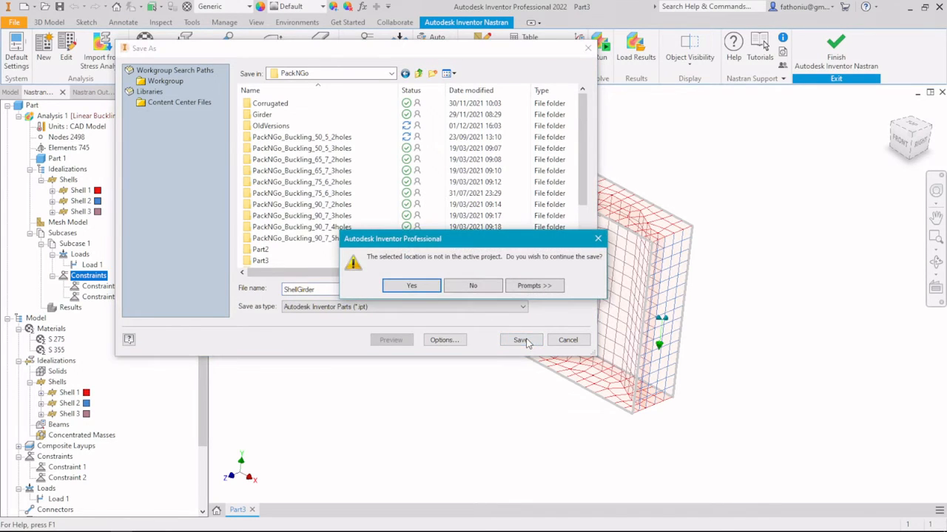
pyautogui.click(412, 285)
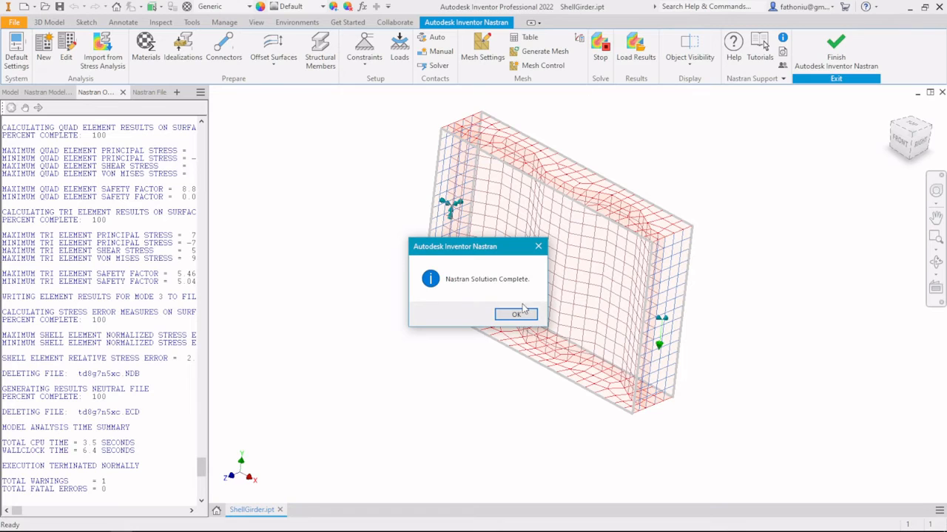
pyautogui.click(515, 315)
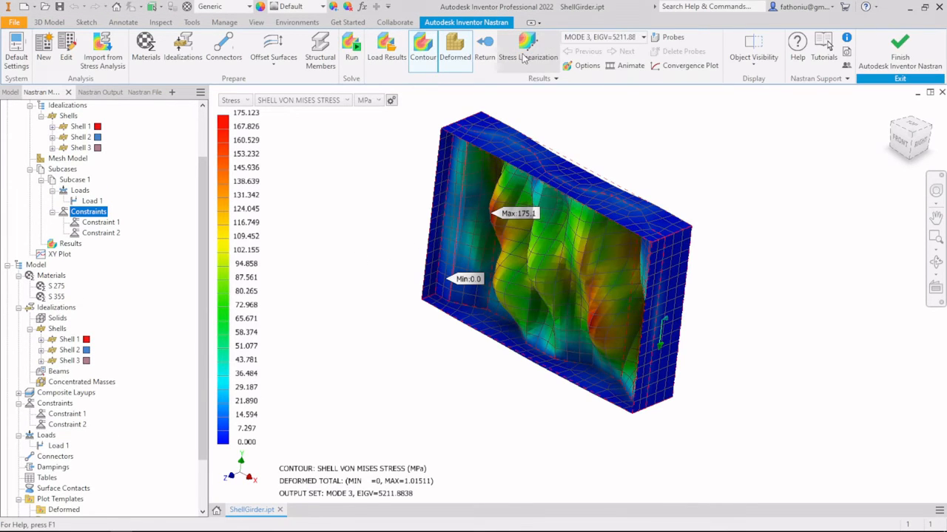
# - Display the Mode 1 buckling result and examine the deformed corrugated web
pyautogui.click(643, 37)
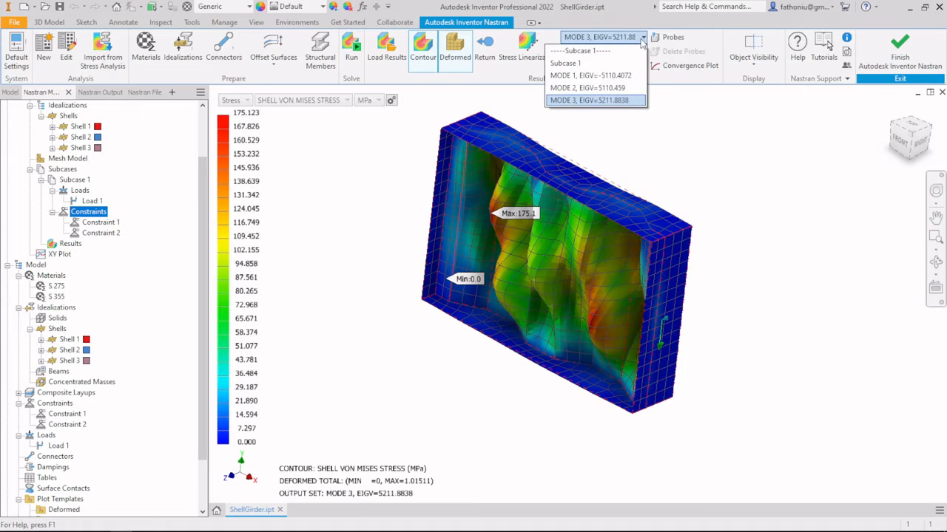
pyautogui.click(623, 77)
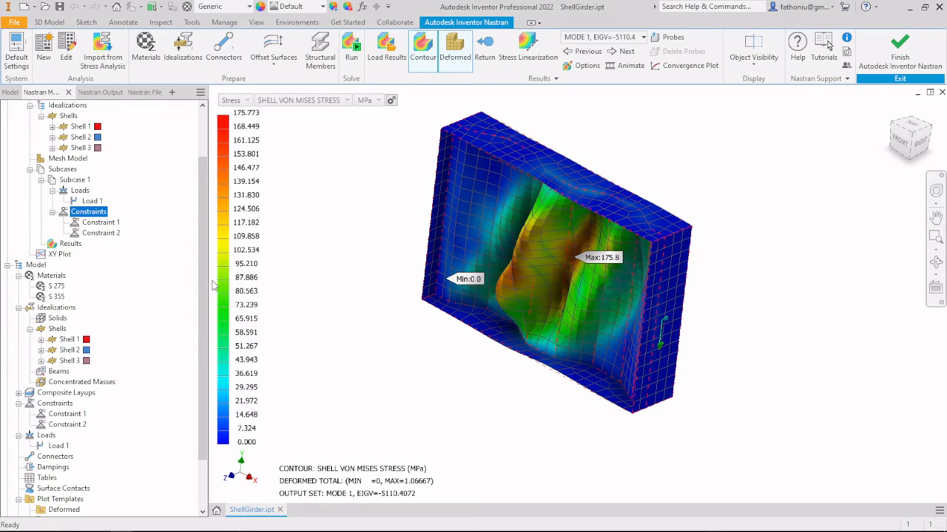
pyautogui.keyDown('shift'); pyautogui.moveTo(320, 309); pyautogui.dragTo(351, 325, button='middle'); pyautogui.keyUp('shift')
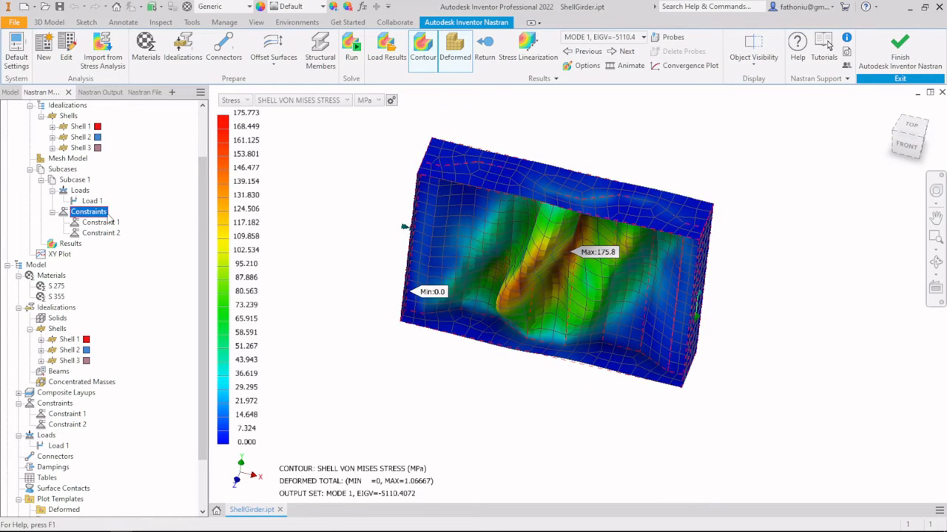
# - Create a new Nonlinear Static analysis for the part, keeping Bonded contact and large displacements on
pyautogui.scroll(2, 90, 190)
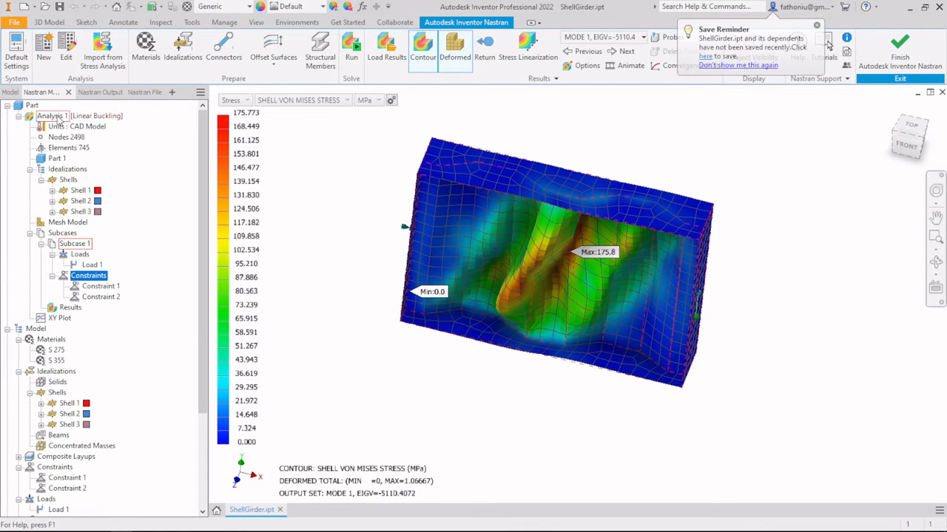
pyautogui.rightClick(59, 120)
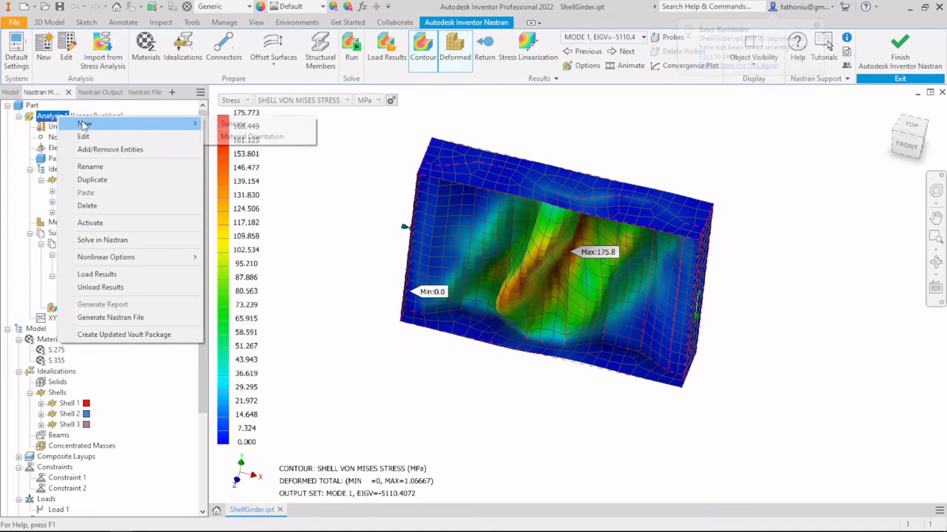
pyautogui.click(34, 105)
pyautogui.rightClick(35, 107)
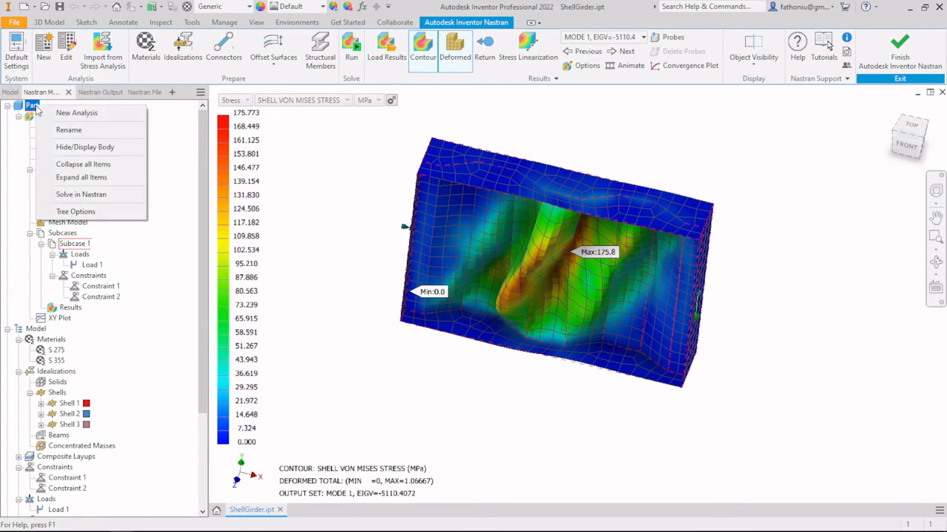
pyautogui.click(32, 106)
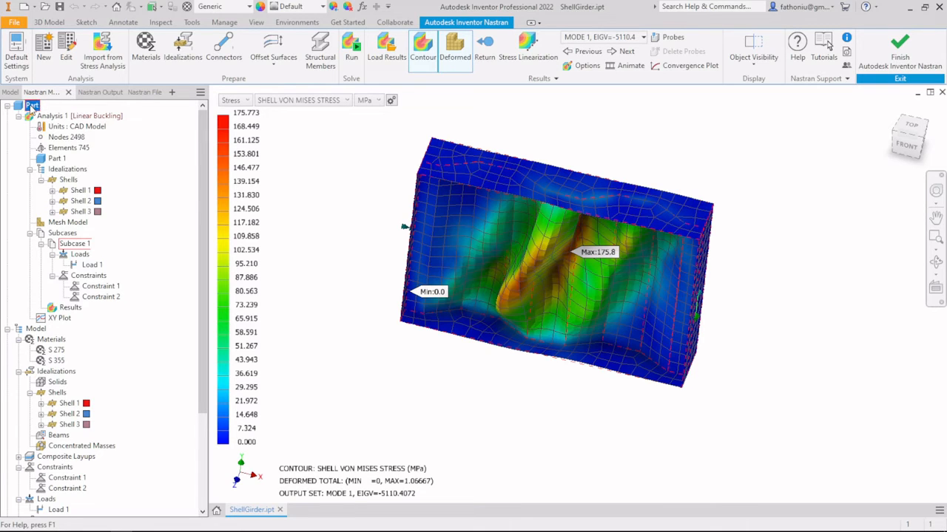
pyautogui.rightClick(33, 108)
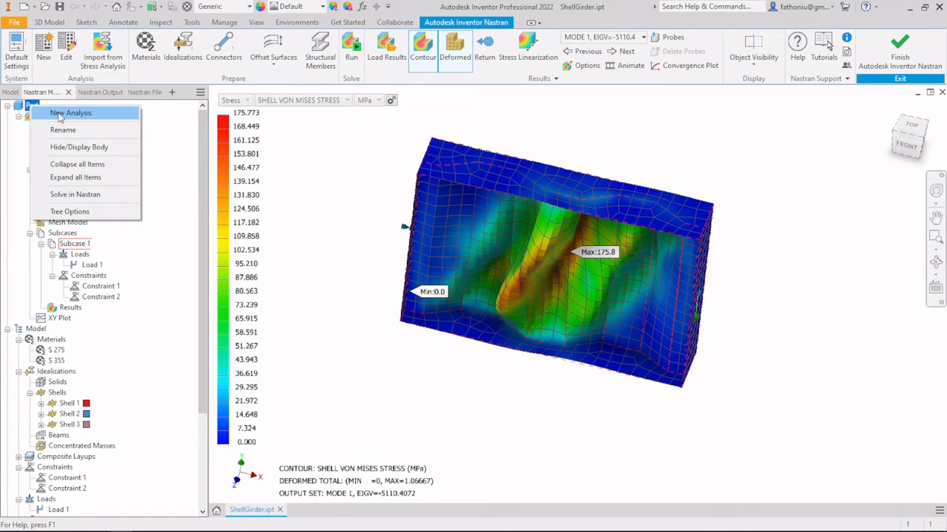
pyautogui.click(59, 113)
pyautogui.click(181, 146)
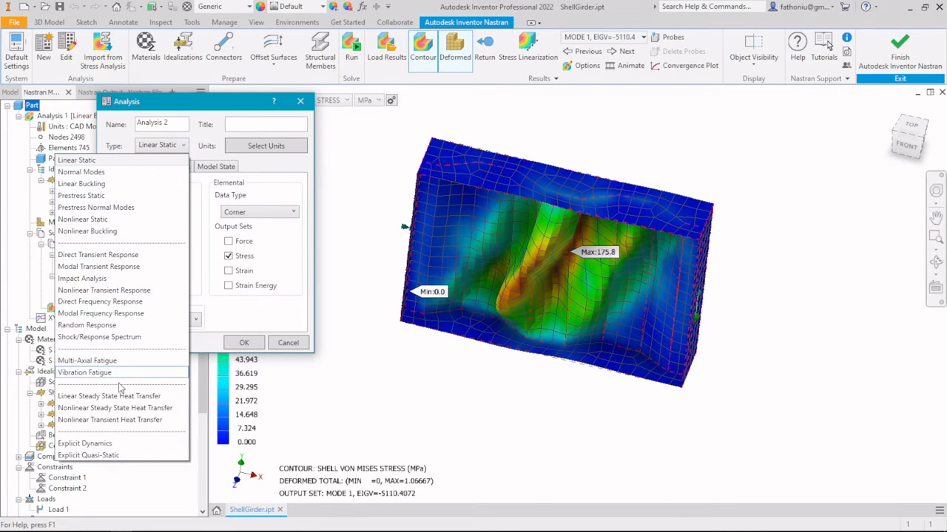
pyautogui.click(117, 219)
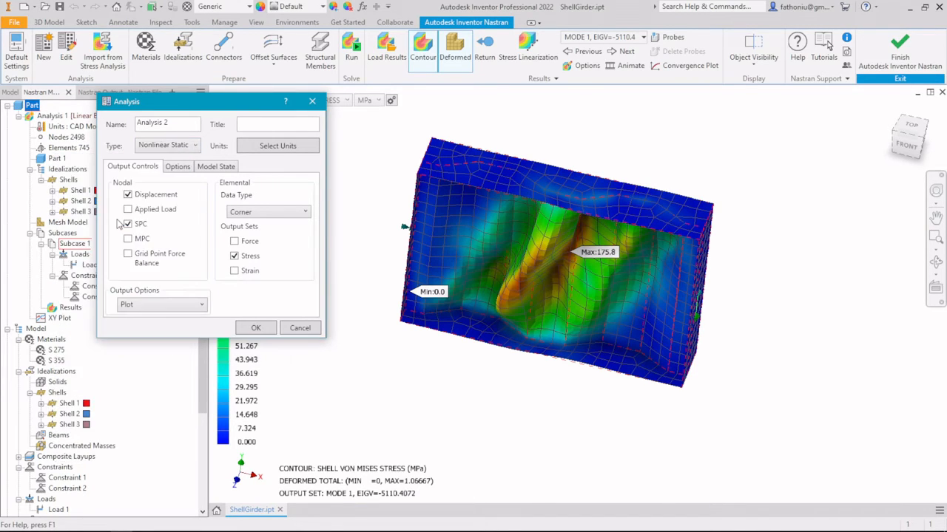
pyautogui.click(180, 166)
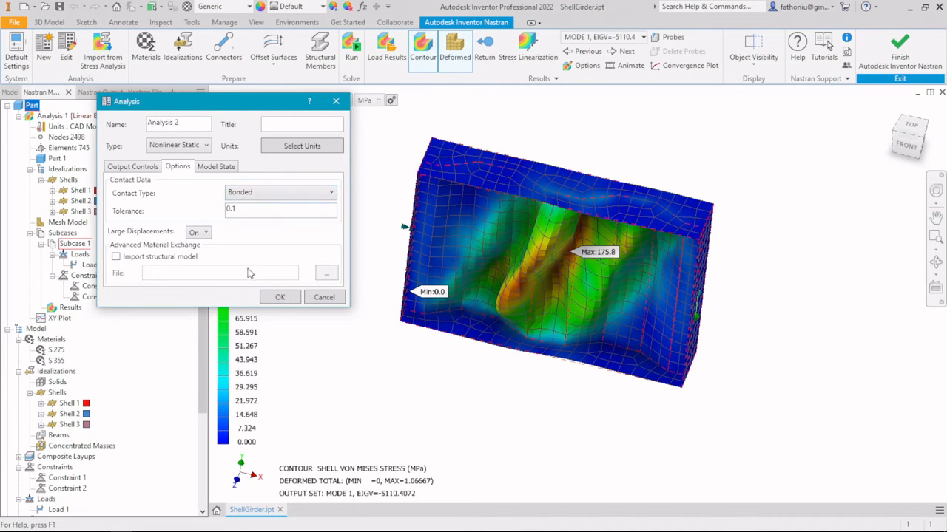
pyautogui.click(281, 297)
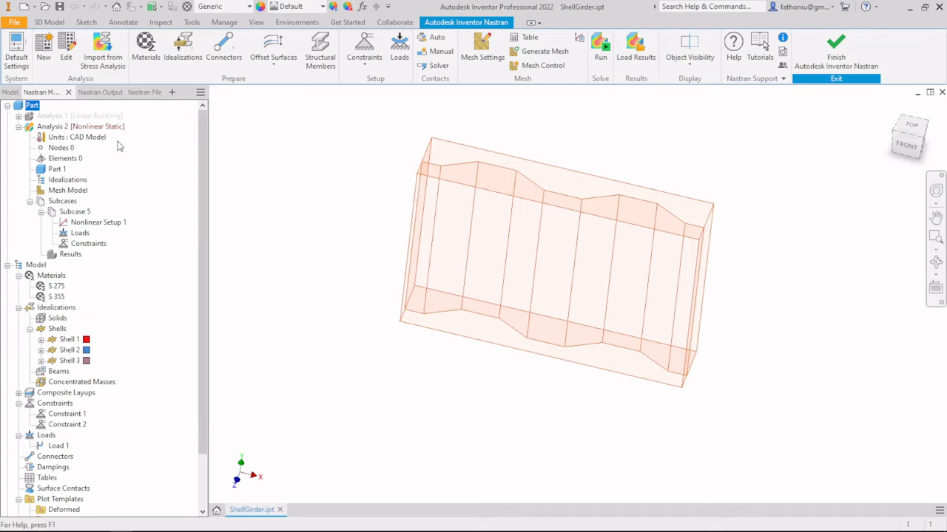
# - Set Nonlinear Setup 1 to 10 increments with intermediate output on
pyautogui.doubleClick(102, 223)
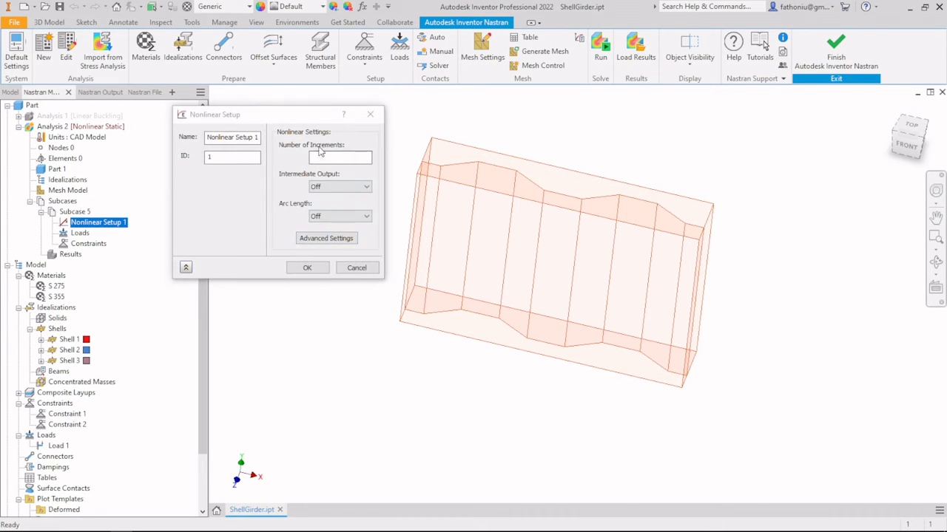
pyautogui.click(323, 155)
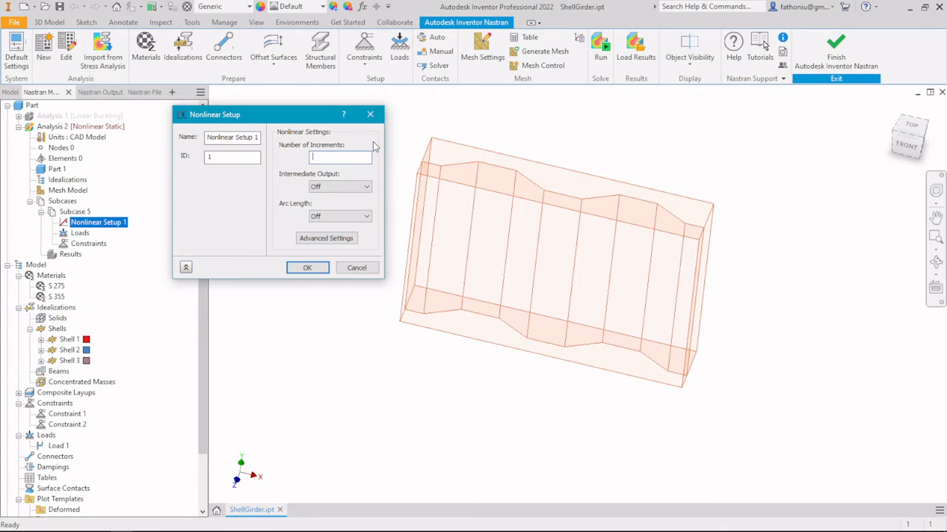
pyautogui.click(345, 186)
pyautogui.click(328, 206)
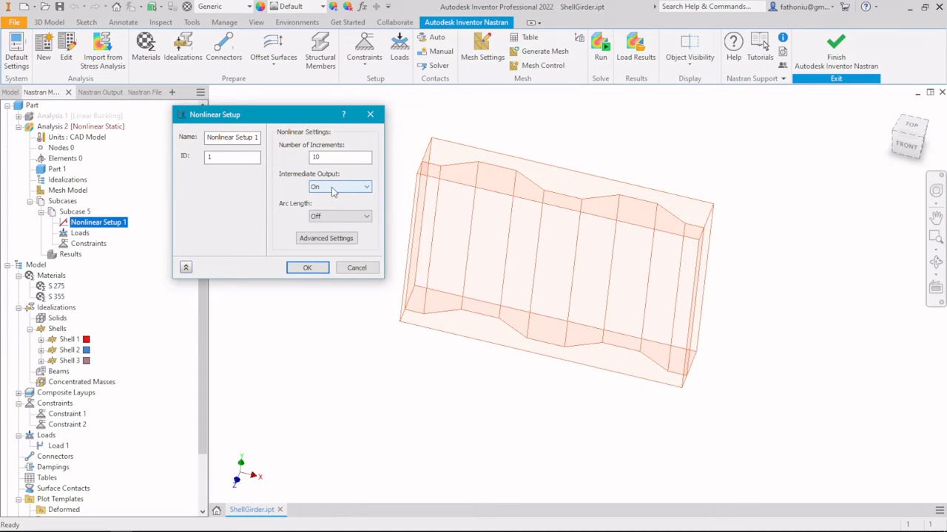
# - Set the advanced nonlinear parameters to the AUTO stiffness update method and a load convergence tolerance of 0.1, and accept the setup
pyautogui.click(325, 239)
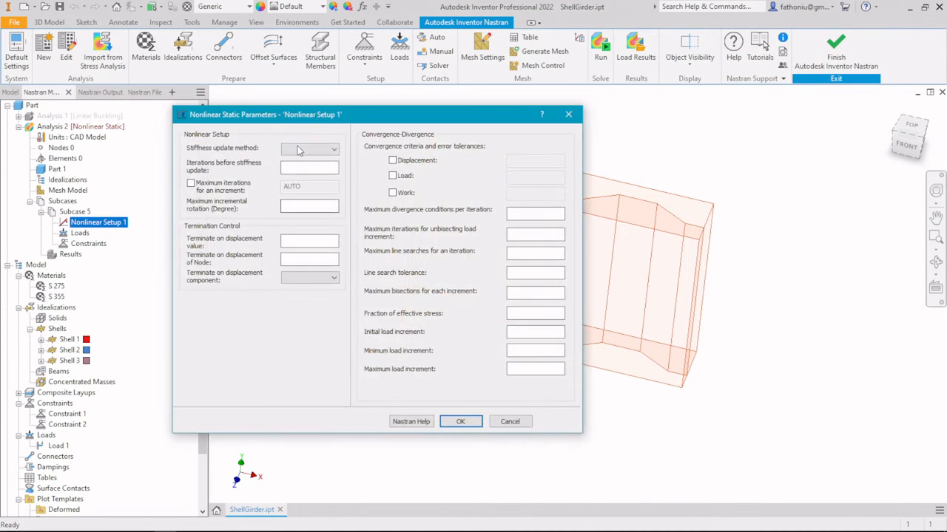
pyautogui.click(299, 151)
pyautogui.click(296, 169)
pyautogui.click(402, 178)
pyautogui.click(529, 176)
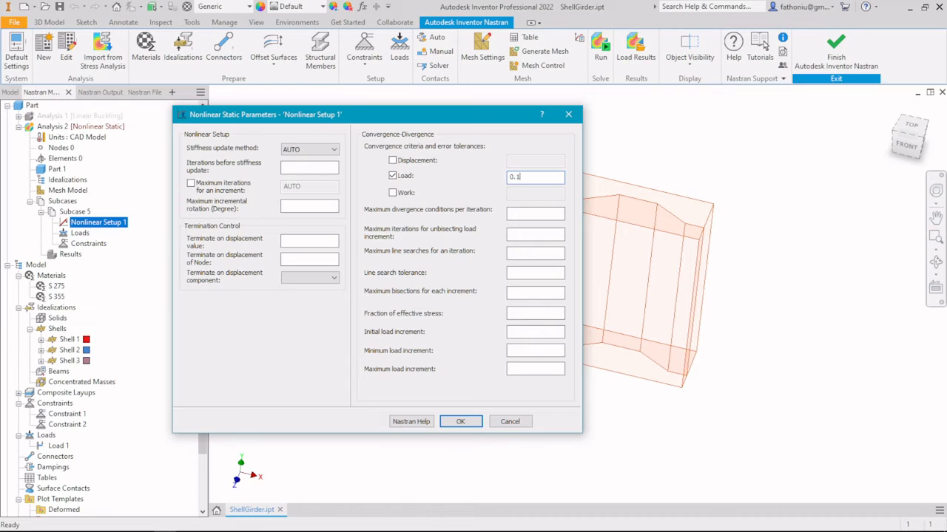
pyautogui.click(520, 293)
pyautogui.click(459, 420)
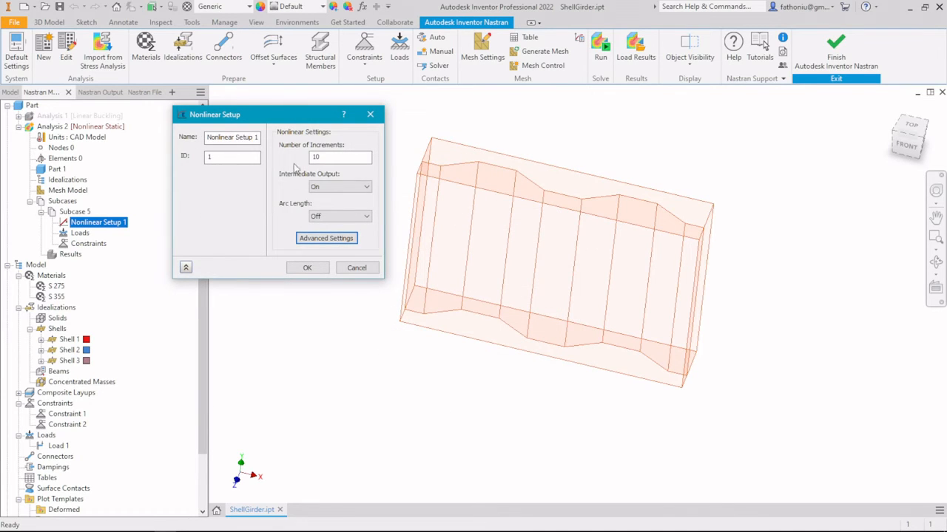
pyautogui.click(307, 268)
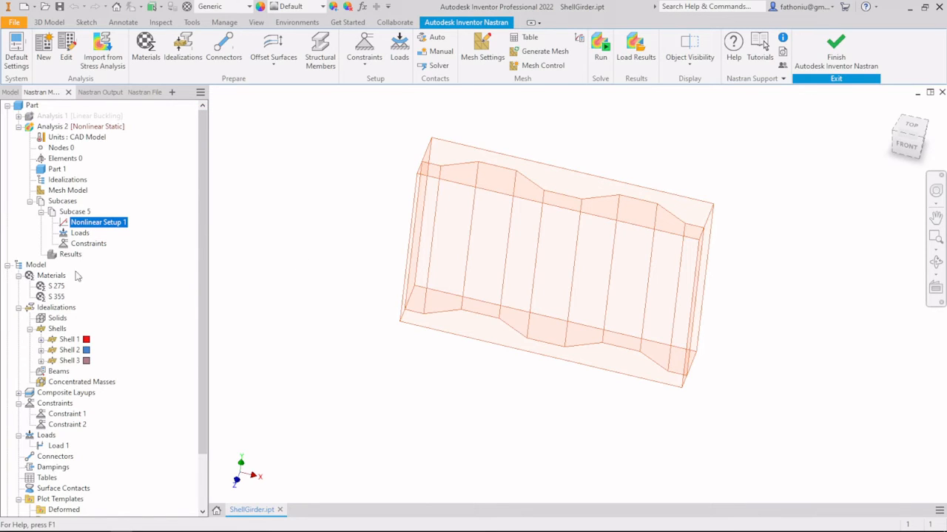
# - Review the thickness, material and assigned faces of the existing Shell 1 idealization
pyautogui.click(40, 341)
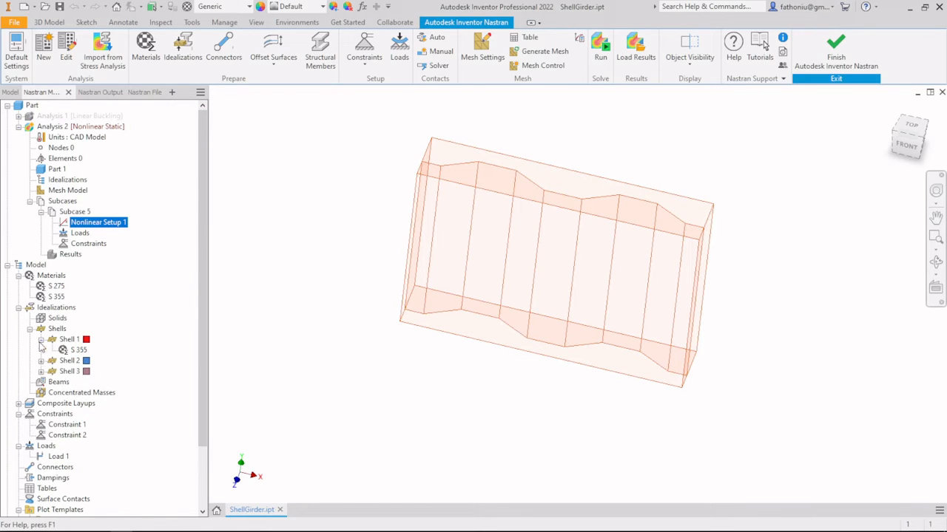
pyautogui.doubleClick(68, 341)
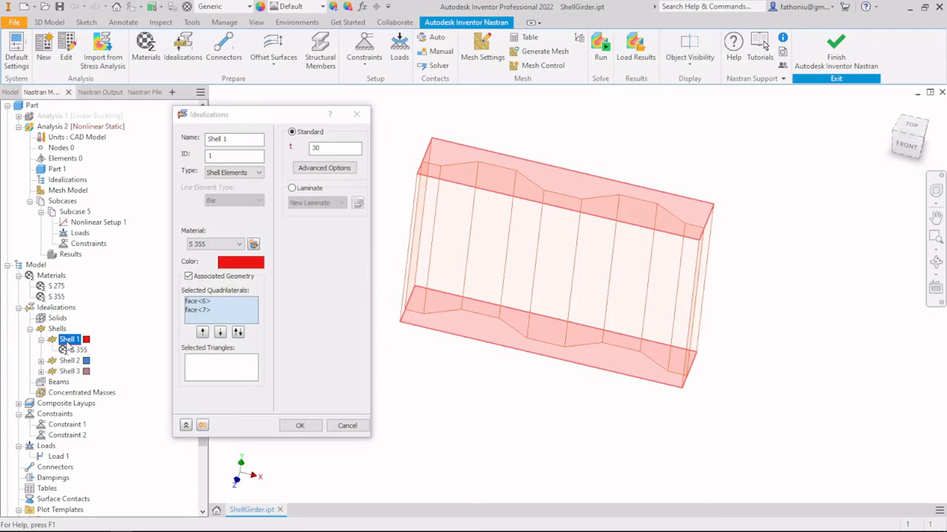
pyautogui.click(300, 425)
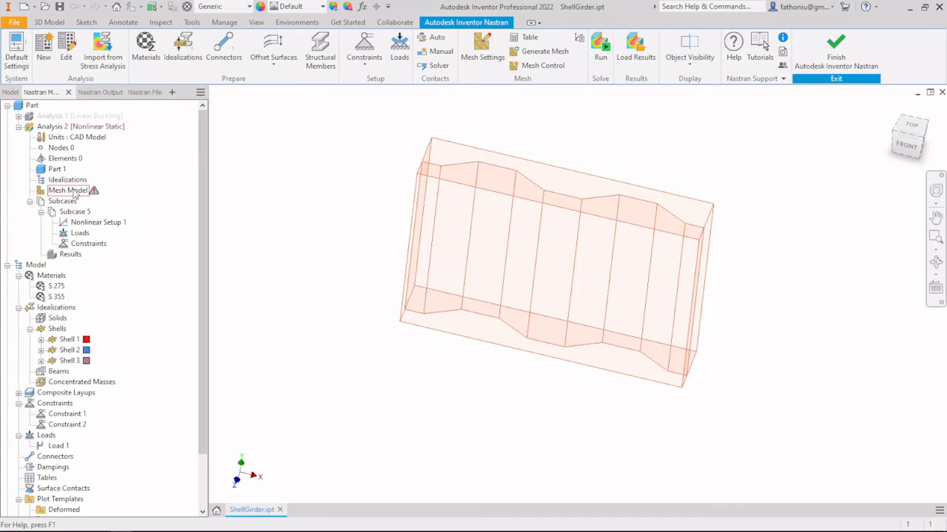
# - Try to generate the mesh for Analysis 2 directly from its mesh model
pyautogui.click(75, 193)
pyautogui.rightClick(74, 193)
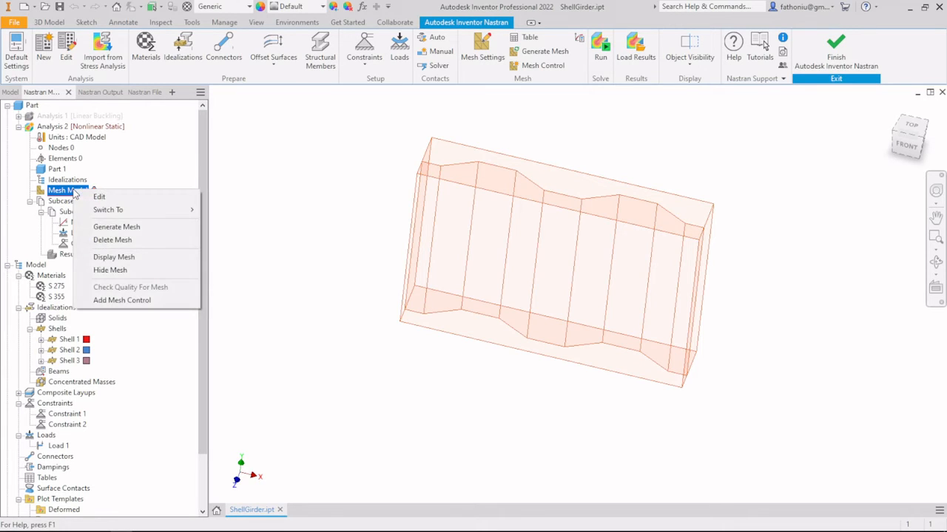
pyautogui.click(116, 226)
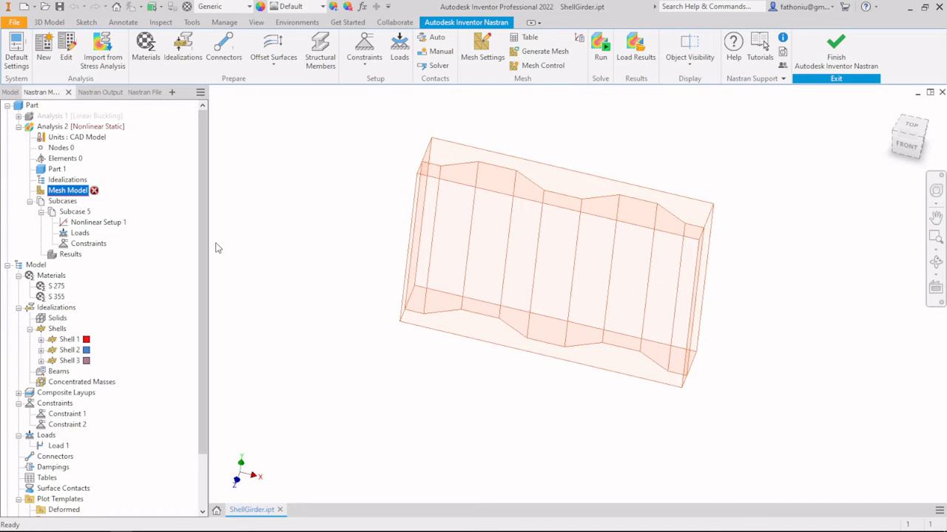
pyautogui.click(68, 181)
pyautogui.rightClick(68, 183)
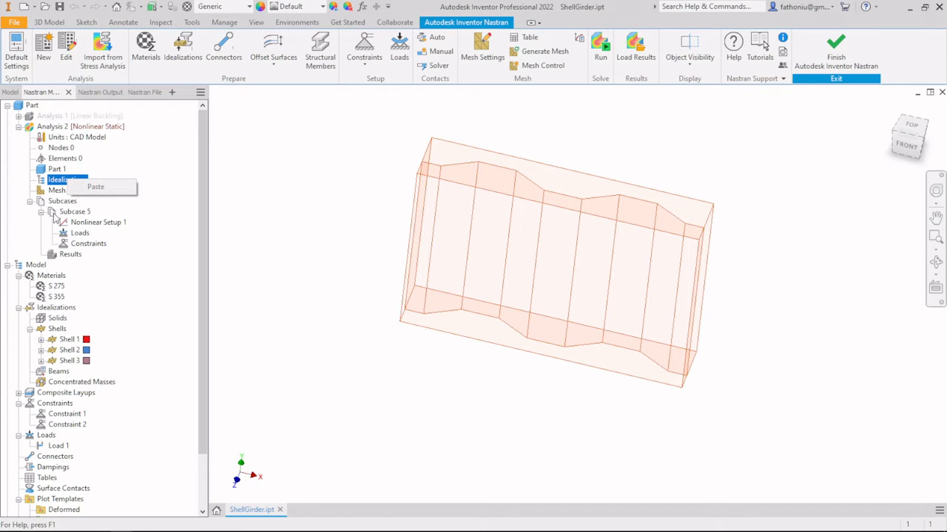
pyautogui.click(64, 179)
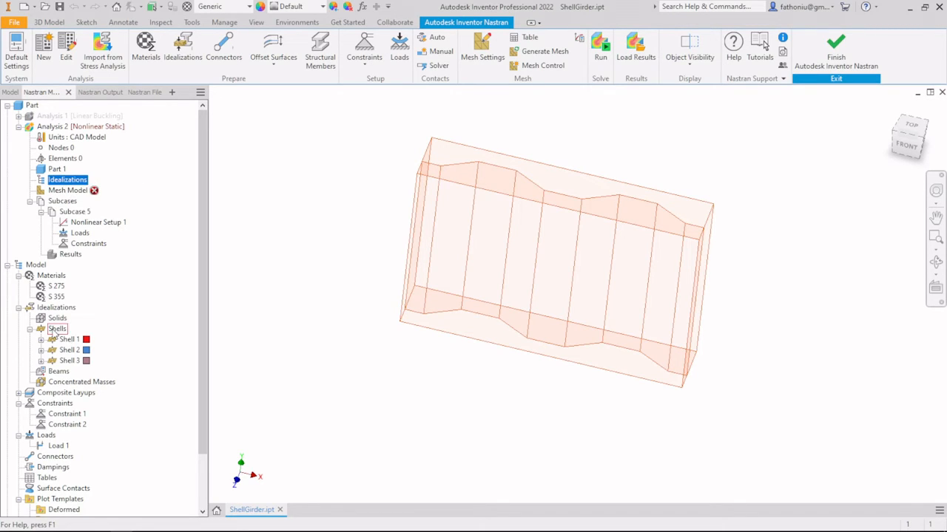
pyautogui.rightClick(55, 329)
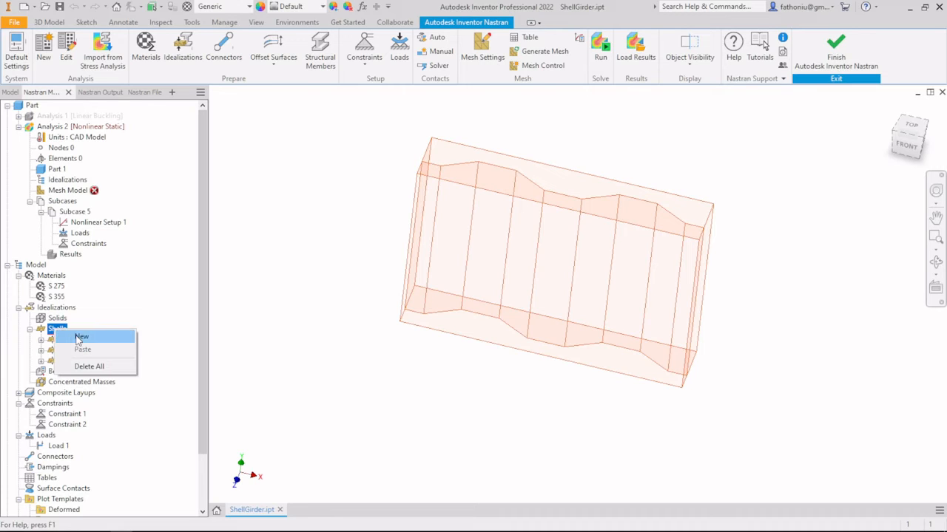
pyautogui.press('Escape')
pyautogui.click(41, 339)
pyautogui.click(77, 350)
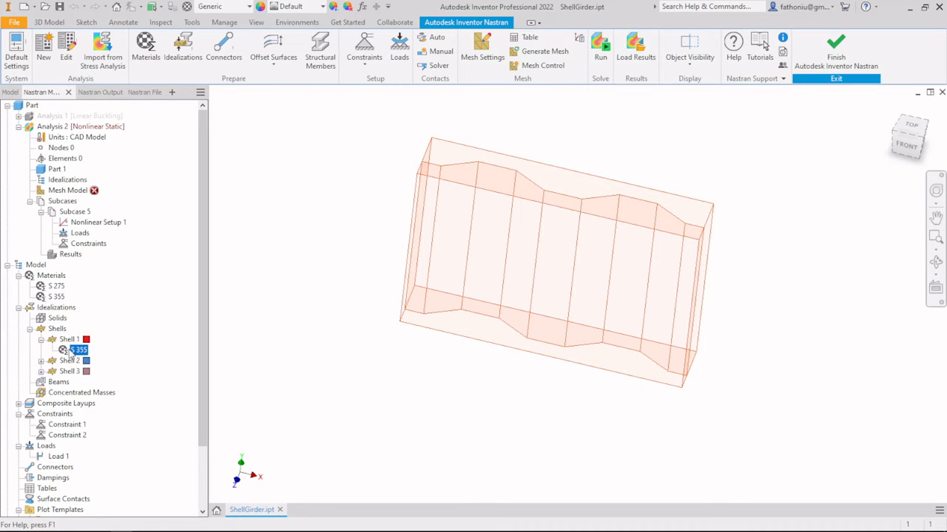
pyautogui.rightClick(71, 352)
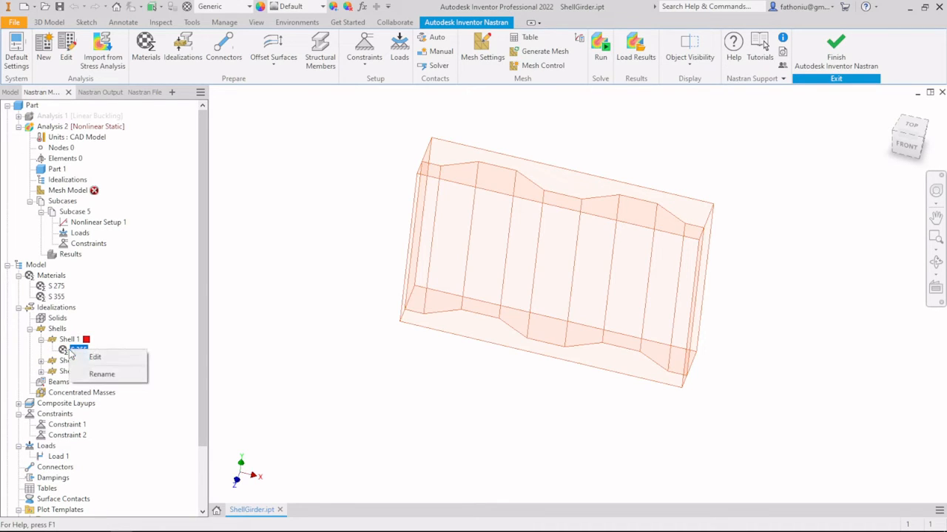
# - Try to generate the Analysis 2 mesh from the mesh settings, using parabolic elements with continuous meshing
pyautogui.click(83, 191)
pyautogui.rightClick(84, 193)
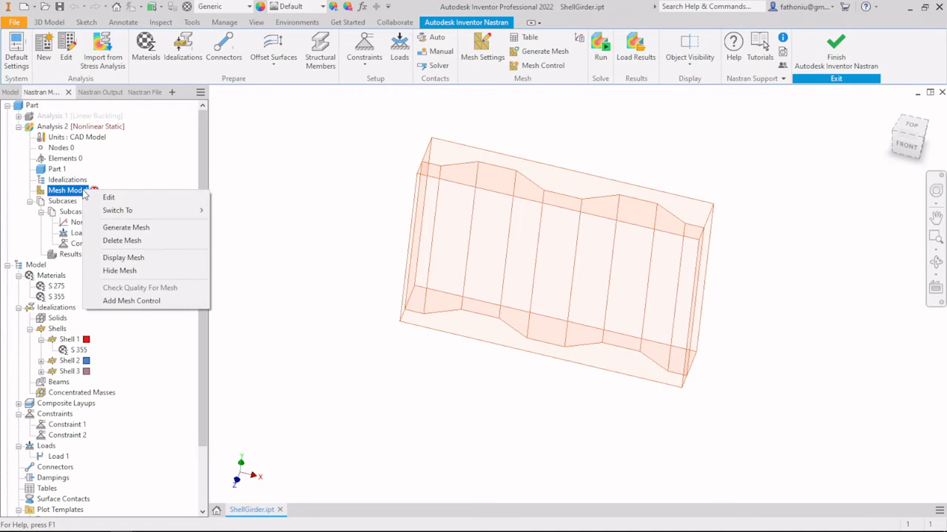
pyautogui.doubleClick(78, 193)
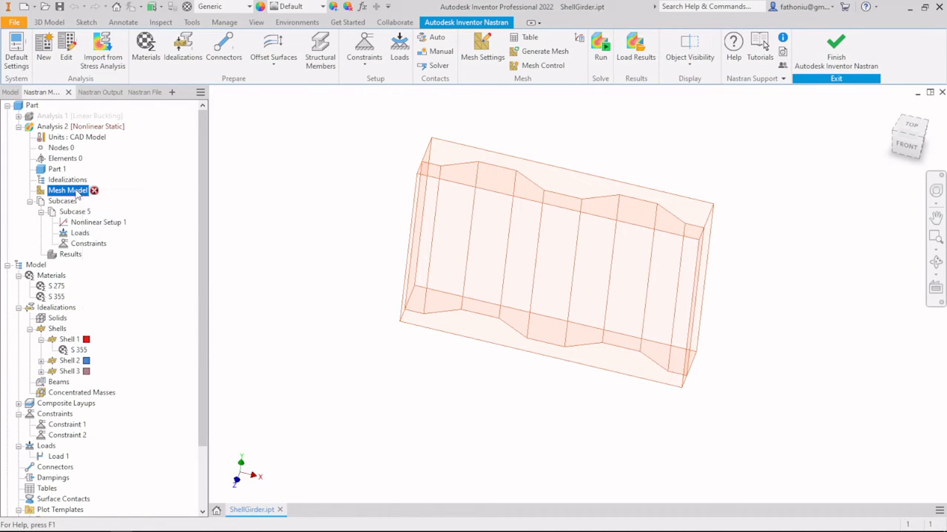
pyautogui.click(209, 242)
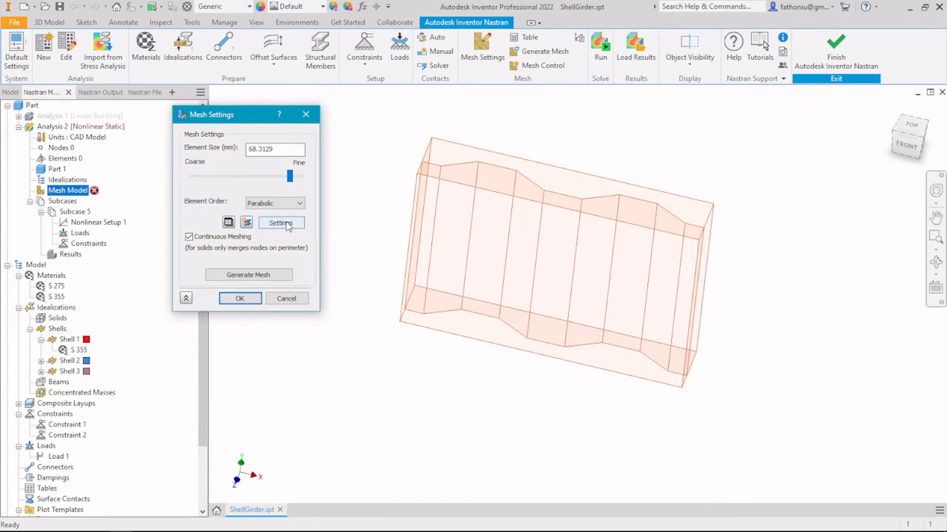
pyautogui.click(256, 275)
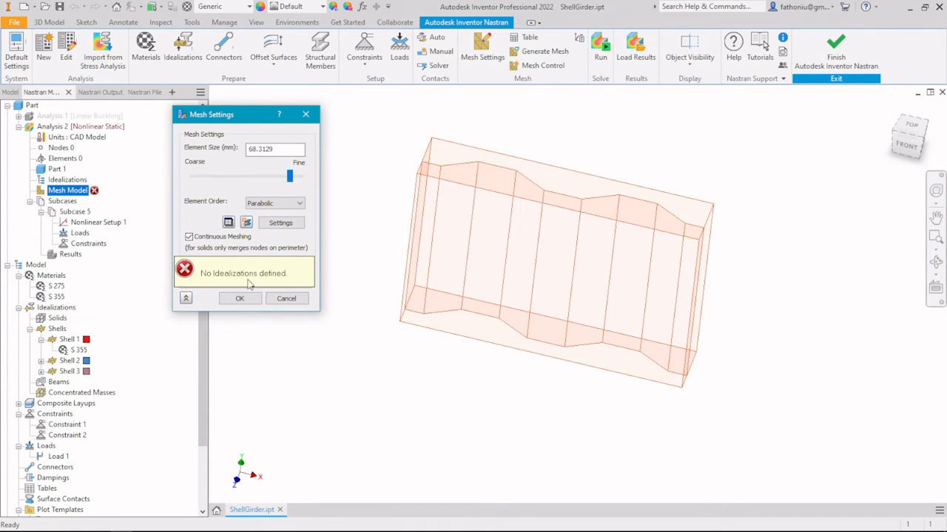
pyautogui.click(244, 298)
pyautogui.click(287, 299)
pyautogui.rightClick(63, 182)
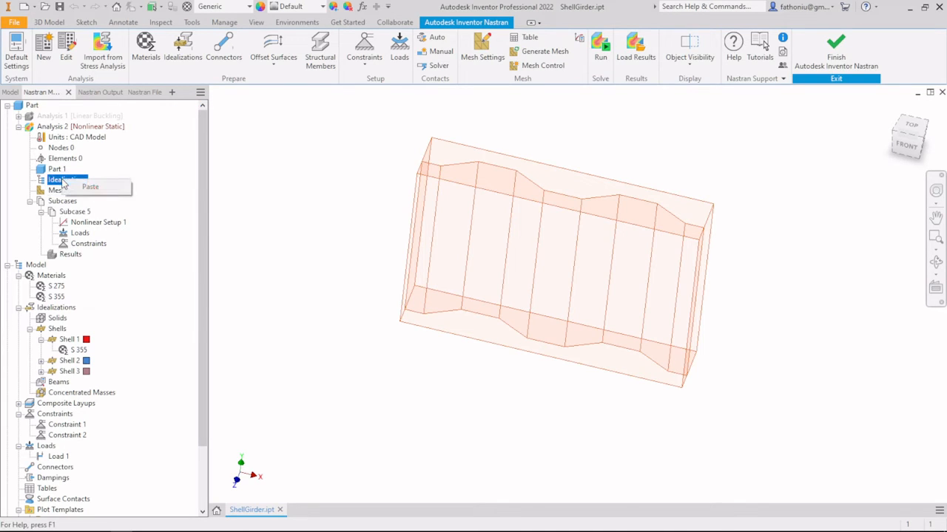
pyautogui.click(193, 357)
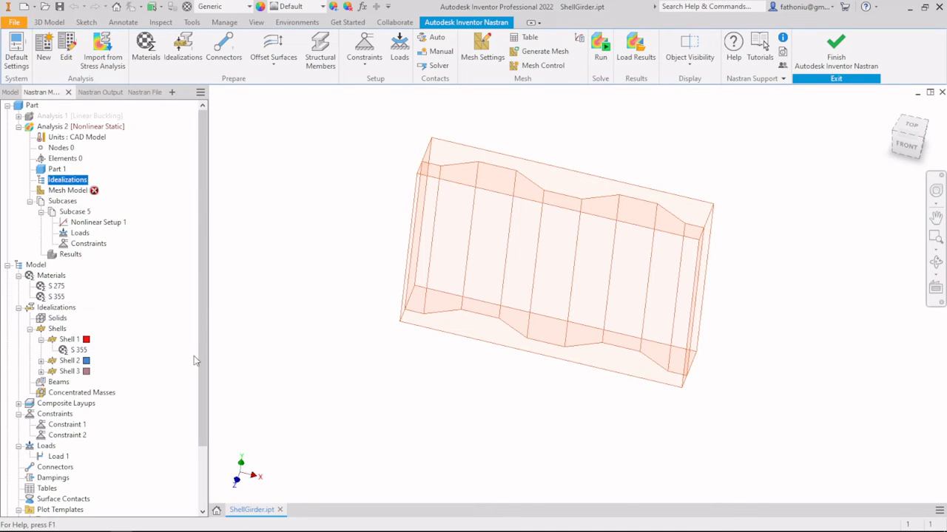
pyautogui.click(57, 308)
pyautogui.click(29, 328)
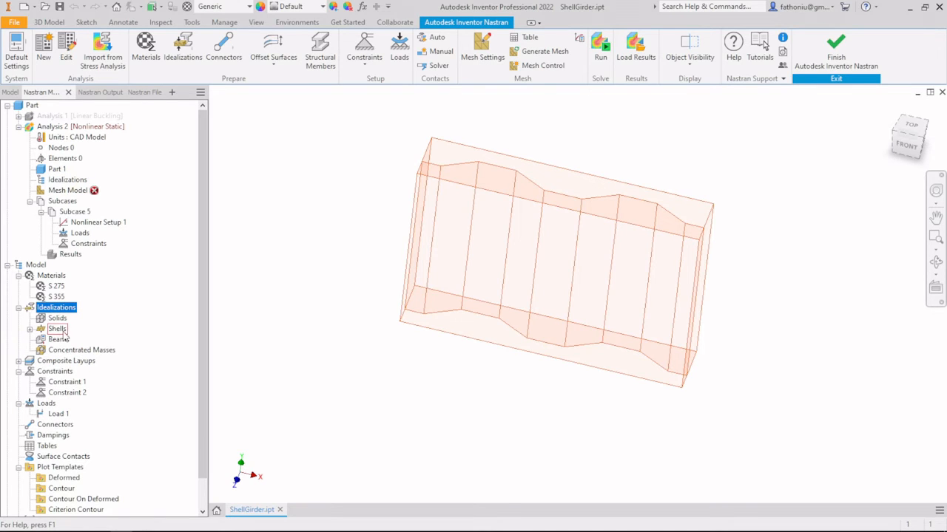
pyautogui.rightClick(67, 310)
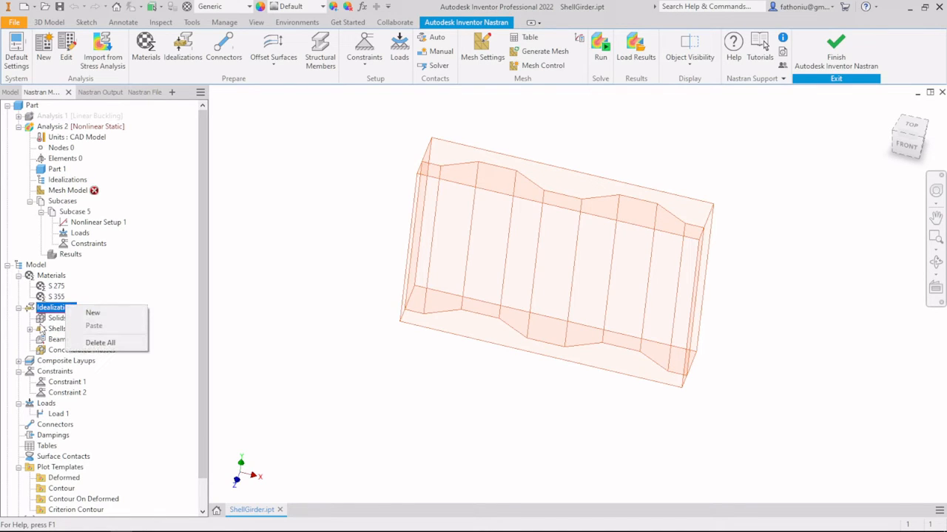
# - Add a new shell idealization to Analysis 2 with thickness 30, material S 355, and the upper and lower flange faces as associated geometry
pyautogui.click(56, 330)
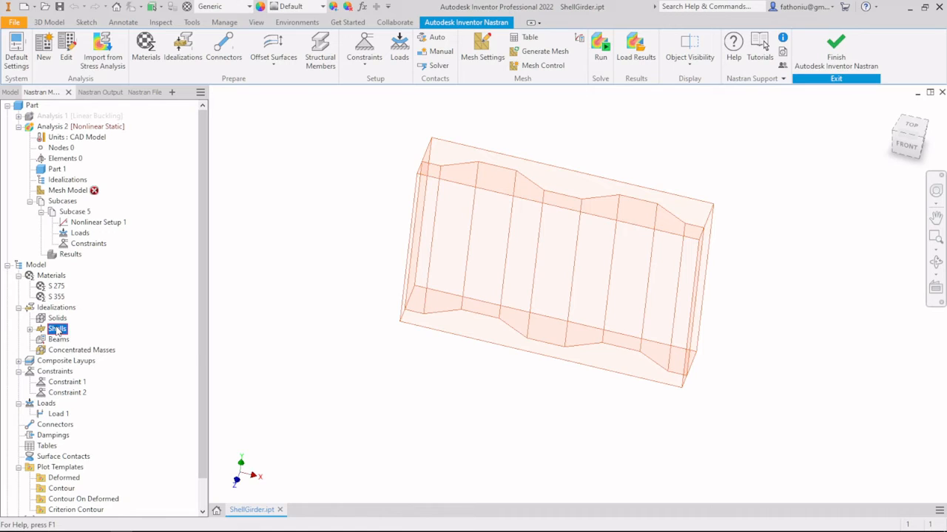
pyautogui.rightClick(57, 329)
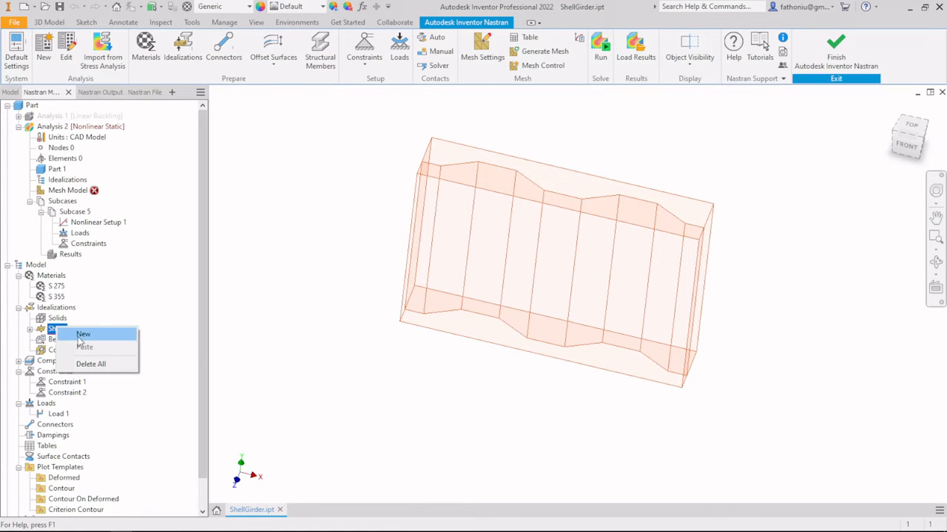
pyautogui.click(83, 334)
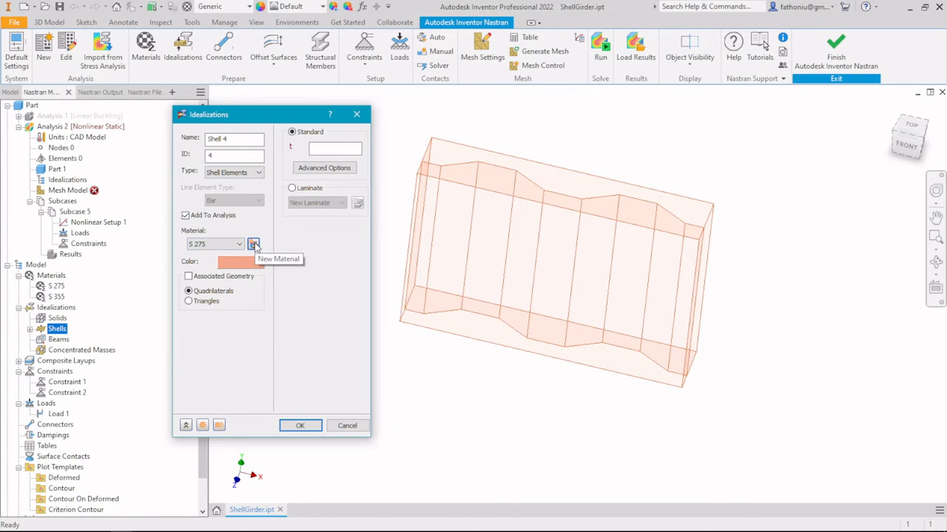
pyautogui.click(239, 244)
pyautogui.click(240, 244)
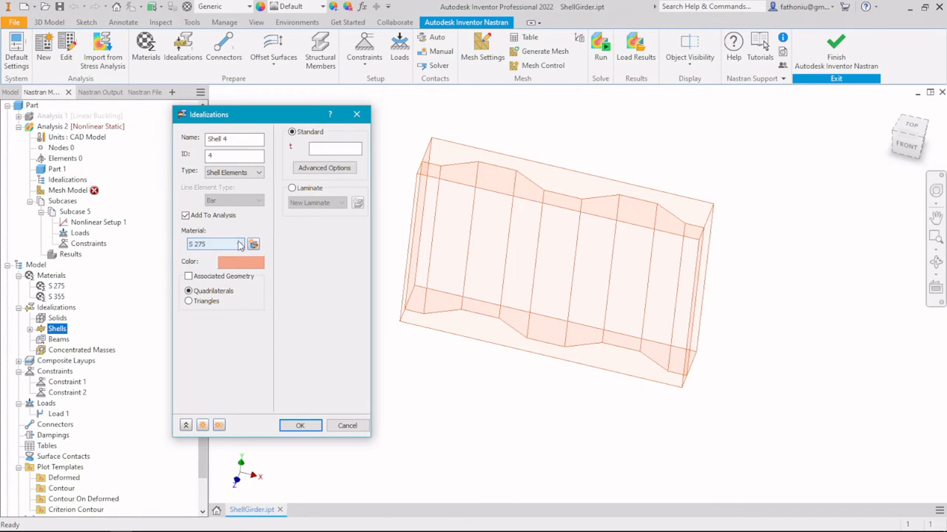
pyautogui.click(188, 277)
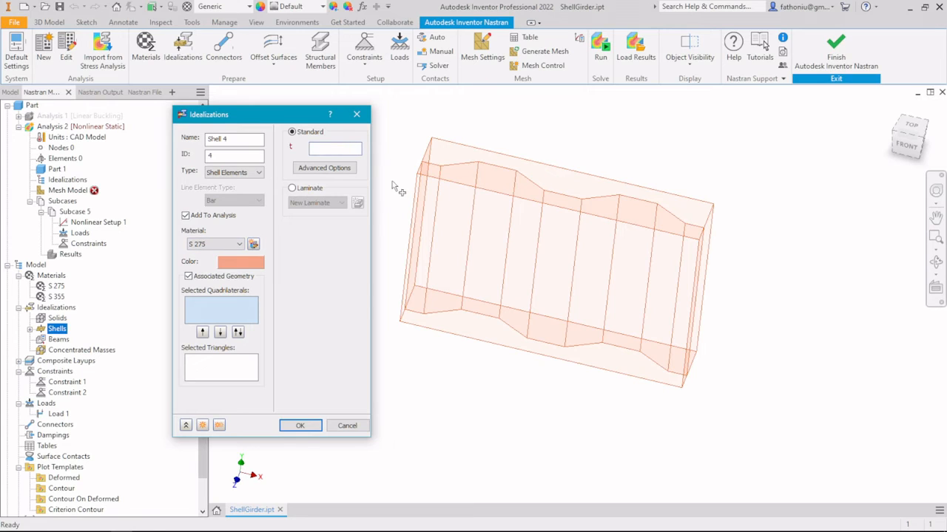
pyautogui.write('30')
pyautogui.click(214, 244)
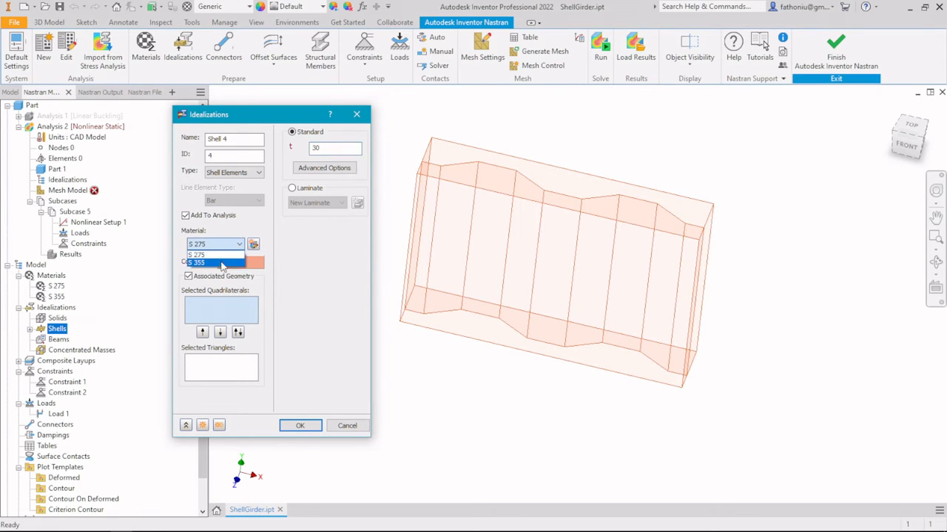
pyautogui.click(222, 263)
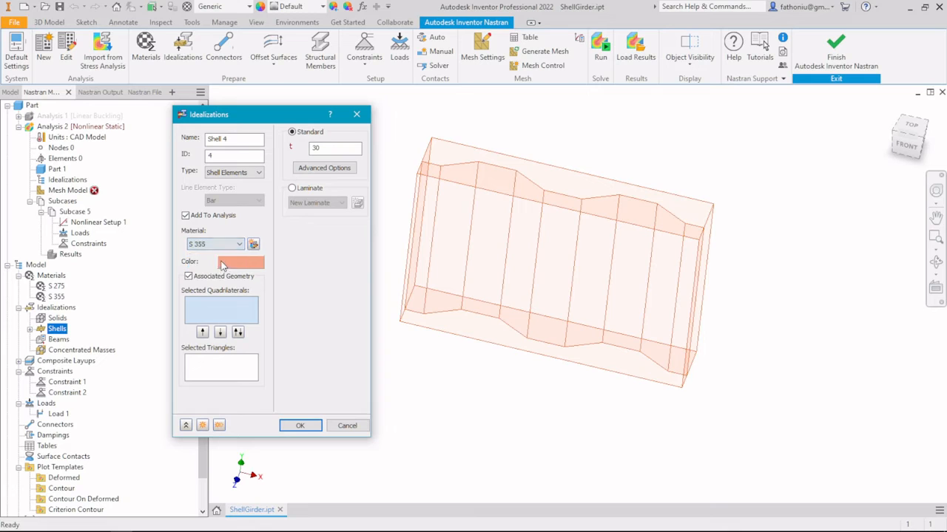
pyautogui.click(511, 169)
pyautogui.click(508, 339)
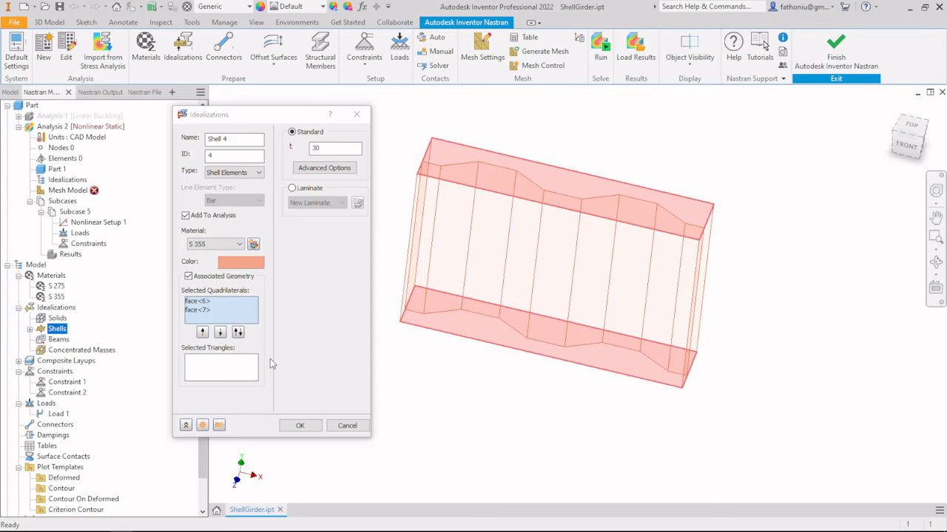
pyautogui.click(306, 427)
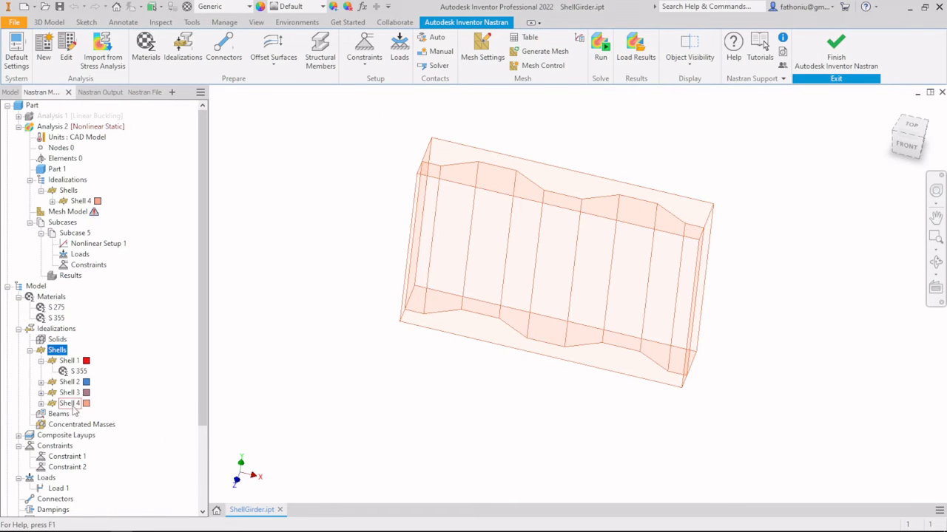
# - Add a shell idealization to Analysis 2 with thickness 15 mm, material S 355, and the girder's two end plate faces as associated geometry
pyautogui.rightClick(59, 350)
pyautogui.click(89, 358)
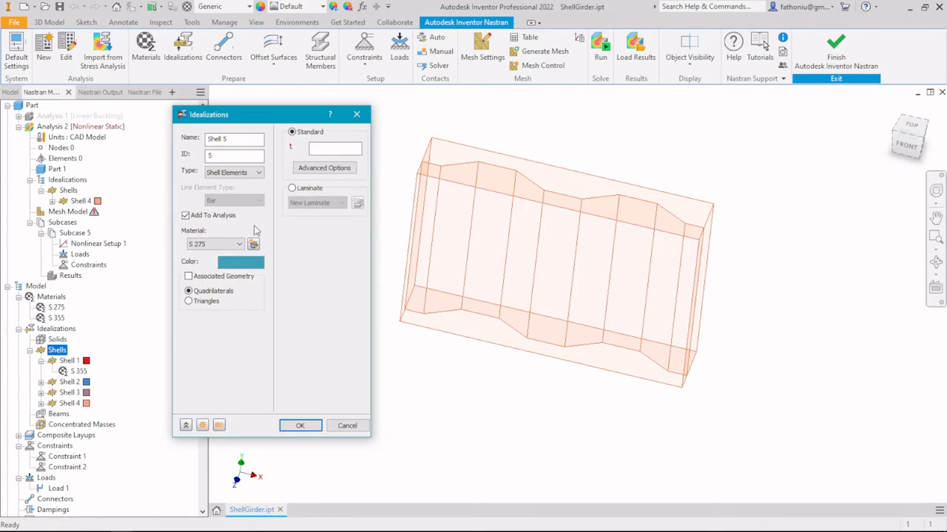
pyautogui.click(345, 150)
pyautogui.write('1')
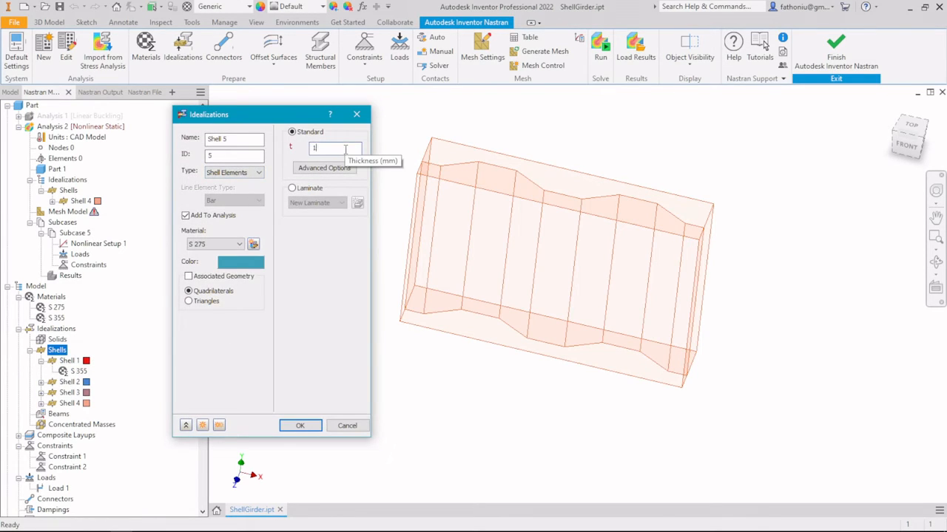
pyautogui.write('6')
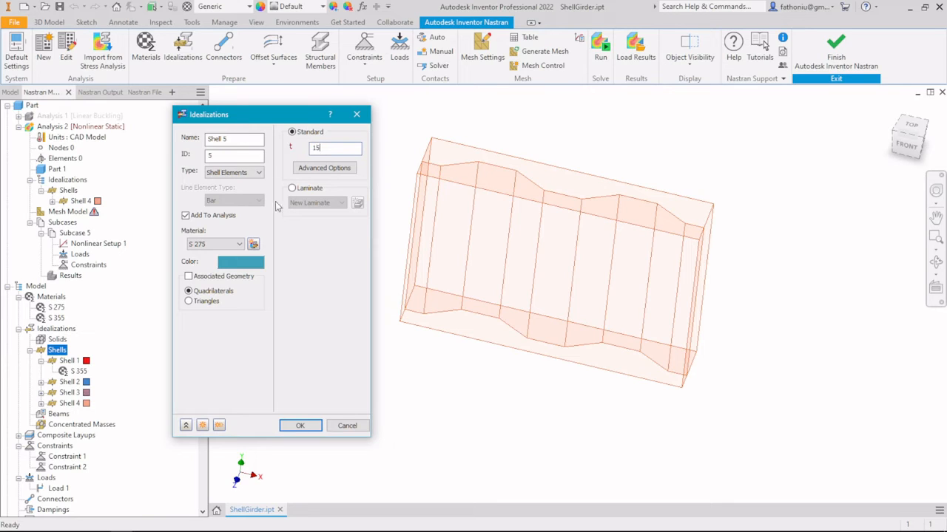
pyautogui.click(240, 245)
pyautogui.click(240, 262)
pyautogui.click(189, 276)
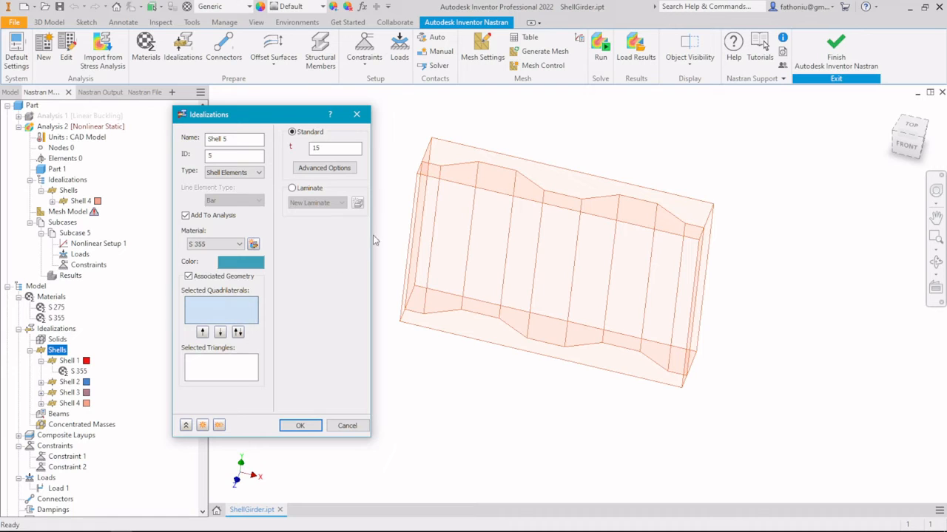
pyautogui.keyDown('shift'); pyautogui.moveTo(397, 249); pyautogui.dragTo(365, 240, button='middle'); pyautogui.keyUp('shift')
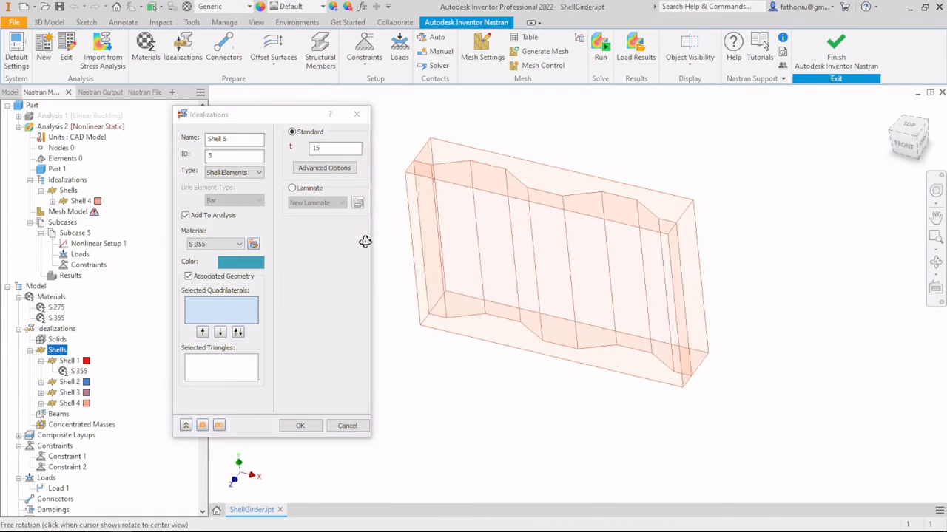
pyautogui.click(418, 236)
pyautogui.click(690, 316)
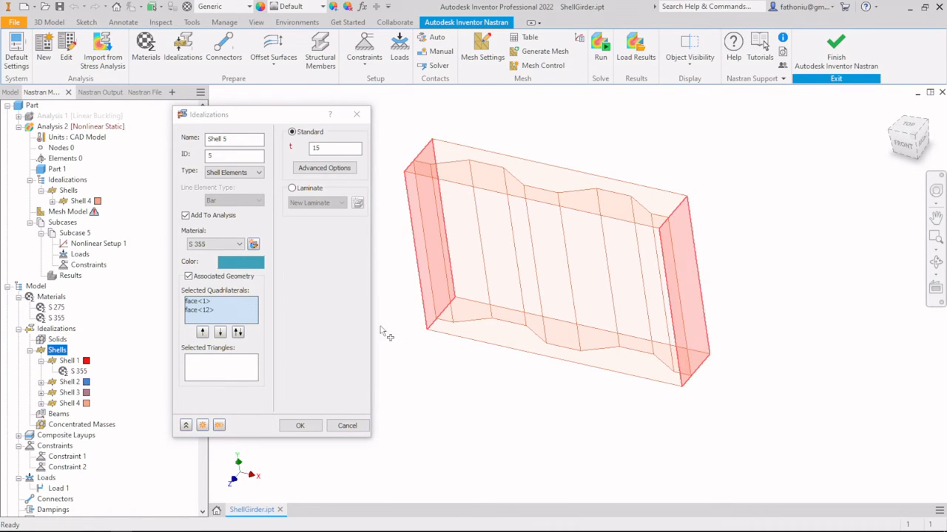
pyautogui.click(300, 426)
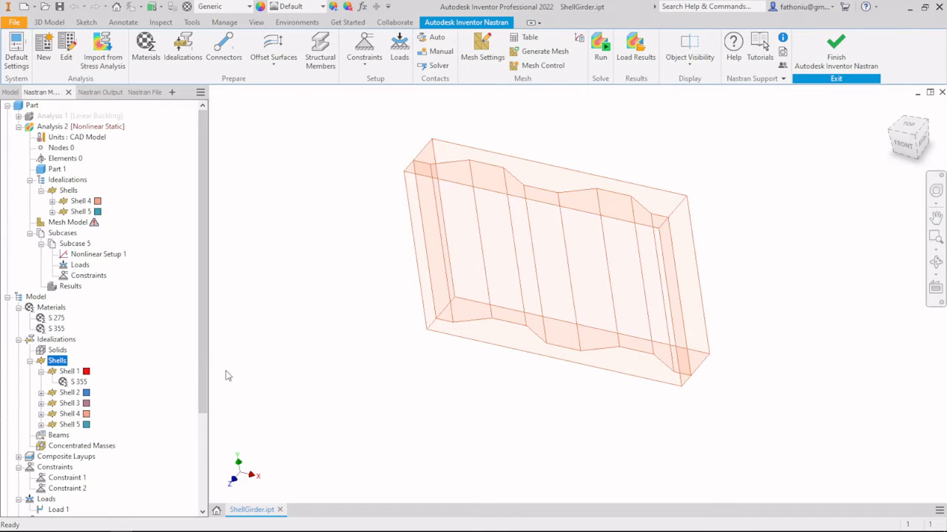
# - Add a shell idealization to Analysis 2 with thickness 6 mm, material S 275, and all corrugated web faces as associated geometry
pyautogui.rightClick(57, 361)
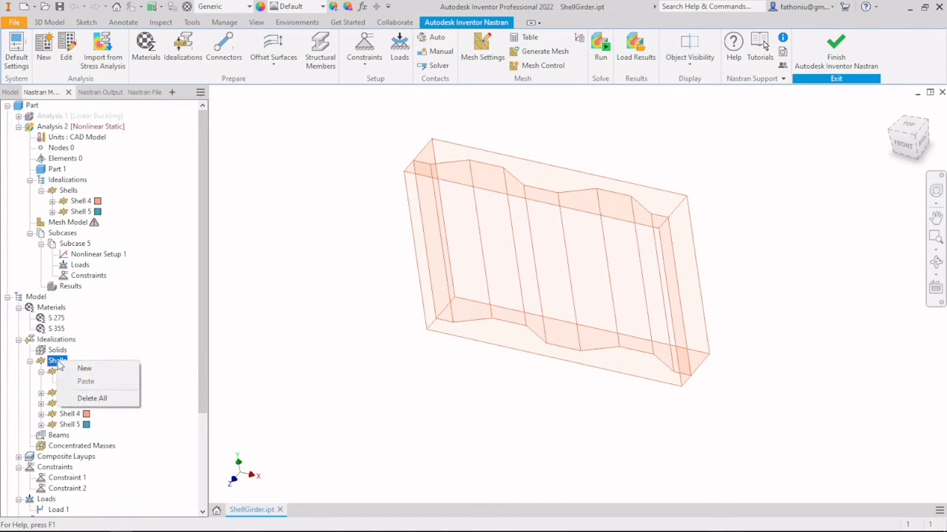
pyautogui.click(79, 366)
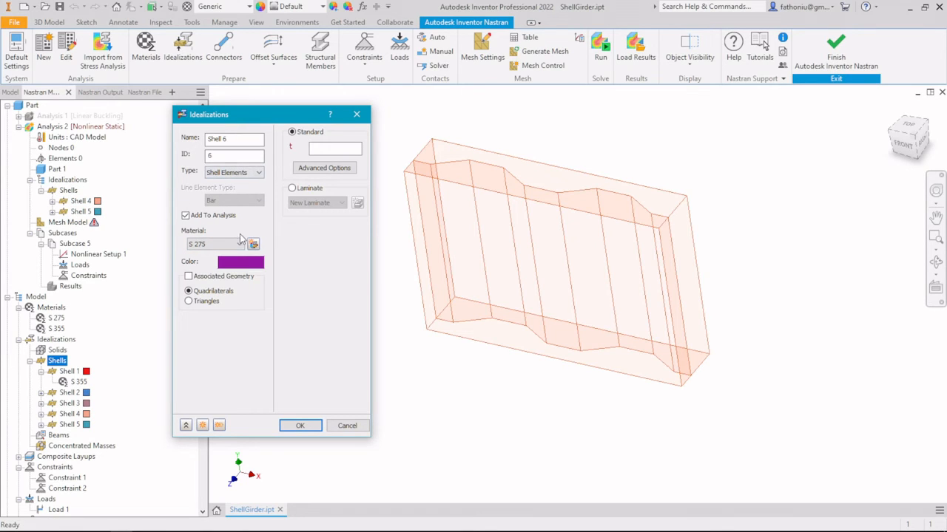
pyautogui.click(190, 276)
pyautogui.write('6')
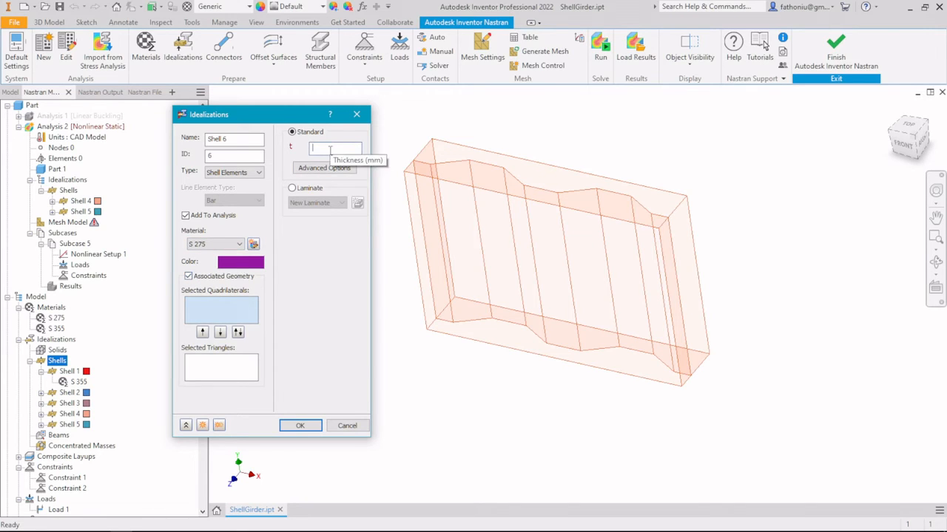
pyautogui.click(436, 273)
pyautogui.click(482, 272)
pyautogui.click(493, 274)
pyautogui.click(521, 279)
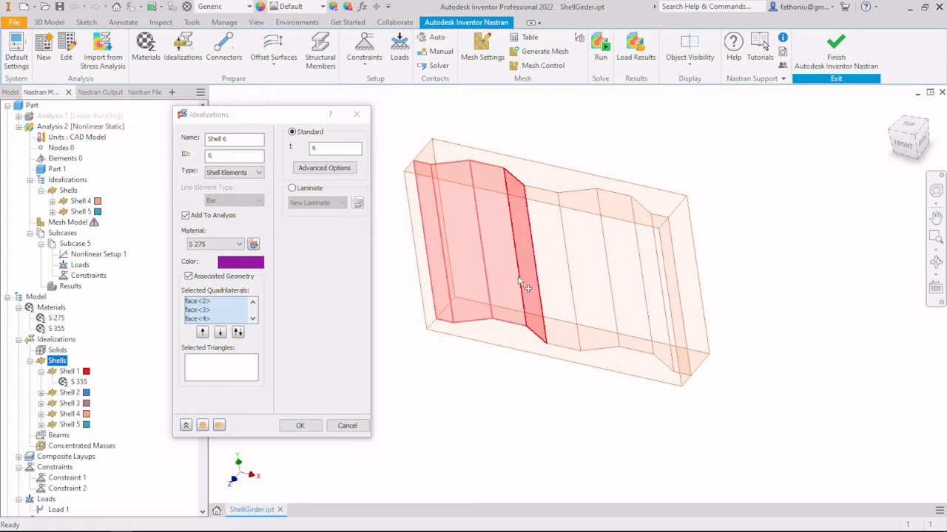
pyautogui.click(541, 281)
pyautogui.click(614, 276)
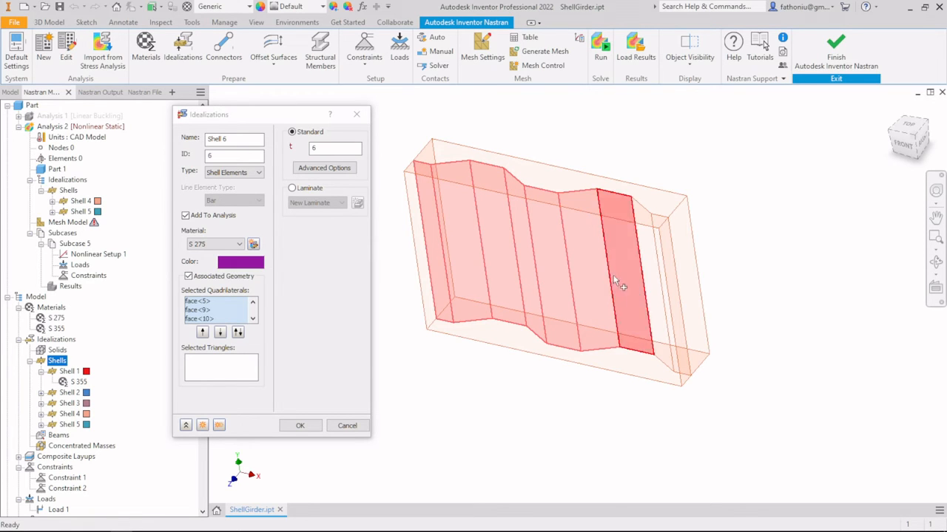
pyautogui.click(654, 294)
pyautogui.keyDown('shift'); pyautogui.moveTo(644, 286); pyautogui.dragTo(685, 294, button='middle'); pyautogui.keyUp('shift')
pyautogui.click(690, 289)
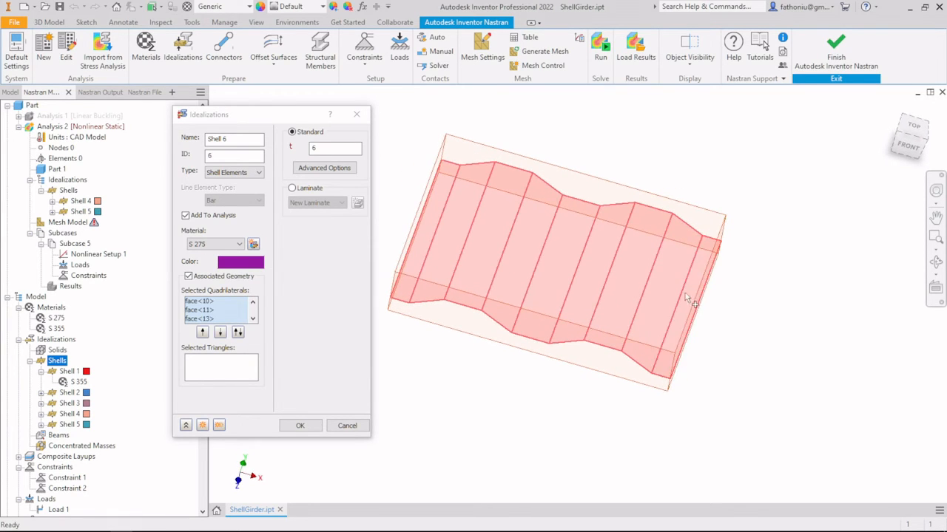
pyautogui.click(300, 426)
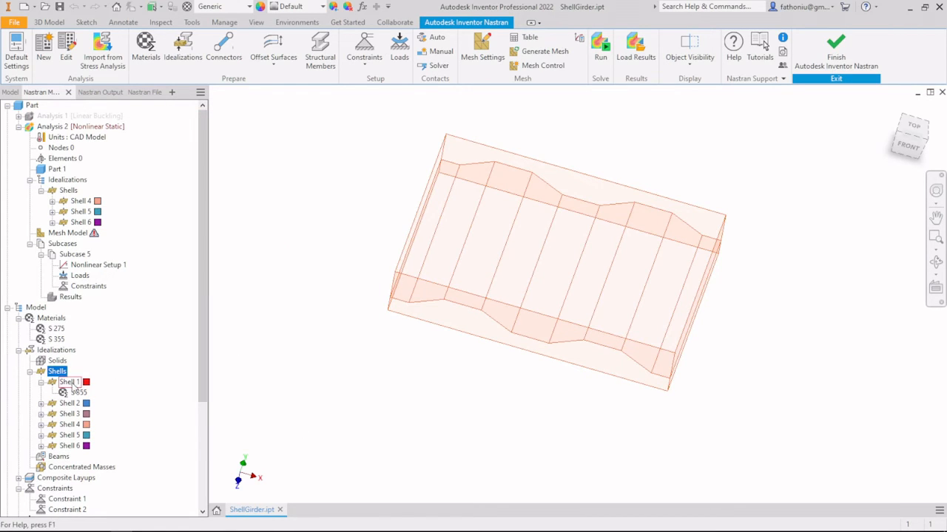
# - Set Shell 4's S 355 material to nonlinear type Elasto-Plastic (Bi-Linear) with a tangent modulus of 10500 MPa
pyautogui.click(42, 425)
pyautogui.doubleClick(79, 435)
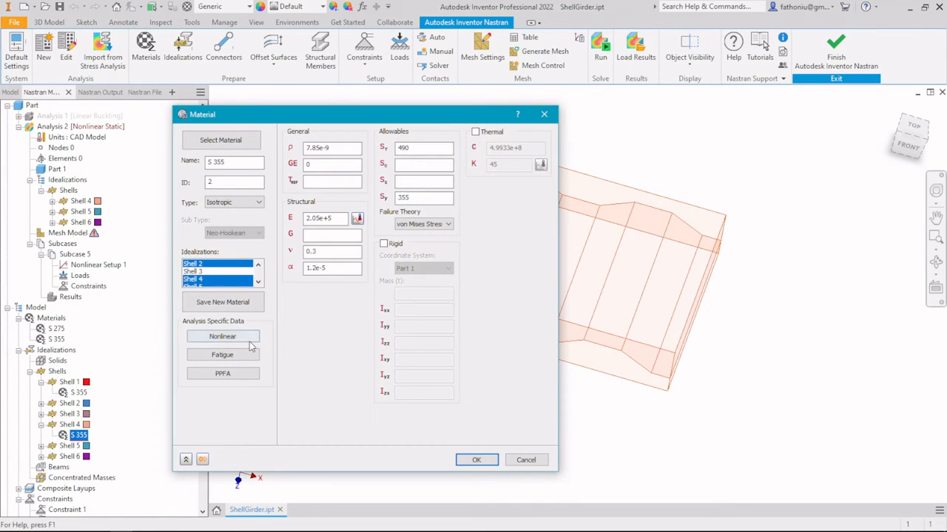
pyautogui.click(238, 338)
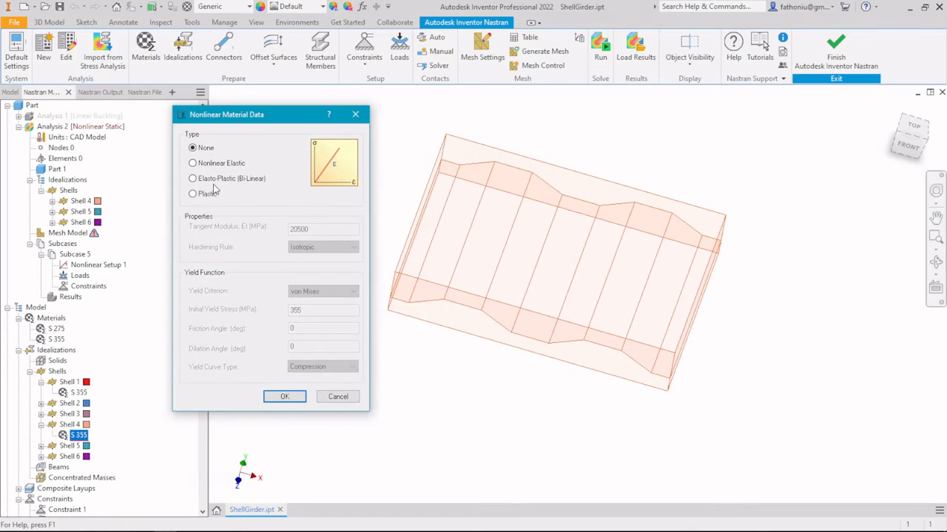
pyautogui.click(207, 179)
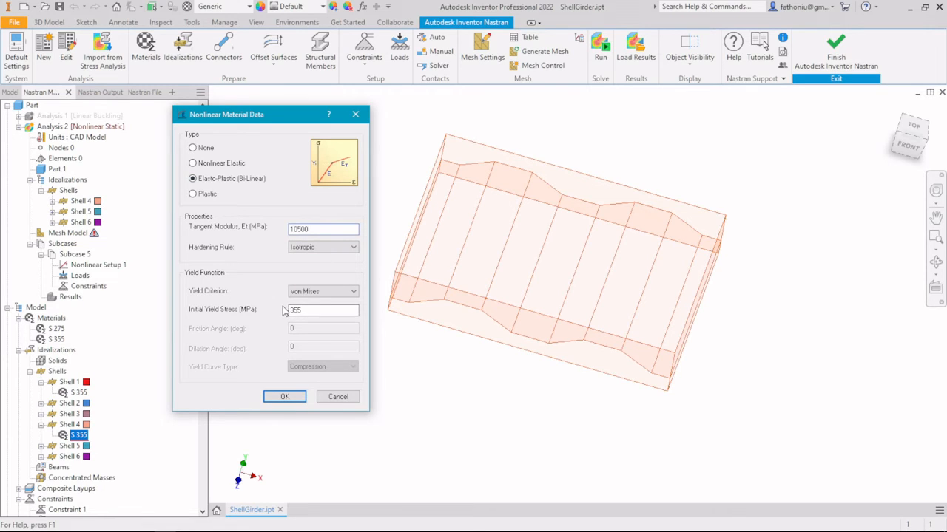
pyautogui.click(282, 397)
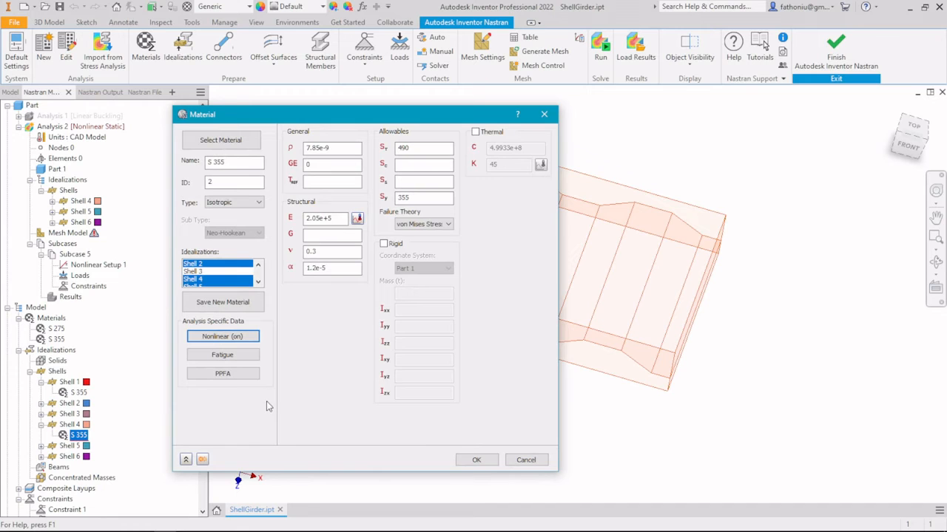
pyautogui.click(476, 460)
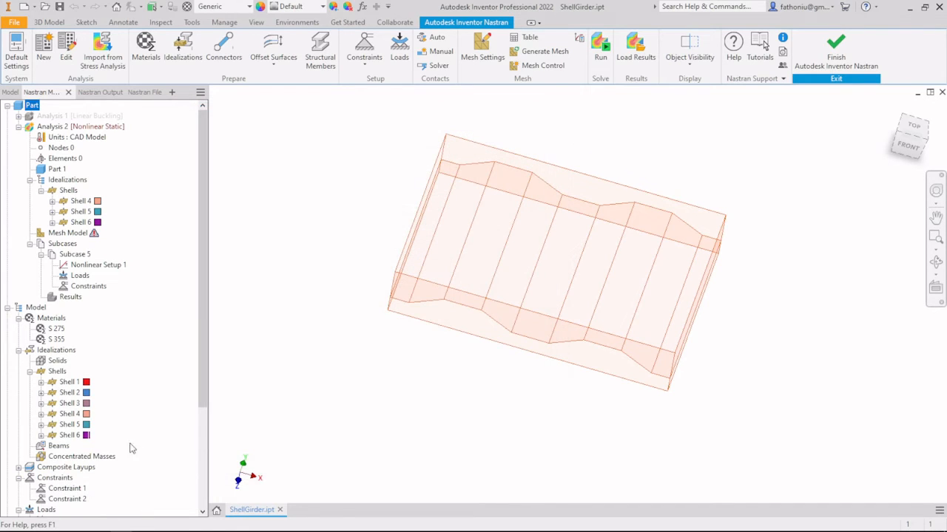
# - Check the nonlinear material data of the S 355 material assigned to Shell 5
pyautogui.click(41, 424)
pyautogui.click(77, 435)
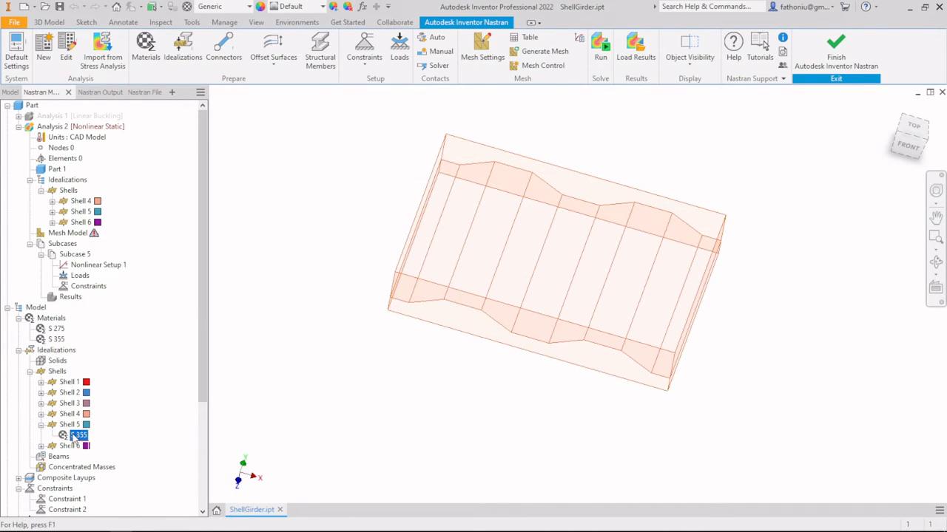
pyautogui.doubleClick(76, 435)
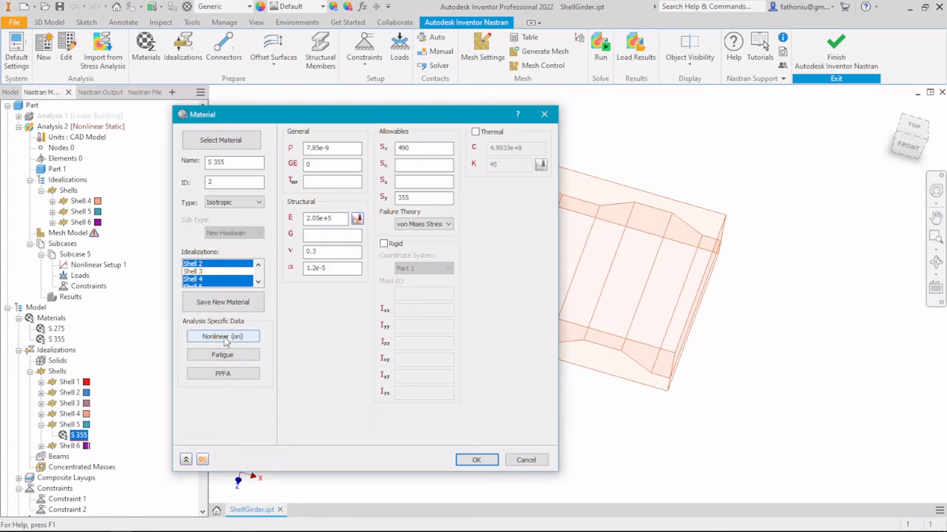
pyautogui.click(224, 337)
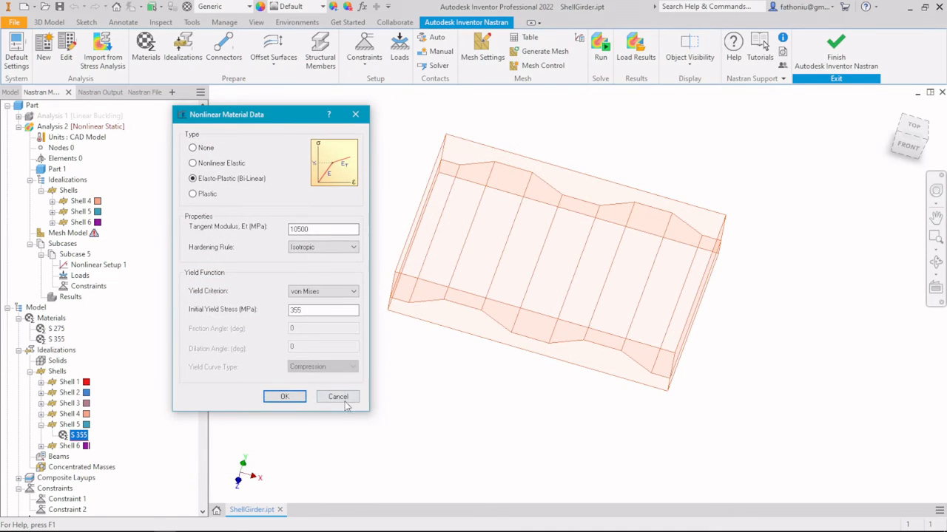
pyautogui.click(343, 402)
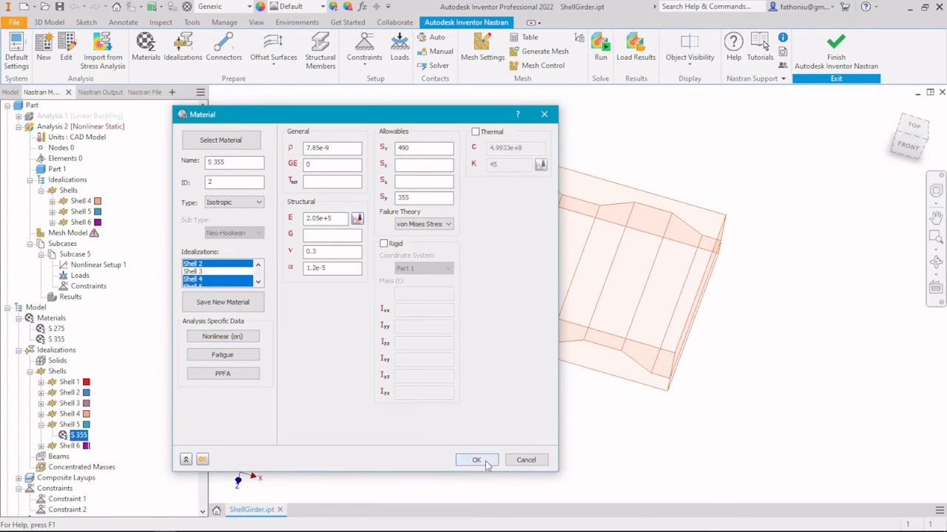
pyautogui.click(476, 460)
# - Set Shell 6's S 275 material to nonlinear type Elasto-Plastic (Bi-Linear) and adjust its tangent modulus
pyautogui.click(41, 436)
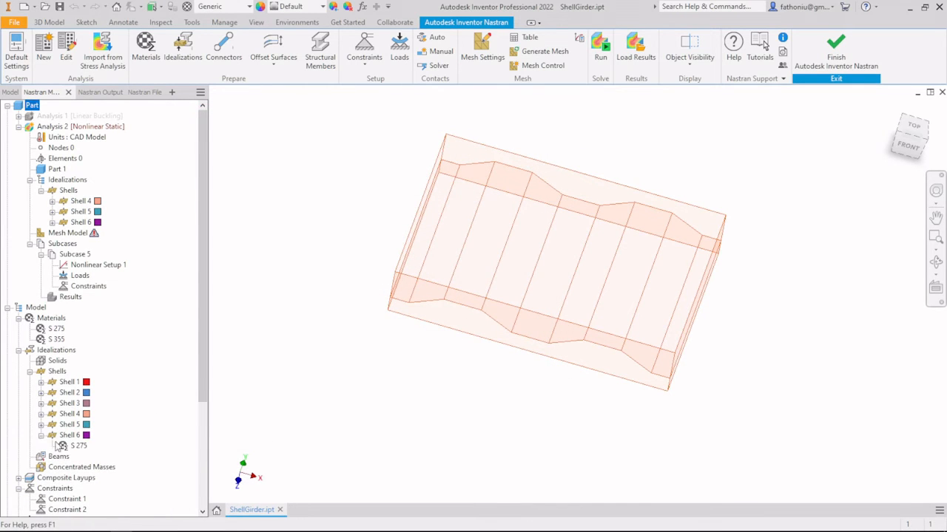
pyautogui.doubleClick(78, 446)
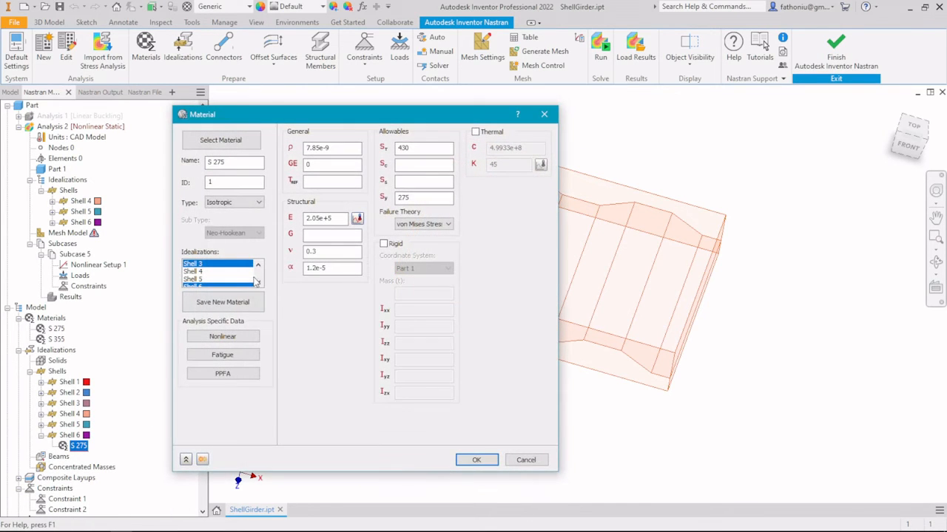
pyautogui.click(222, 337)
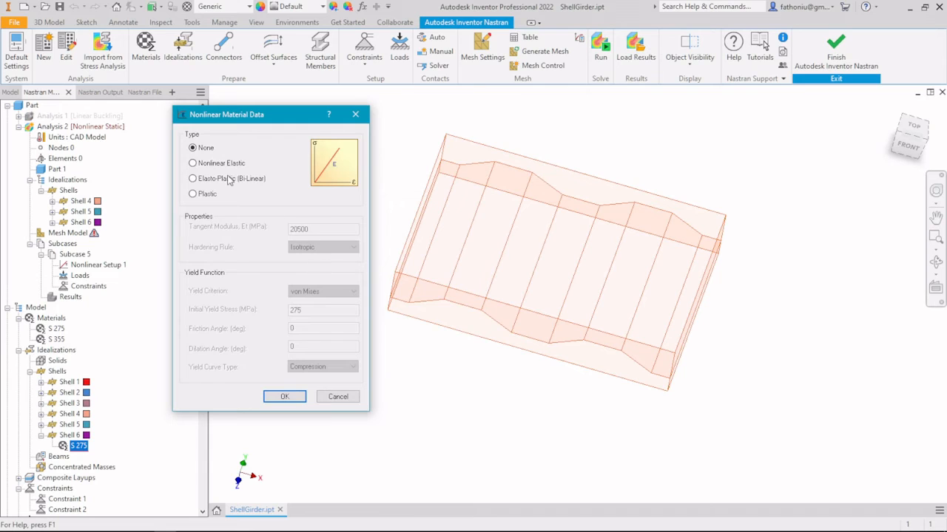
pyautogui.click(226, 179)
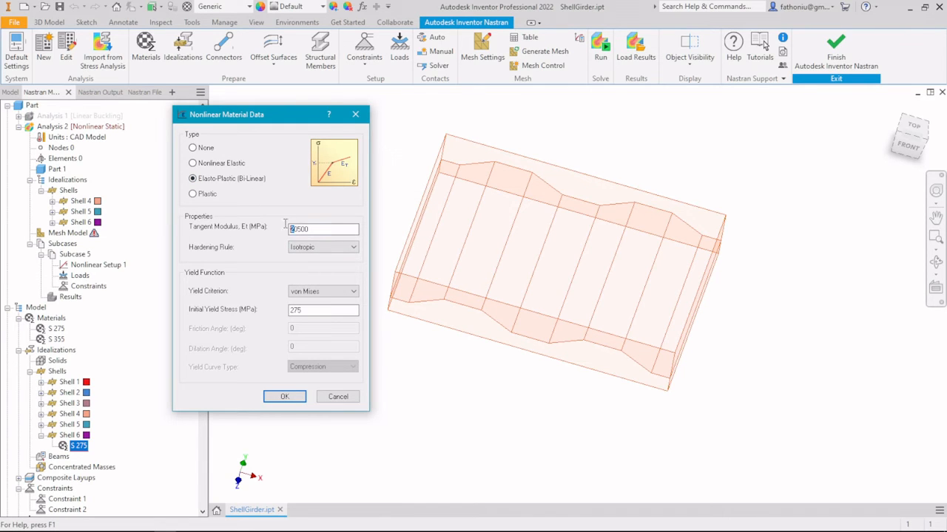
pyautogui.click(282, 397)
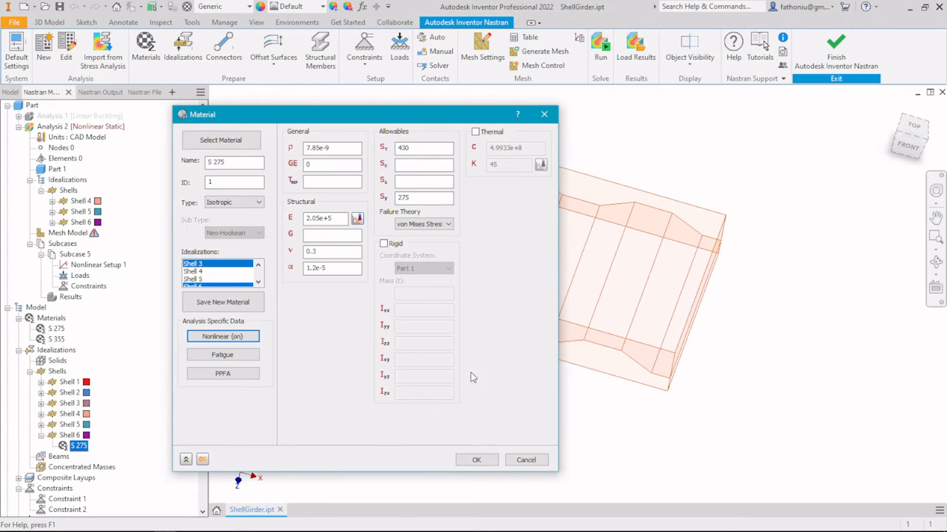
pyautogui.click(469, 459)
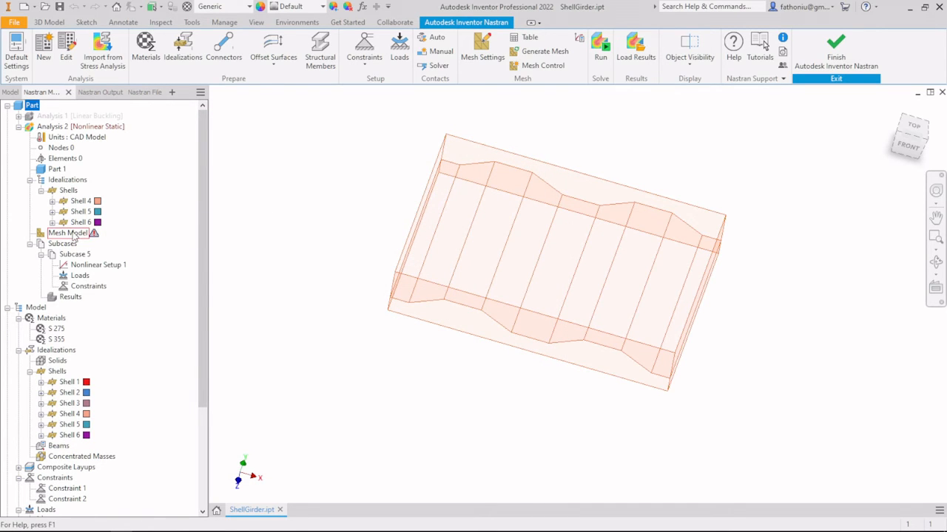
# - Generate the Analysis 2 mesh, and regenerate it with Continuous Meshing enabled
pyautogui.click(68, 233)
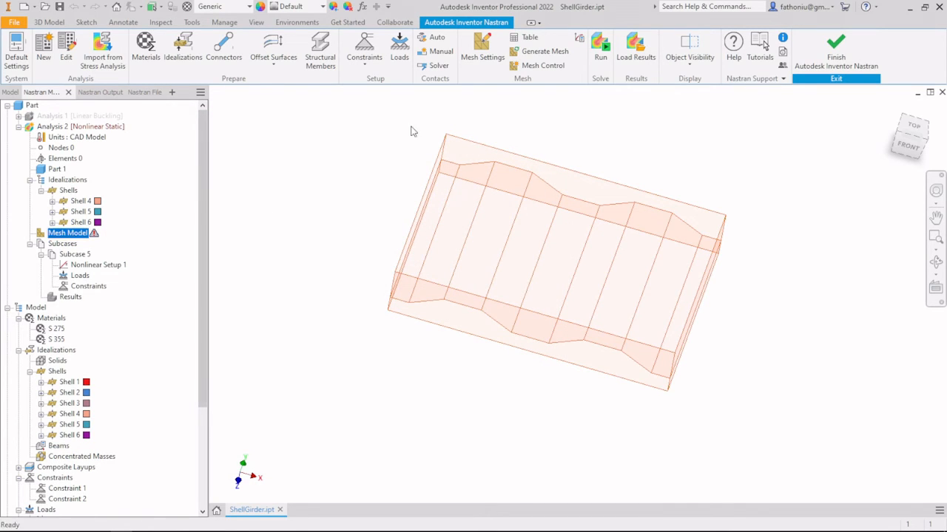
pyautogui.rightClick(70, 232)
pyautogui.click(111, 269)
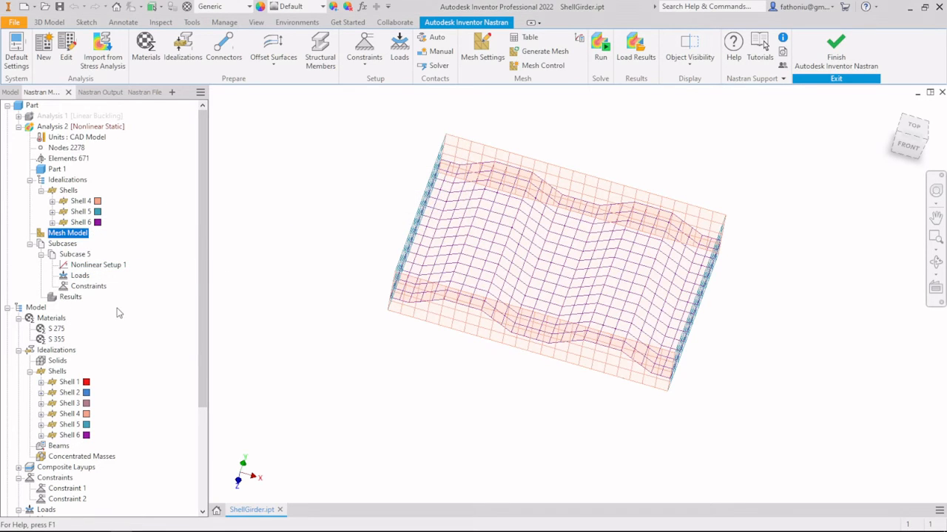
pyautogui.doubleClick(70, 233)
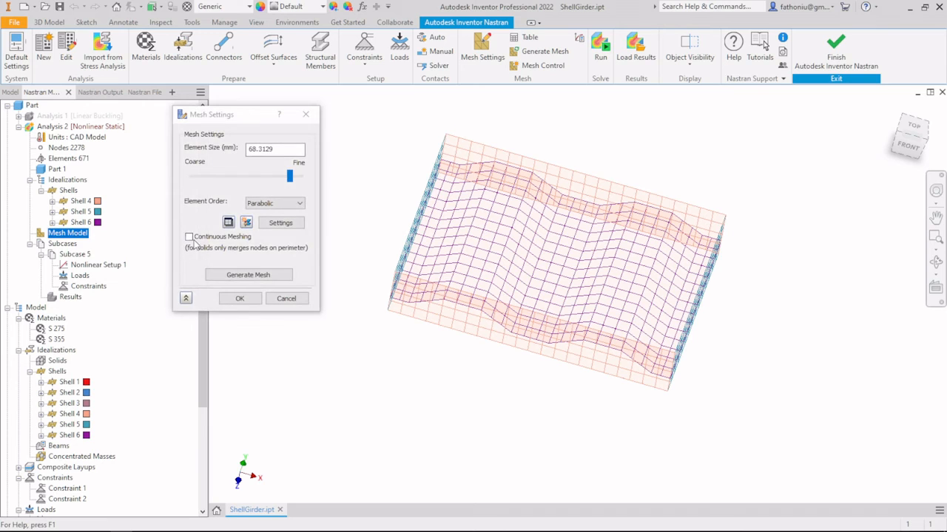
pyautogui.click(247, 275)
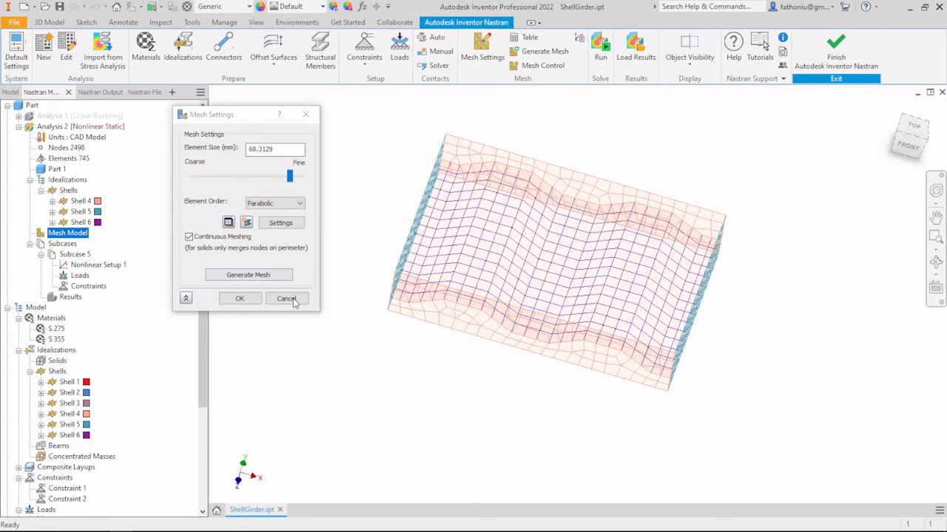
pyautogui.click(239, 300)
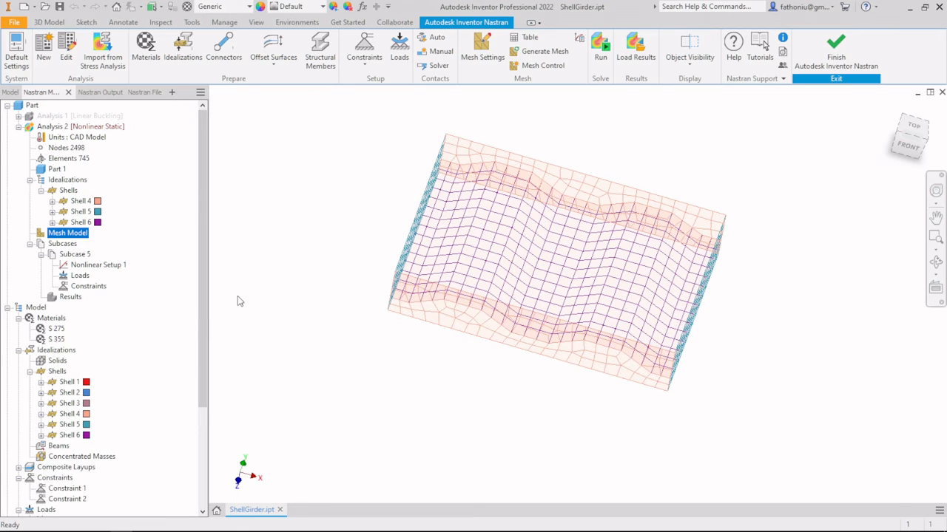
# - Add a force load to Subcase 5 on one end plate face of the girder with an Fy magnitude of -500000 N
pyautogui.rightClick(80, 276)
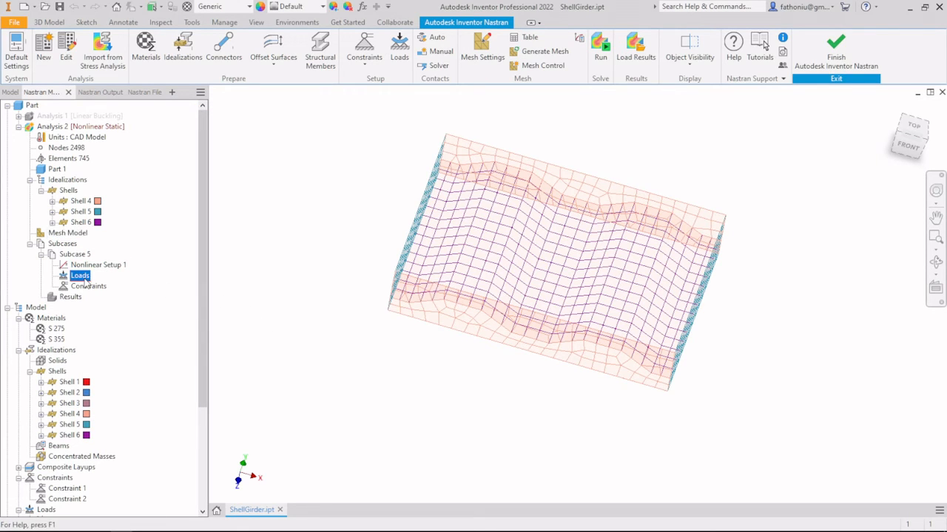
pyautogui.click(406, 360)
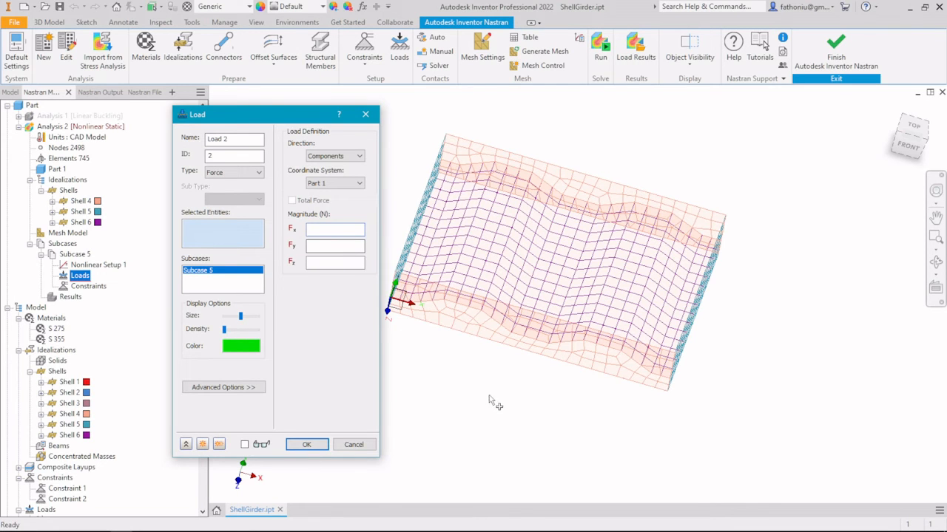
pyautogui.keyDown('shift'); pyautogui.moveTo(497, 402); pyautogui.dragTo(450, 382, button='middle'); pyautogui.keyUp('shift')
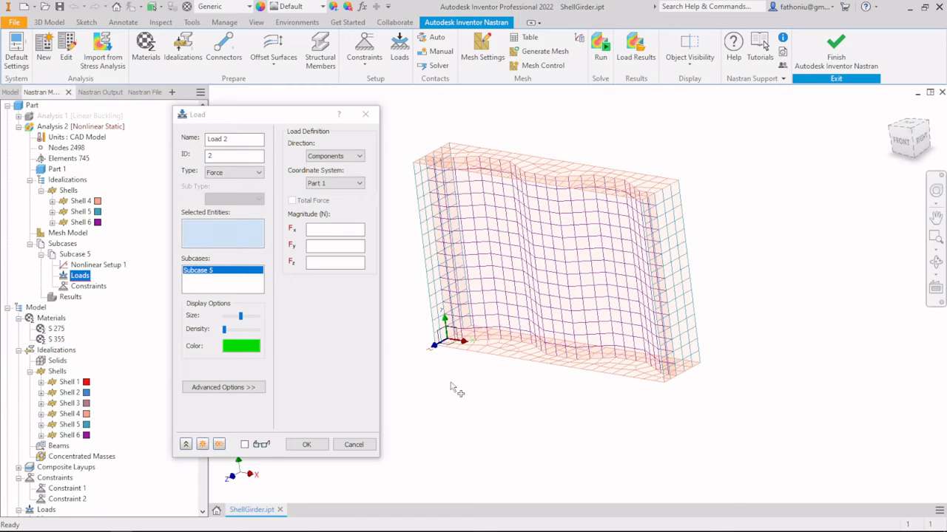
pyautogui.click(315, 244)
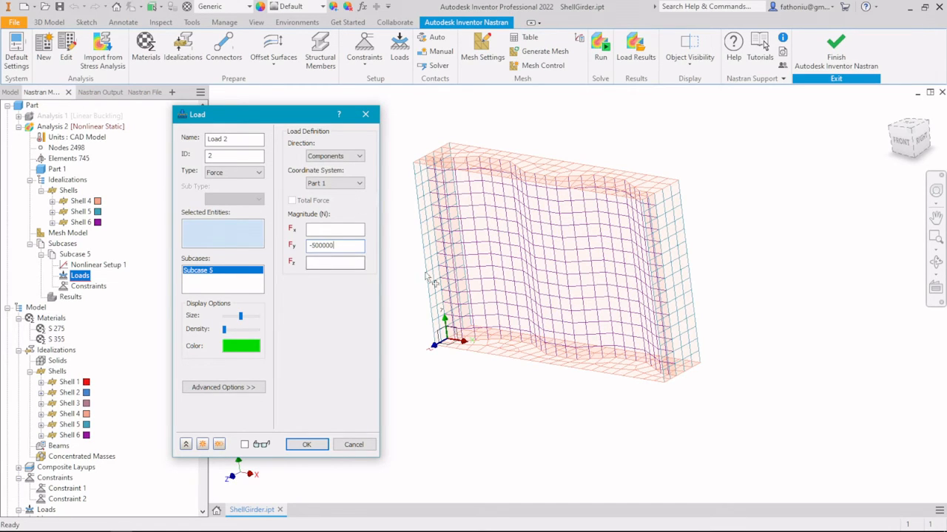
pyautogui.click(677, 251)
pyautogui.click(307, 445)
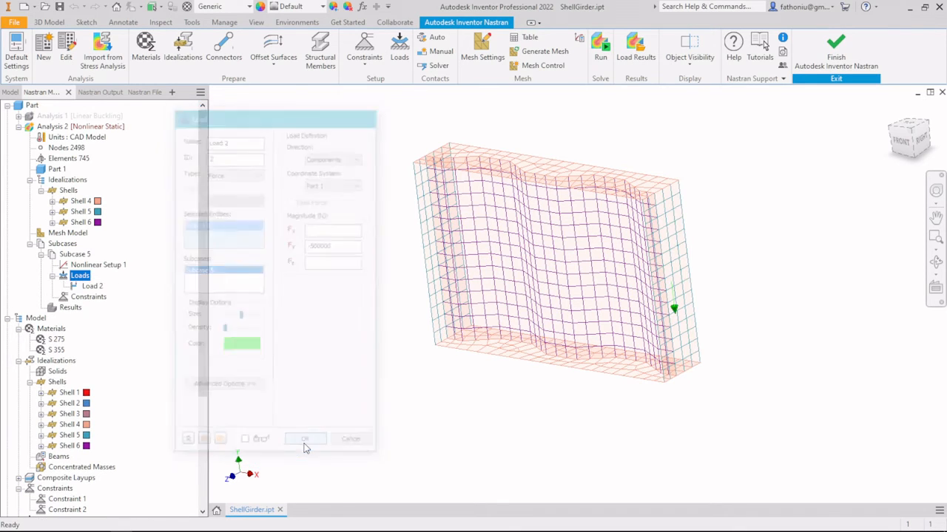
# - Add a structural constraint on the loaded end face that restrains only Tx and Tz, freeing Ty and all rotations
pyautogui.moveTo(87, 293)
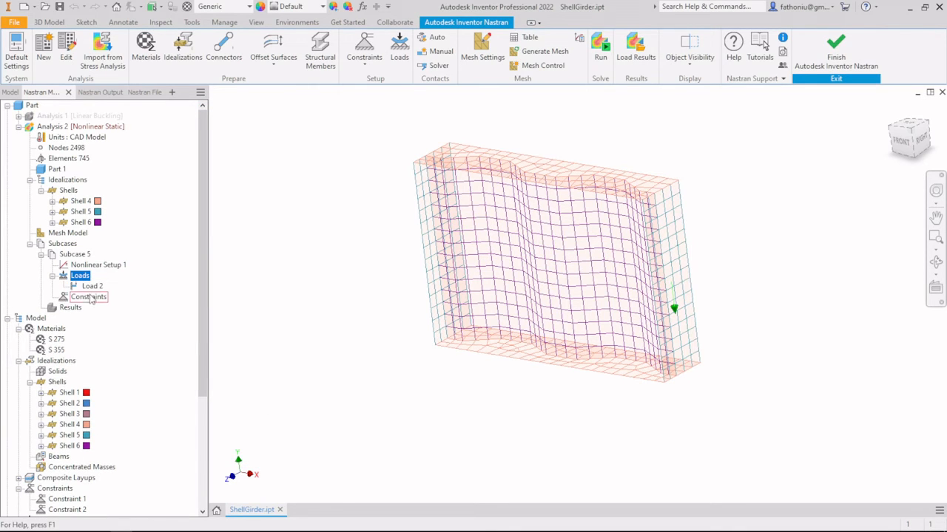
pyautogui.rightClick(88, 305)
pyautogui.click(105, 311)
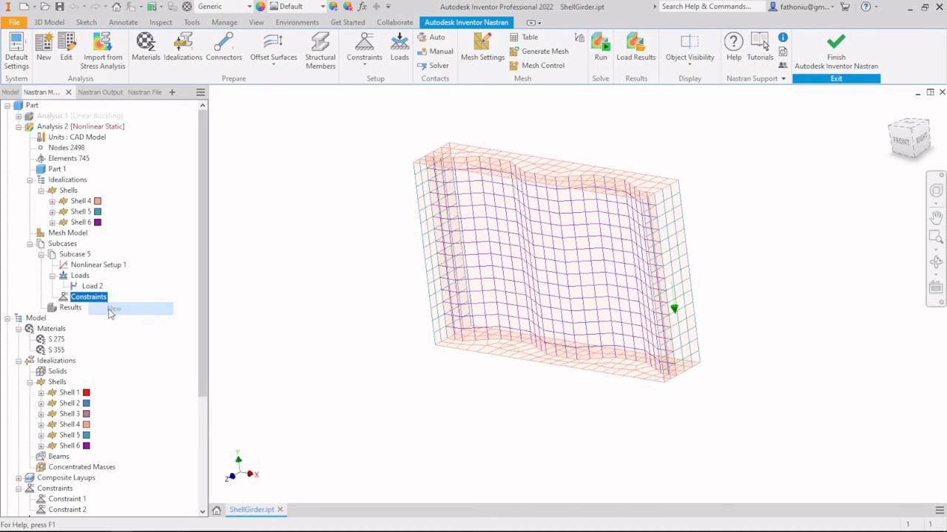
pyautogui.click(317, 176)
pyautogui.click(291, 191)
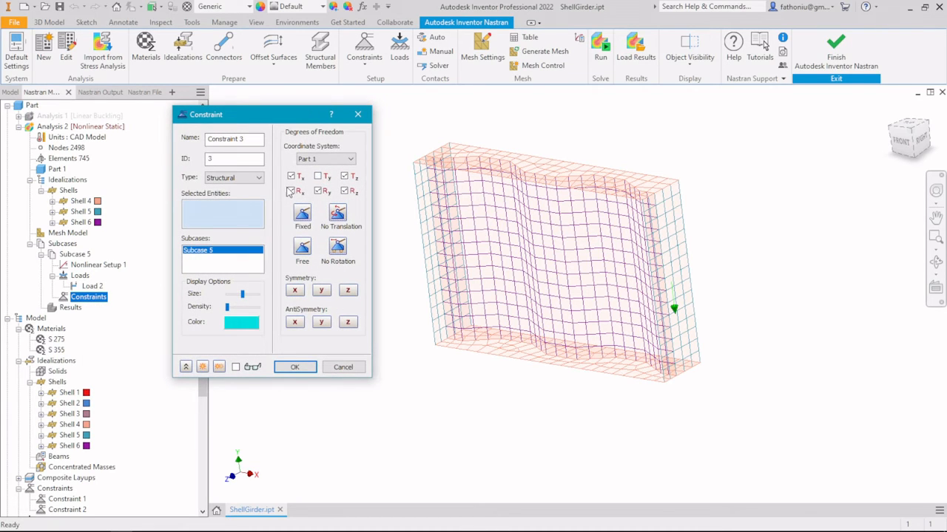
pyautogui.click(320, 191)
pyautogui.click(344, 191)
pyautogui.click(679, 277)
pyautogui.click(294, 367)
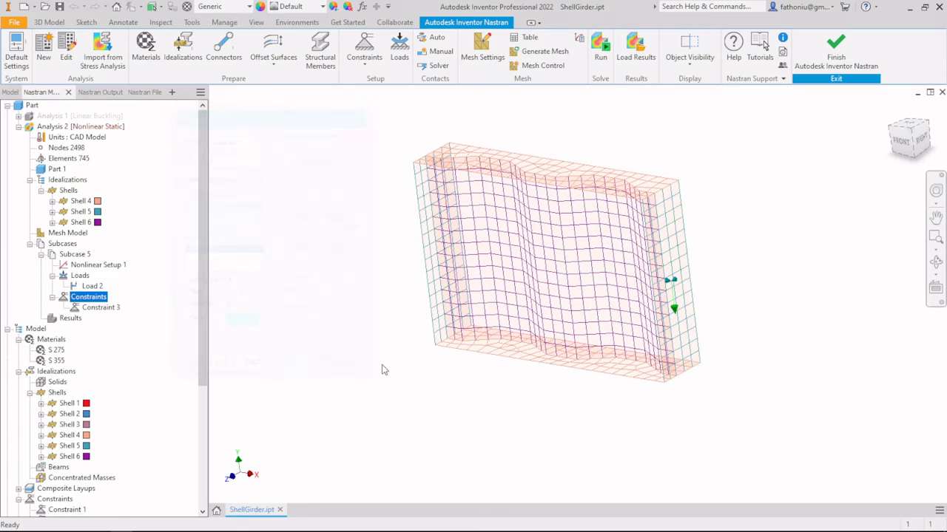
# - Add a structural constraint on the opposite end face with all six degrees of freedom fixed
pyautogui.keyDown('shift'); pyautogui.moveTo(295, 367); pyautogui.dragTo(465, 370, button='middle'); pyautogui.keyUp('shift')
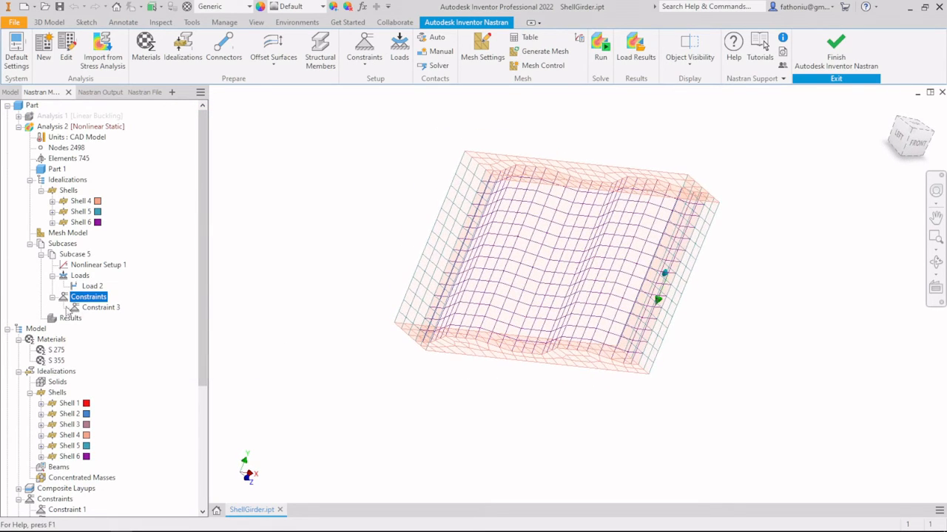
pyautogui.rightClick(86, 296)
pyautogui.click(112, 304)
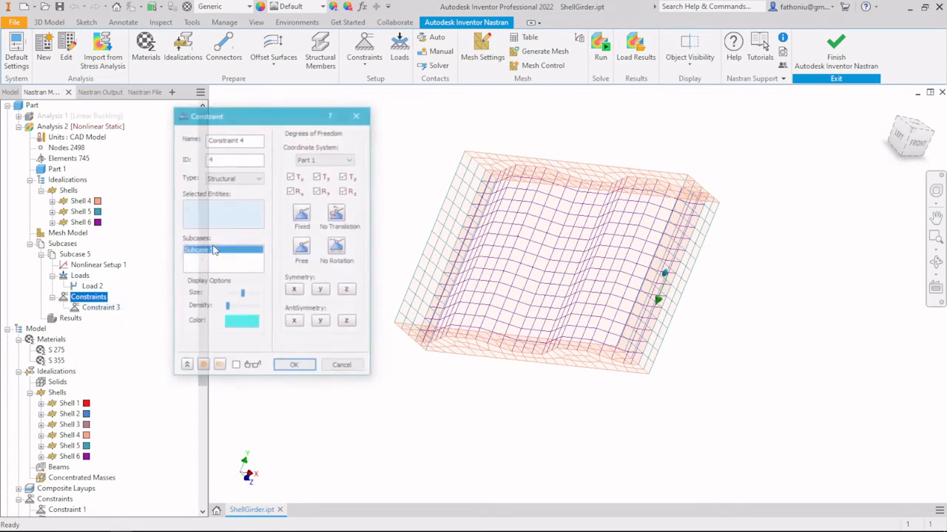
pyautogui.click(444, 246)
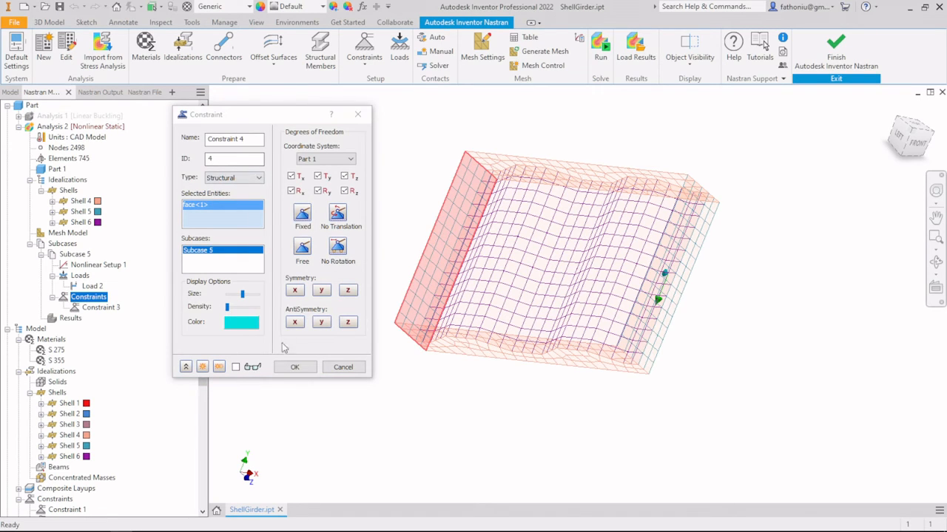
pyautogui.click(294, 367)
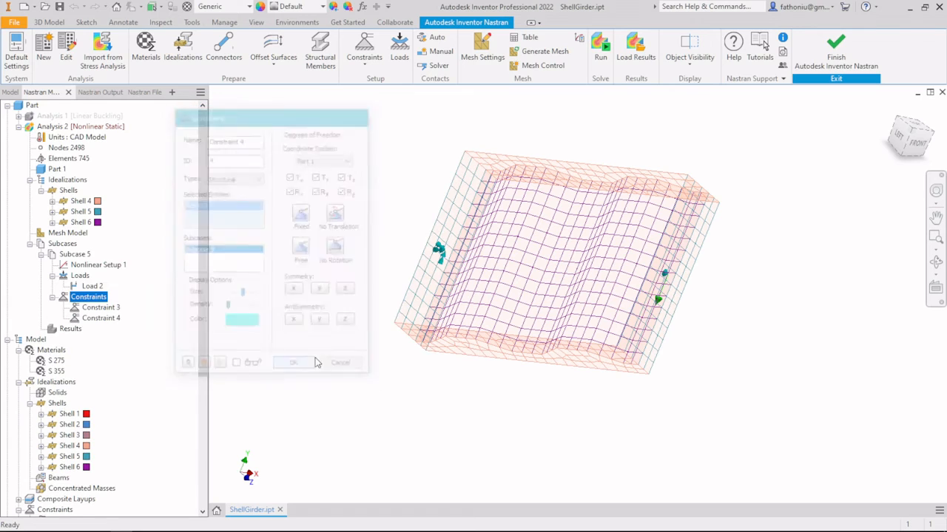
# - Run the Analysis 2 nonlinear static solution and acknowledge its completion
pyautogui.keyDown('shift'); pyautogui.moveTo(338, 355); pyautogui.dragTo(259, 363, button='middle'); pyautogui.keyUp('shift')
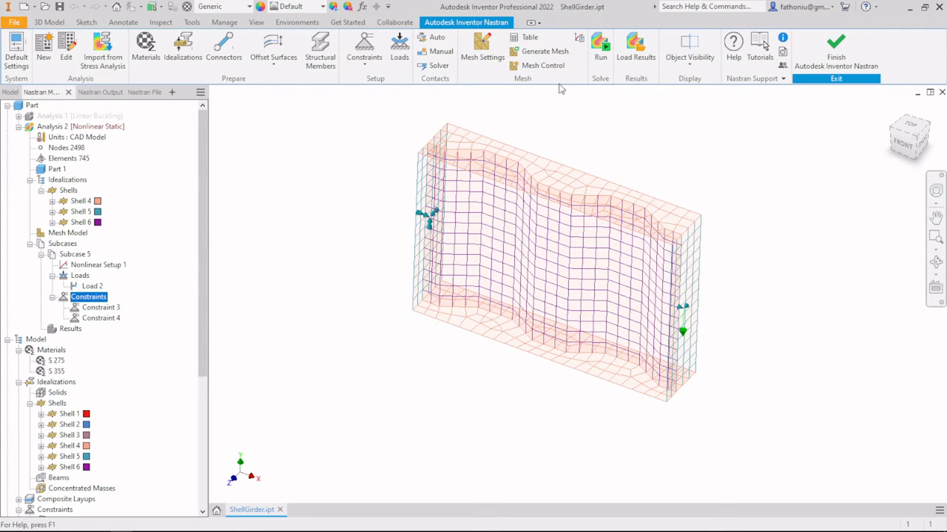
pyautogui.click(599, 48)
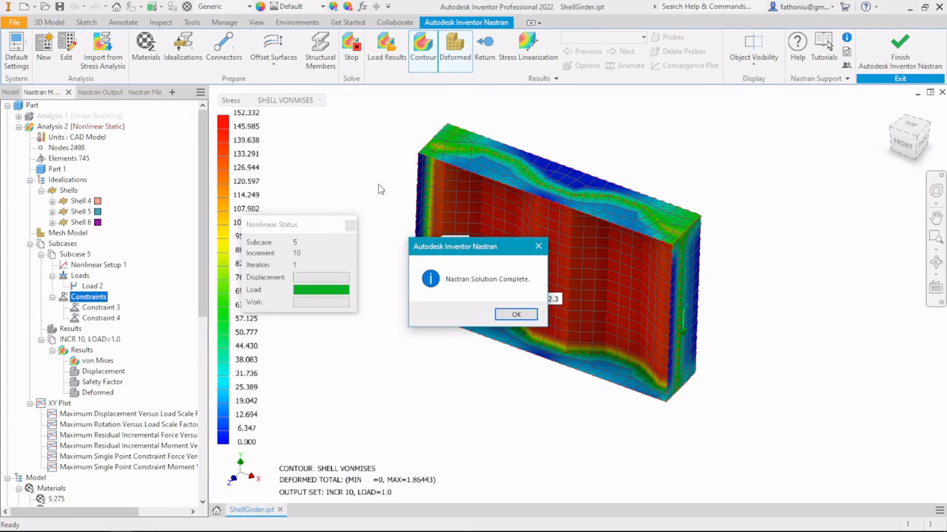
pyautogui.click(516, 316)
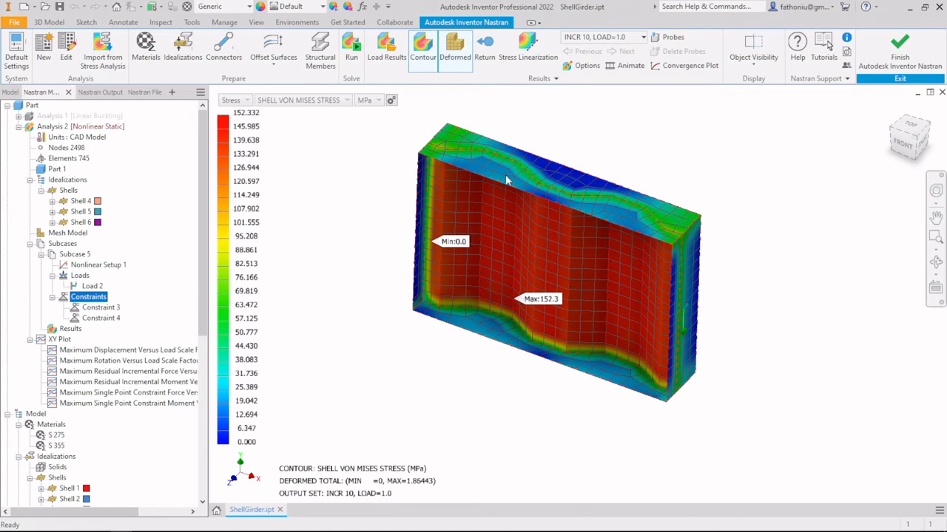
# - Check the available load increments and examine the Maximum Displacement Versus Load Scale Factor plot
pyautogui.click(642, 38)
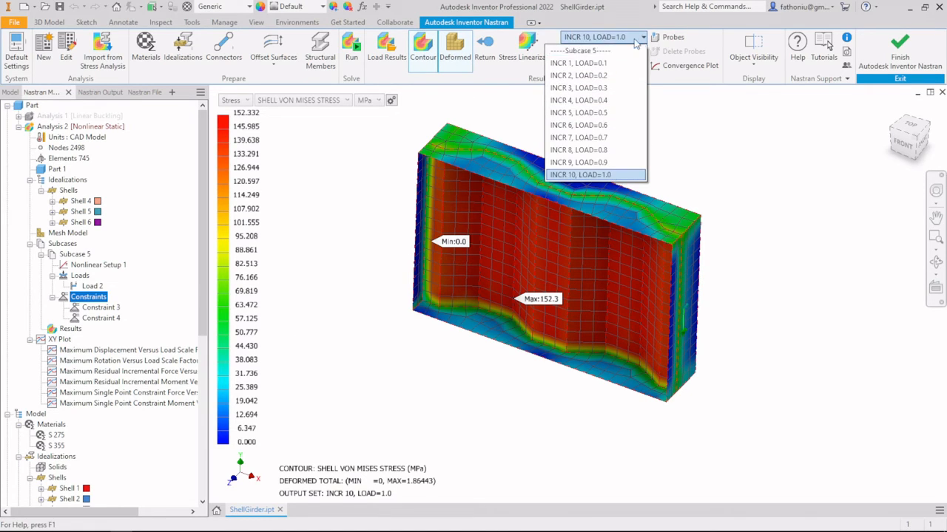
pyautogui.click(107, 355)
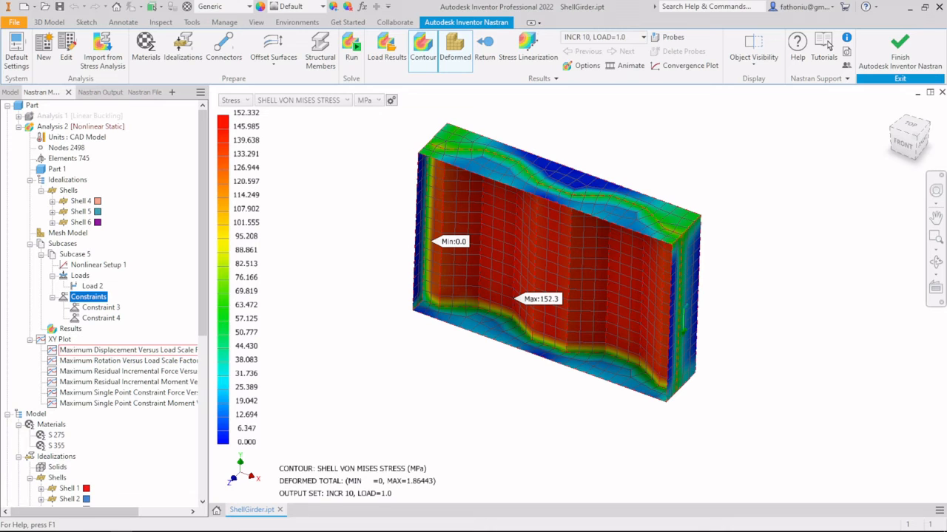
pyautogui.click(106, 350)
pyautogui.doubleClick(106, 349)
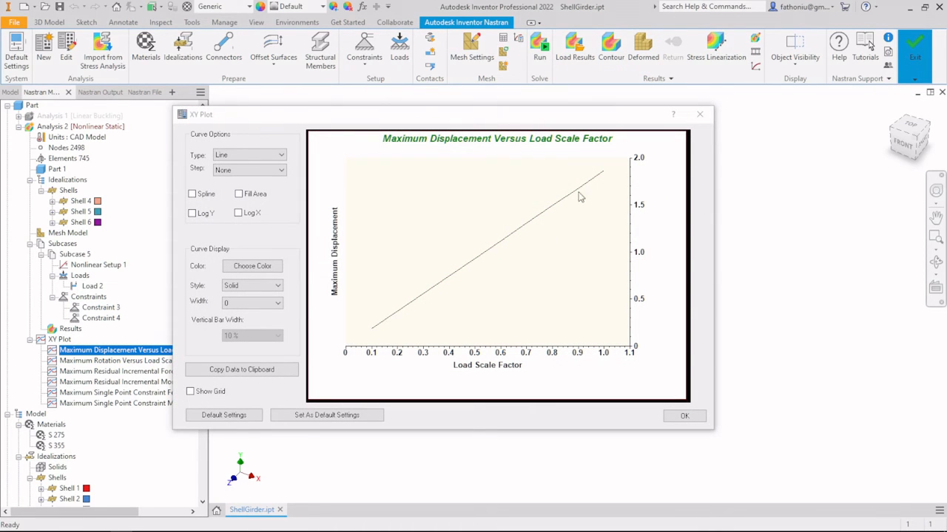
pyautogui.click(699, 115)
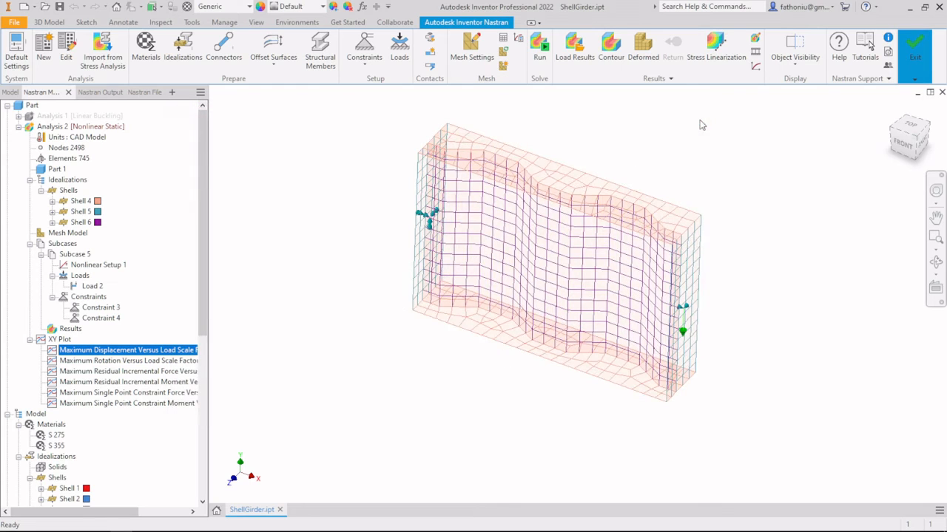
# - Set the Fy magnitude of Load 2 to -700000 N and rerun the nonlinear analysis
pyautogui.doubleClick(92, 286)
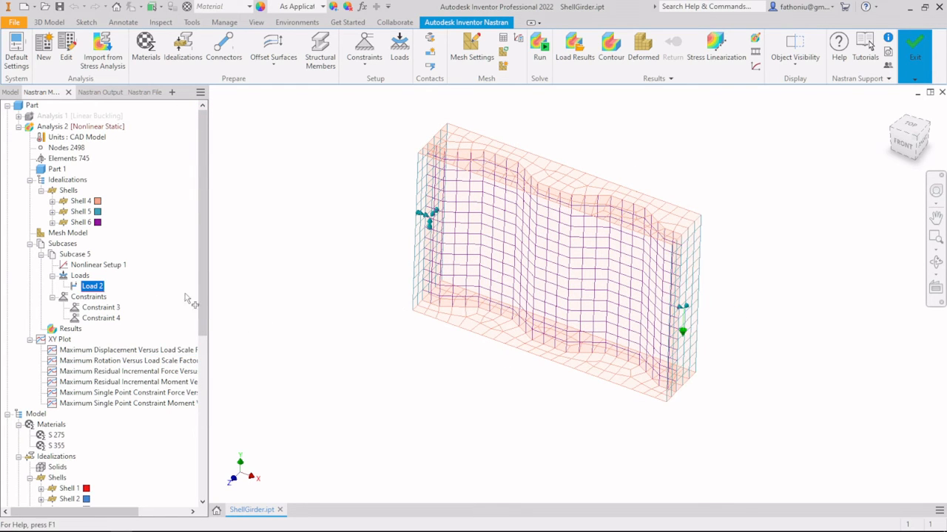
pyautogui.click(316, 245)
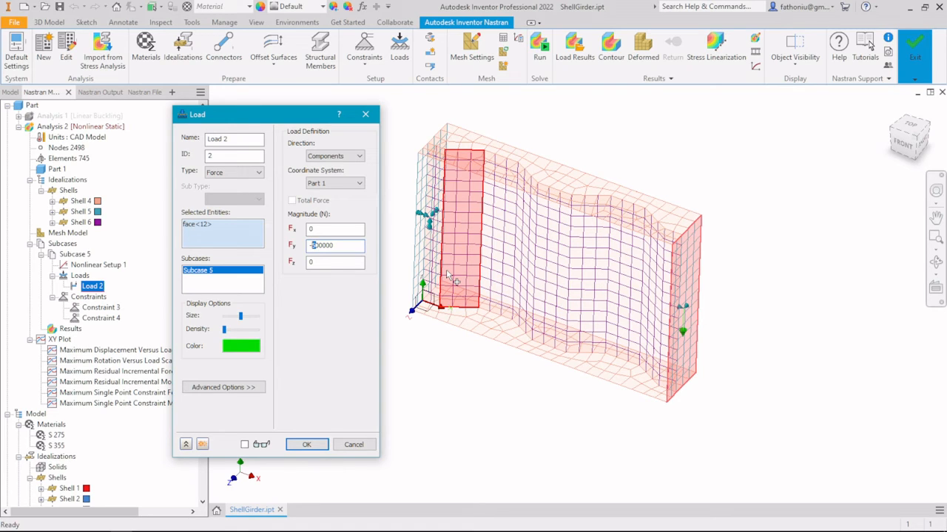
pyautogui.write('7')
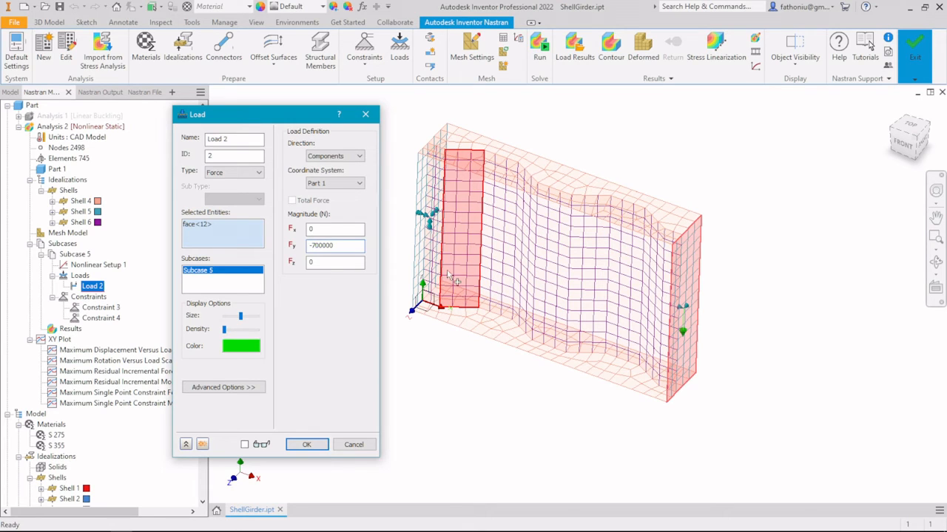
pyautogui.click(307, 445)
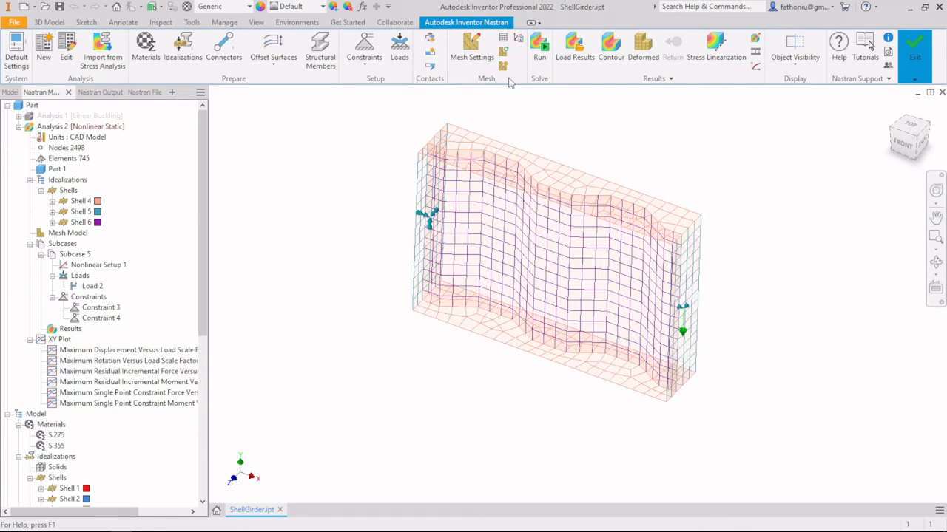
pyautogui.click(535, 49)
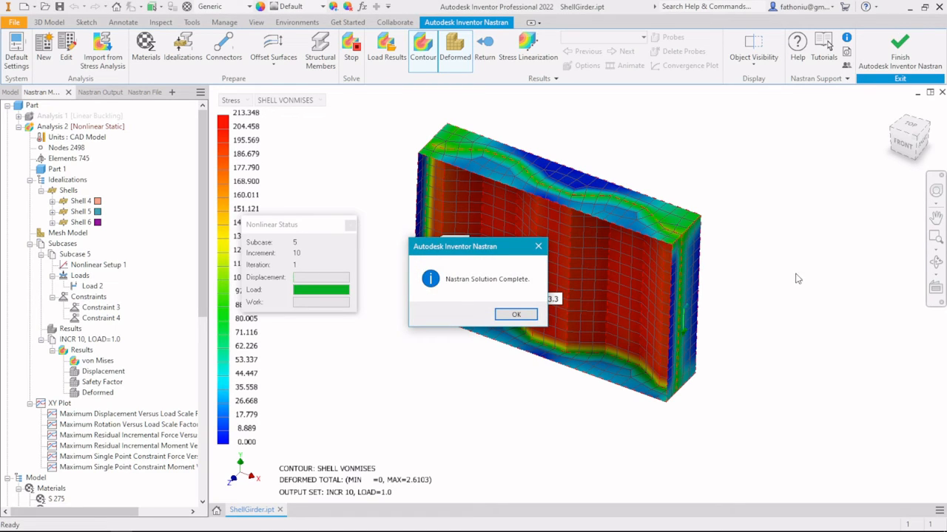
pyautogui.click(517, 315)
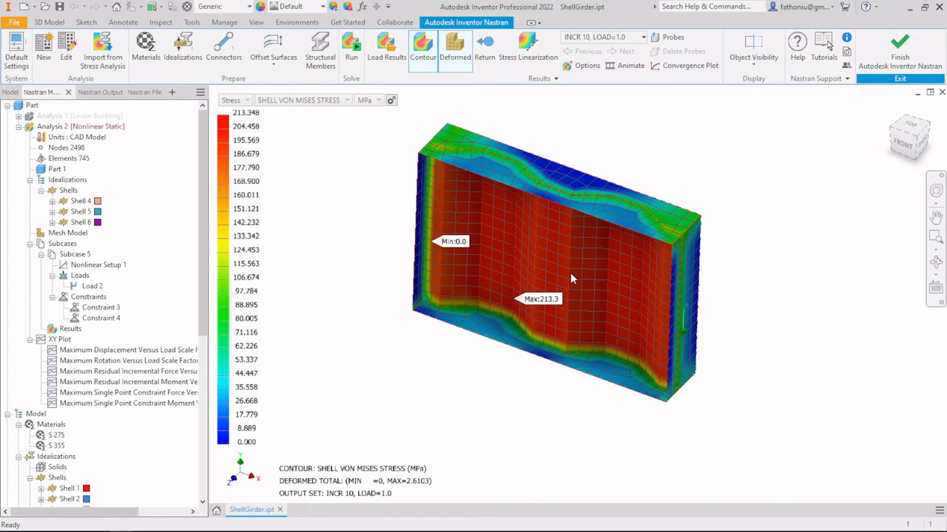
# - Examine the Maximum Displacement Versus Load Scale Factor plot of the -700000 N run
pyautogui.click(150, 349)
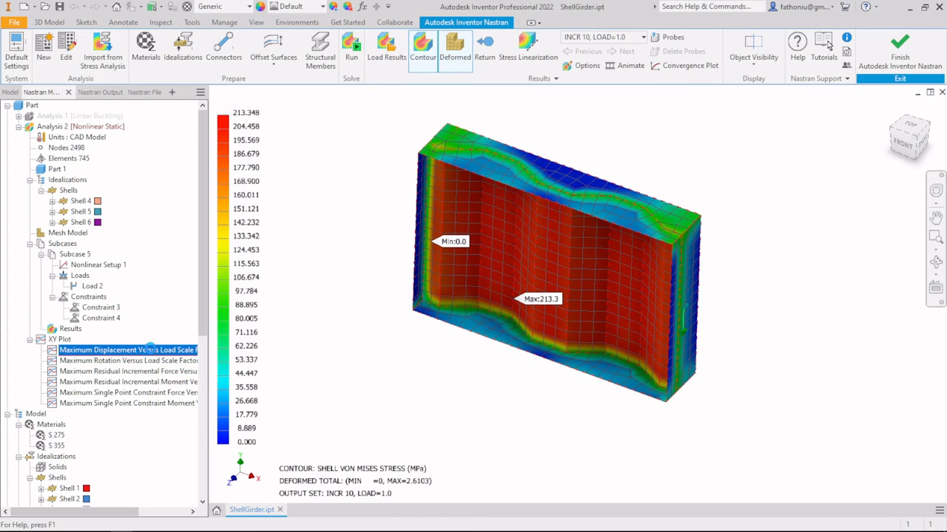
pyautogui.doubleClick(150, 350)
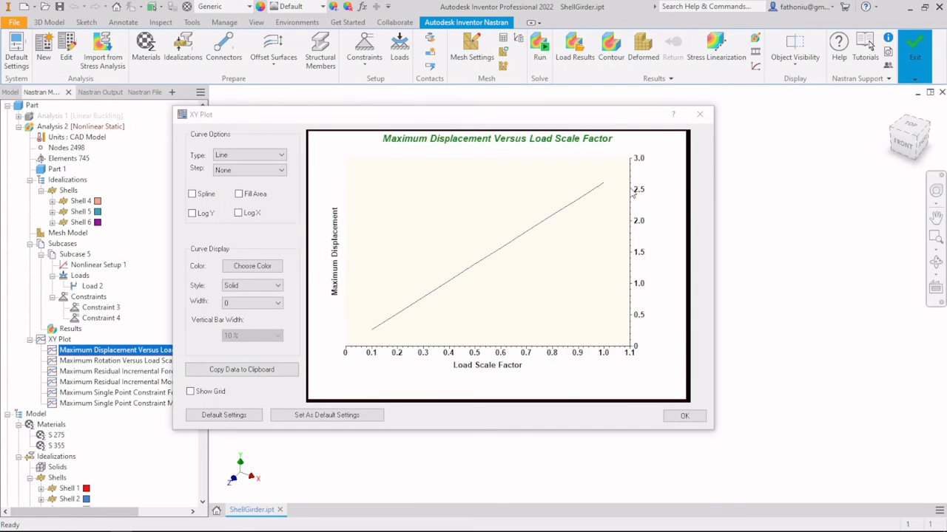
pyautogui.click(700, 114)
pyautogui.doubleClick(139, 352)
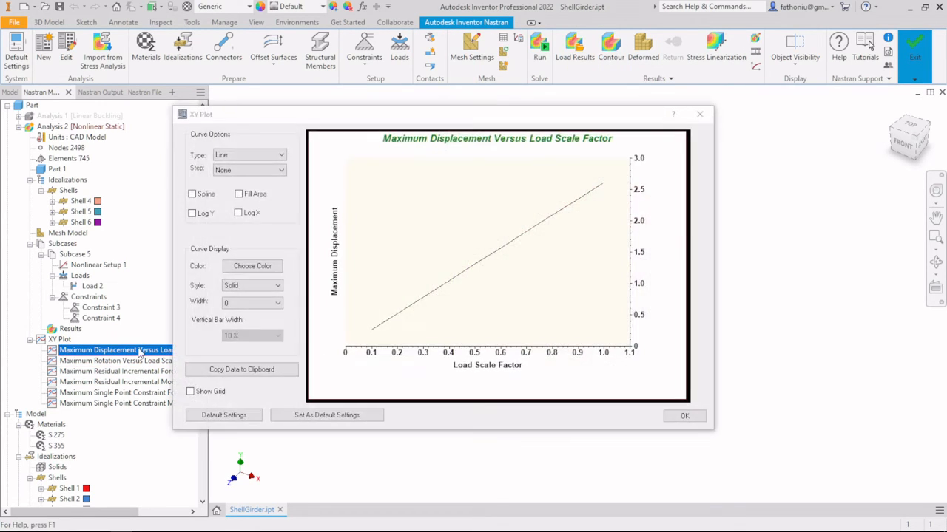
pyautogui.click(701, 113)
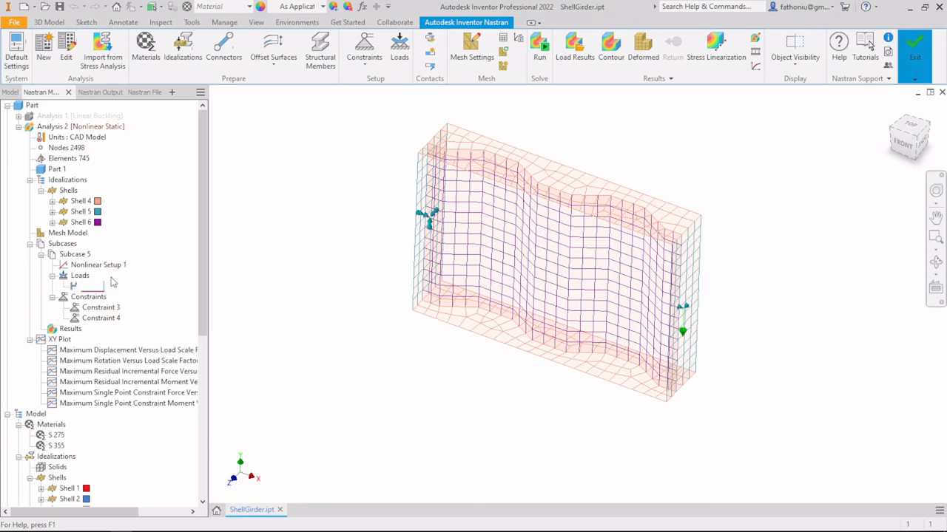
# - Increase the downward Fy force of Load 2 further and rerun the nonlinear analysis
pyautogui.doubleClick(93, 286)
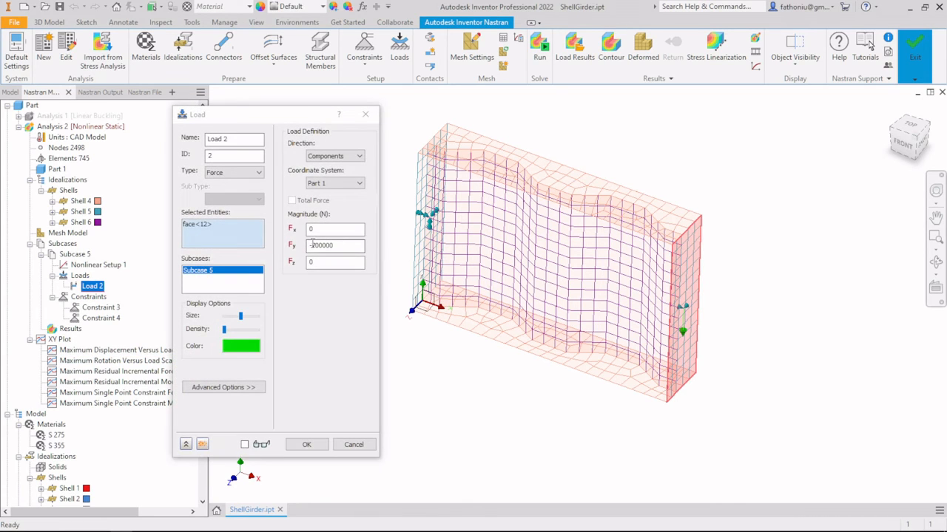
pyautogui.moveTo(316, 247); pyautogui.dragTo(312, 247)
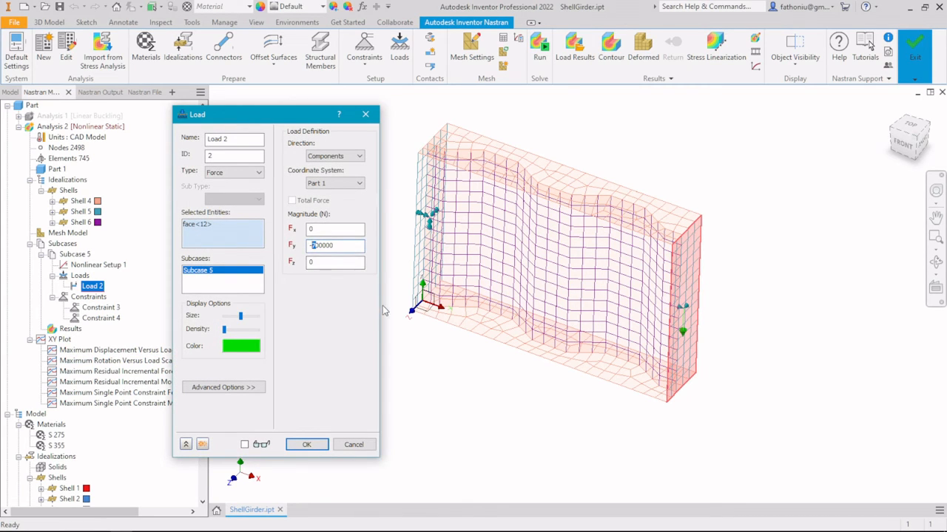
pyautogui.write('1')
pyautogui.doubleClick(323, 246)
pyautogui.click(340, 245)
pyautogui.click(350, 246)
pyautogui.click(307, 445)
pyautogui.click(309, 445)
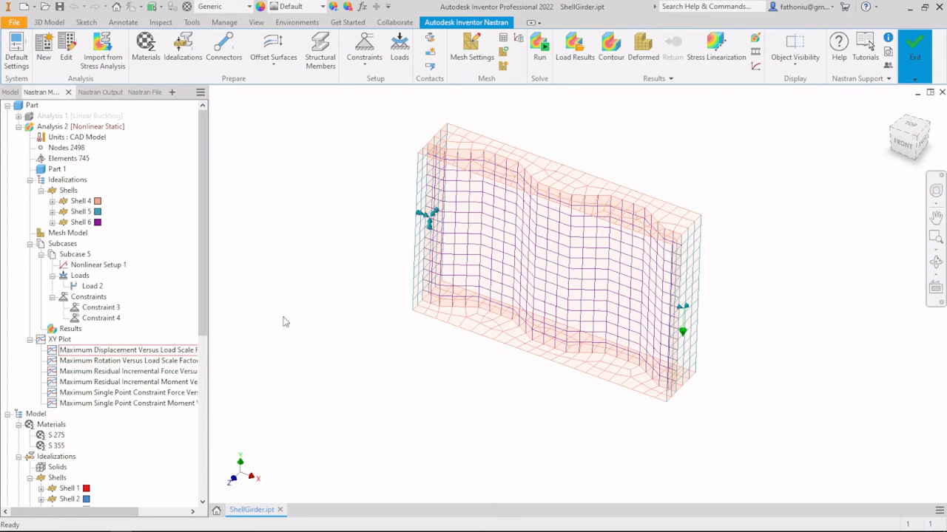
pyautogui.click(538, 49)
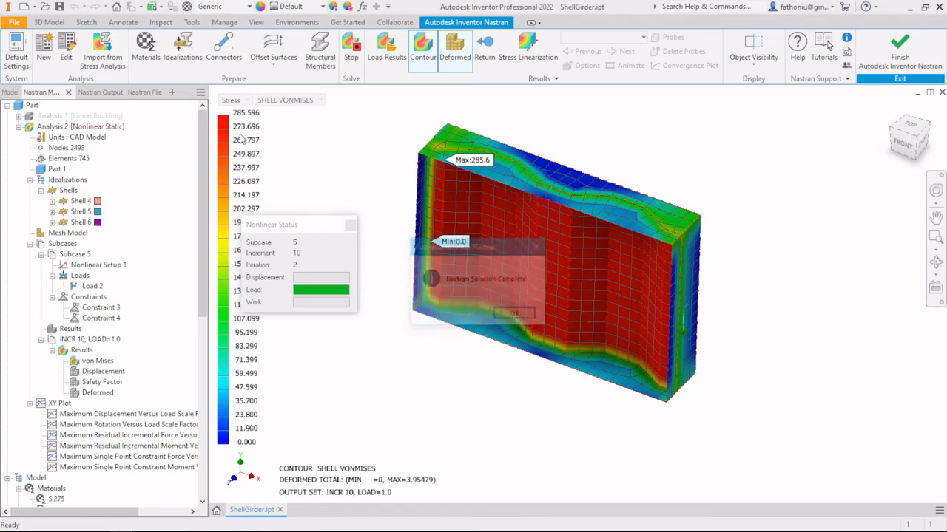
pyautogui.click(518, 317)
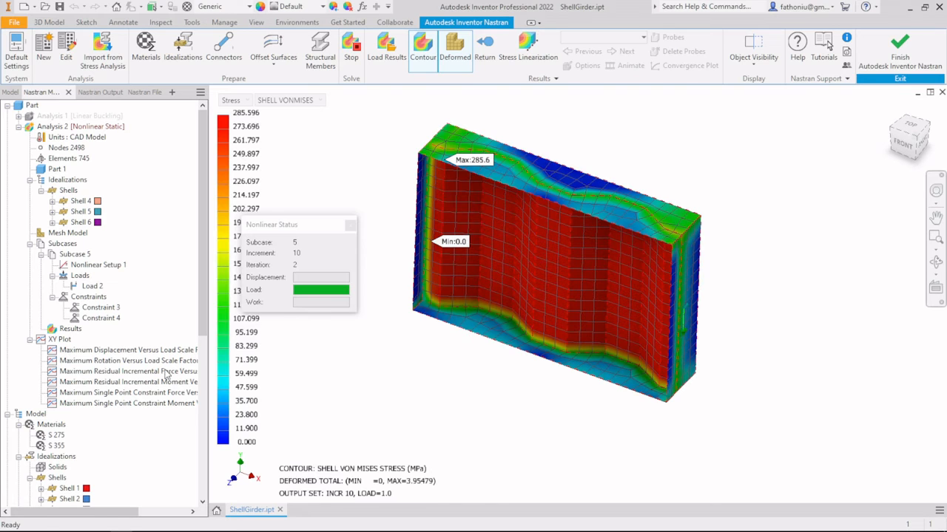
# - Examine the Maximum Displacement Versus Load Scale Factor plot and check the increment settings in Nonlinear Setup 1
pyautogui.doubleClick(130, 355)
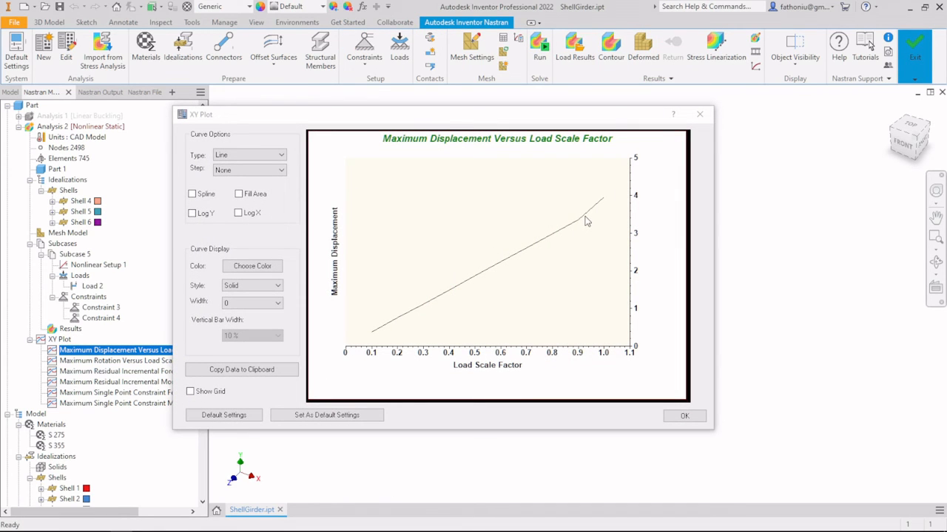
pyautogui.moveTo(580, 224)
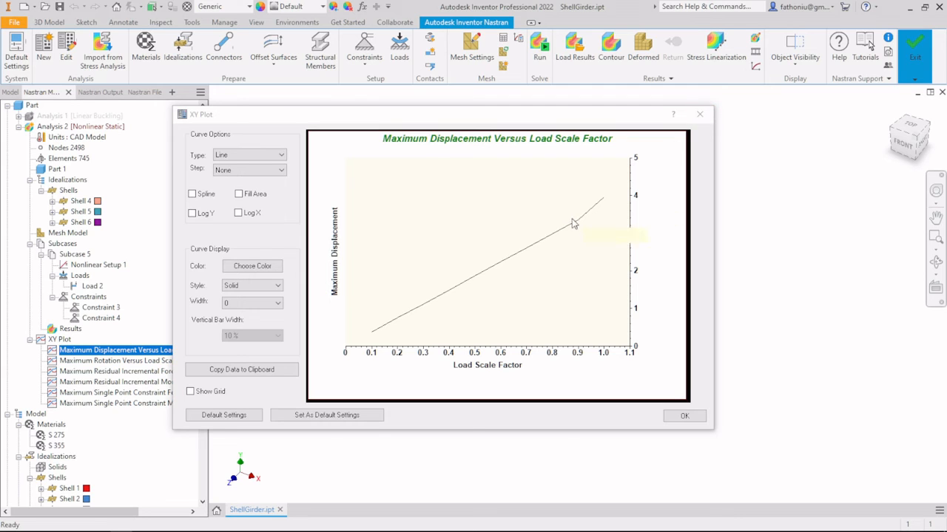
pyautogui.click(698, 114)
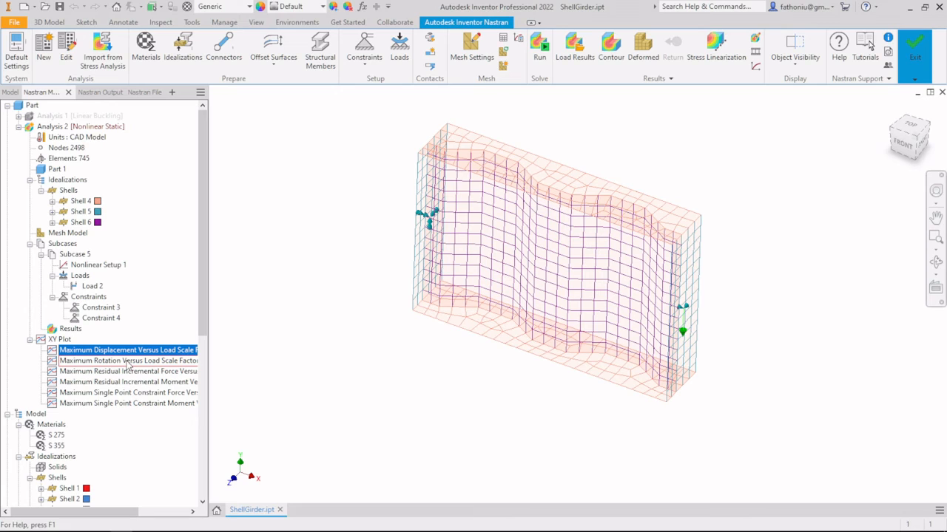
pyautogui.doubleClick(99, 265)
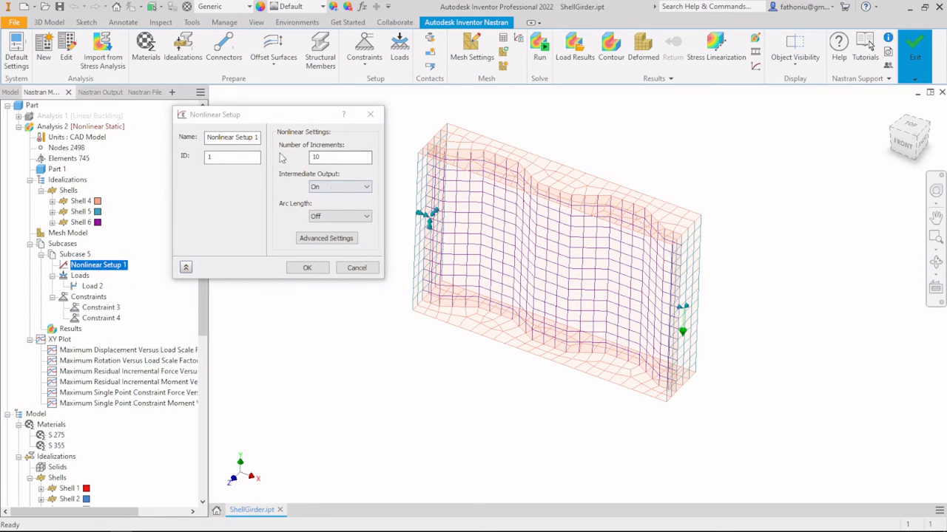
pyautogui.click(370, 114)
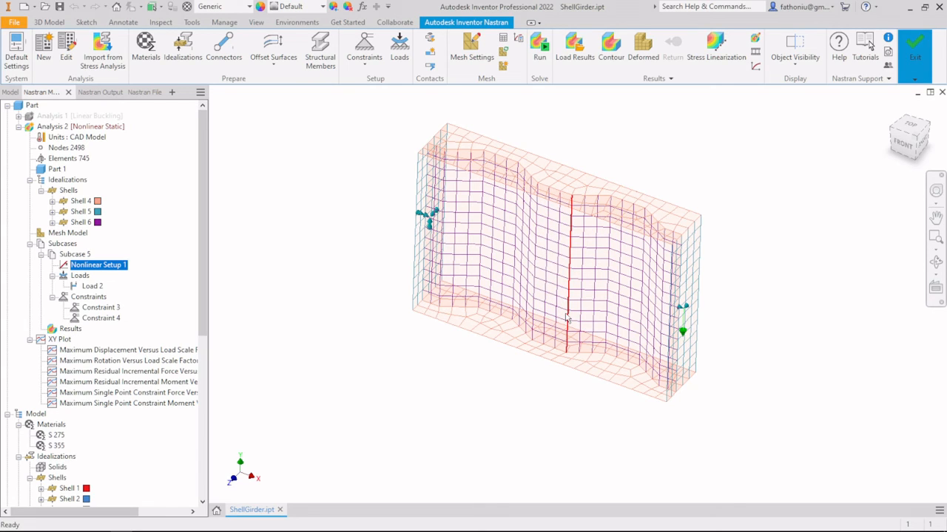
# - Set the mesh element size to 40 mm and regenerate the mesh
pyautogui.moveTo(583, 334)
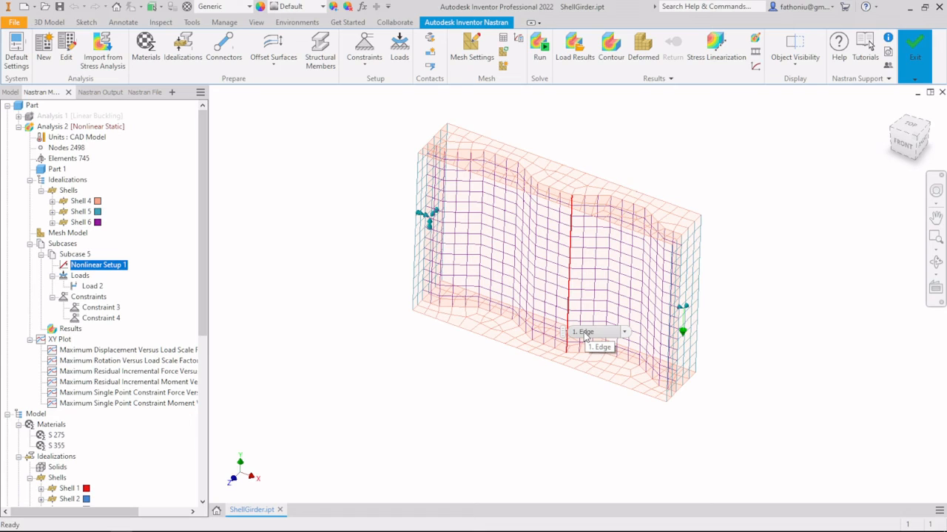
pyautogui.doubleClick(81, 234)
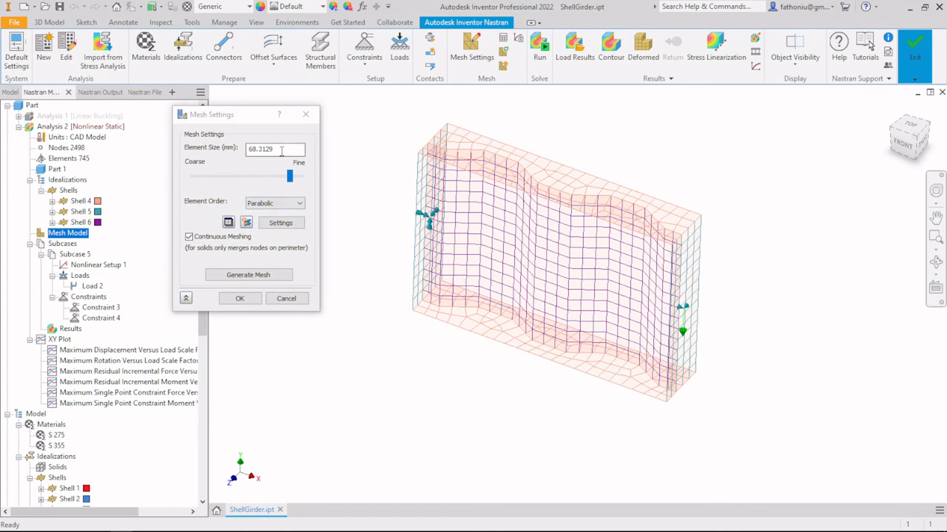
pyautogui.moveTo(282, 151); pyautogui.dragTo(242, 149)
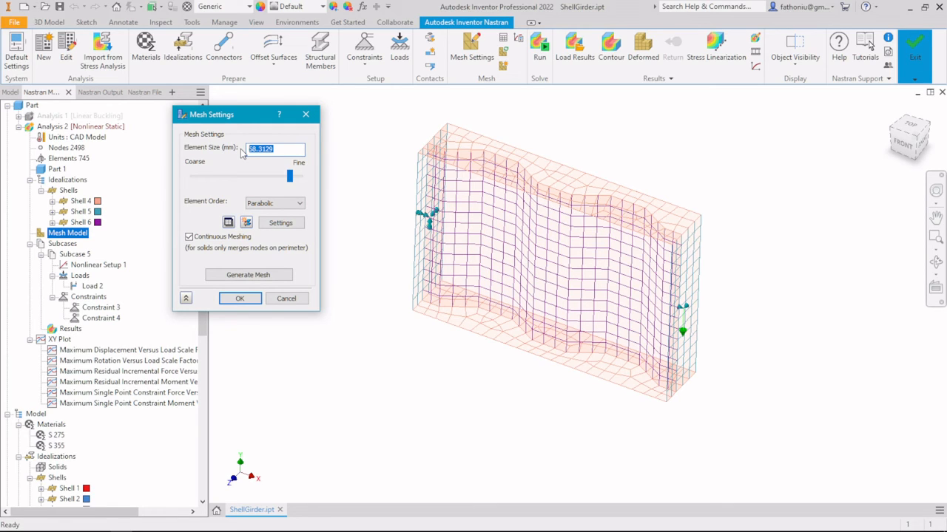
pyautogui.write('40')
pyautogui.click(251, 277)
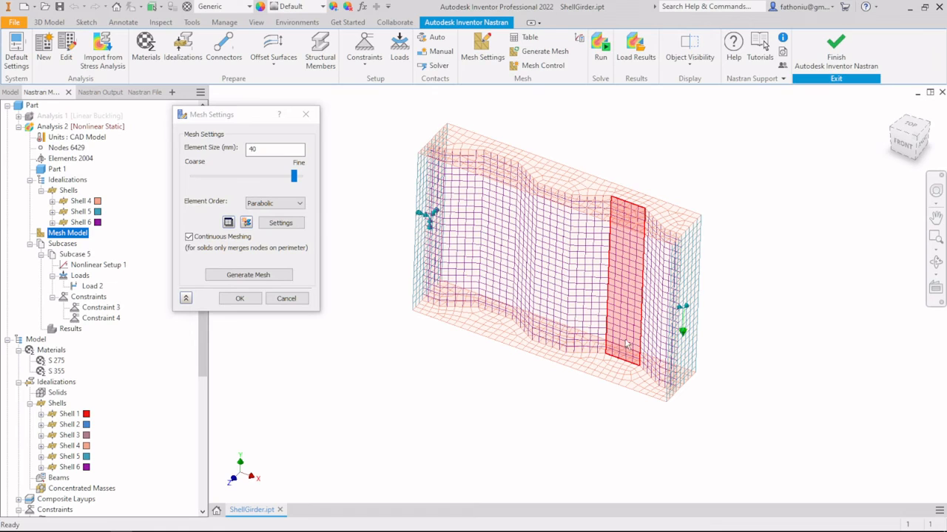
# - Set the mesh element size to 60 mm, regenerate the mesh and accept the mesh settings
pyautogui.click(211, 146)
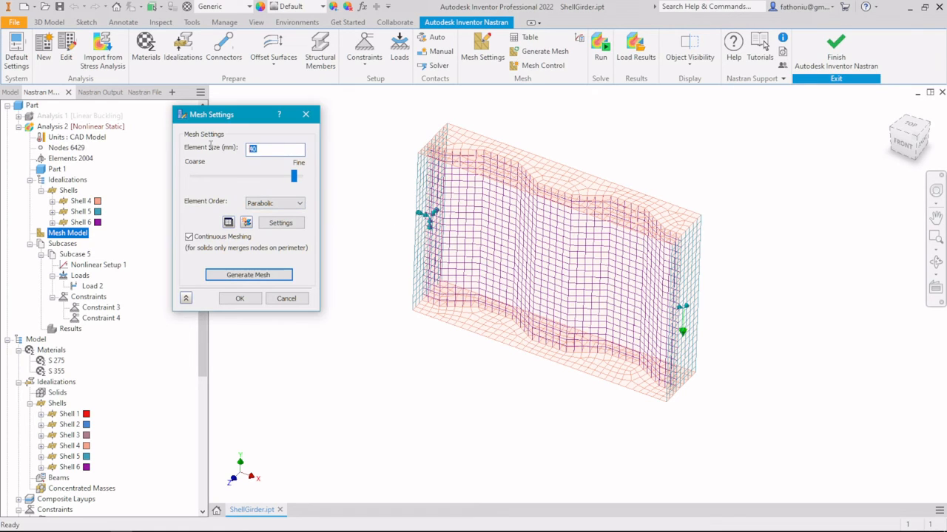
pyautogui.write('60')
pyautogui.click(242, 276)
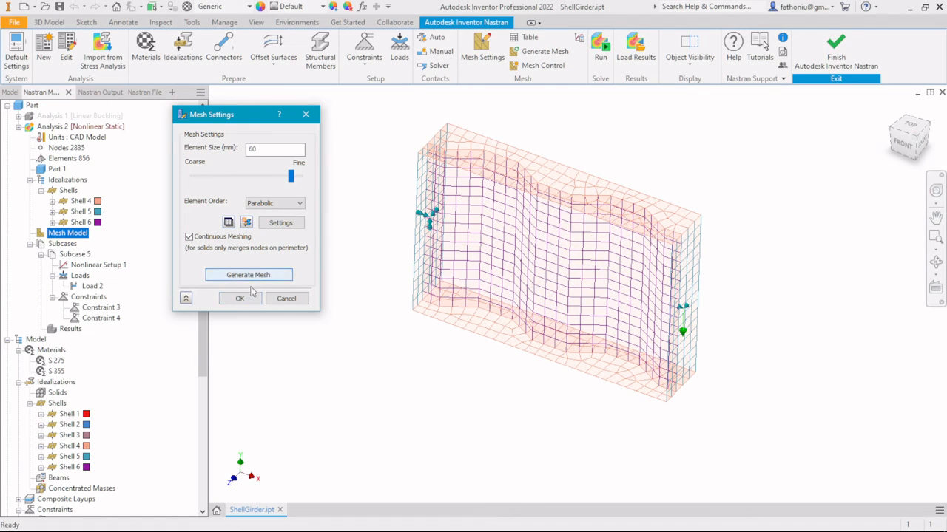
pyautogui.click(240, 299)
# - Add a mesh control with a 40 mm face element size on the three adjacent middle faces of the corrugated web
pyautogui.rightClick(67, 235)
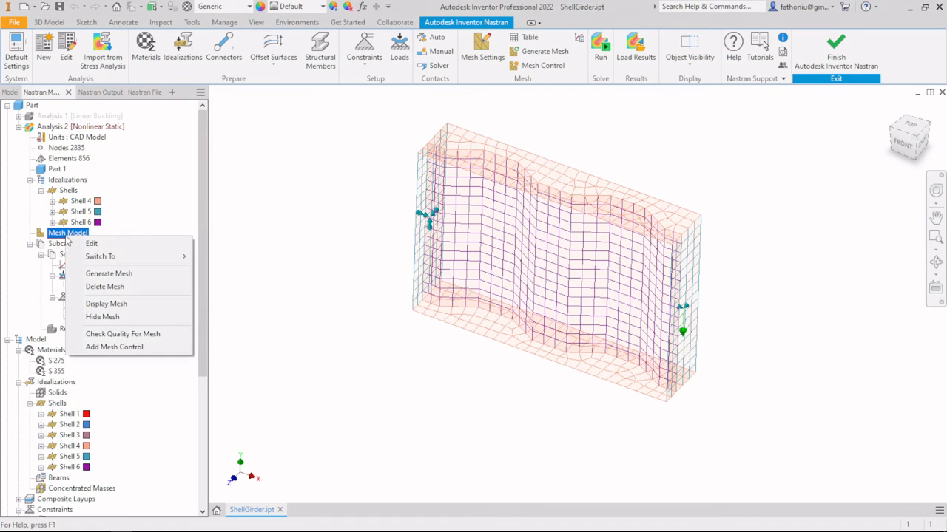
pyautogui.click(118, 347)
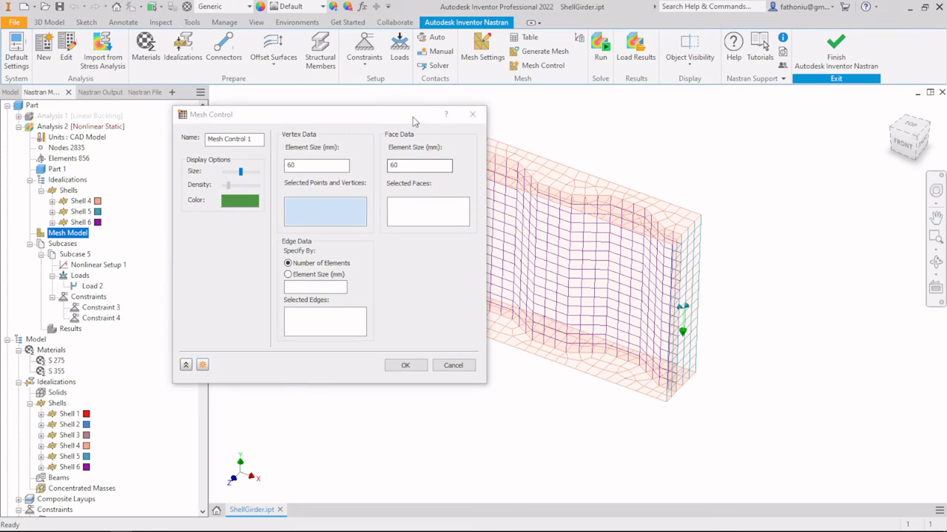
pyautogui.moveTo(411, 118); pyautogui.dragTo(298, 99)
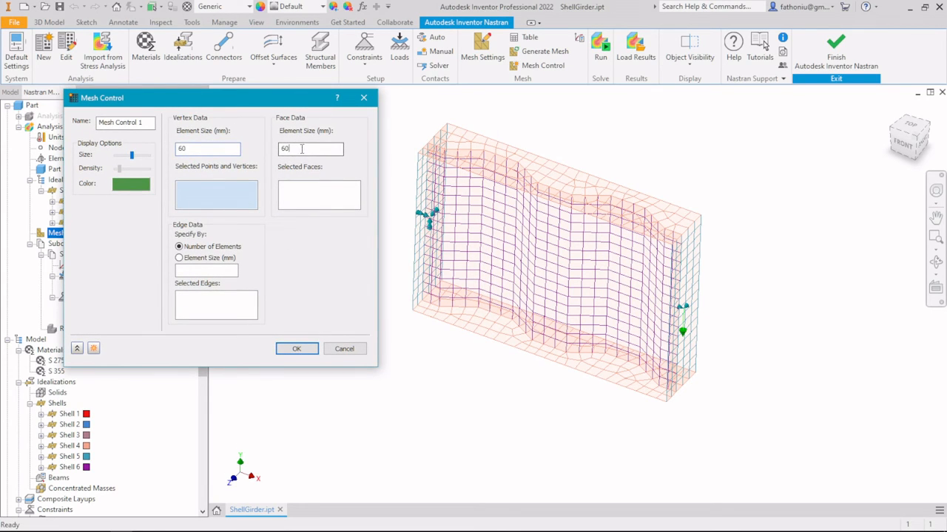
pyautogui.doubleClick(301, 149)
pyautogui.write('4')
pyautogui.click(300, 202)
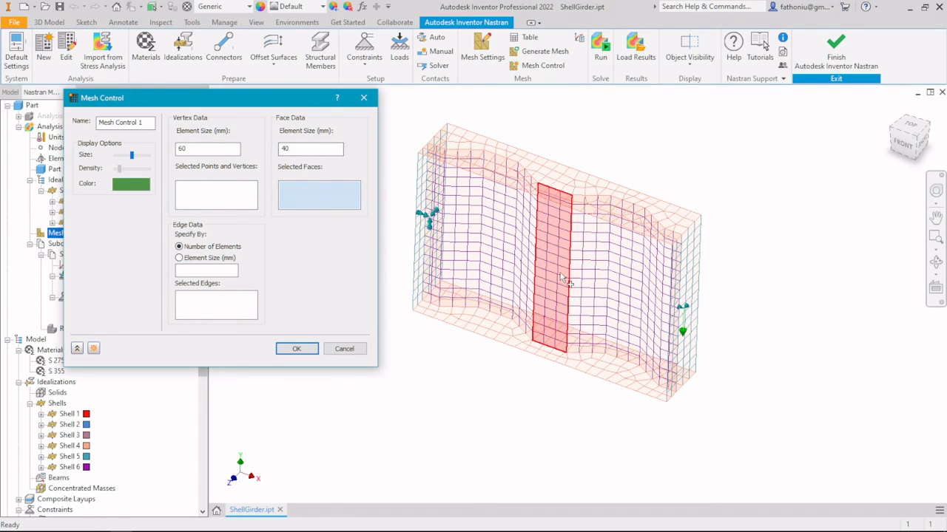
pyautogui.click(522, 267)
pyautogui.click(548, 277)
pyautogui.click(580, 288)
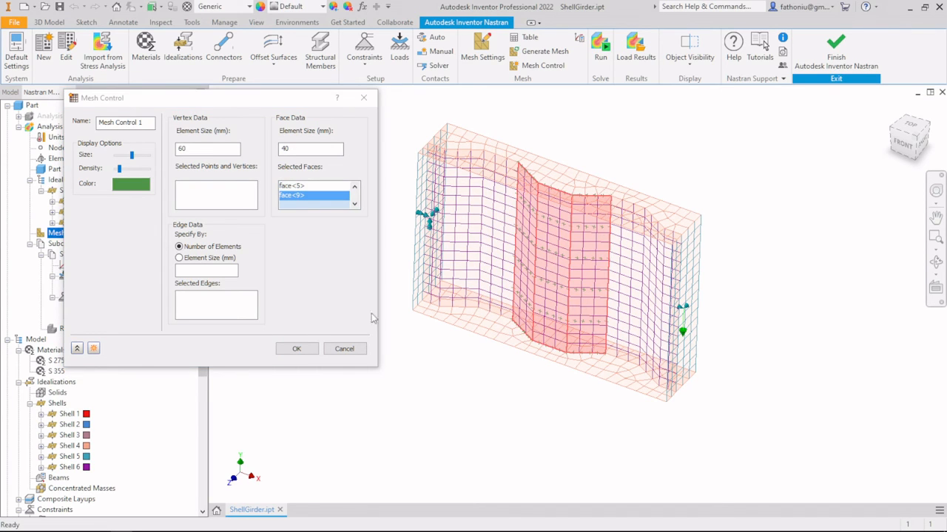
pyautogui.click(296, 349)
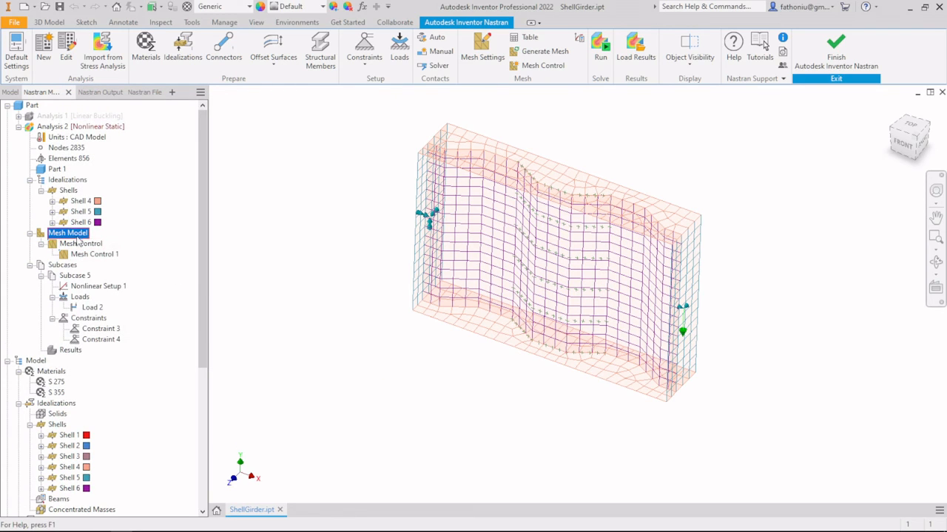
# - Regenerate the mesh with the new mesh control and inspect the refined middle region of the web
pyautogui.rightClick(77, 238)
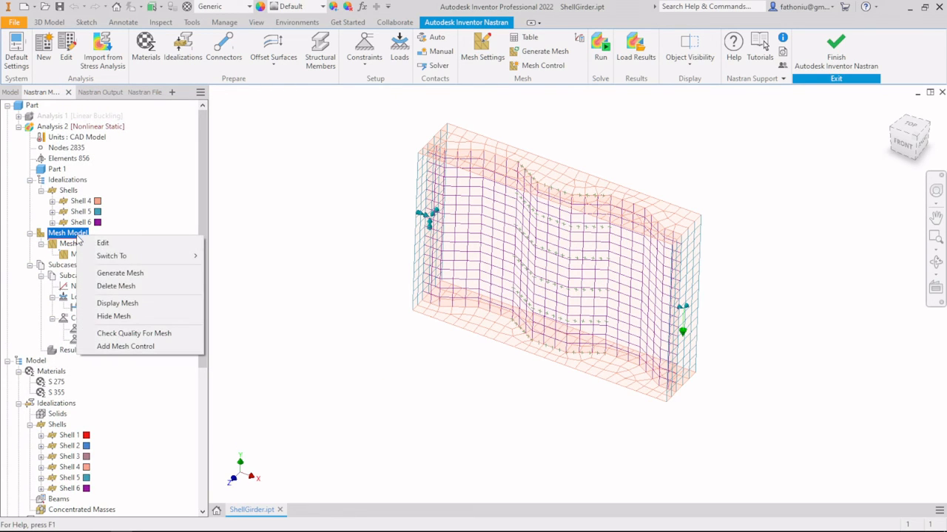
pyautogui.click(116, 272)
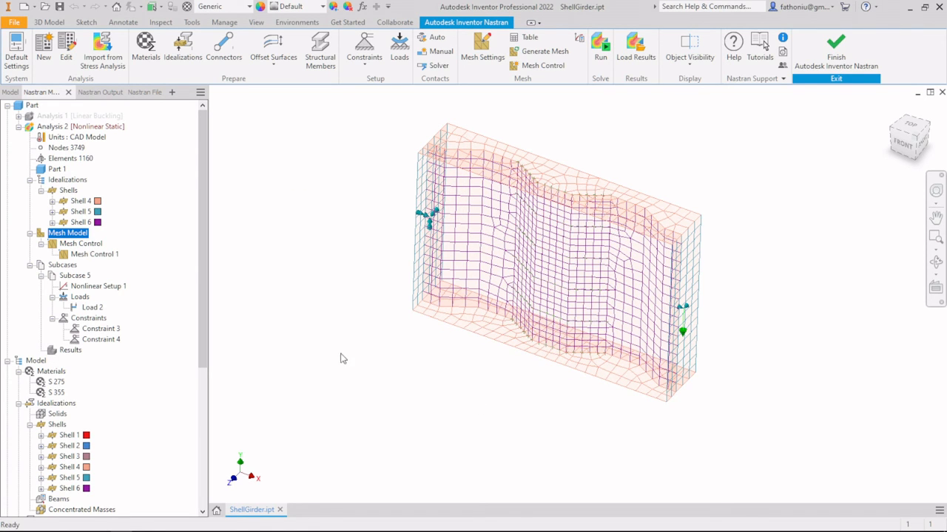
pyautogui.keyDown('shift'); pyautogui.moveTo(340, 357); pyautogui.dragTo(380, 346, button='middle'); pyautogui.keyUp('shift')
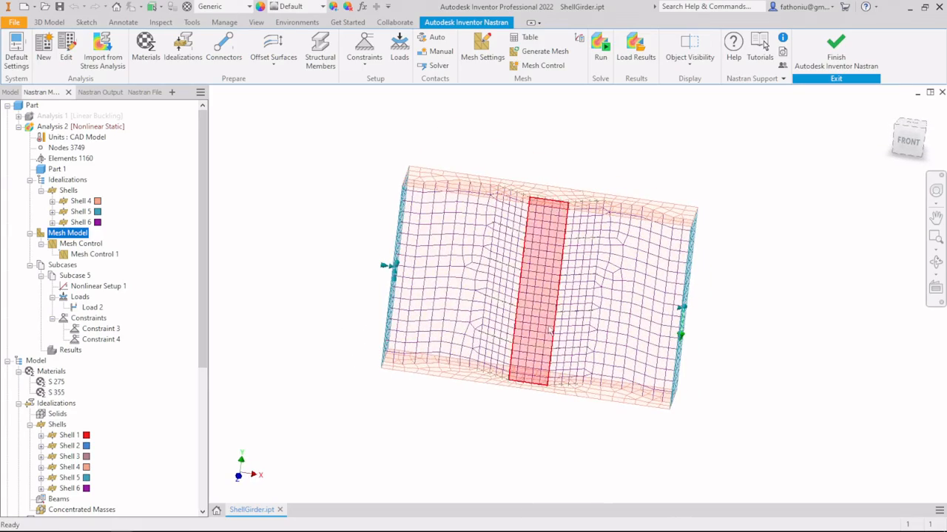
pyautogui.keyDown('shift'); pyautogui.moveTo(546, 307); pyautogui.dragTo(529, 309, button='middle'); pyautogui.keyUp('shift')
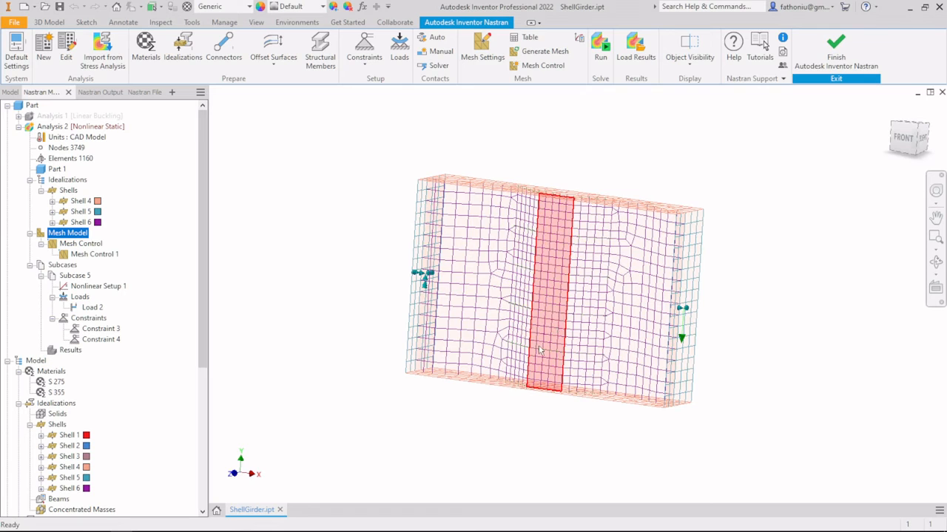
pyautogui.keyDown('shift'); pyautogui.moveTo(540, 350); pyautogui.dragTo(519, 360, button='middle'); pyautogui.keyUp('shift')
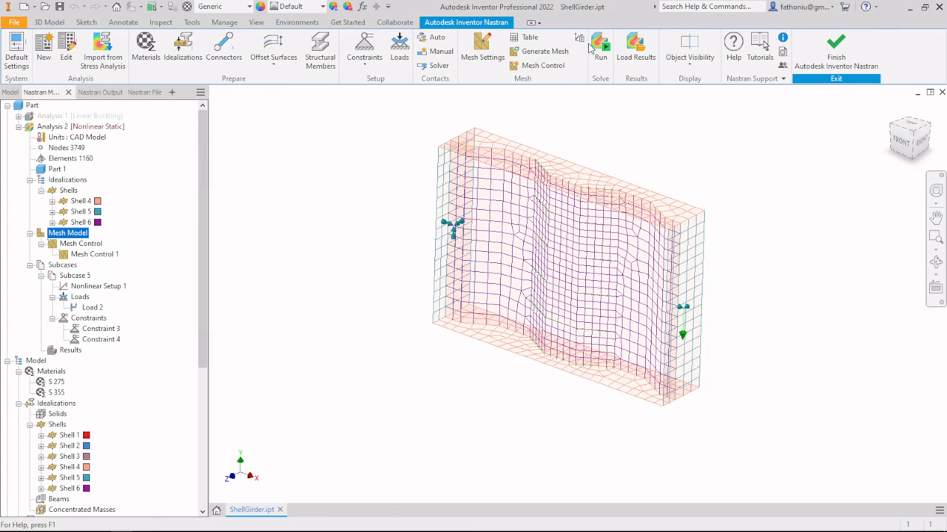
# - Rerun the nonlinear analysis and turn off the stress contour to view only the deformed mesh
pyautogui.click(604, 64)
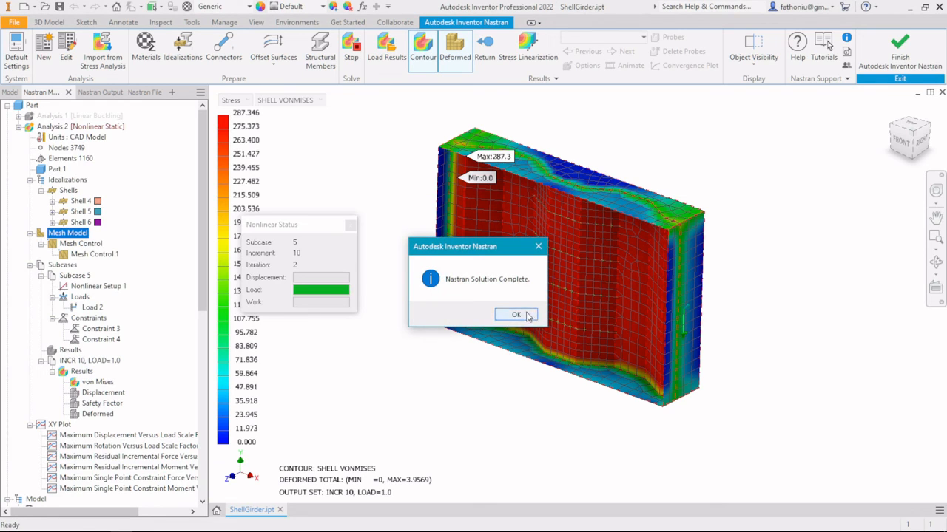
pyautogui.click(526, 316)
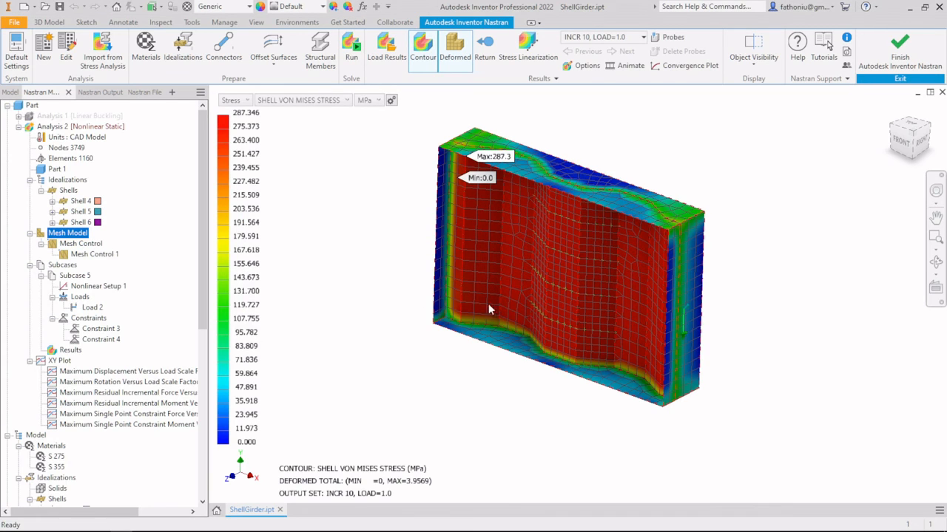
pyautogui.keyDown('shift'); pyautogui.moveTo(681, 289); pyautogui.dragTo(629, 308, button='middle'); pyautogui.keyUp('shift')
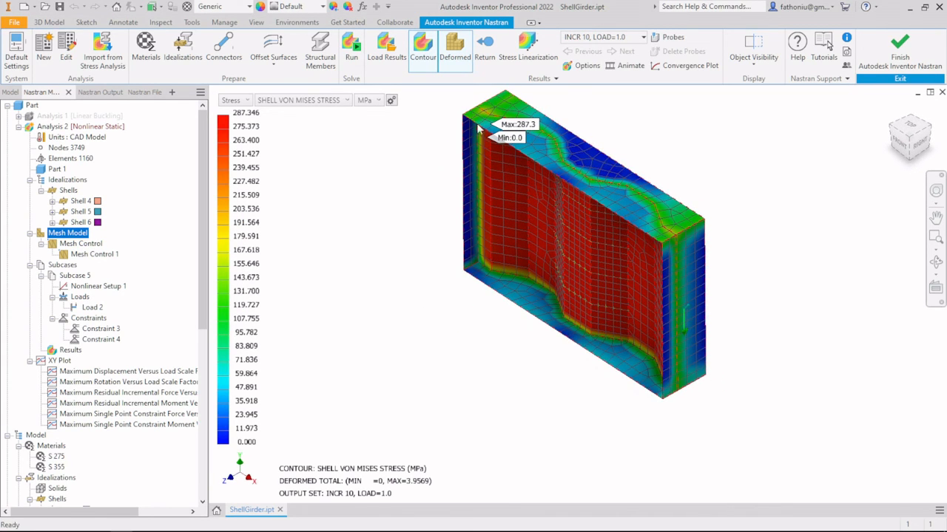
pyautogui.click(424, 48)
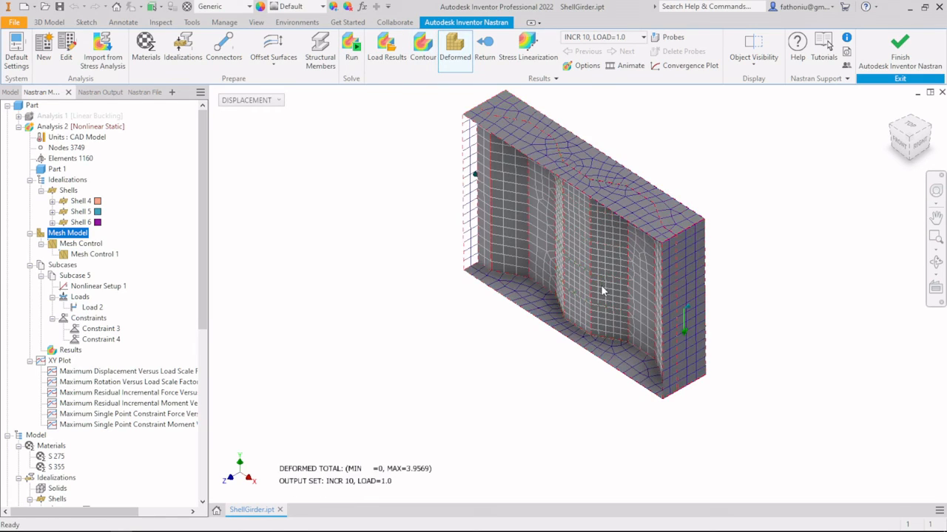
pyautogui.keyDown('shift'); pyautogui.moveTo(600, 290); pyautogui.dragTo(594, 308, button='middle'); pyautogui.keyUp('shift')
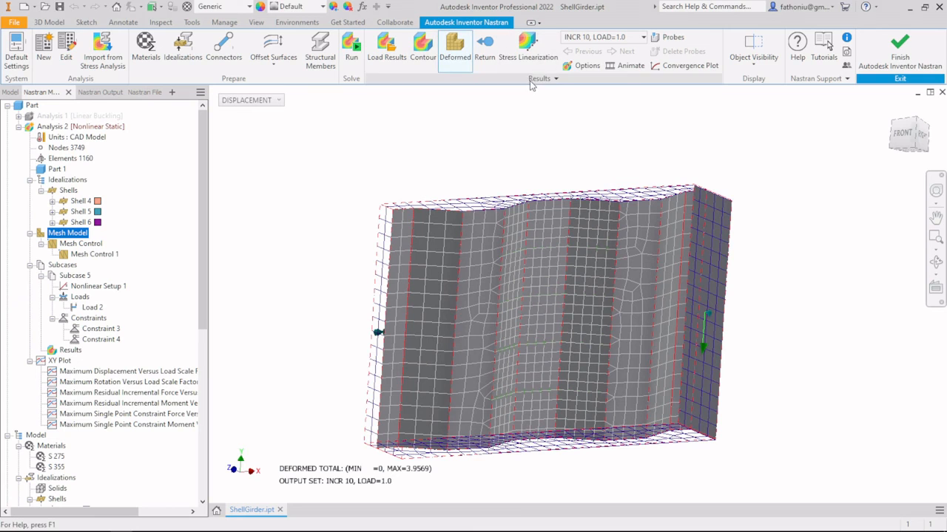
# - Set the deformation scale of the plot to Percent with a value of 5
pyautogui.click(584, 65)
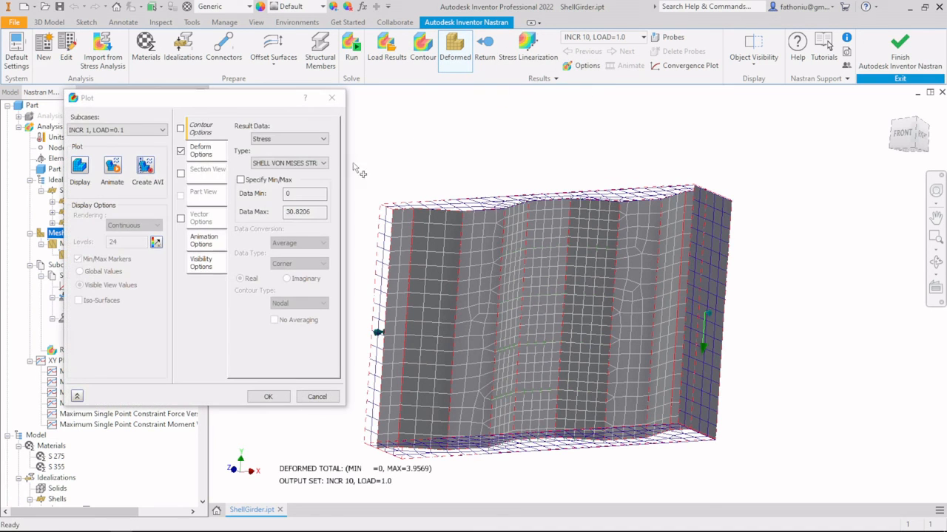
pyautogui.click(210, 156)
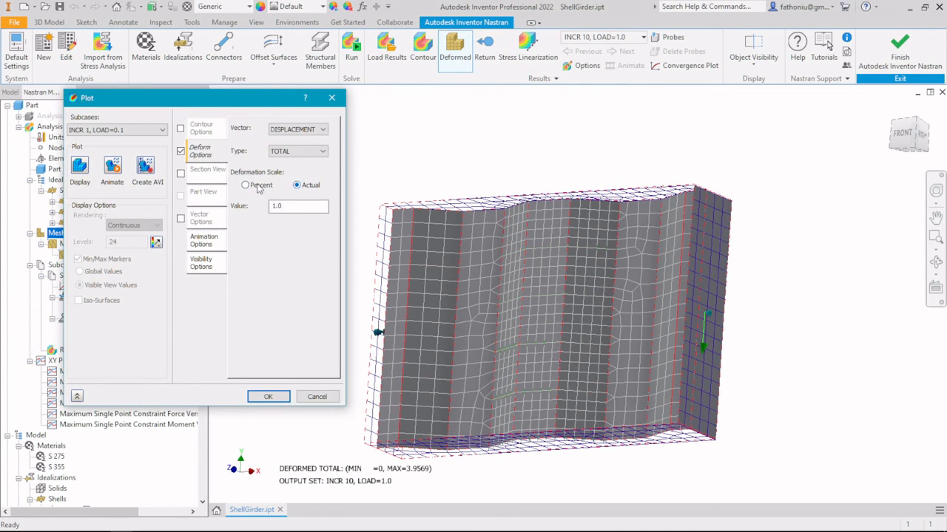
pyautogui.click(257, 187)
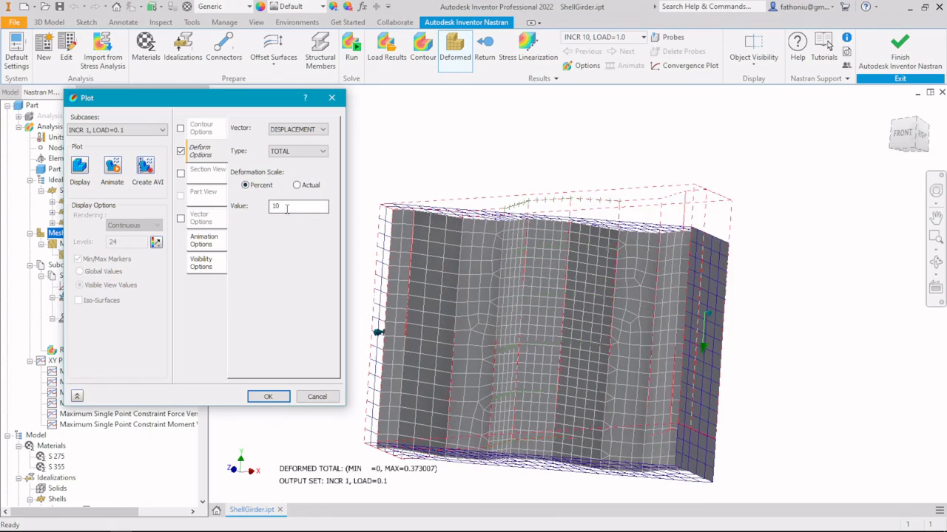
pyautogui.keyDown('shift'); pyautogui.moveTo(736, 311); pyautogui.dragTo(708, 306, button='middle'); pyautogui.keyUp('shift')
pyautogui.moveTo(290, 207); pyautogui.dragTo(264, 208)
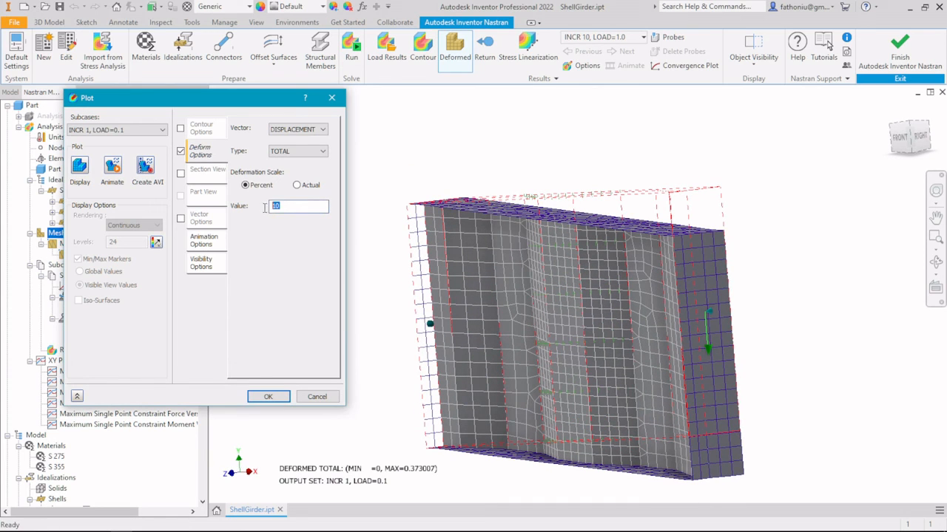
pyautogui.rightClick(265, 208)
pyautogui.write('5')
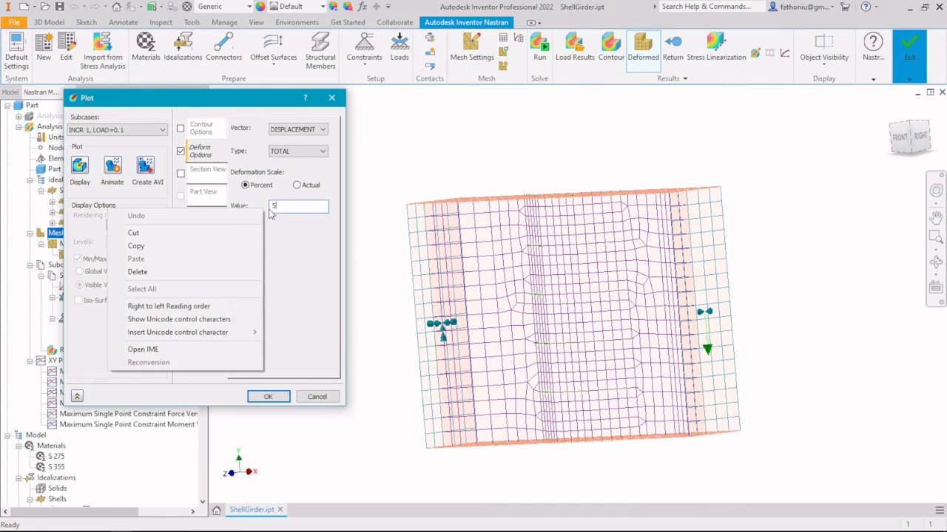
pyautogui.click(269, 397)
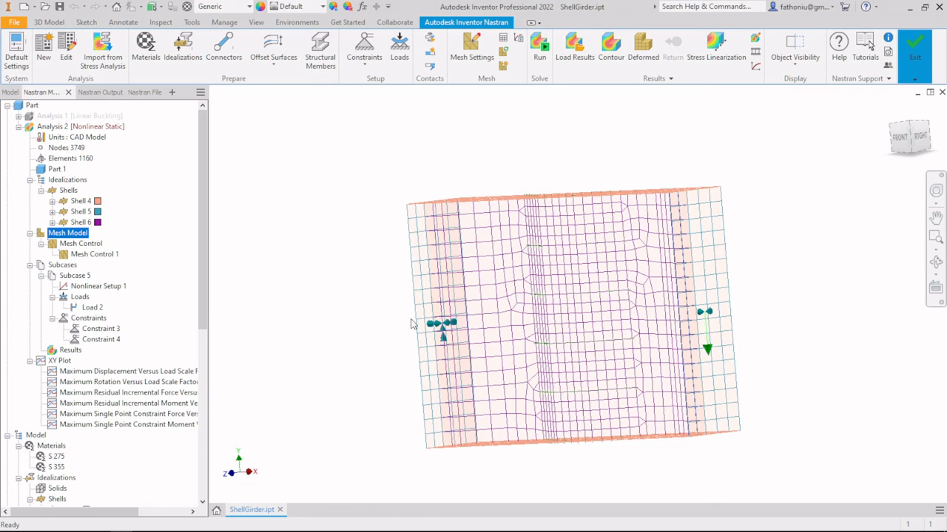
# - Display the deformed shape of the first load increment and inspect the girder from its loaded end
pyautogui.click(640, 53)
pyautogui.keyDown('shift'); pyautogui.moveTo(634, 154); pyautogui.dragTo(564, 281, button='middle'); pyautogui.keyUp('shift')
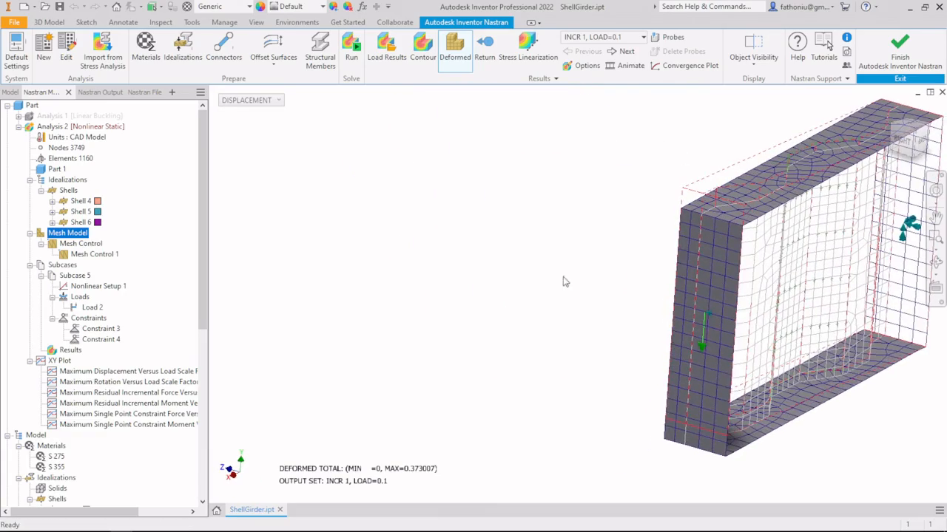
pyautogui.moveTo(740, 290); pyautogui.dragTo(454, 316, button='middle')
pyautogui.scroll(-4, 545, 308)
pyautogui.scroll(5, 543, 309)
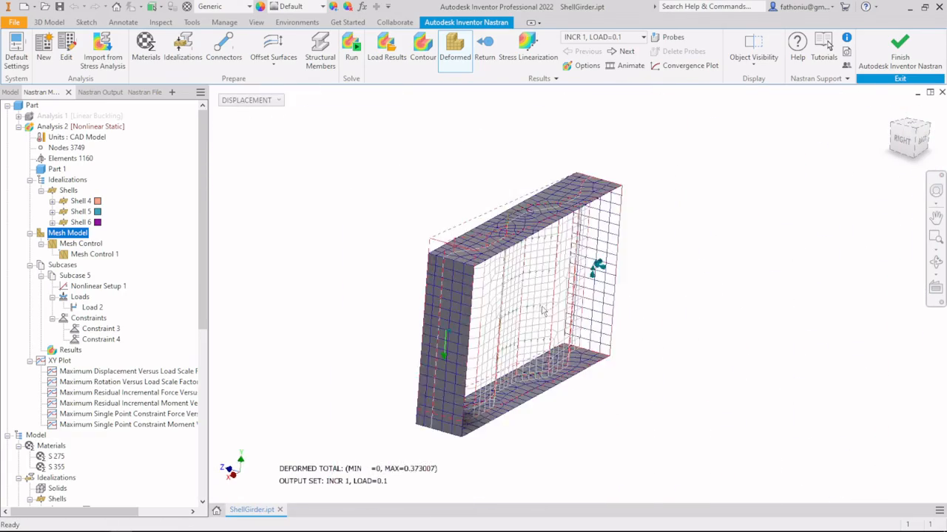
# - Examine the deformed mesh of the corrugated web up close near the lower flange and from the front
pyautogui.keyDown('shift'); pyautogui.moveTo(541, 311); pyautogui.dragTo(702, 341, button='middle'); pyautogui.keyUp('shift')
pyautogui.scroll(-3, 602, 338)
pyautogui.scroll(-2, 596, 337)
pyautogui.scroll(5, 592, 338)
pyautogui.scroll(-3, 721, 353)
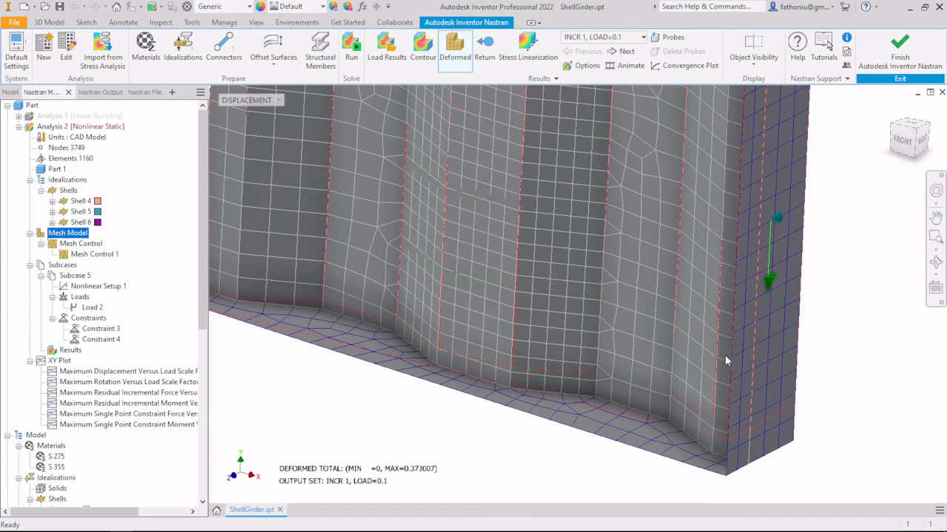
pyautogui.scroll(3, 550, 304)
pyautogui.keyDown('shift'); pyautogui.moveTo(550, 305); pyautogui.dragTo(625, 238, button='middle'); pyautogui.keyUp('shift')
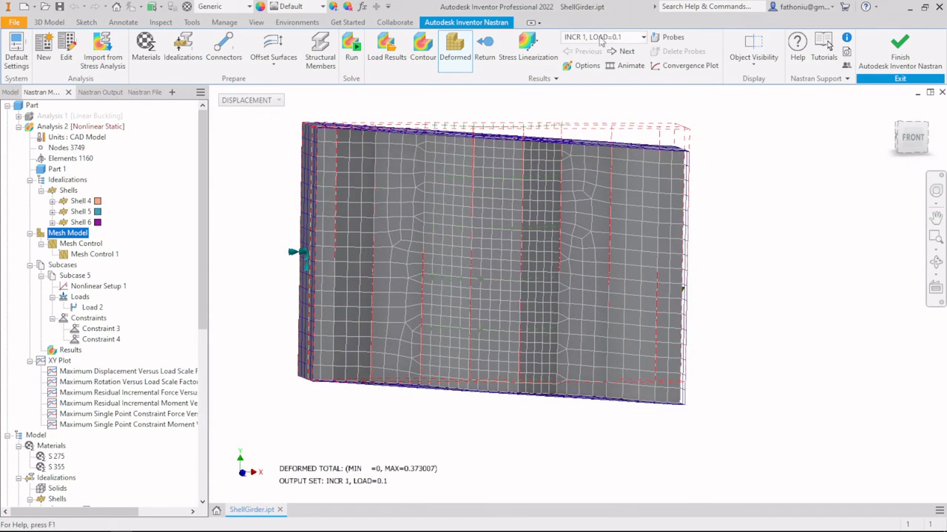
# - Turn on the shell von Mises stress contour on the deformed girder and examine the stress distribution in the web and flanges
pyautogui.click(419, 50)
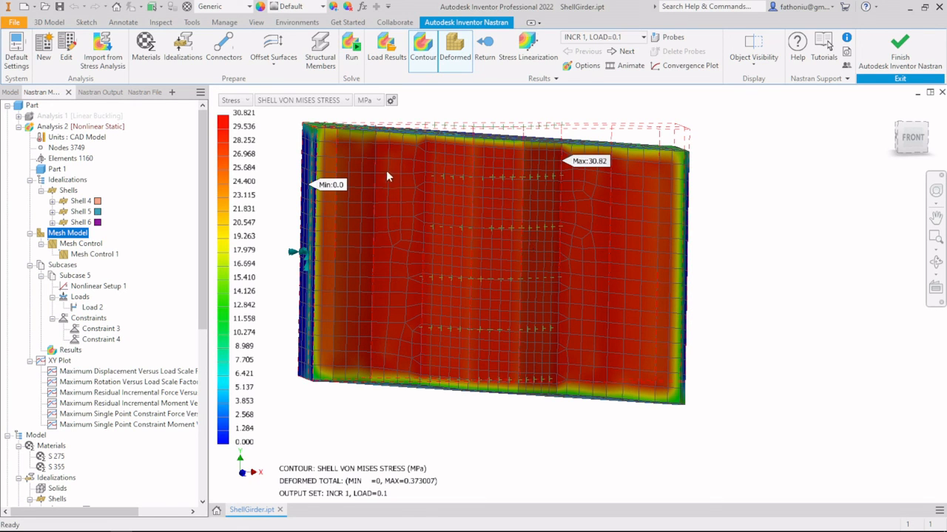
pyautogui.keyDown('shift'); pyautogui.moveTo(510, 240); pyautogui.dragTo(491, 291, button='middle'); pyautogui.keyUp('shift')
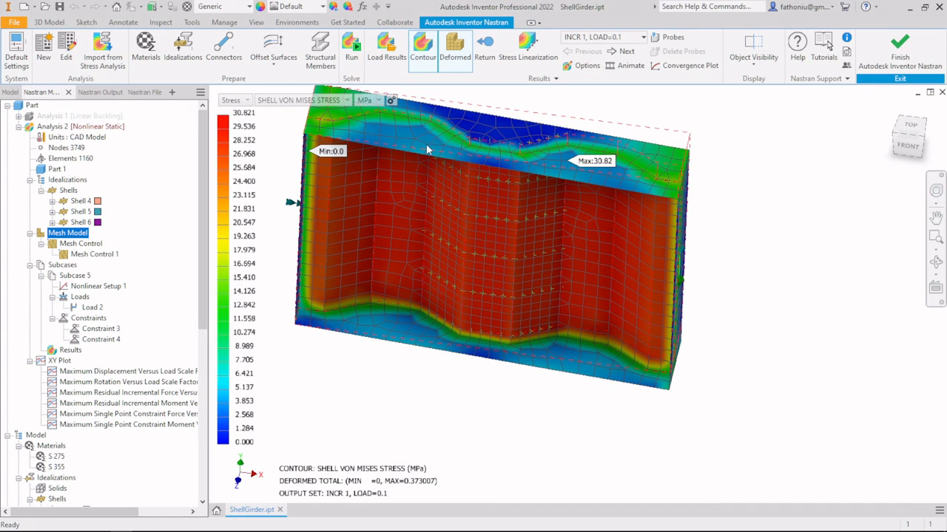
pyautogui.keyDown('shift'); pyautogui.moveTo(426, 146); pyautogui.dragTo(450, 138, button='middle'); pyautogui.keyUp('shift')
pyautogui.moveTo(513, 253)
pyautogui.keyDown('shift'); pyautogui.mouseDown(button='middle')
pyautogui.moveTo(513, 275)
pyautogui.moveTo(528, 249)
pyautogui.mouseUp(button='middle'); pyautogui.keyUp('shift')
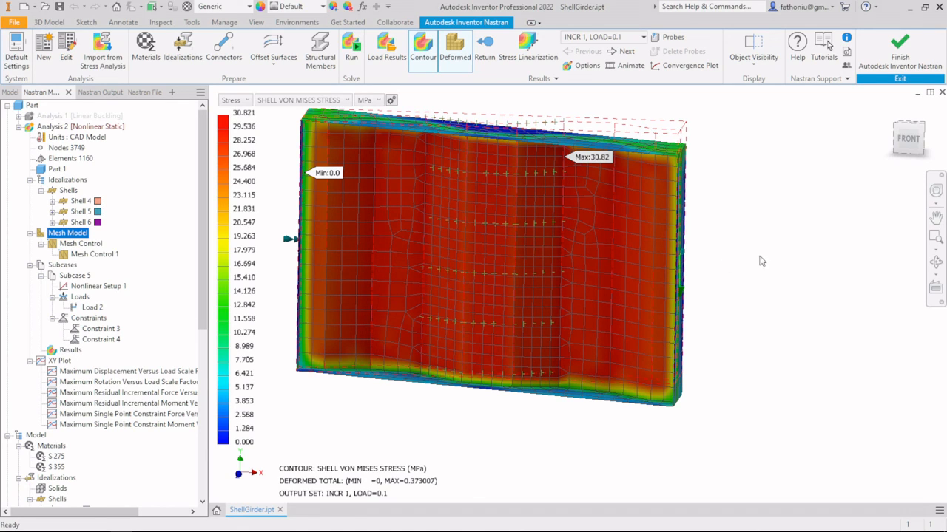
pyautogui.moveTo(759, 255); pyautogui.dragTo(797, 272, button='middle')
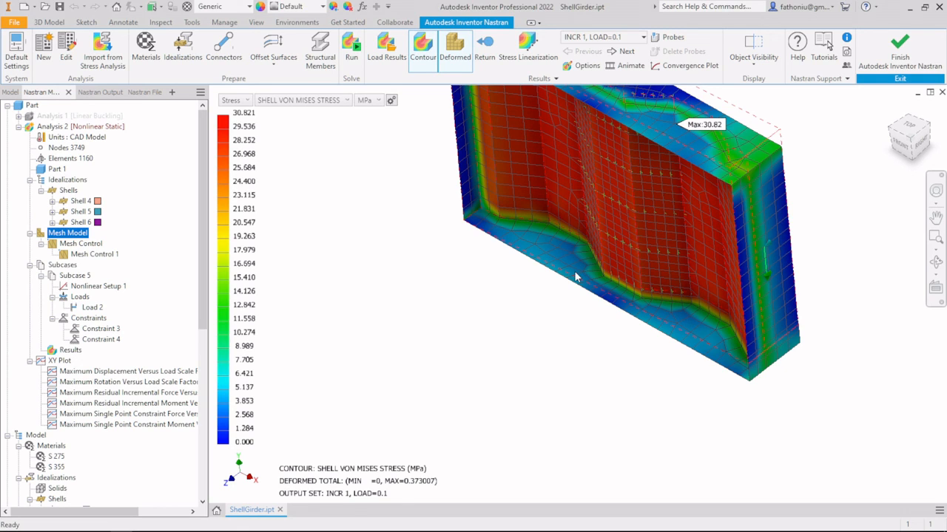
pyautogui.keyDown('shift'); pyautogui.moveTo(566, 276); pyautogui.dragTo(559, 320, button='middle'); pyautogui.keyUp('shift')
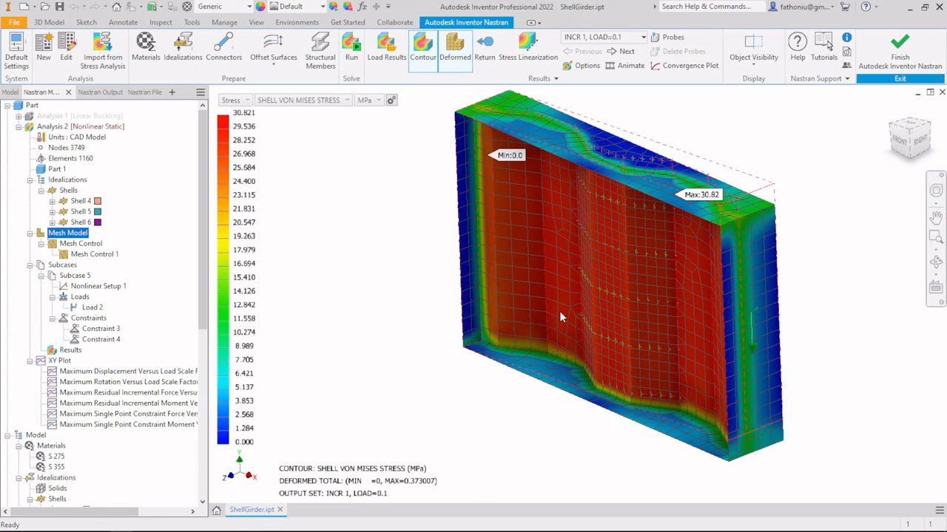
pyautogui.scroll(3, 556, 333)
pyautogui.scroll(-5, 584, 352)
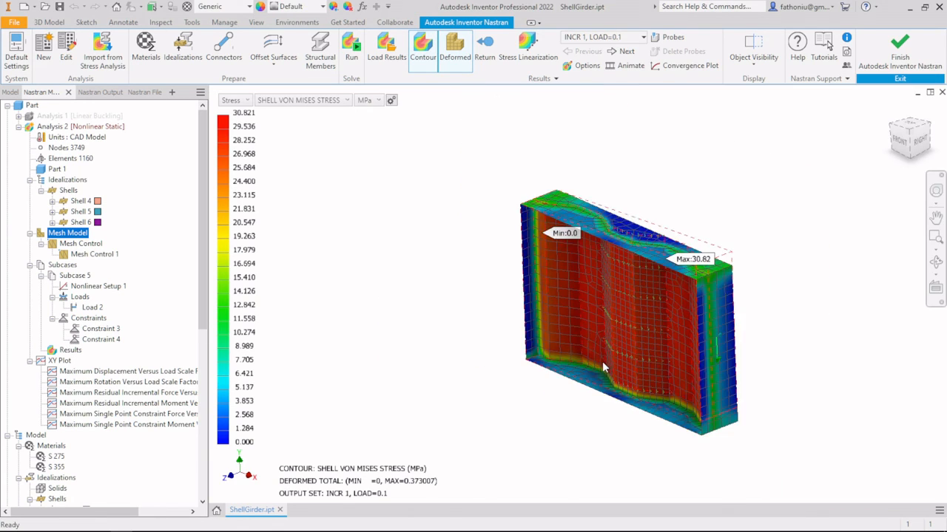
pyautogui.moveTo(612, 375)
pyautogui.keyDown('shift'); pyautogui.mouseDown(button='middle')
pyautogui.moveTo(632, 359)
pyautogui.moveTo(594, 378)
pyautogui.moveTo(619, 375)
pyautogui.mouseUp(button='middle'); pyautogui.keyUp('shift')
pyautogui.moveTo(436, 252); pyautogui.dragTo(407, 243, button='middle')
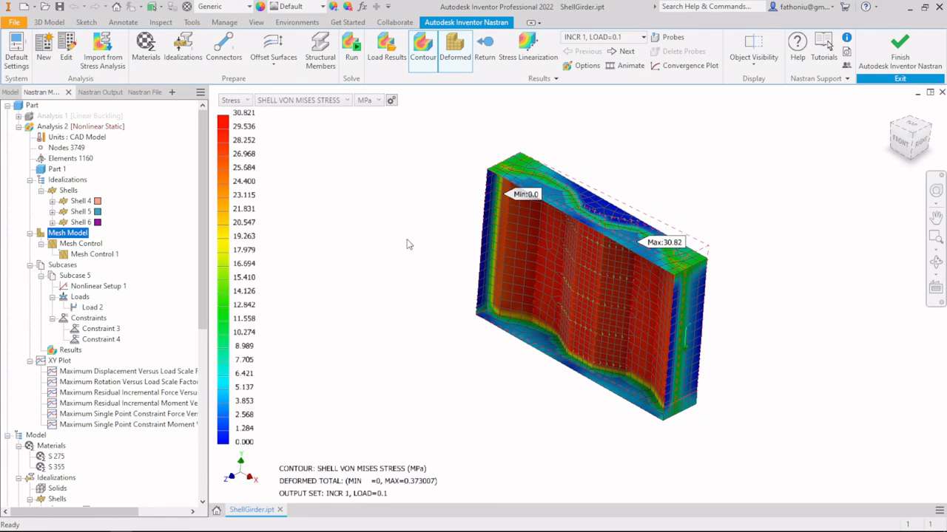